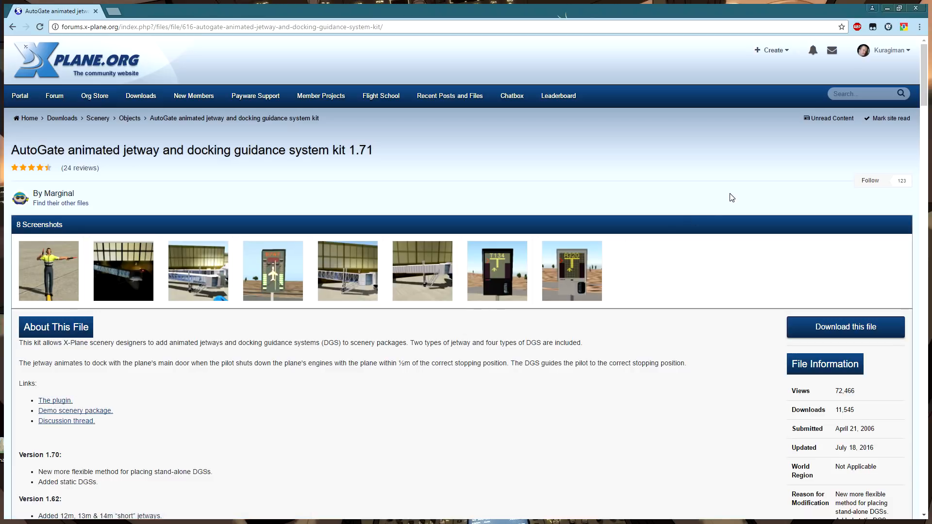
- Minimize the browser and spread the two downloaded AutoGate archives apart on the desktop, with the kit archive moved well away from the plugin archive
{"action": "left_click", "coordinate": [887, 9]}
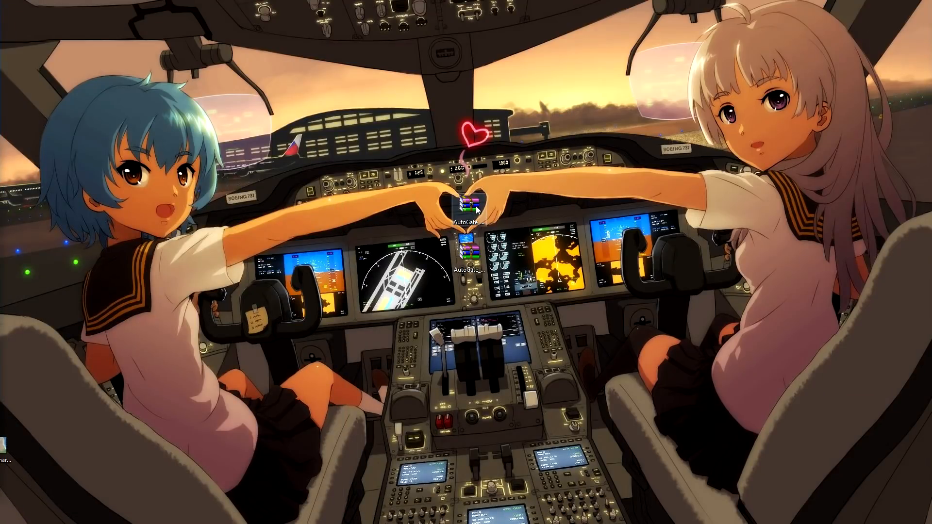
{"action": "left_click_drag", "start_coordinate": [476, 206], "coordinate": [527, 66]}
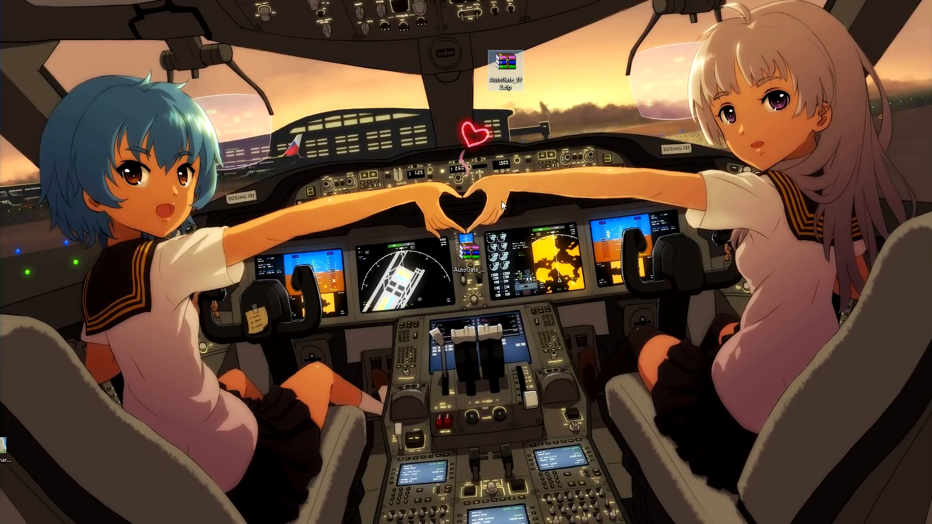
{"action": "left_click_drag", "start_coordinate": [475, 251], "coordinate": [559, 66]}
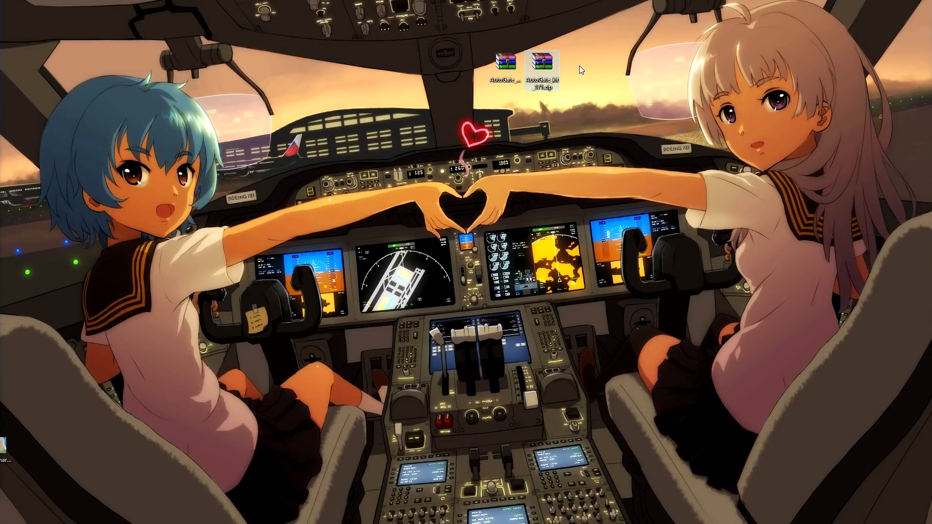
{"action": "left_click", "coordinate": [497, 62]}
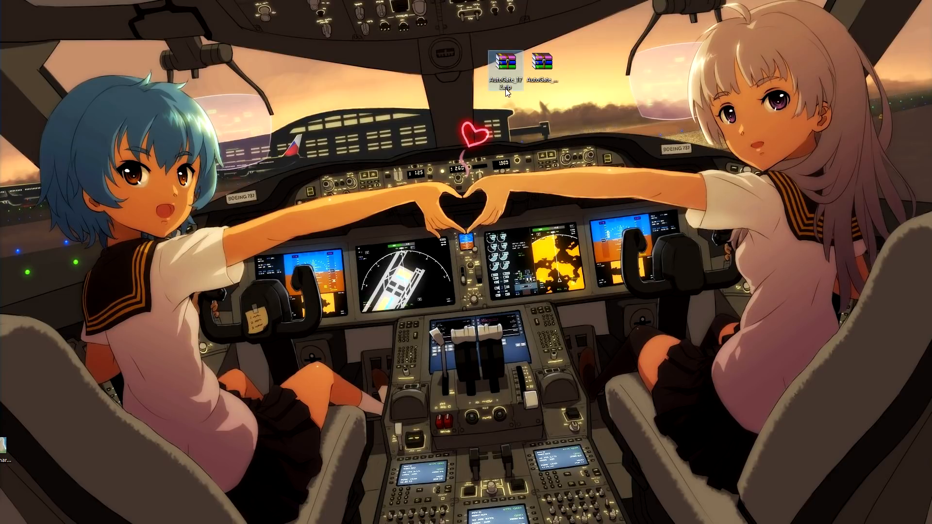
{"action": "left_click", "coordinate": [544, 62]}
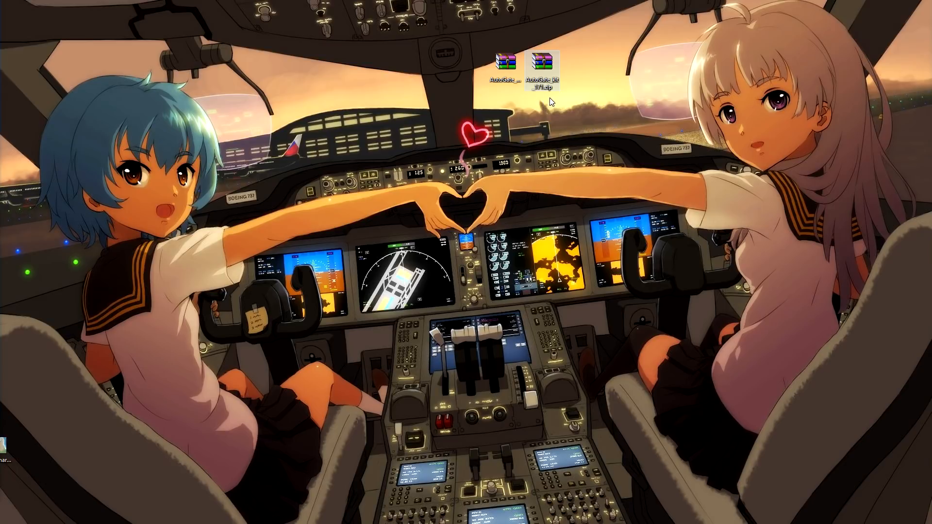
{"action": "left_click_drag", "start_coordinate": [547, 66], "coordinate": [0, 79]}
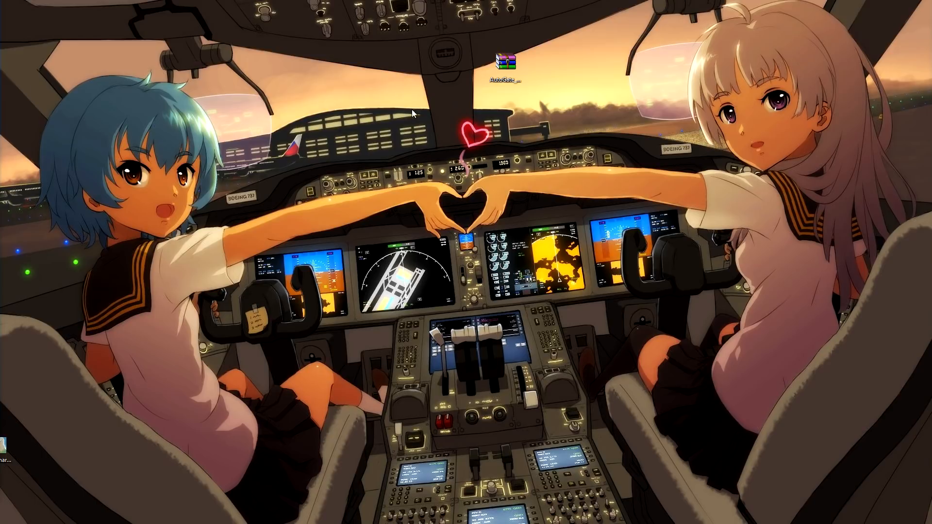
- Open AutoGate_172.zip, dismiss the licence reminder and move the archive window out of the way
{"action": "double_click", "coordinate": [510, 63]}
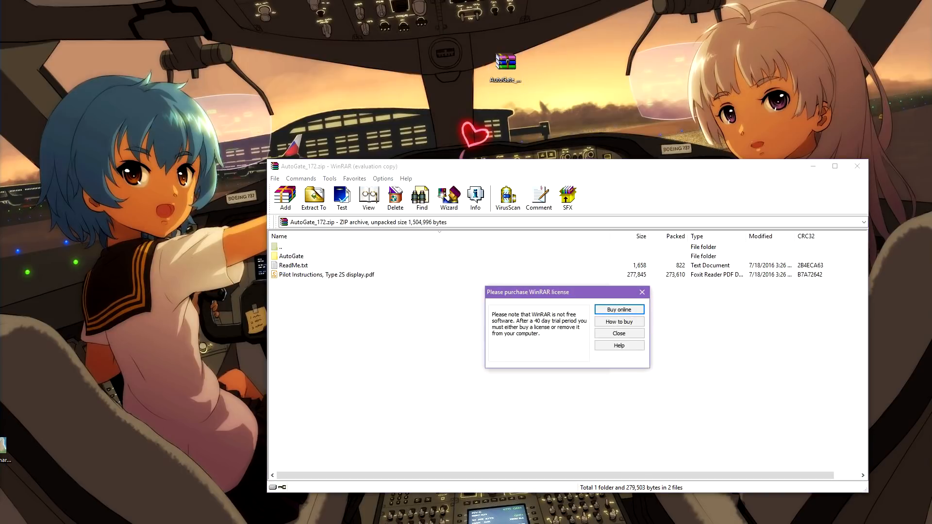
{"action": "left_click", "coordinate": [615, 337]}
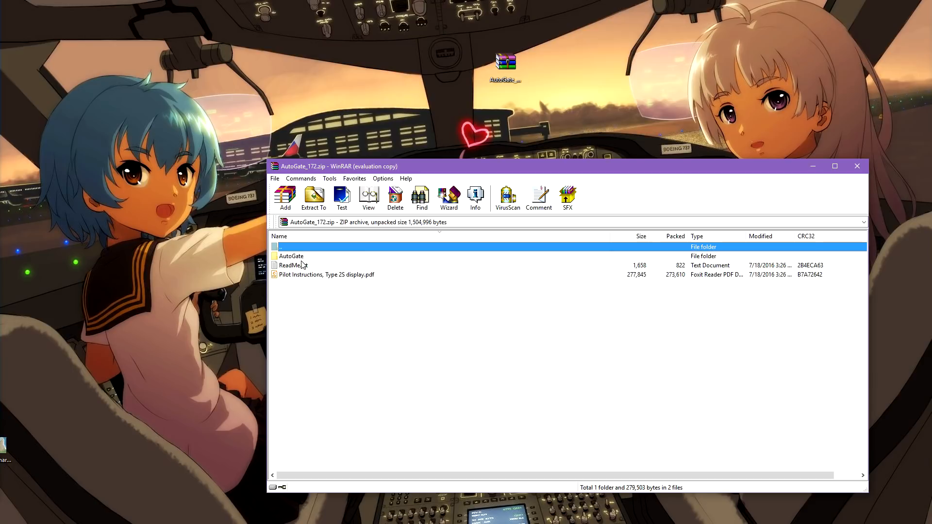
{"action": "left_click_drag", "start_coordinate": [439, 171], "coordinate": [931, 173]}
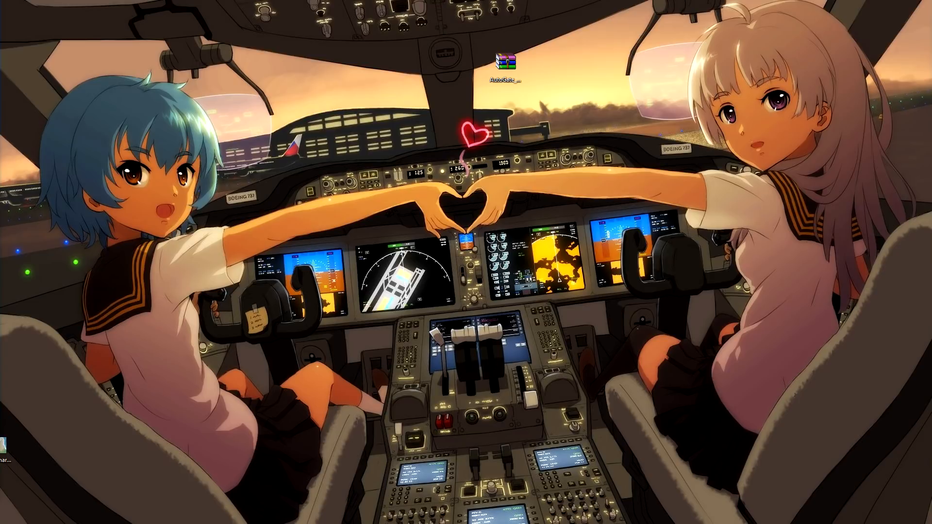
- Switch to File Explorer and open the plugins folder inside X-Plane 11's Resources folder
{"action": "key", "text": "alt+Tab"}
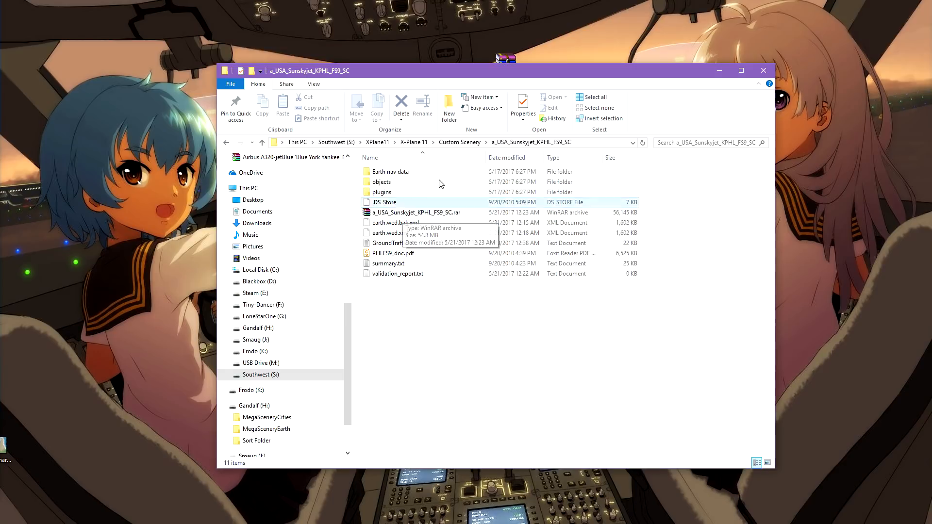
{"action": "left_click", "coordinate": [410, 142]}
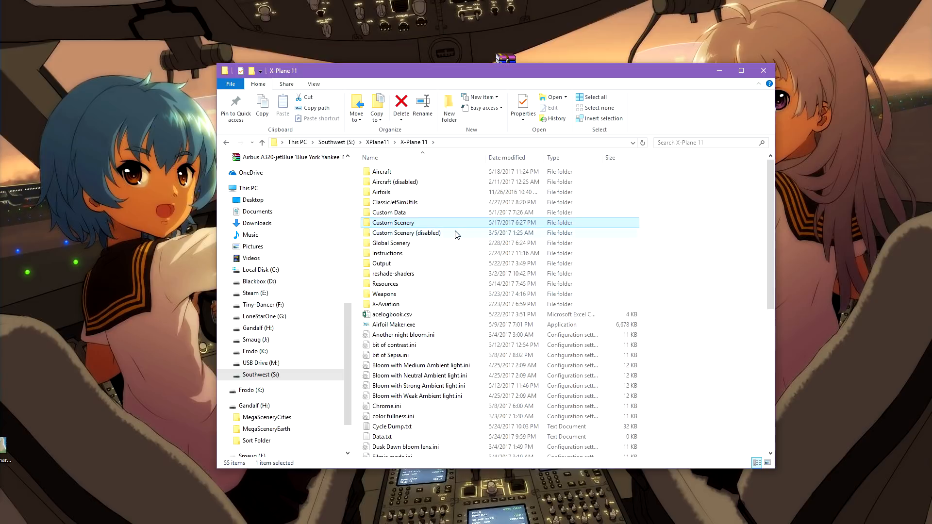
{"action": "double_click", "coordinate": [381, 287]}
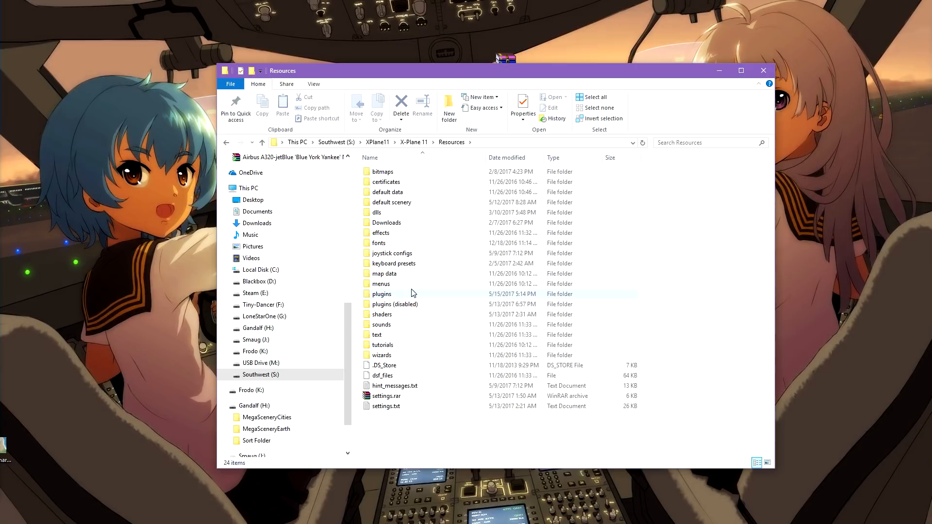
{"action": "double_click", "coordinate": [389, 296]}
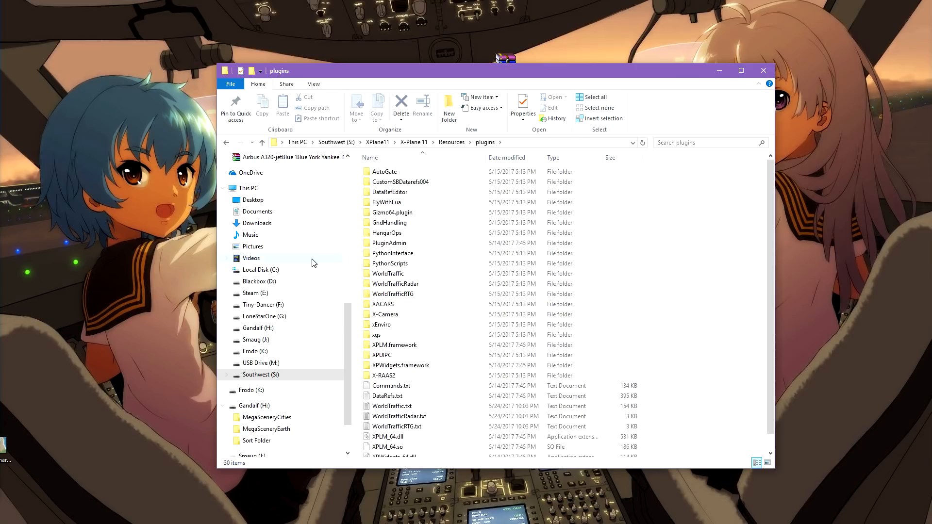
- Copy the AutoGate folder from AutoGate_172.zip into the plugins folder, close the archive and open the AutoGate folder to check its files
{"action": "left_click_drag", "start_coordinate": [931, 119], "coordinate": [689, 191]}
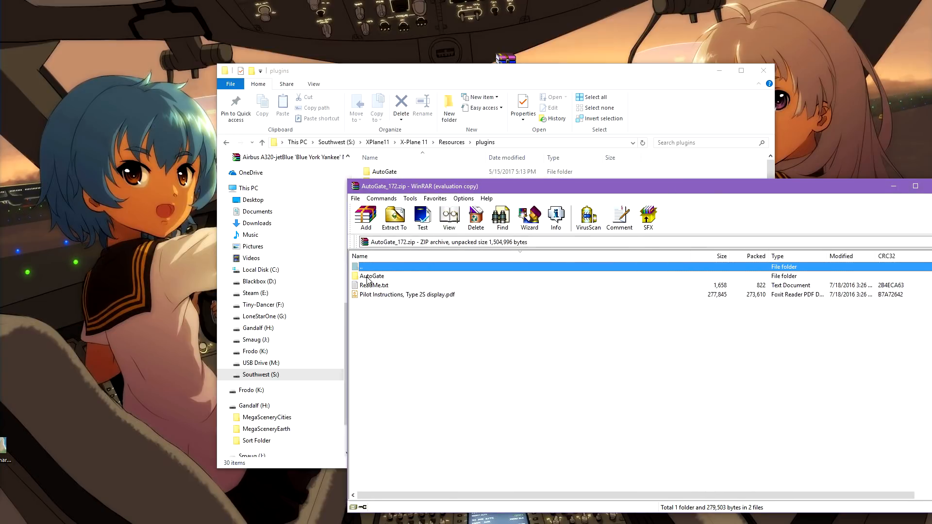
{"action": "left_click_drag", "start_coordinate": [367, 280], "coordinate": [452, 172]}
{"action": "left_click", "coordinate": [927, 186]}
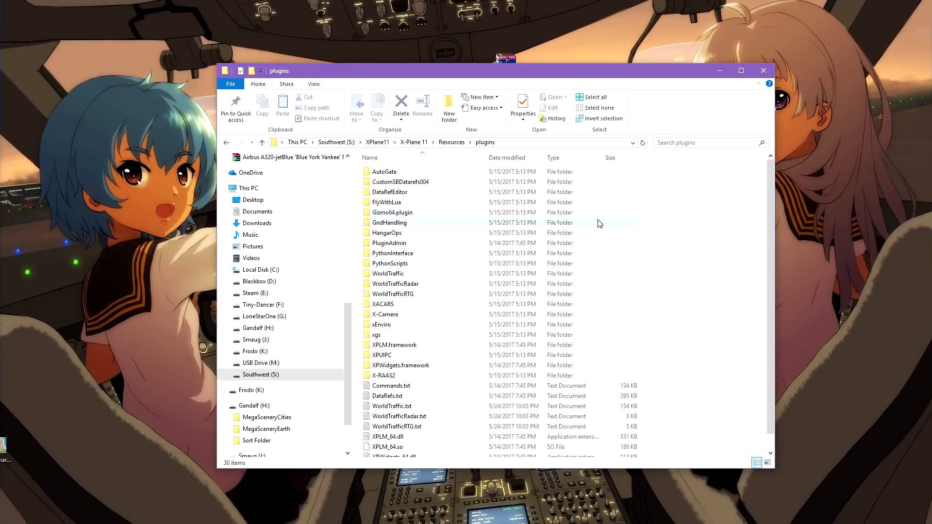
{"action": "double_click", "coordinate": [381, 172]}
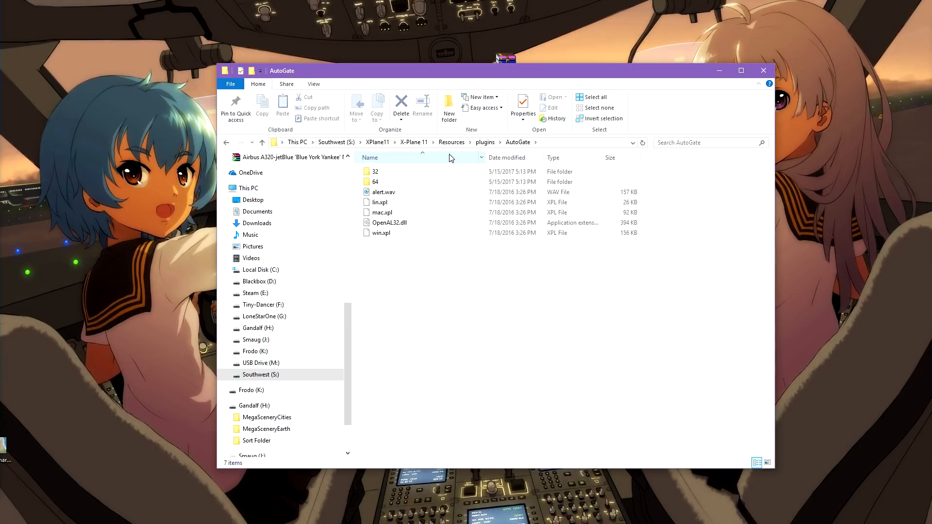
- Go to X-Plane 11's Custom Scenery folder and open the a_USA_Sunskyjet_KPHL_FS9_SC scenery package
{"action": "left_click", "coordinate": [414, 143]}
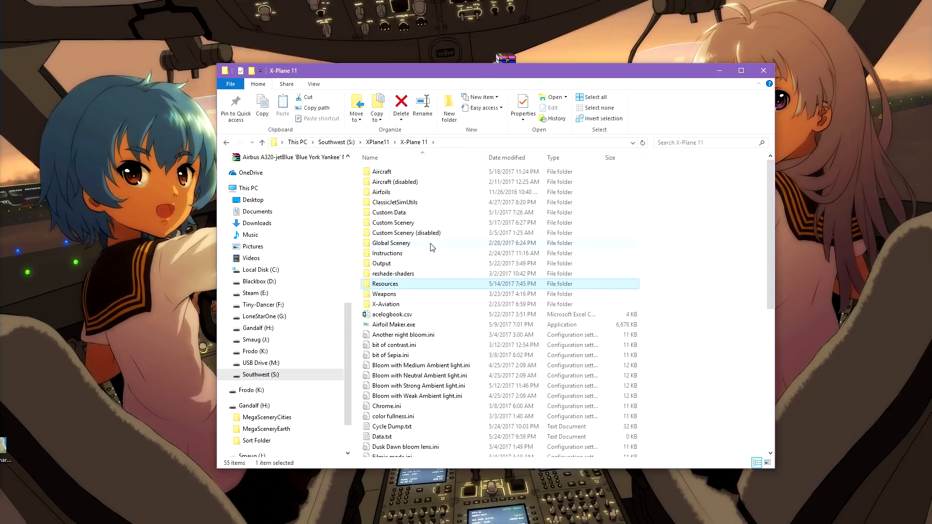
{"action": "double_click", "coordinate": [397, 227]}
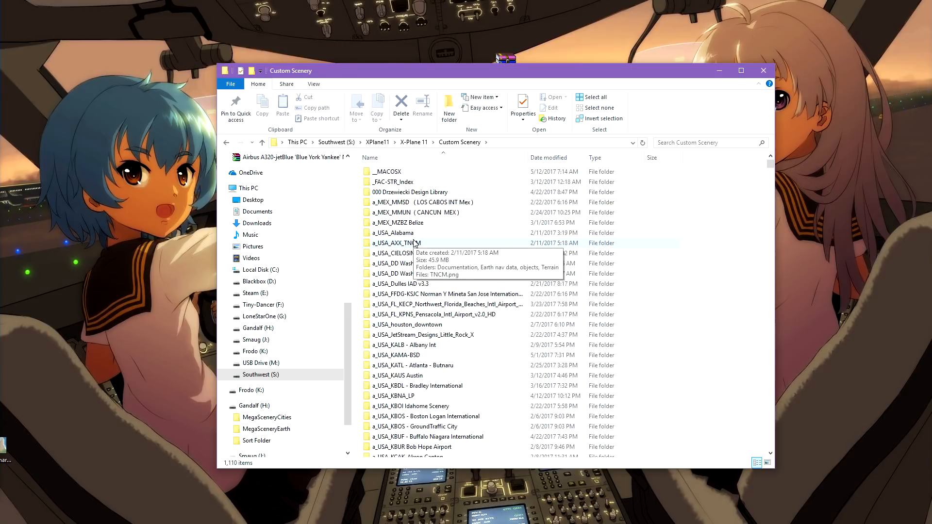
{"action": "scroll", "coordinate": [415, 243], "scroll_direction": "down", "scroll_amount": 2}
{"action": "scroll", "coordinate": [414, 241], "scroll_direction": "down", "scroll_amount": 15}
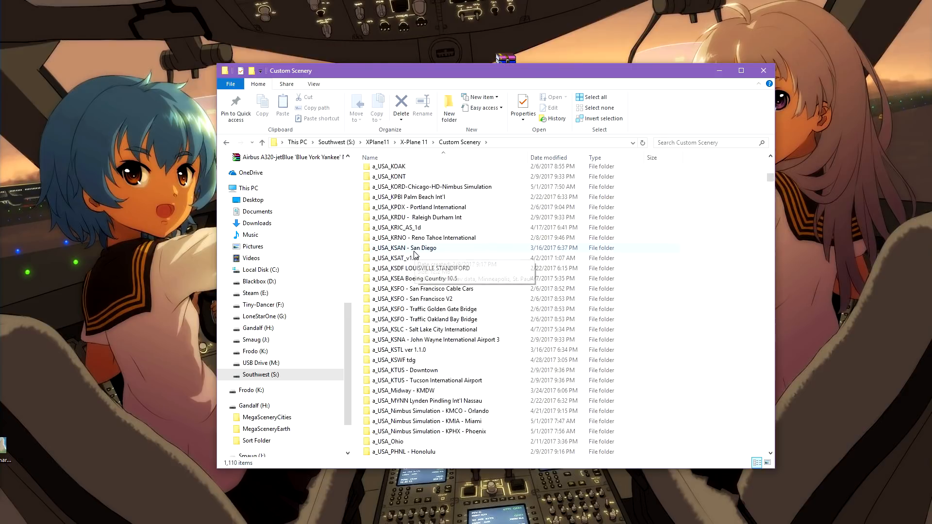
{"action": "scroll", "coordinate": [415, 253], "scroll_direction": "down", "scroll_amount": 3}
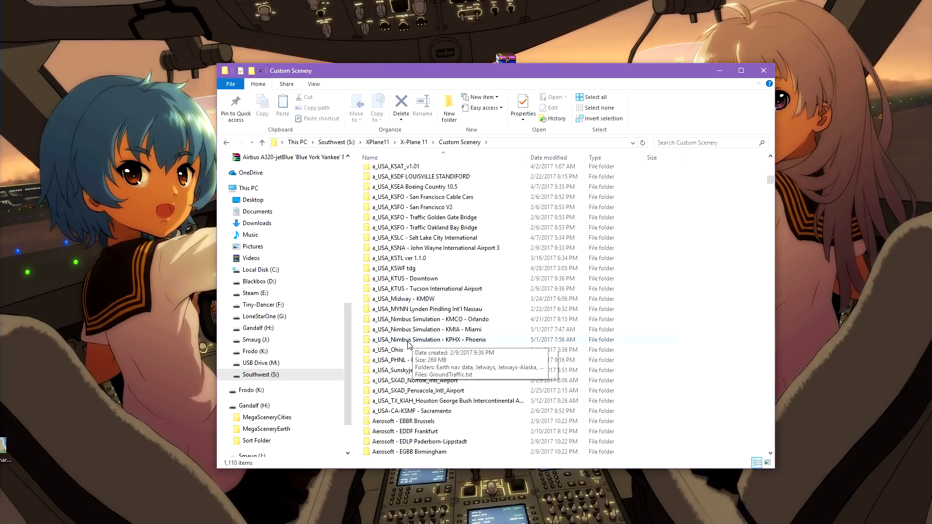
{"action": "mouse_move", "coordinate": [402, 373]}
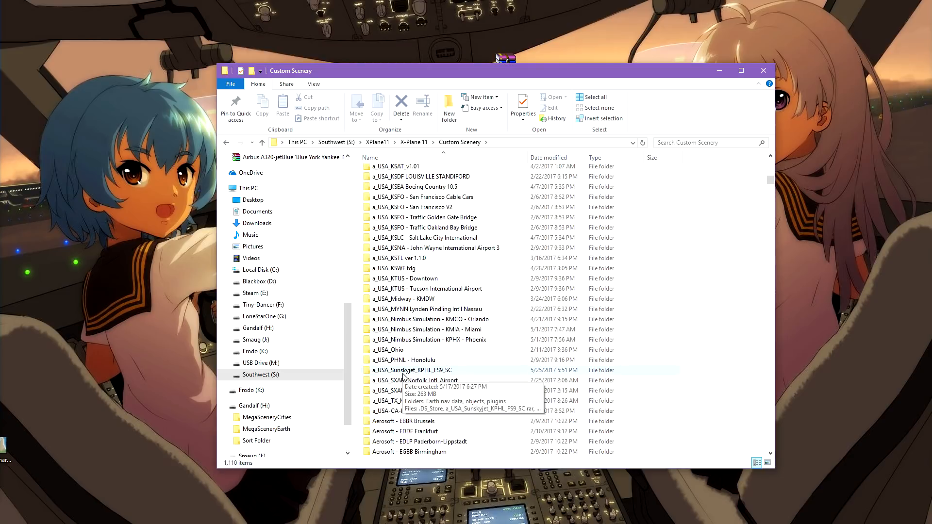
{"action": "left_click", "coordinate": [403, 373]}
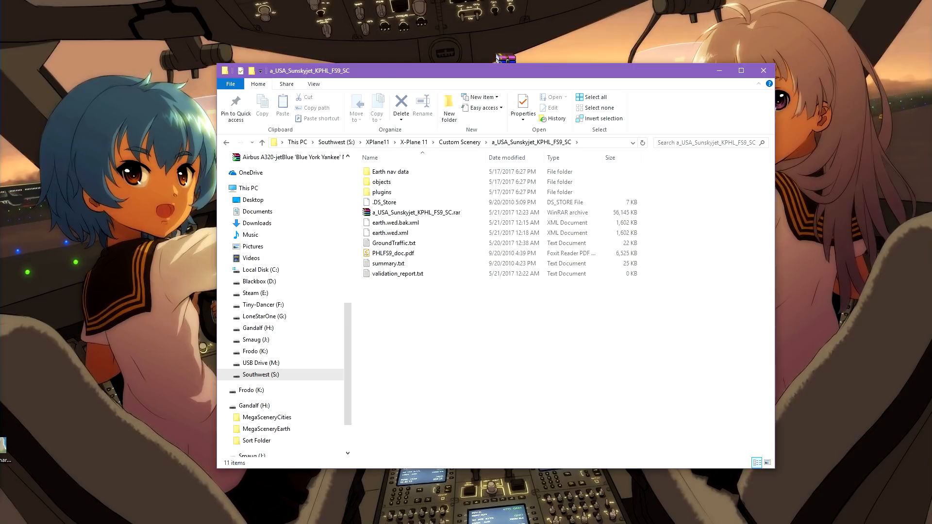
- Open AutoGate_kit_171.zip, dismiss the trial notice and arrange the scenery folder window so both windows are accessible
{"action": "left_click", "coordinate": [145, 71]}
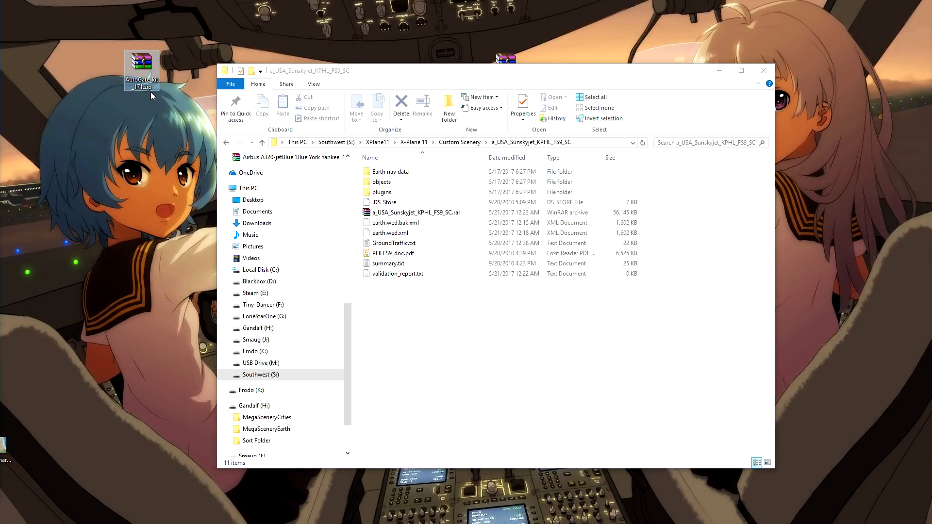
{"action": "double_click", "coordinate": [145, 63]}
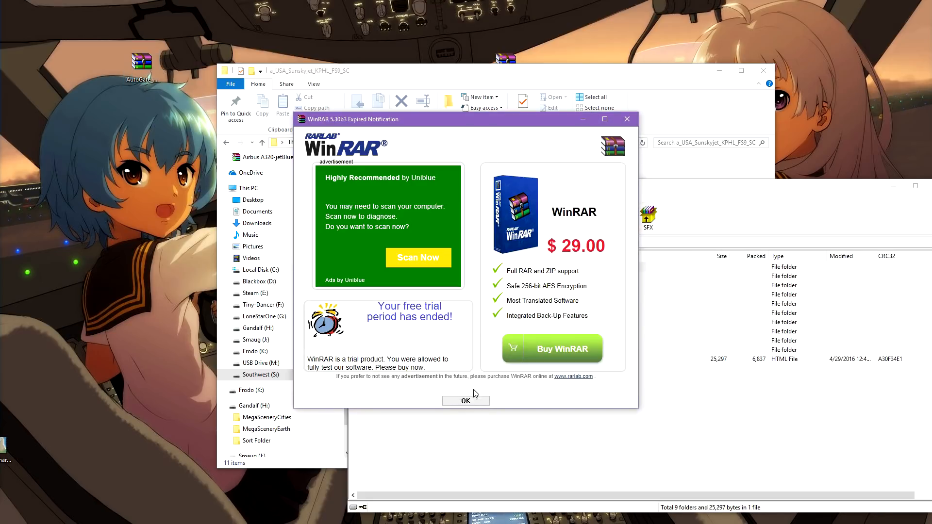
{"action": "left_click", "coordinate": [466, 399]}
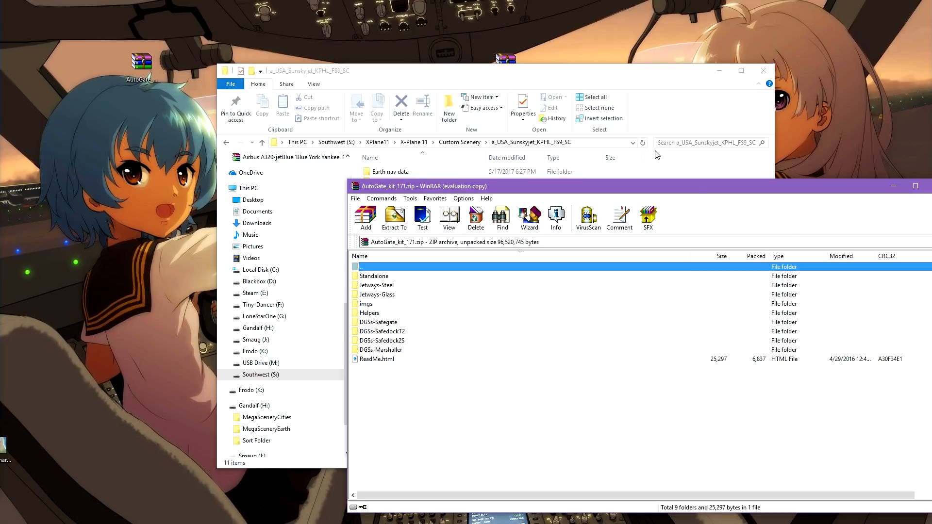
{"action": "left_click_drag", "start_coordinate": [517, 77], "coordinate": [328, 22]}
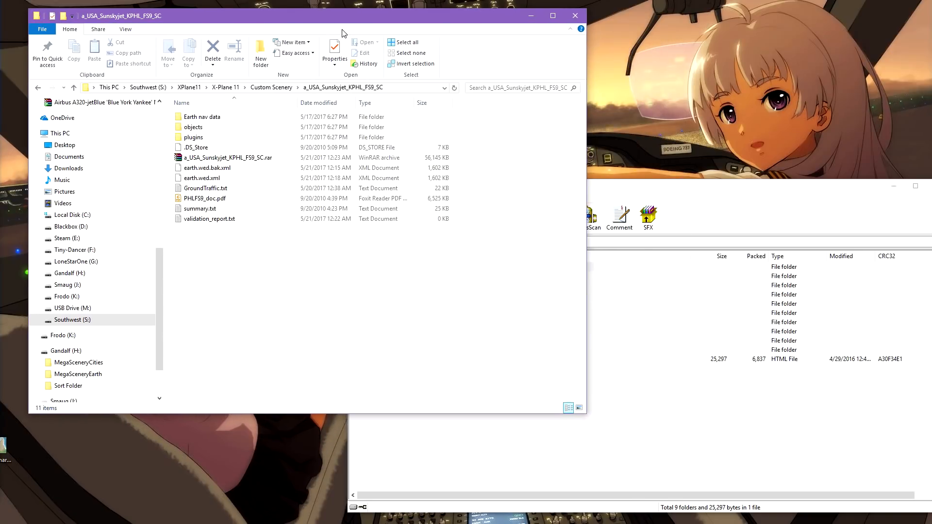
- Copy the DGSs-Marshaller and Jetways-Steel folders from AutoGate_kit_171.zip into the KPHL scenery folder, then close the archive
{"action": "left_click", "coordinate": [704, 180]}
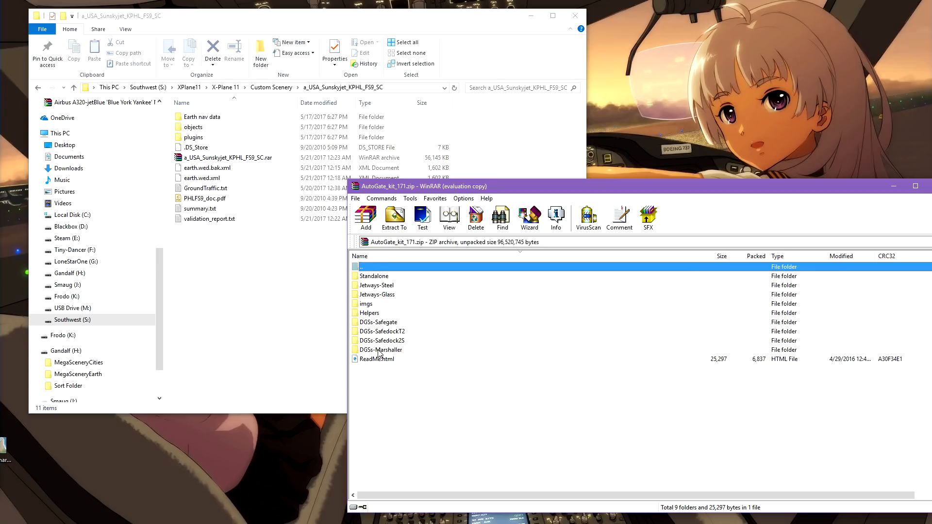
{"action": "left_click_drag", "start_coordinate": [386, 353], "coordinate": [224, 310]}
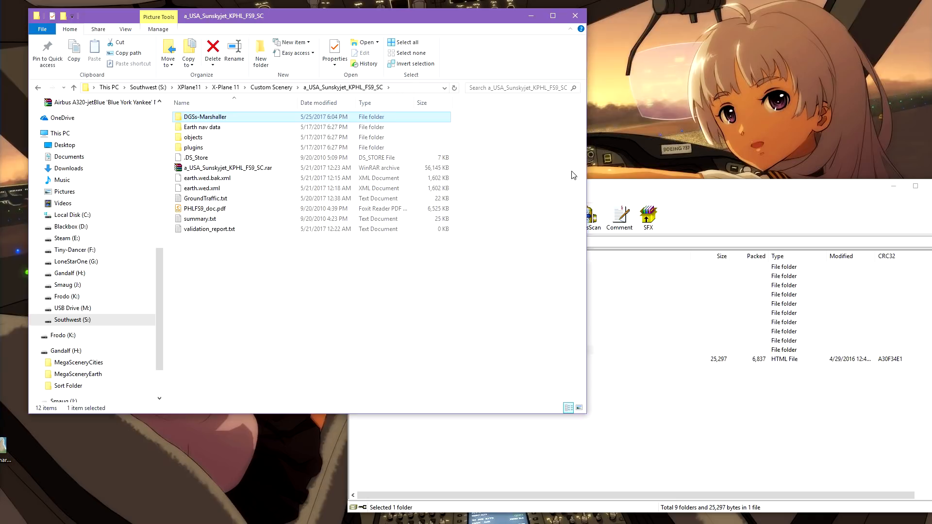
{"action": "left_click", "coordinate": [652, 188]}
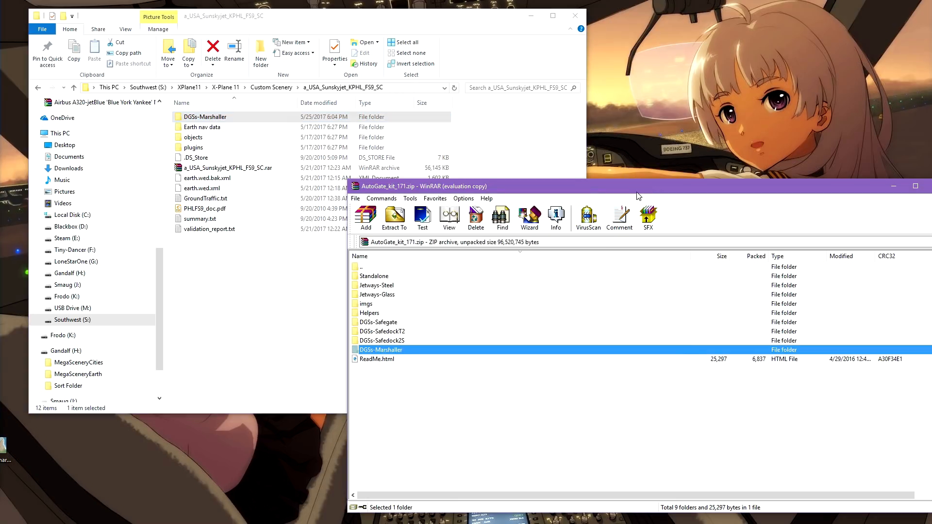
{"action": "left_click", "coordinate": [370, 289]}
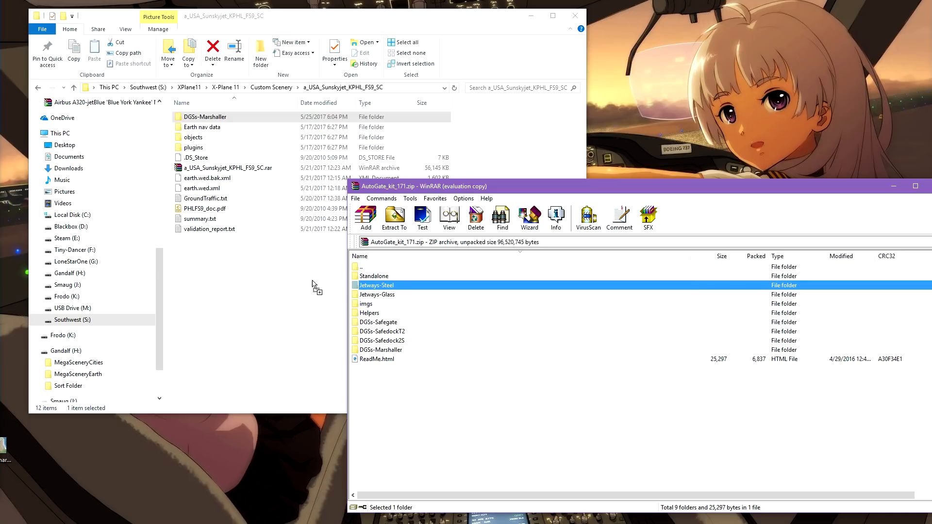
{"action": "left_click", "coordinate": [233, 307]}
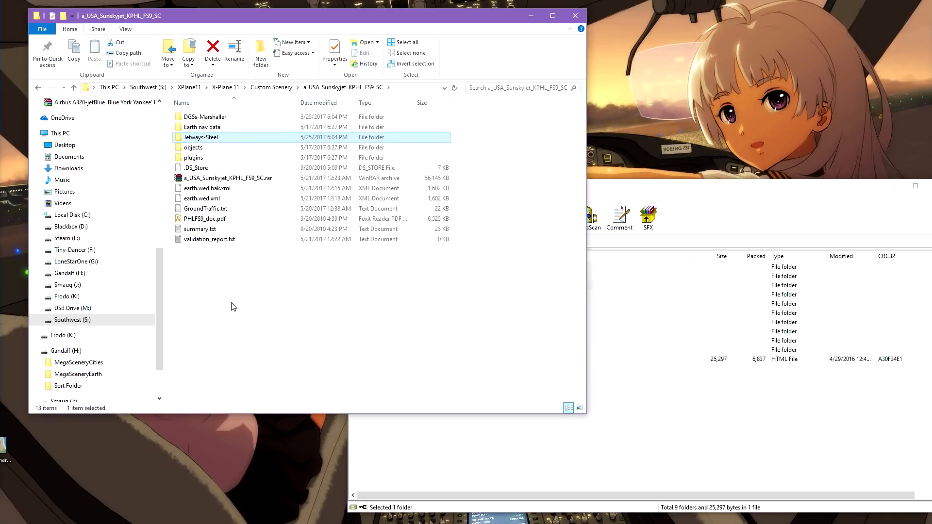
{"action": "left_click", "coordinate": [842, 195]}
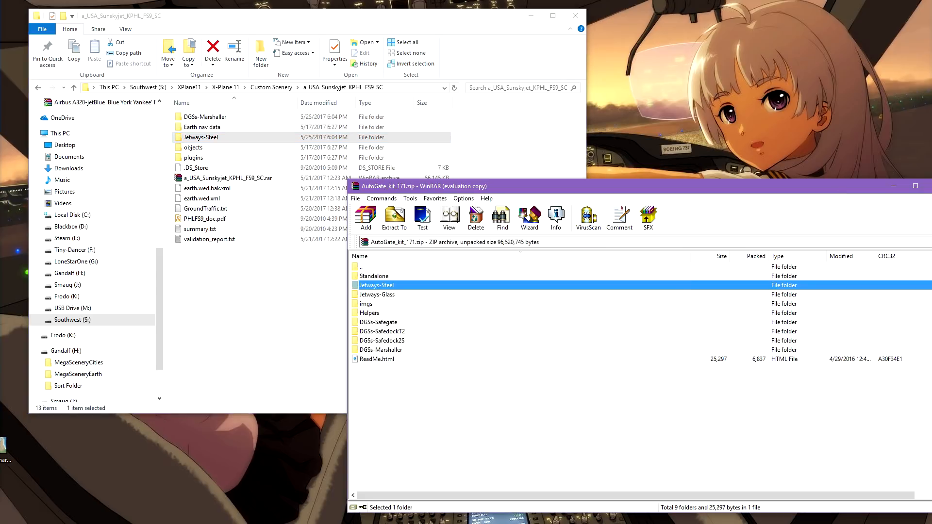
{"action": "left_click", "coordinate": [930, 186]}
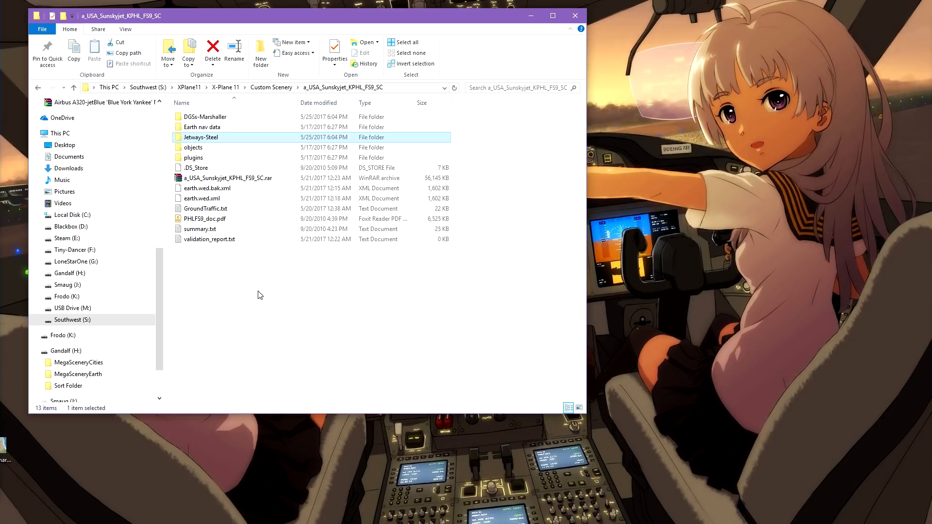
- Examine the contents of the copied DGSs-Marshaller folder and return to the KPHL scenery folder
{"action": "double_click", "coordinate": [212, 121]}
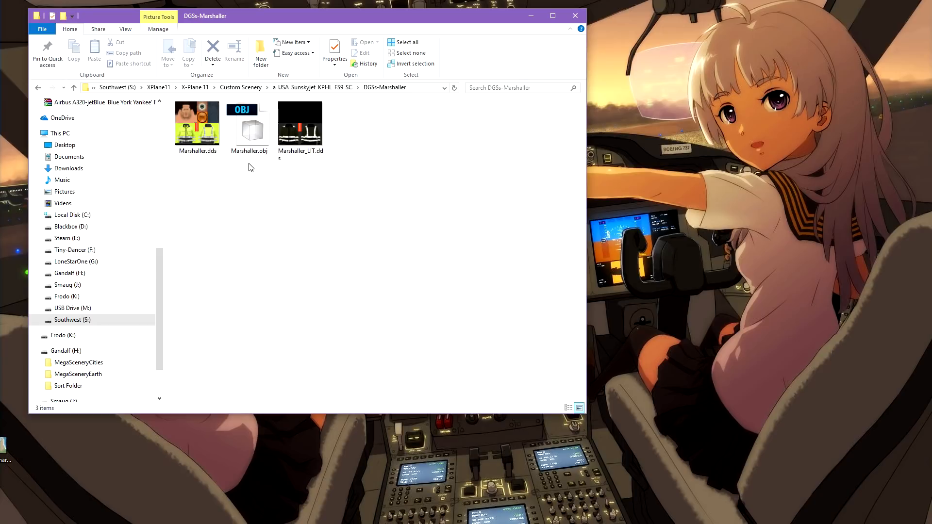
{"action": "left_click", "coordinate": [317, 88]}
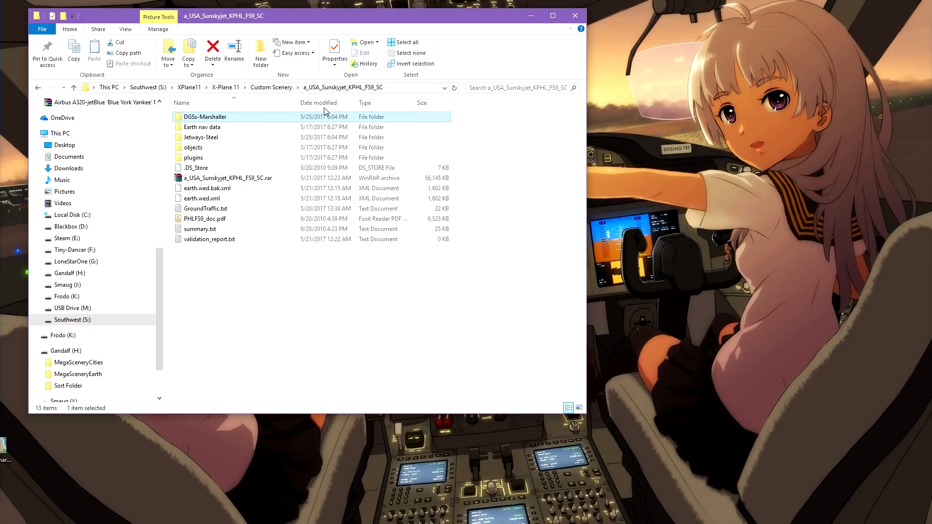
- Examine the jetway object files in the Jetways-Steel folder, then move the folder window out of the way
{"action": "double_click", "coordinate": [197, 138]}
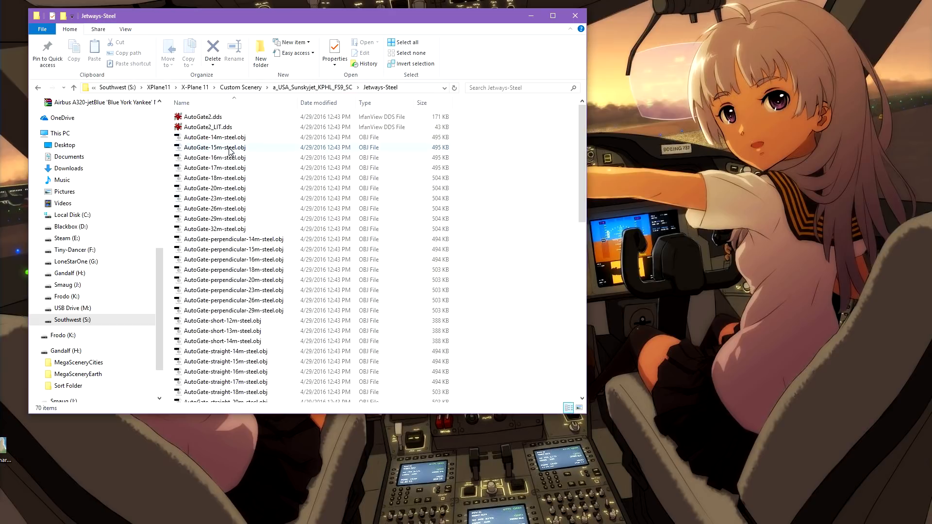
{"action": "scroll", "coordinate": [229, 152], "scroll_direction": "down", "scroll_amount": 11}
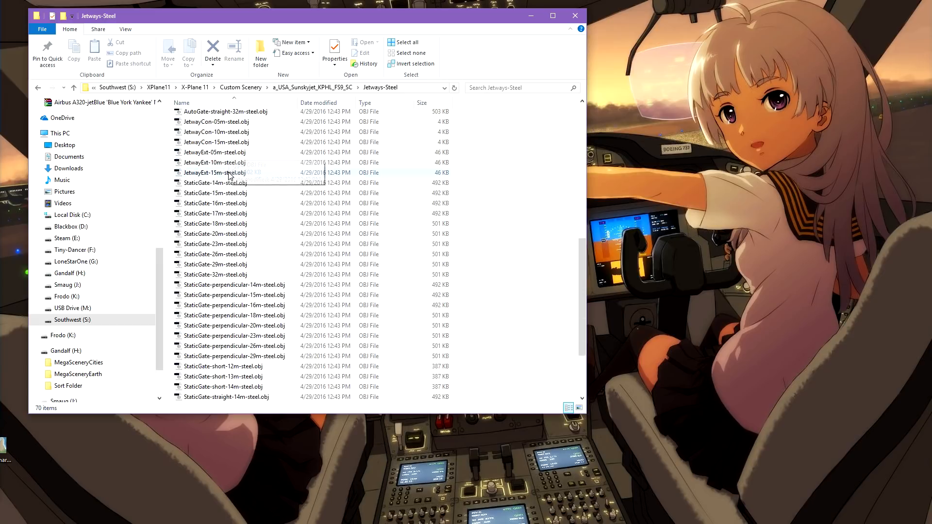
{"action": "scroll", "coordinate": [228, 199], "scroll_direction": "down", "scroll_amount": 3}
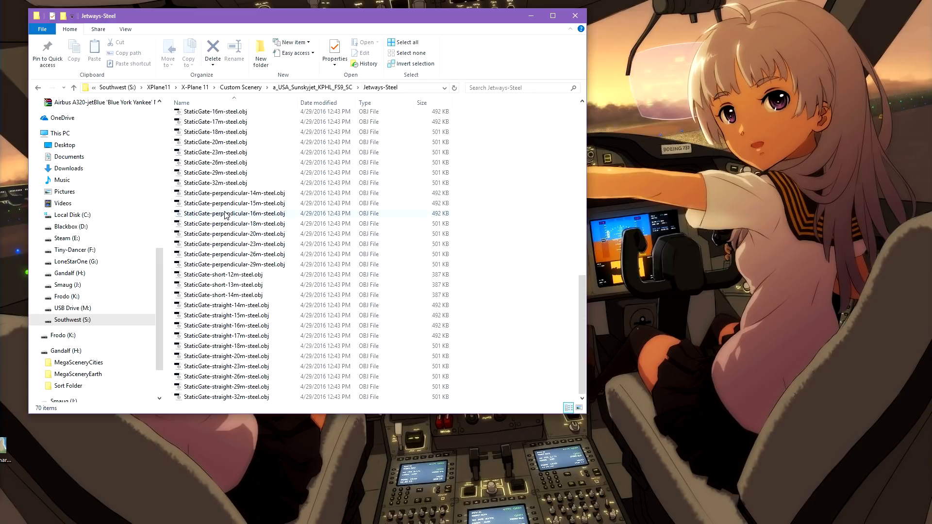
{"action": "scroll", "coordinate": [225, 215], "scroll_direction": "up", "scroll_amount": 14}
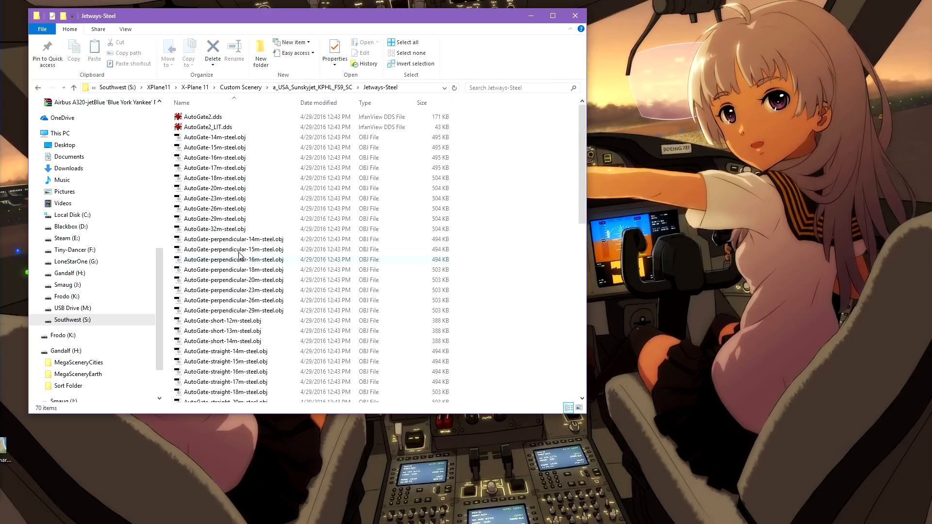
{"action": "scroll", "coordinate": [246, 275], "scroll_direction": "down", "scroll_amount": 3}
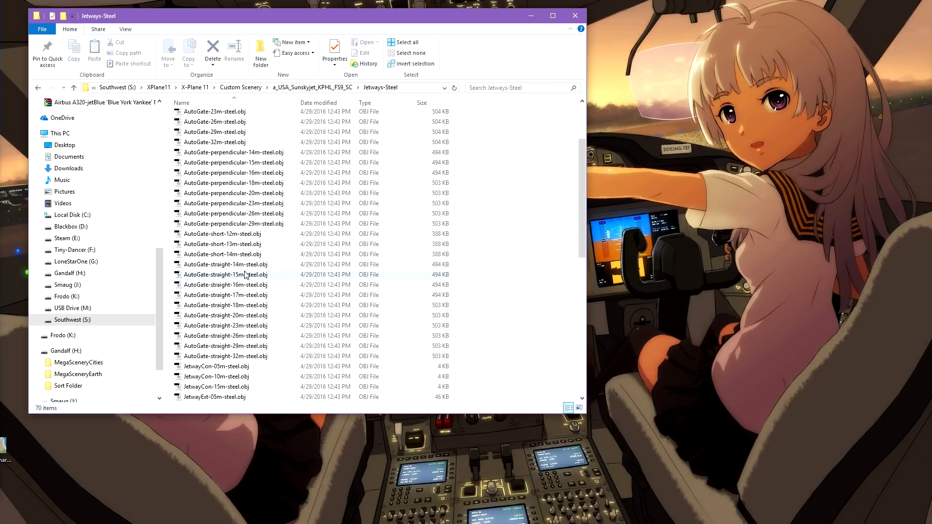
{"action": "scroll", "coordinate": [246, 275], "scroll_direction": "up", "scroll_amount": 3}
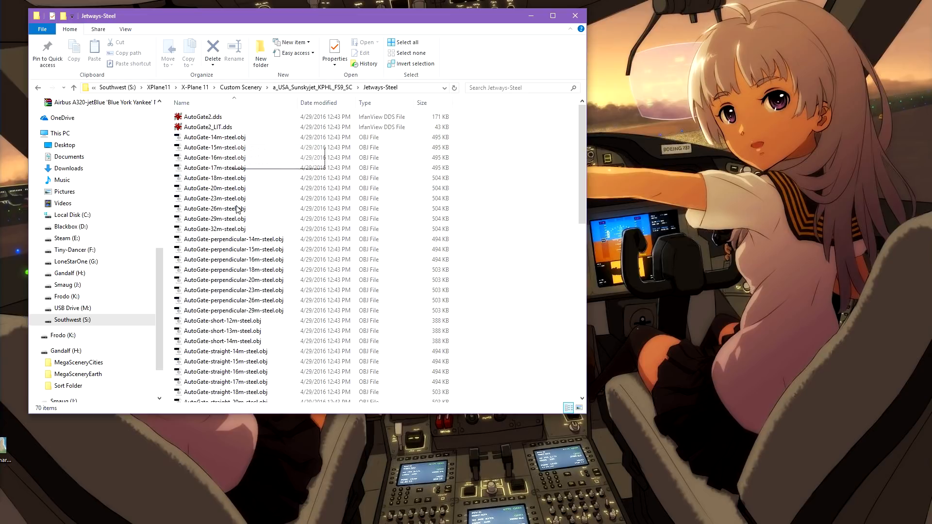
{"action": "scroll", "coordinate": [232, 300], "scroll_direction": "down", "scroll_amount": 4}
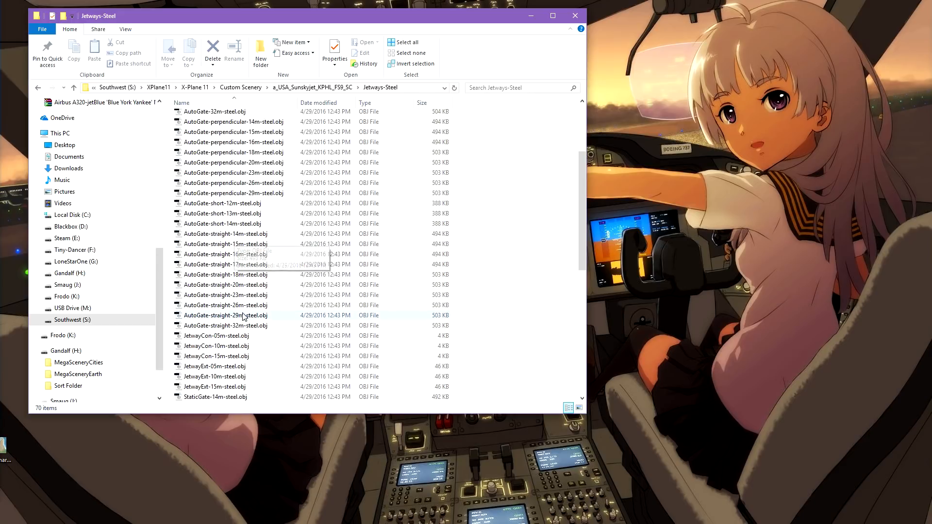
{"action": "scroll", "coordinate": [292, 289], "scroll_direction": "down", "scroll_amount": 3}
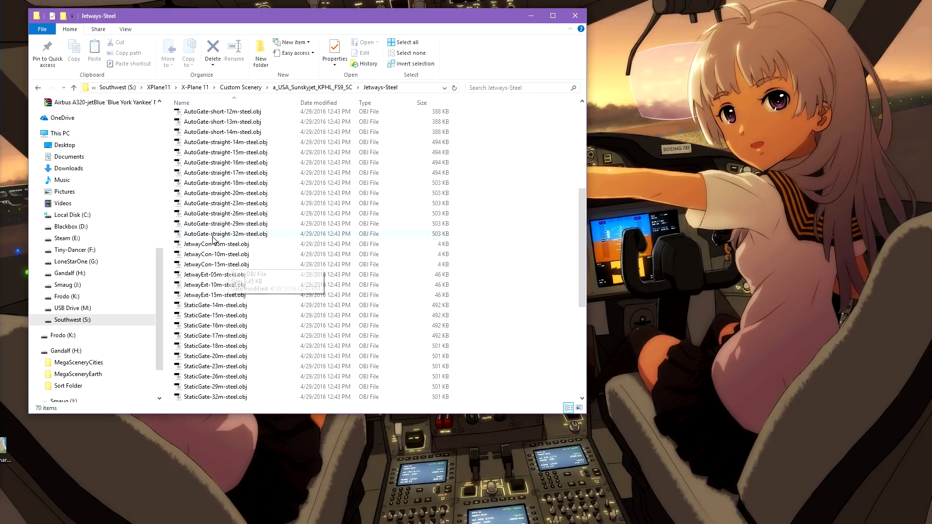
{"action": "scroll", "coordinate": [221, 254], "scroll_direction": "down", "scroll_amount": 1}
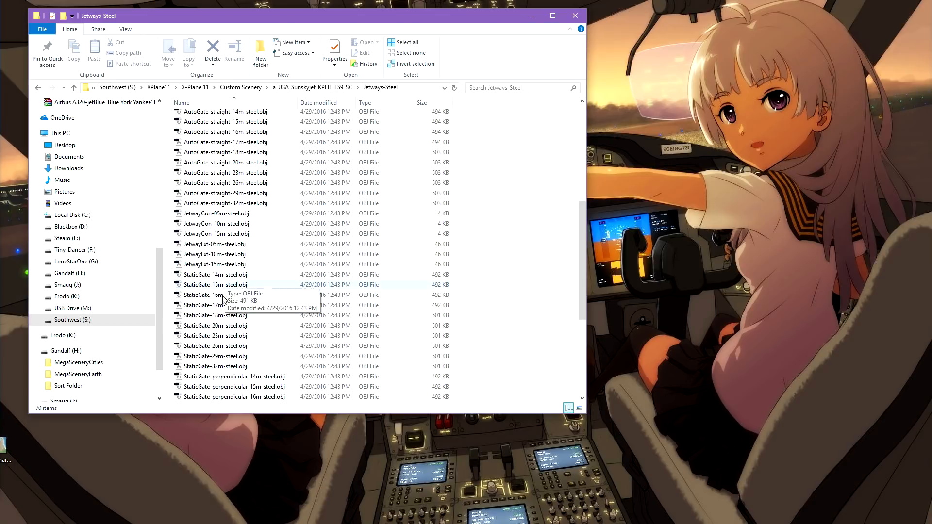
{"action": "scroll", "coordinate": [226, 301], "scroll_direction": "down", "scroll_amount": 6}
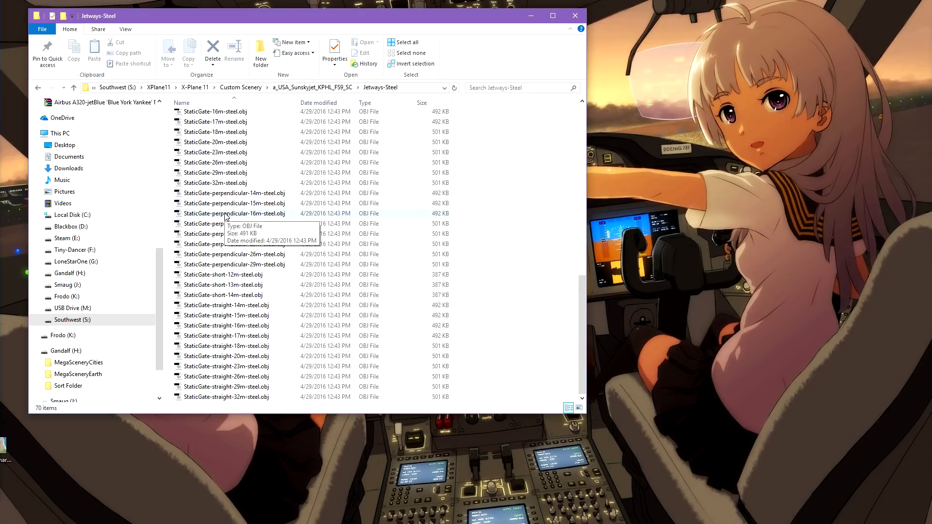
{"action": "scroll", "coordinate": [258, 281], "scroll_direction": "up", "scroll_amount": 10}
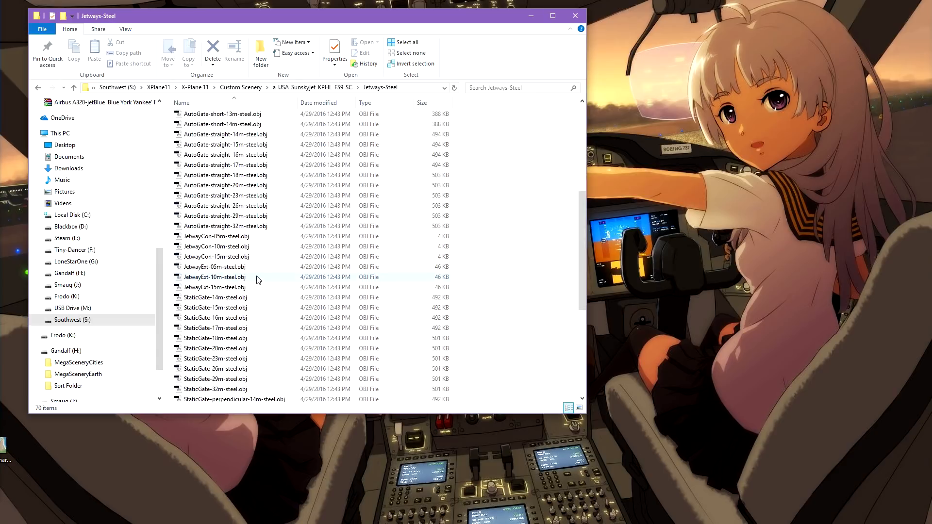
{"action": "scroll", "coordinate": [258, 280], "scroll_direction": "up", "scroll_amount": 3}
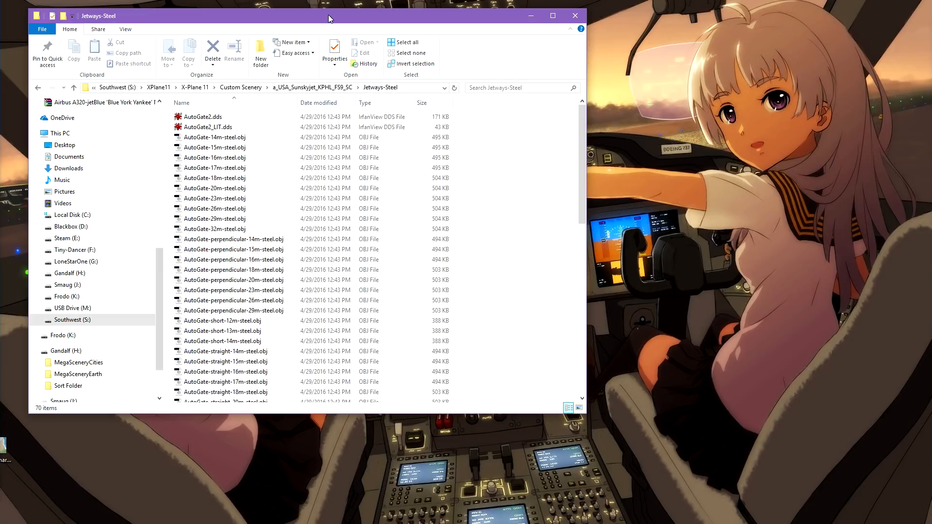
{"action": "left_click_drag", "start_coordinate": [329, 15], "coordinate": [931, 194]}
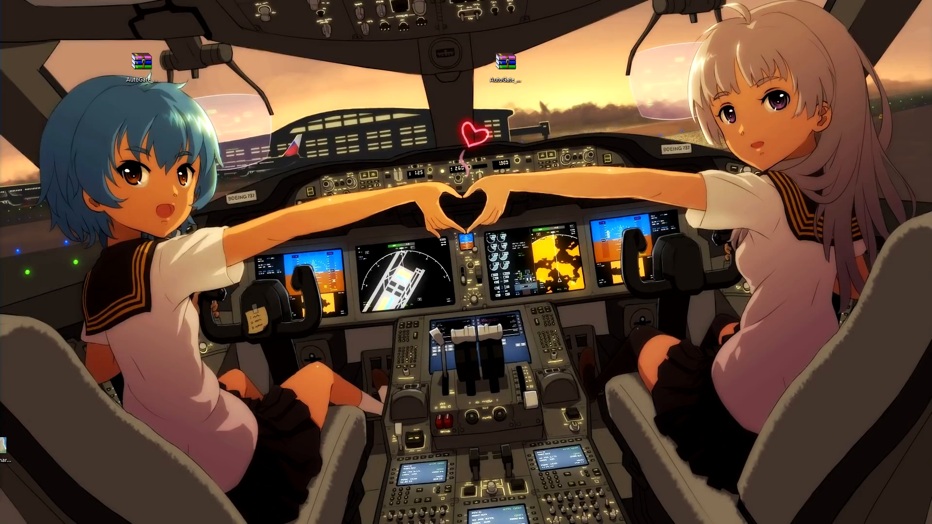
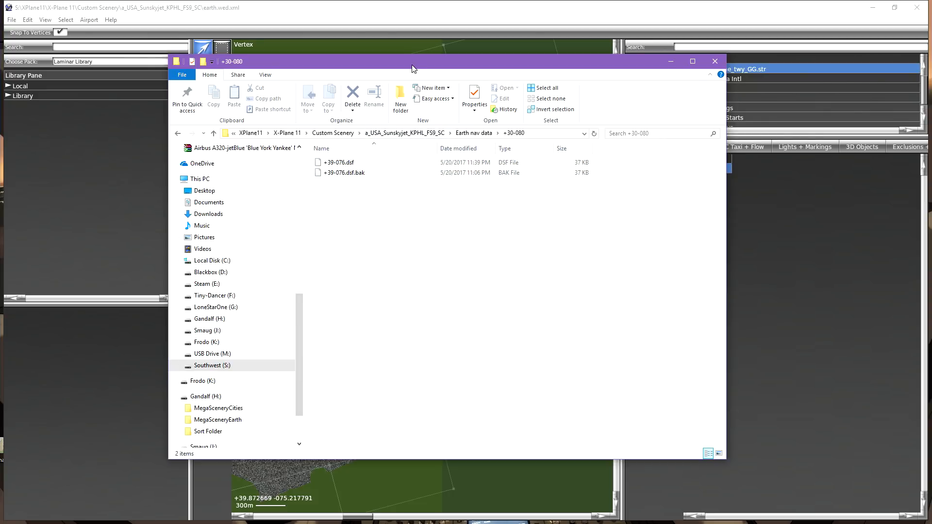
- Go up to the Earth nav data folder and move its window away from the WorldEditor project
{"action": "left_click", "coordinate": [469, 135]}
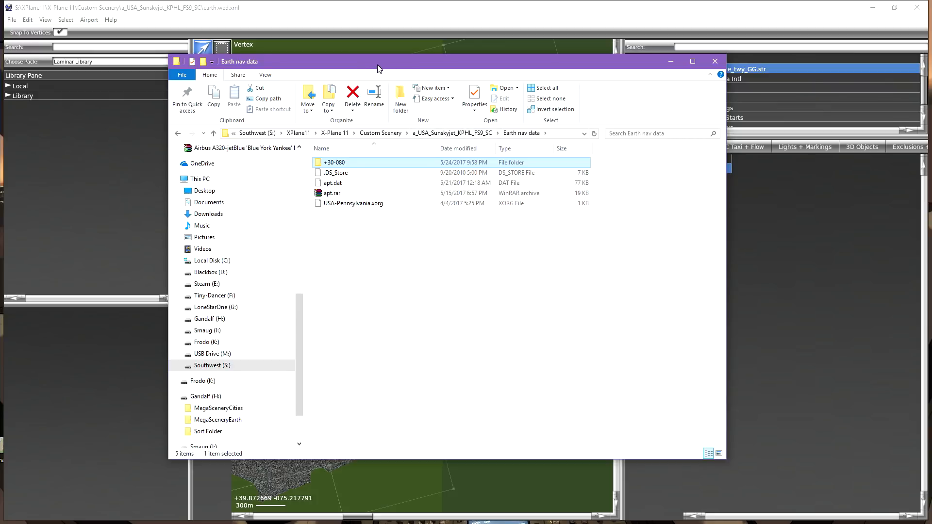
{"action": "left_click_drag", "start_coordinate": [359, 64], "coordinate": [931, 146]}
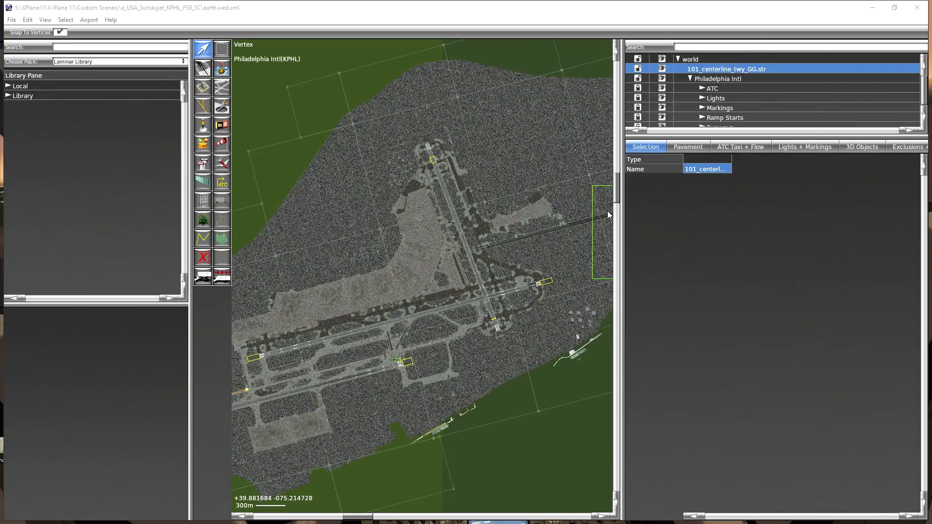
- Hide the group named after the a_USA_Sunskyjet_KPHL_FS9_SC path at the end of the hierarchy, and widen the map view
{"action": "scroll", "coordinate": [711, 93], "scroll_direction": "down", "scroll_amount": 3}
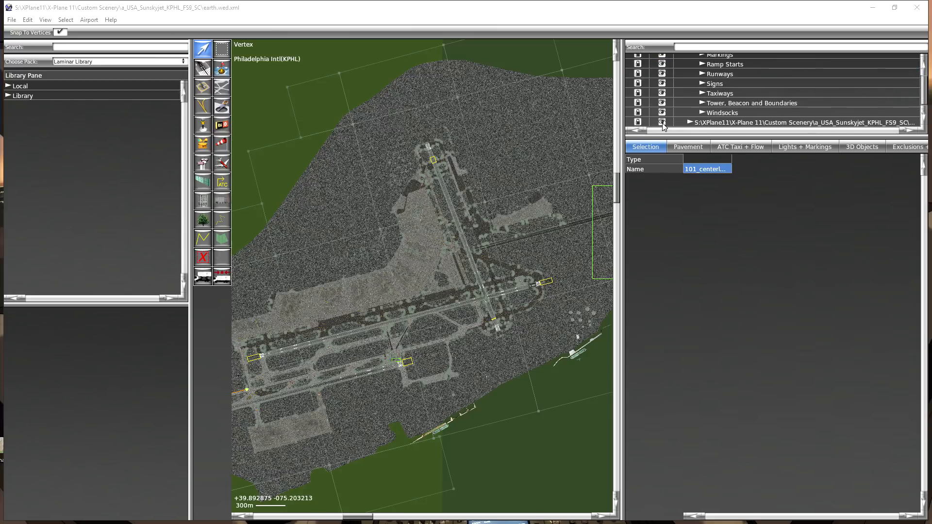
{"action": "left_click", "coordinate": [664, 125]}
{"action": "left_click", "coordinate": [662, 122]}
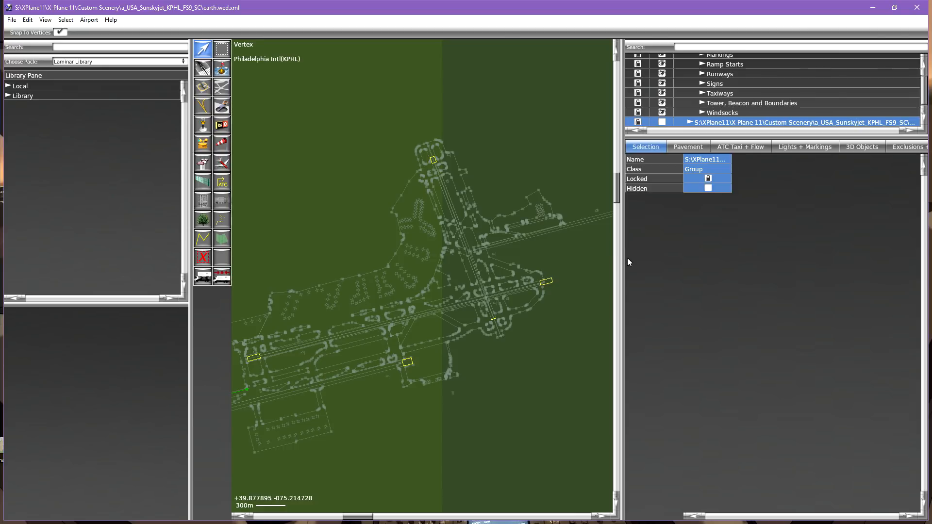
{"action": "left_click_drag", "start_coordinate": [623, 258], "coordinate": [736, 258]}
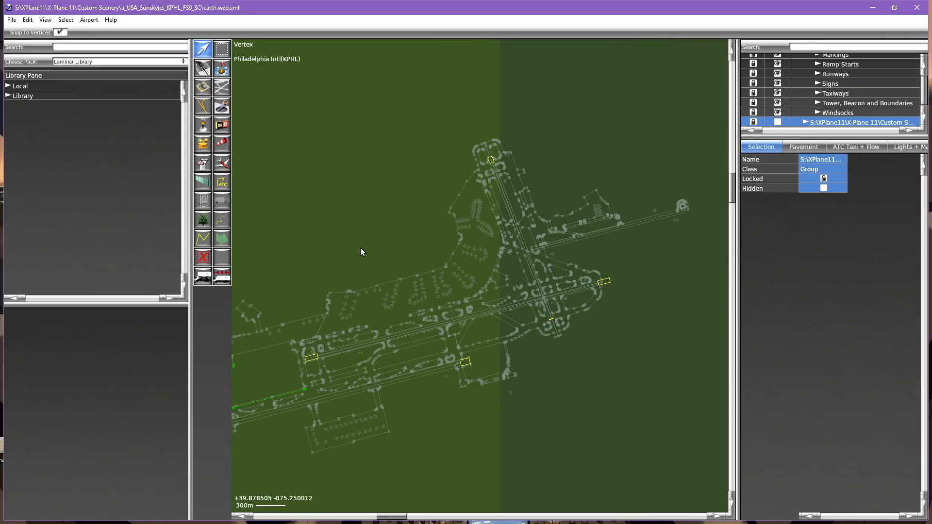
- Examine the Philadelphia Intl layout up close, following the terminal ramp starts across to the eastern runway intersection
{"action": "right_click_drag", "start_coordinate": [370, 236], "coordinate": [431, 201]}
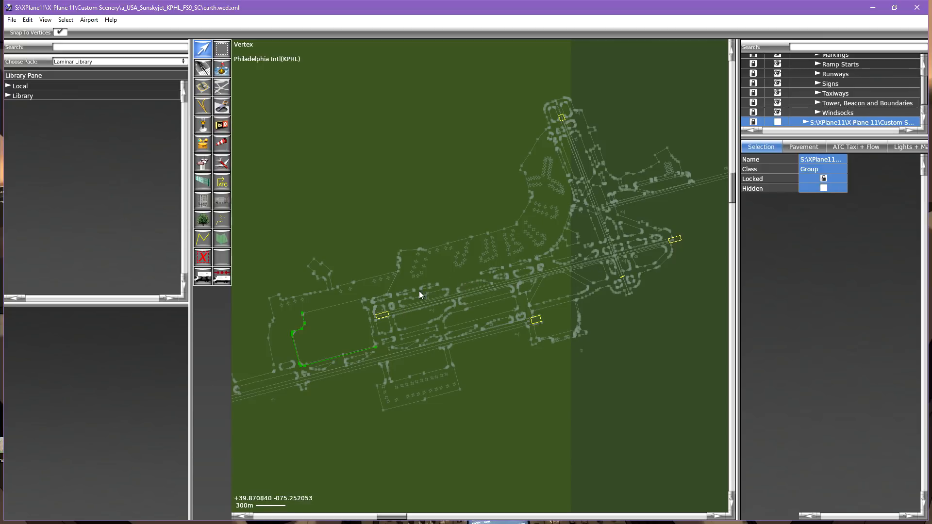
{"action": "scroll", "coordinate": [437, 275], "scroll_direction": "up", "scroll_amount": 5}
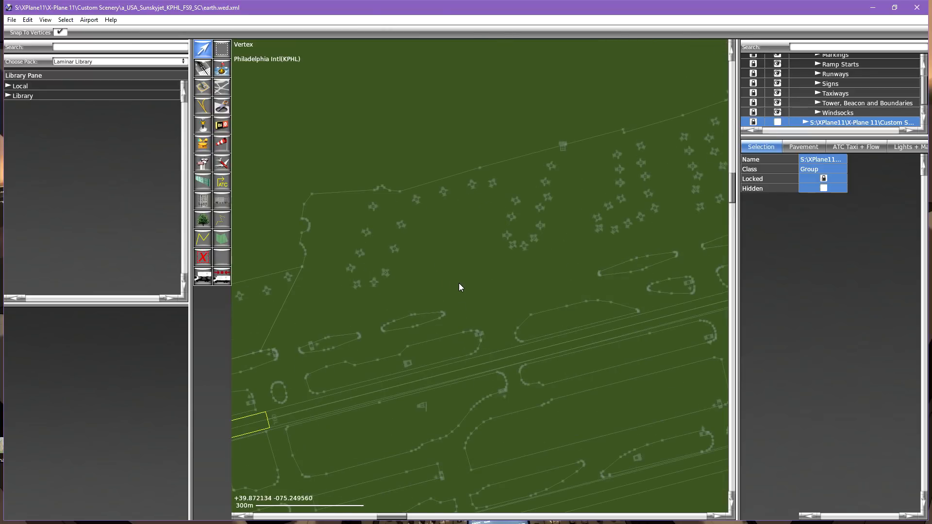
{"action": "scroll", "coordinate": [485, 292], "scroll_direction": "up", "scroll_amount": 1}
{"action": "middle_click_drag", "start_coordinate": [497, 325], "coordinate": [622, 228]}
{"action": "middle_click_drag", "start_coordinate": [360, 328], "coordinate": [517, 316]}
{"action": "middle_click_drag", "start_coordinate": [386, 339], "coordinate": [543, 320]}
{"action": "middle_click_drag", "start_coordinate": [329, 355], "coordinate": [535, 299]}
{"action": "middle_click_drag", "start_coordinate": [604, 249], "coordinate": [440, 403]}
{"action": "middle_click_drag", "start_coordinate": [675, 221], "coordinate": [500, 381]}
{"action": "middle_click_drag", "start_coordinate": [576, 299], "coordinate": [461, 337]}
{"action": "middle_click_drag", "start_coordinate": [645, 283], "coordinate": [474, 298]}
{"action": "mouse_move", "coordinate": [598, 324]}
{"action": "middle_mouse_down"}
{"action": "mouse_move", "coordinate": [487, 272]}
{"action": "mouse_move", "coordinate": [322, 240]}
{"action": "middle_mouse_up"}
{"action": "mouse_move", "coordinate": [564, 267]}
{"action": "middle_mouse_down"}
{"action": "mouse_move", "coordinate": [460, 341]}
{"action": "mouse_move", "coordinate": [458, 375]}
{"action": "middle_mouse_up"}
{"action": "middle_click_drag", "start_coordinate": [533, 281], "coordinate": [503, 367]}
{"action": "middle_click_drag", "start_coordinate": [517, 241], "coordinate": [492, 373]}
{"action": "middle_click_drag", "start_coordinate": [466, 267], "coordinate": [503, 367]}
{"action": "middle_click_drag", "start_coordinate": [482, 302], "coordinate": [493, 354]}
{"action": "mouse_move", "coordinate": [600, 409]}
{"action": "middle_mouse_down"}
{"action": "mouse_move", "coordinate": [500, 360]}
{"action": "mouse_move", "coordinate": [468, 327]}
{"action": "mouse_move", "coordinate": [468, 254]}
{"action": "middle_mouse_up"}
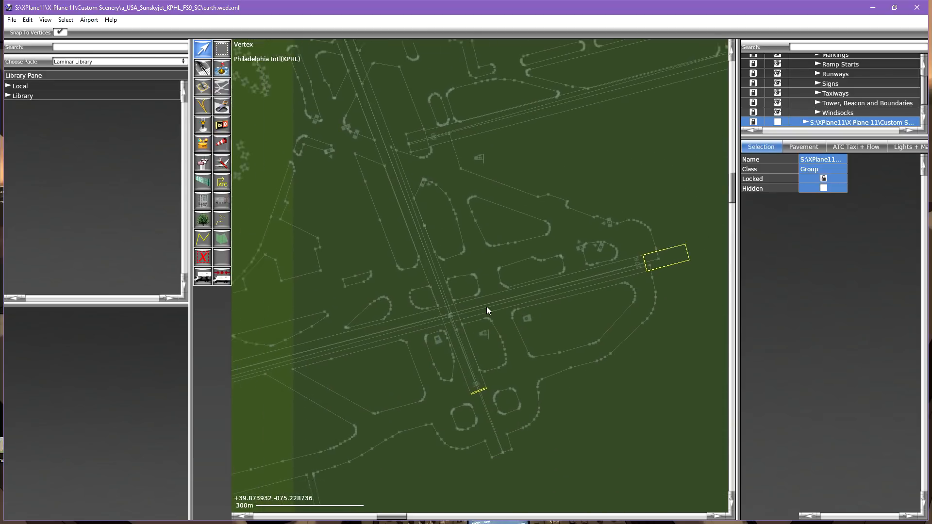
{"action": "middle_click_drag", "start_coordinate": [465, 320], "coordinate": [525, 275]}
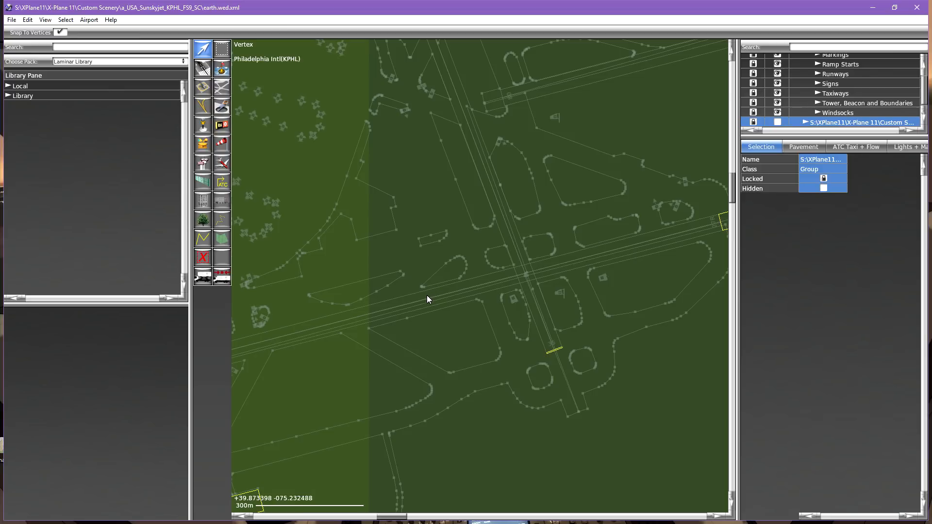
{"action": "mouse_move", "coordinate": [425, 346]}
{"action": "middle_mouse_down"}
{"action": "mouse_move", "coordinate": [462, 322]}
{"action": "mouse_move", "coordinate": [485, 354]}
{"action": "mouse_move", "coordinate": [507, 360]}
{"action": "middle_mouse_up"}
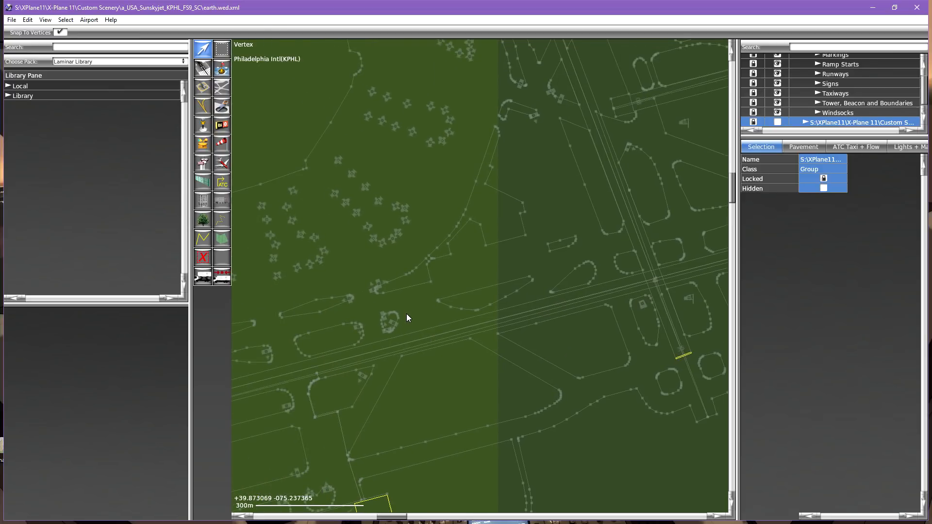
- Examine the whole airport in a wider view, from the northern runway end to the undeveloped western area
{"action": "scroll", "coordinate": [407, 314], "scroll_direction": "down", "scroll_amount": 2}
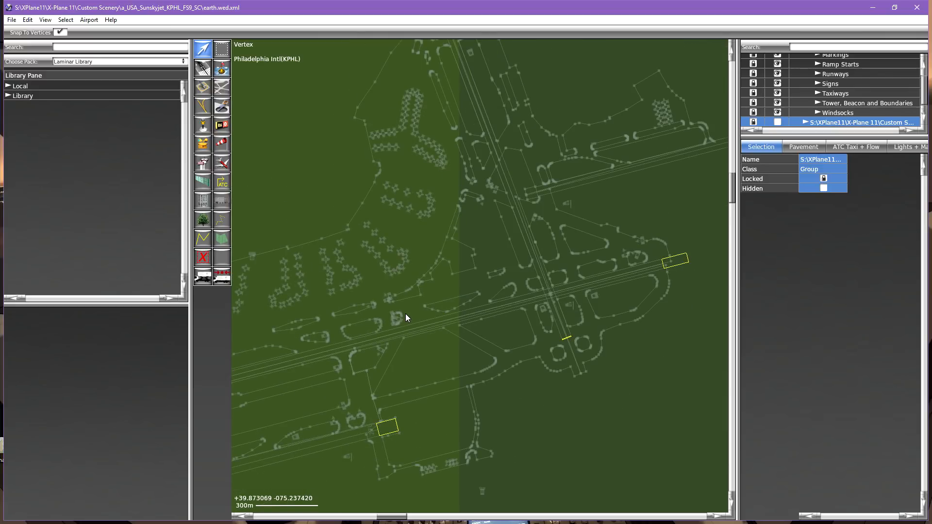
{"action": "right_click_drag", "start_coordinate": [373, 316], "coordinate": [477, 307]}
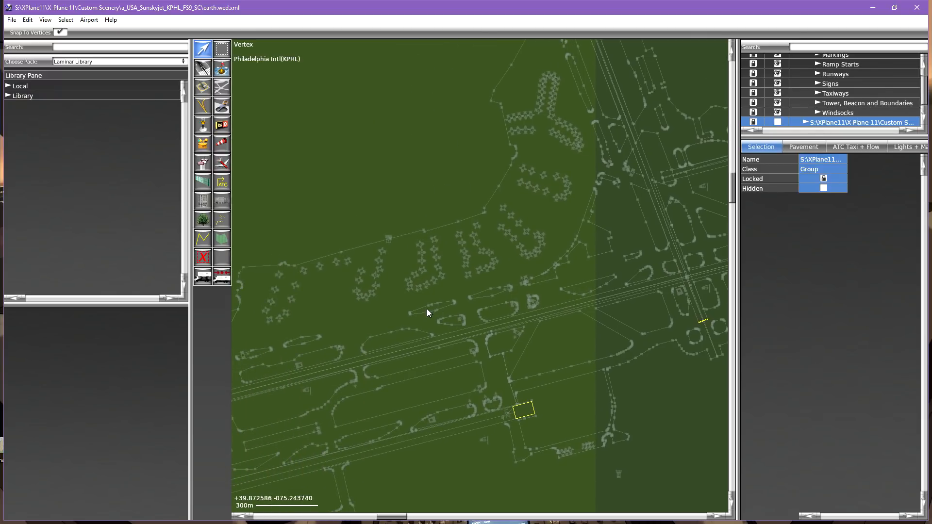
{"action": "right_click_drag", "start_coordinate": [395, 316], "coordinate": [500, 312]}
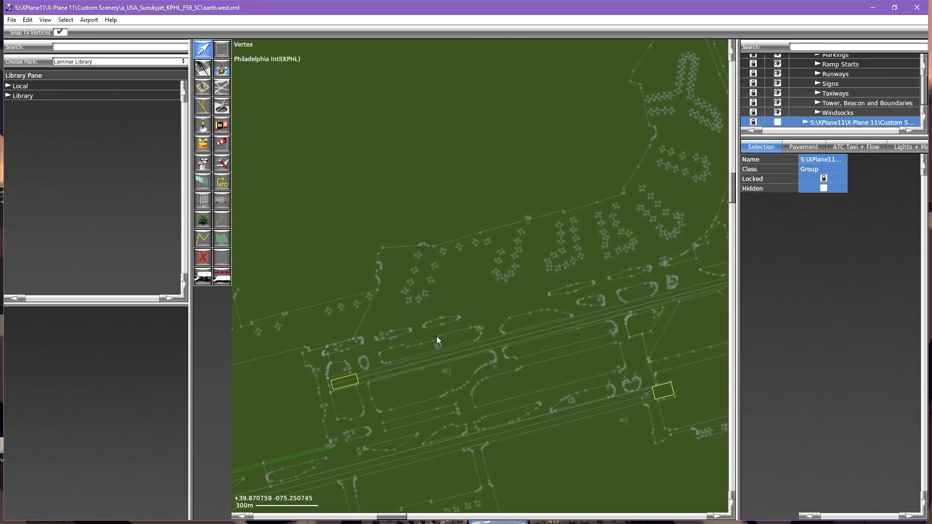
{"action": "right_click_drag", "start_coordinate": [447, 329], "coordinate": [543, 297]}
{"action": "right_click_drag", "start_coordinate": [450, 351], "coordinate": [471, 311]}
{"action": "right_click_drag", "start_coordinate": [653, 267], "coordinate": [412, 371]}
{"action": "right_click_drag", "start_coordinate": [610, 291], "coordinate": [435, 380]}
{"action": "right_click_drag", "start_coordinate": [455, 259], "coordinate": [481, 350]}
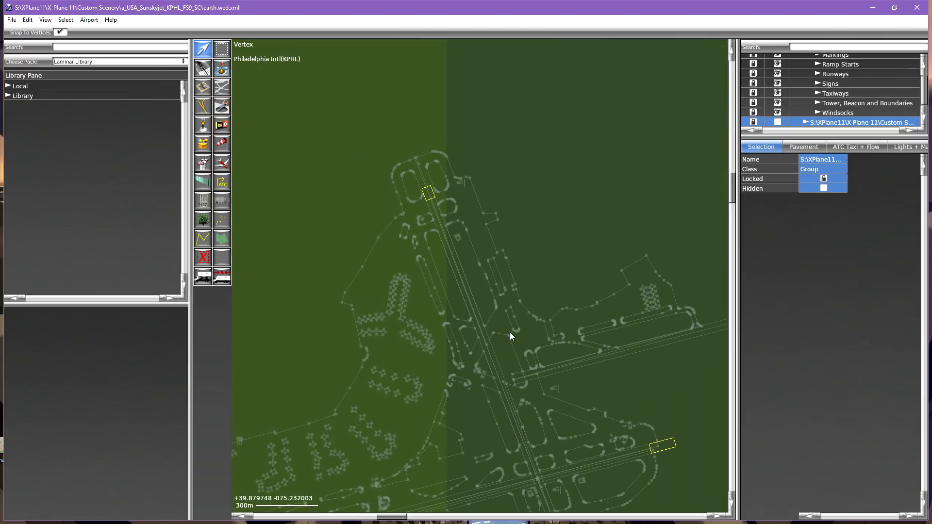
{"action": "right_click_drag", "start_coordinate": [501, 411], "coordinate": [570, 278]}
{"action": "right_click_drag", "start_coordinate": [396, 369], "coordinate": [477, 310]}
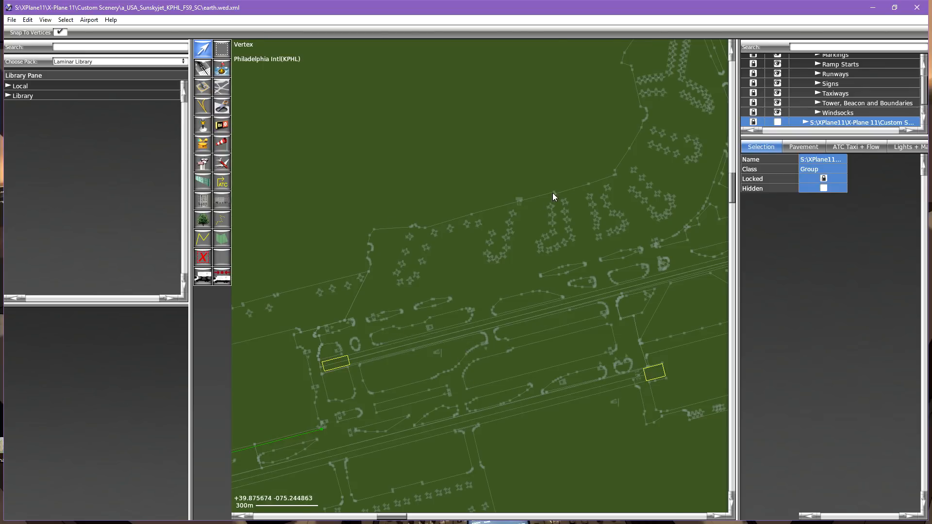
{"action": "right_click_drag", "start_coordinate": [499, 389], "coordinate": [592, 324]}
{"action": "right_click_drag", "start_coordinate": [474, 352], "coordinate": [534, 332]}
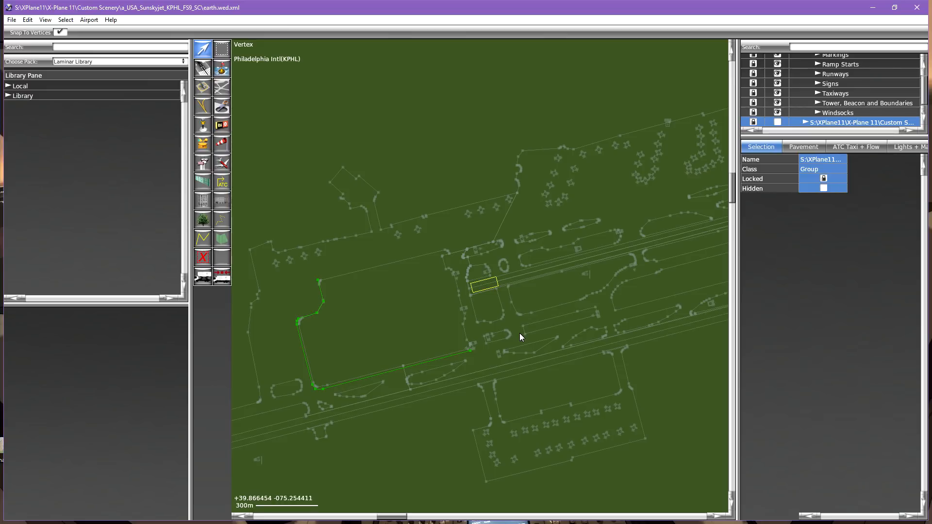
- Delete the 101_centerline_twy_GG.str object string in the western part of the airport and save the package
{"action": "scroll", "coordinate": [420, 373], "scroll_direction": "up", "scroll_amount": 4}
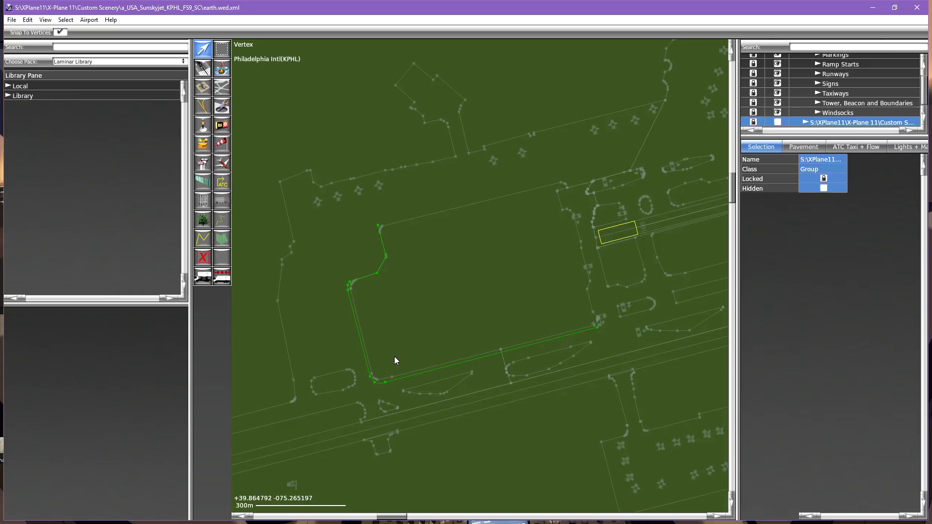
{"action": "left_click", "coordinate": [474, 360]}
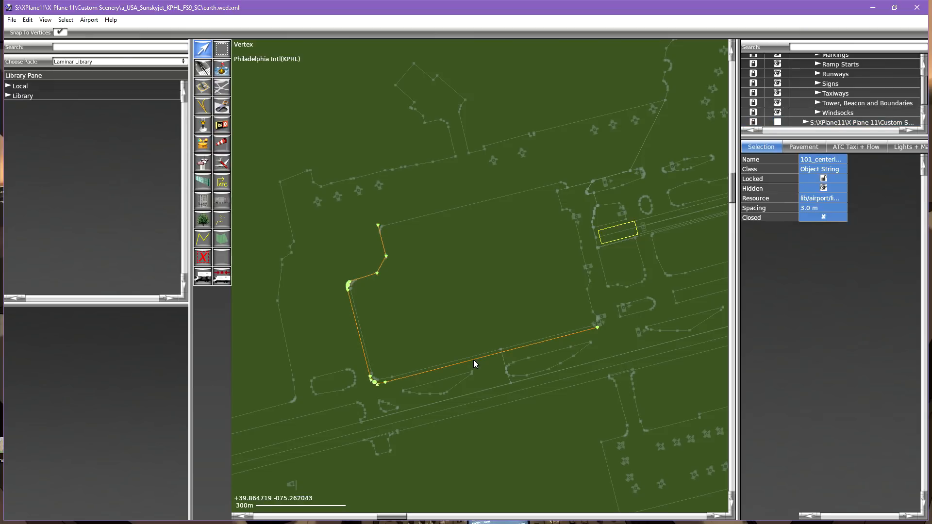
{"action": "left_click", "coordinate": [447, 308]}
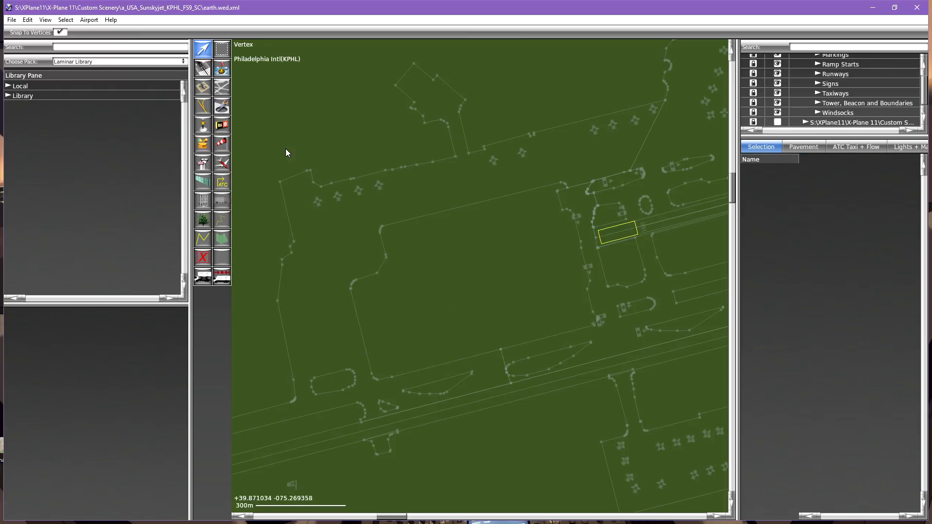
{"action": "left_click", "coordinate": [10, 20]}
{"action": "left_click", "coordinate": [34, 75]}
{"action": "scroll", "coordinate": [641, 186], "scroll_direction": "down", "scroll_amount": 5}
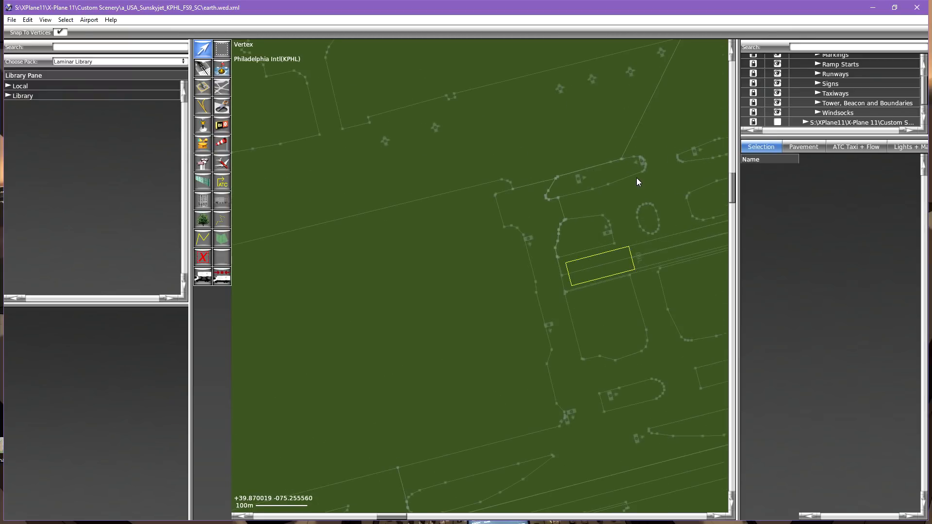
{"action": "middle_click_drag", "start_coordinate": [638, 134], "coordinate": [462, 212]}
{"action": "middle_click_drag", "start_coordinate": [598, 168], "coordinate": [488, 266]}
{"action": "scroll", "coordinate": [805, 100], "scroll_direction": "up", "scroll_amount": 3}
{"action": "scroll", "coordinate": [805, 103], "scroll_direction": "down", "scroll_amount": 2}
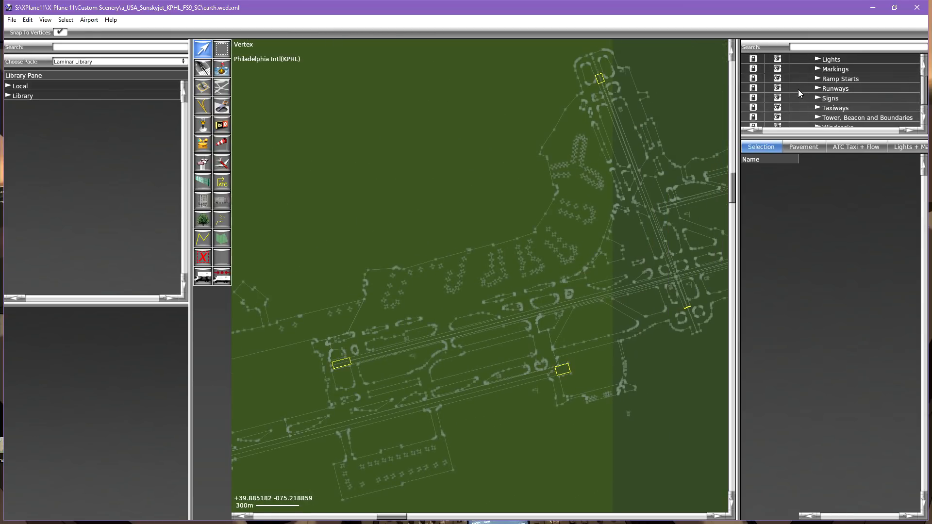
- Unlock the Ramp Starts group and expand it to browse the gate entries down to the E gates
{"action": "left_click", "coordinate": [765, 80]}
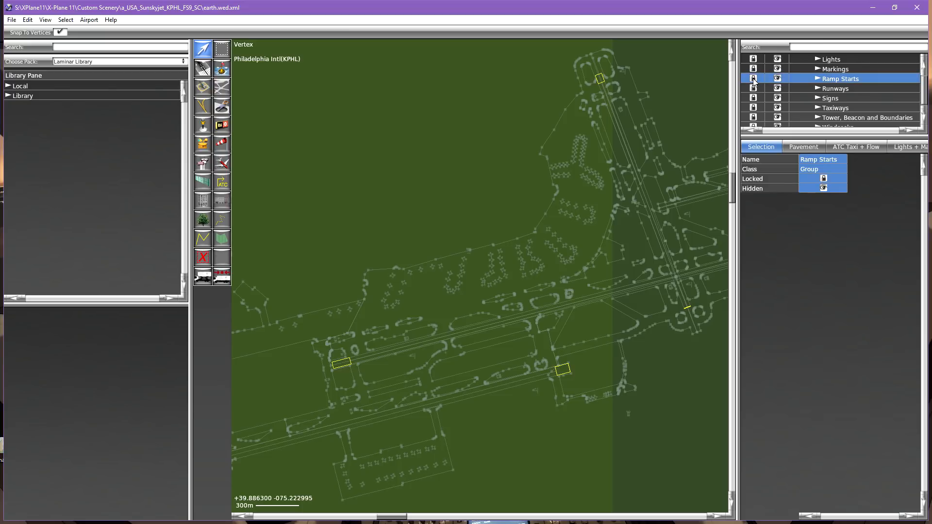
{"action": "left_click", "coordinate": [817, 80]}
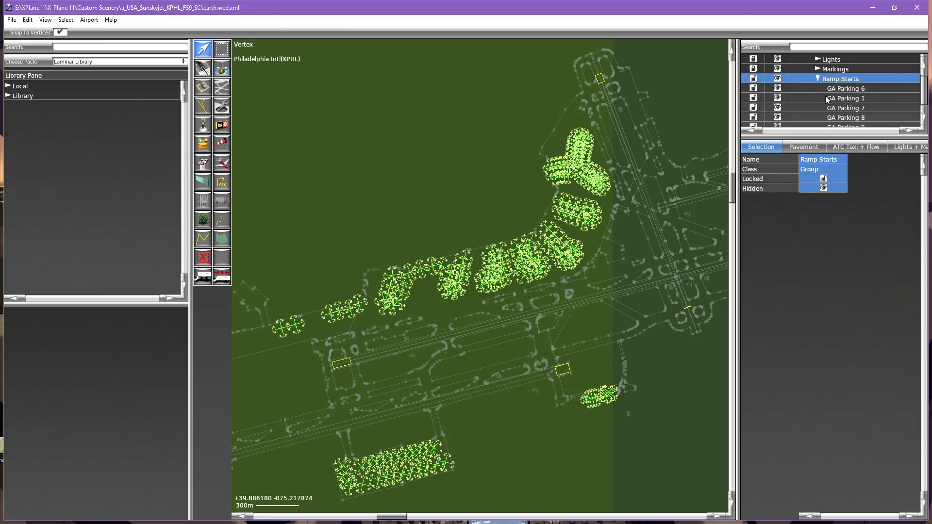
{"action": "scroll", "coordinate": [851, 101], "scroll_direction": "down", "scroll_amount": 3}
{"action": "scroll", "coordinate": [852, 100], "scroll_direction": "down", "scroll_amount": 8}
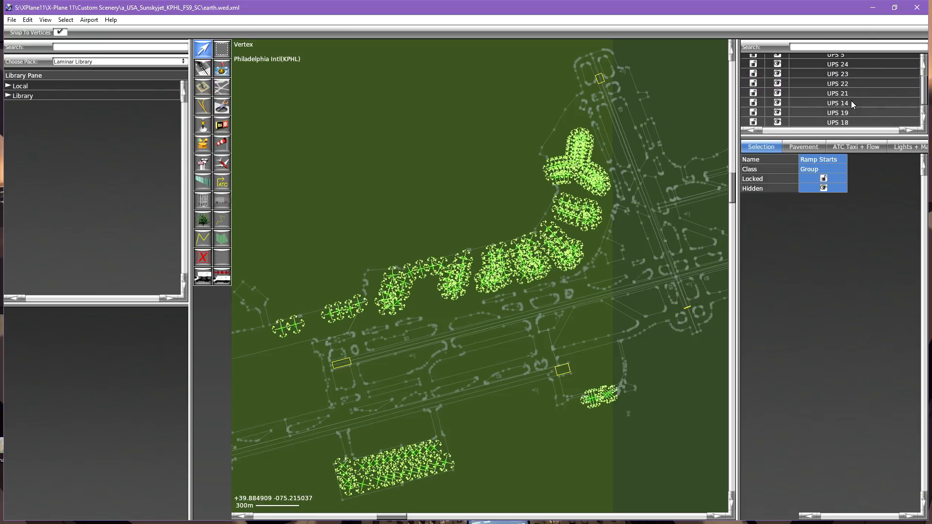
{"action": "scroll", "coordinate": [852, 100], "scroll_direction": "down", "scroll_amount": 10}
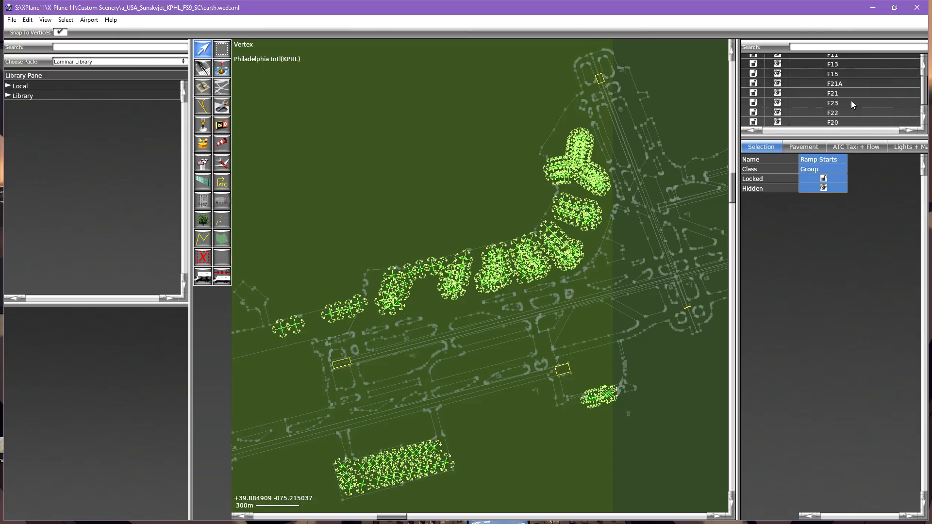
{"action": "scroll", "coordinate": [852, 103], "scroll_direction": "down", "scroll_amount": 10}
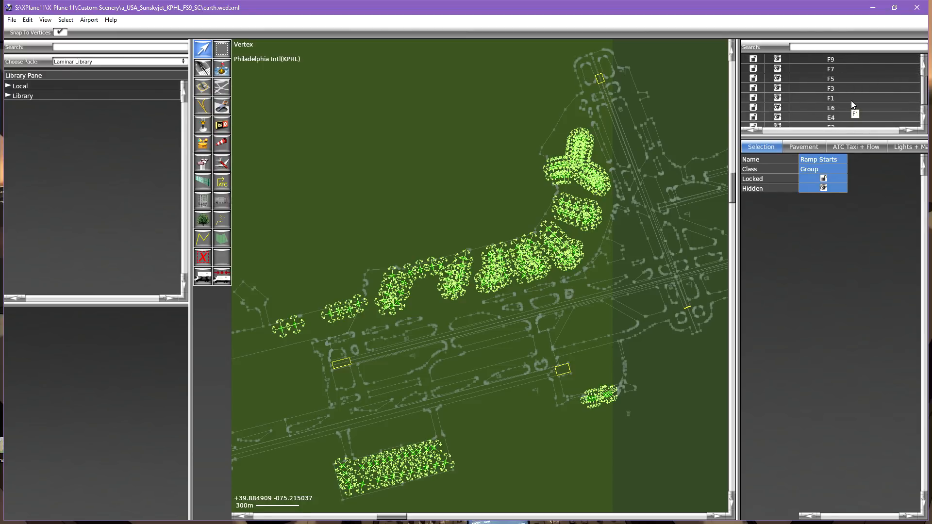
- Select ramp start E4 and locate it among the neighbouring gates on the map
{"action": "left_click", "coordinate": [836, 114]}
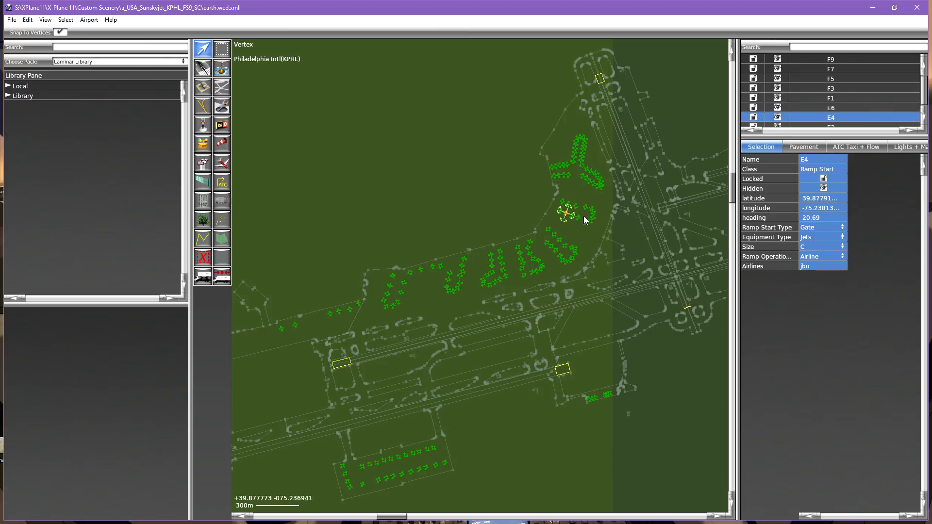
{"action": "scroll", "coordinate": [590, 204], "scroll_direction": "up", "scroll_amount": 4}
{"action": "scroll", "coordinate": [583, 214], "scroll_direction": "up", "scroll_amount": 5}
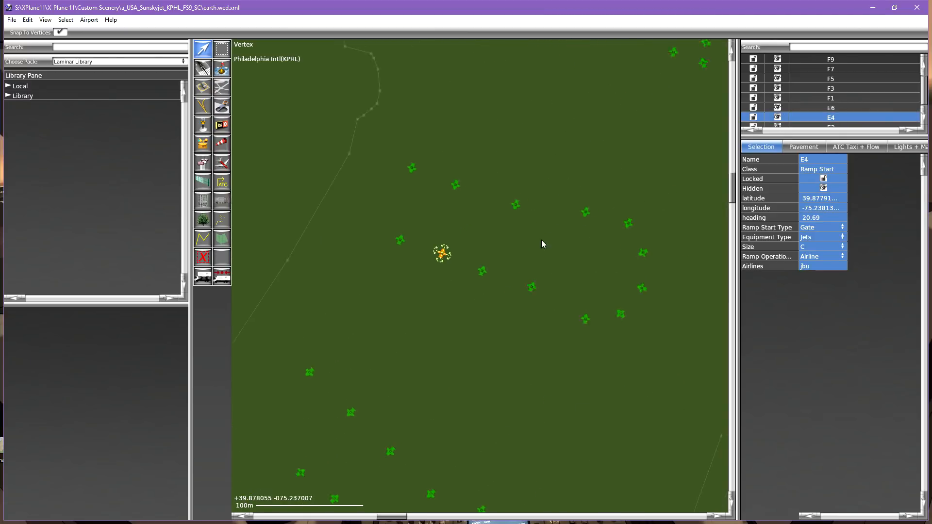
{"action": "scroll", "coordinate": [515, 247], "scroll_direction": "up", "scroll_amount": 2}
{"action": "mouse_move", "coordinate": [514, 247]}
{"action": "right_mouse_down"}
{"action": "mouse_move", "coordinate": [537, 257]}
{"action": "mouse_move", "coordinate": [510, 264]}
{"action": "right_mouse_up"}
{"action": "scroll", "coordinate": [537, 257], "scroll_direction": "down", "scroll_amount": 4}
{"action": "scroll", "coordinate": [510, 264], "scroll_direction": "up", "scroll_amount": 1}
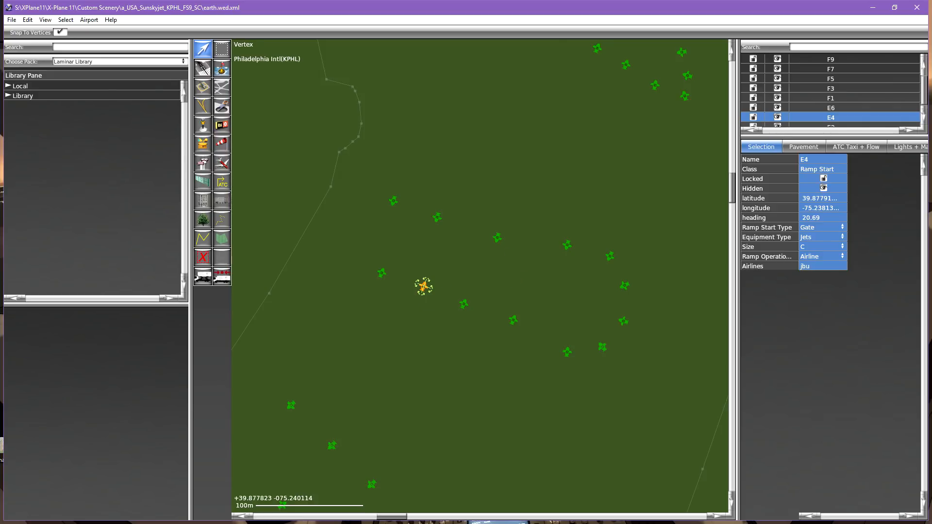
- Switch to OverlayEditor and find the E4 gate sign beside its jetway on the terminal pier
{"action": "key", "text": "alt+Tab"}
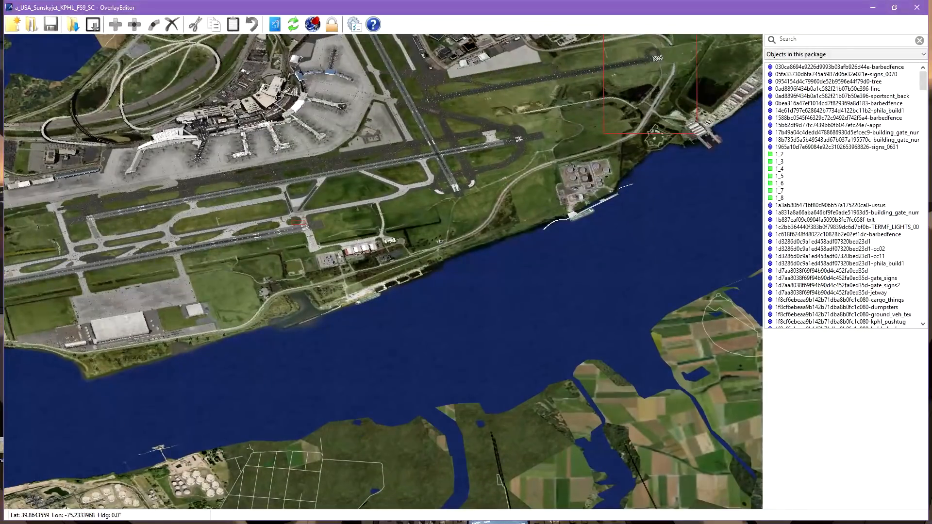
{"action": "middle_click_drag", "start_coordinate": [341, 182], "coordinate": [464, 345]}
{"action": "scroll", "coordinate": [432, 301], "scroll_direction": "up", "scroll_amount": 2}
{"action": "scroll", "coordinate": [430, 299], "scroll_direction": "up", "scroll_amount": 5}
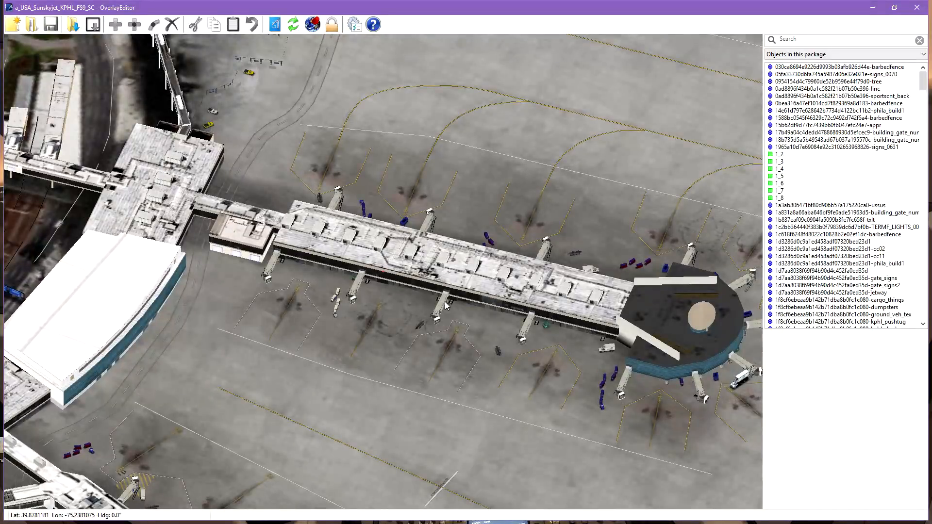
{"action": "scroll", "coordinate": [404, 299], "scroll_direction": "up", "scroll_amount": 5}
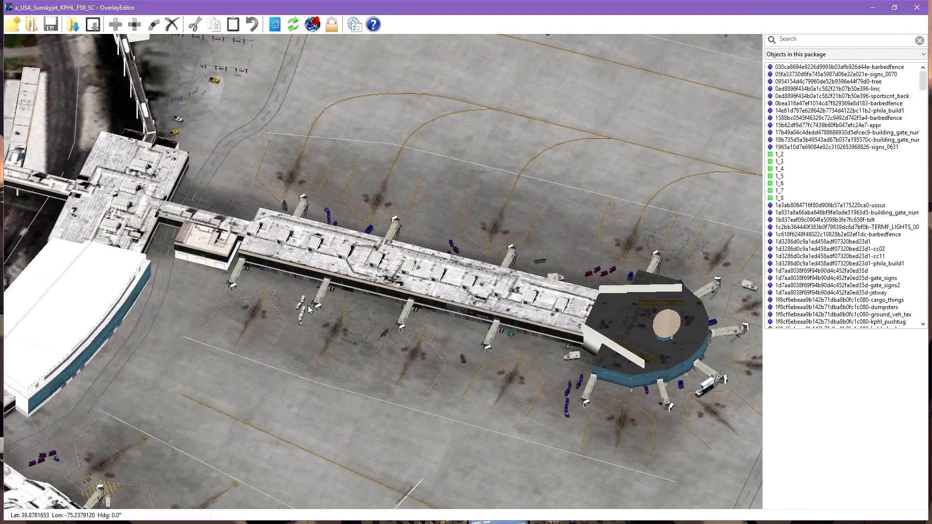
{"action": "scroll", "coordinate": [380, 273], "scroll_direction": "up", "scroll_amount": 2}
{"action": "scroll", "coordinate": [427, 208], "scroll_direction": "up", "scroll_amount": 6}
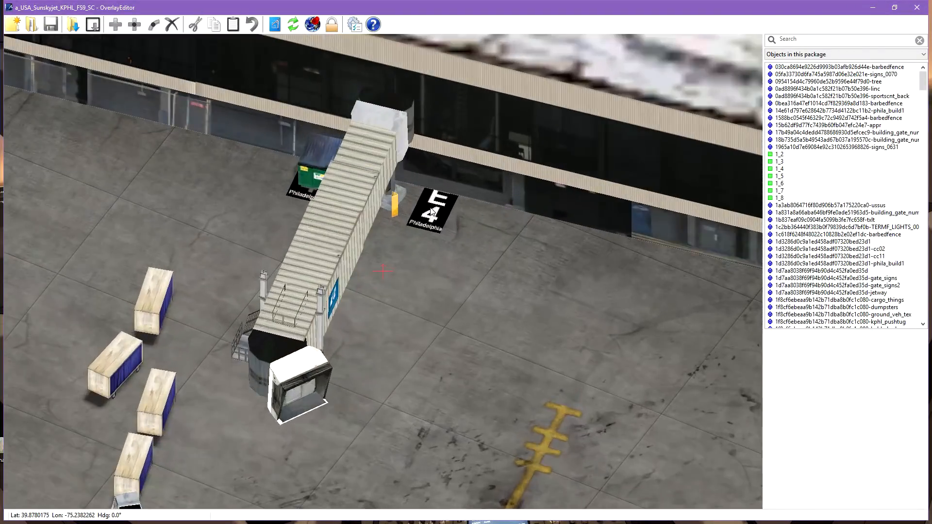
{"action": "scroll", "coordinate": [432, 198], "scroll_direction": "up", "scroll_amount": 1}
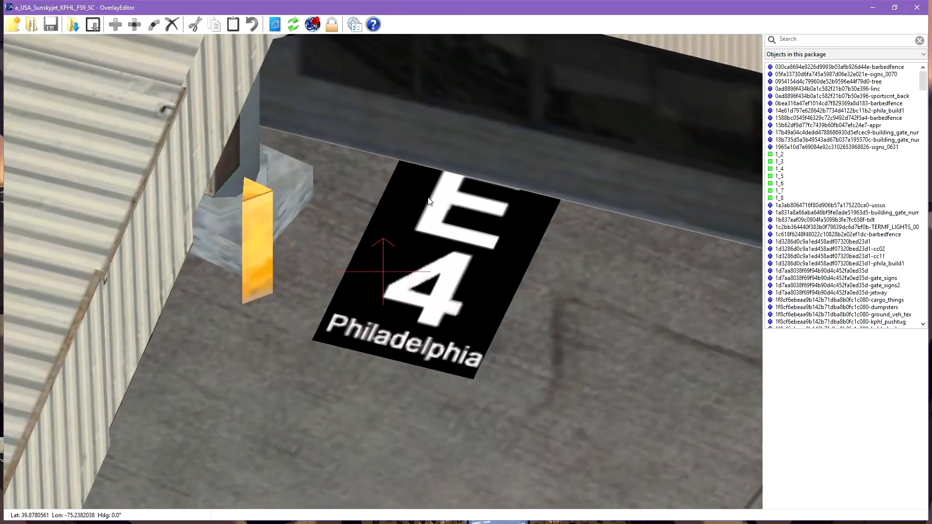
- Examine the aircraft stands, lead-in lines and jetways along both sides of the pier with gate E4
{"action": "scroll", "coordinate": [429, 201], "scroll_direction": "down", "scroll_amount": 8}
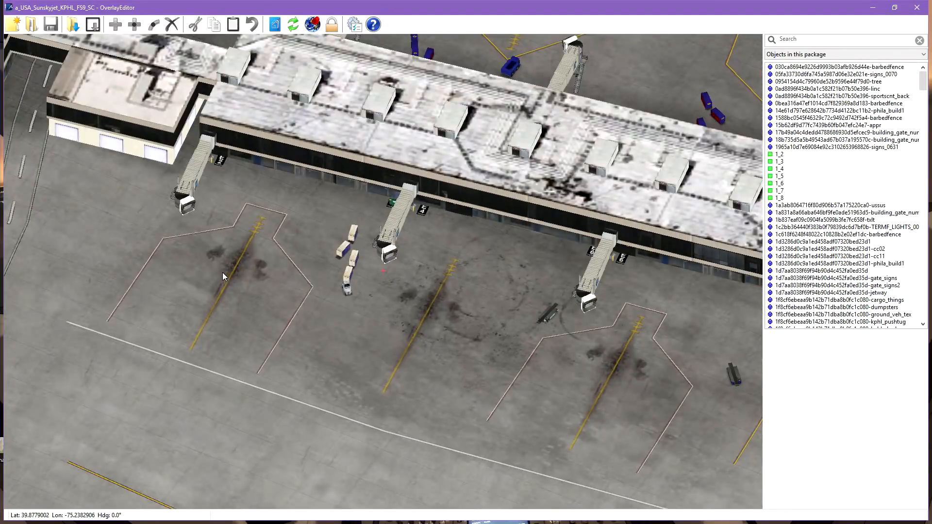
{"action": "middle_click_drag", "start_coordinate": [486, 328], "coordinate": [226, 220]}
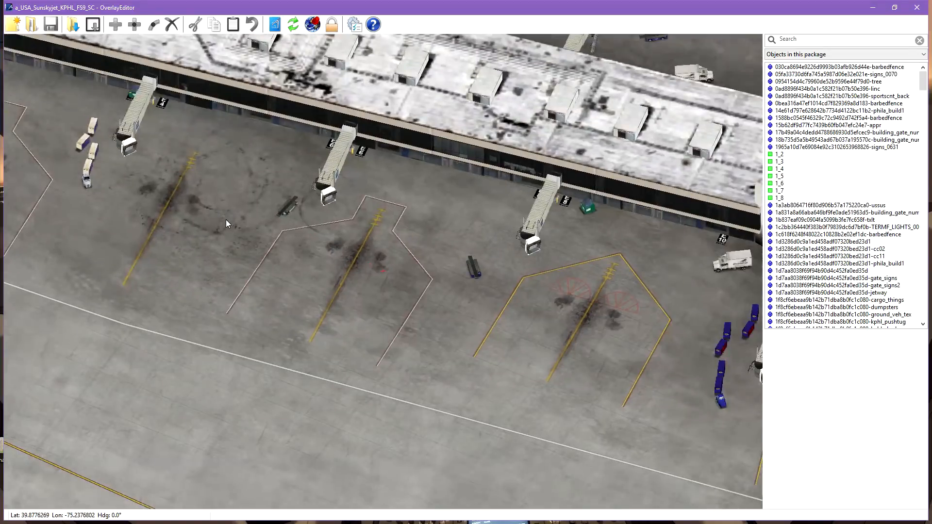
{"action": "middle_click_drag", "start_coordinate": [604, 323], "coordinate": [287, 394]}
{"action": "middle_click_drag", "start_coordinate": [459, 53], "coordinate": [453, 217]}
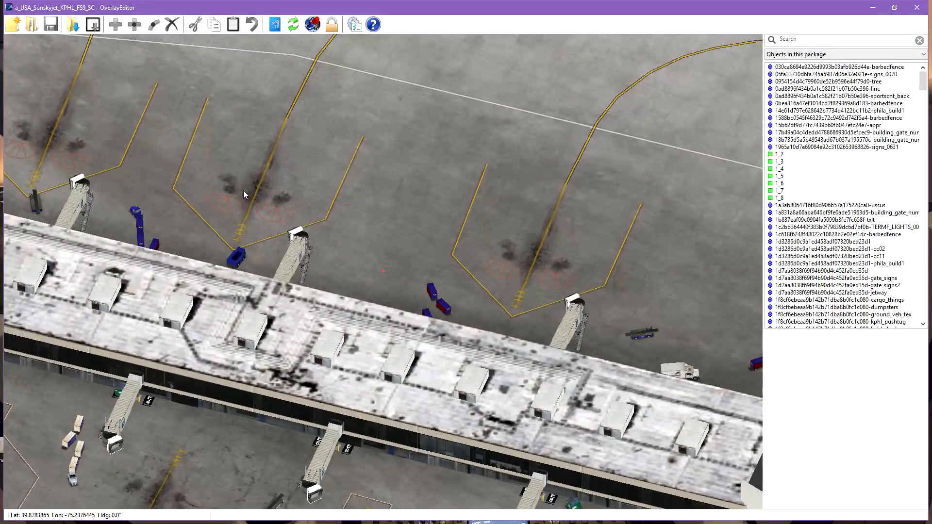
{"action": "middle_click_drag", "start_coordinate": [213, 184], "coordinate": [466, 267]}
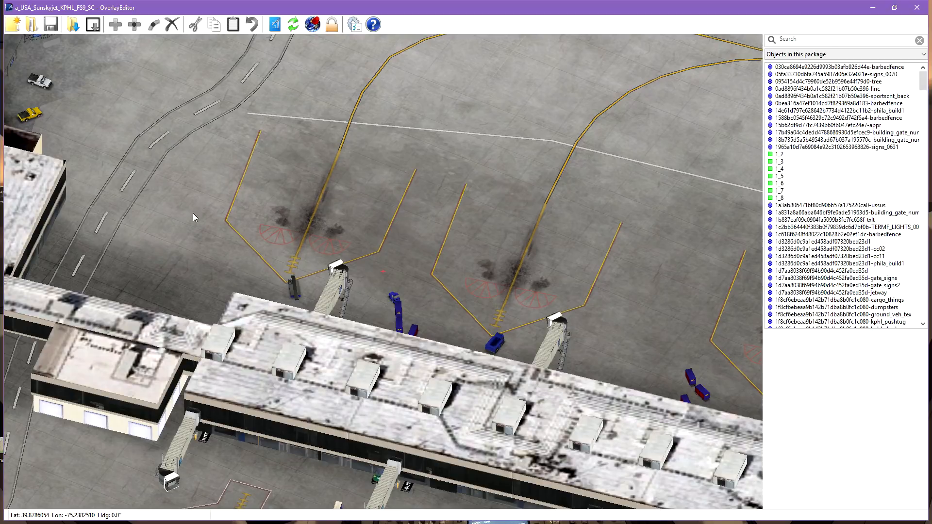
{"action": "middle_click_drag", "start_coordinate": [320, 330], "coordinate": [425, 190]}
{"action": "middle_click_drag", "start_coordinate": [307, 307], "coordinate": [306, 350]}
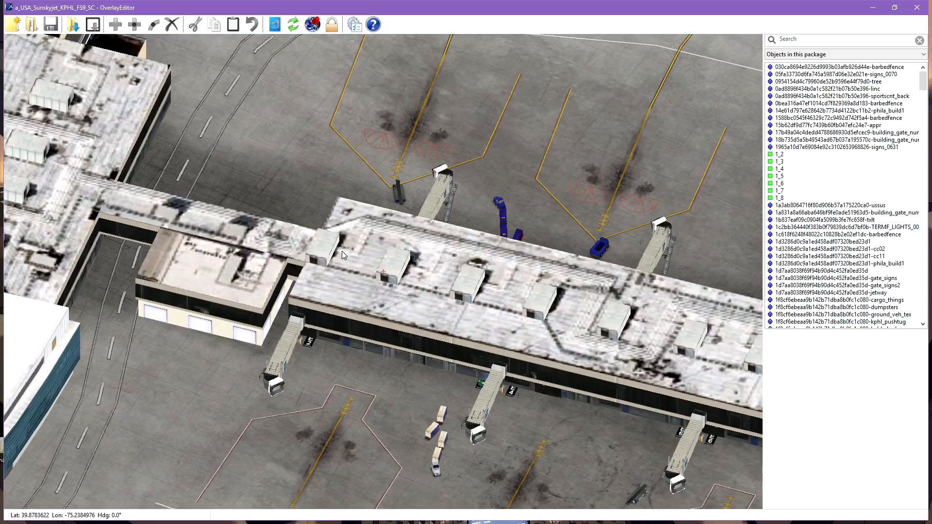
{"action": "middle_click_drag", "start_coordinate": [433, 177], "coordinate": [398, 275]}
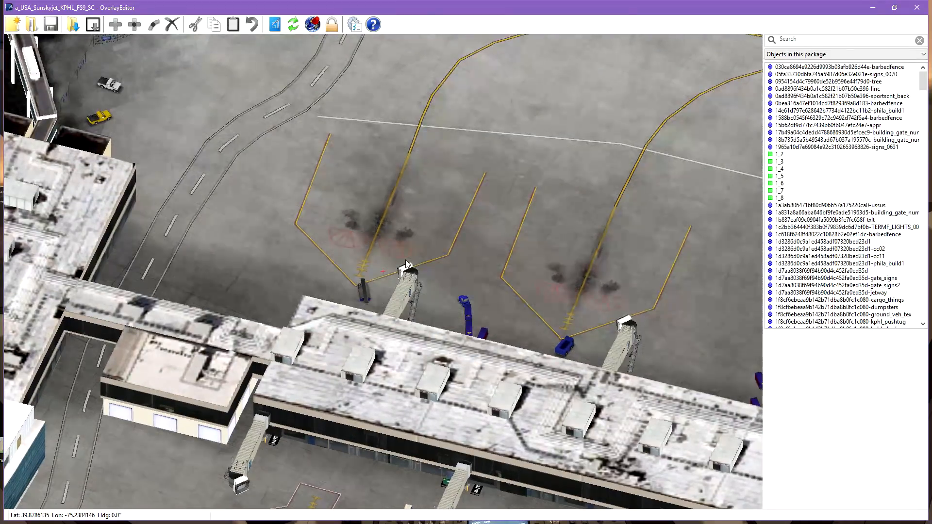
{"action": "middle_click_drag", "start_coordinate": [394, 388], "coordinate": [351, 243]}
{"action": "middle_click_drag", "start_coordinate": [334, 347], "coordinate": [368, 281]}
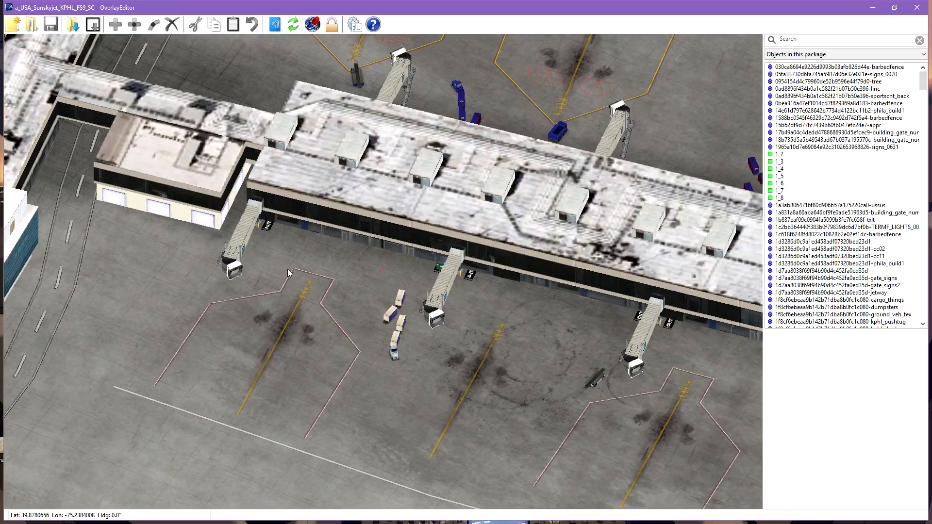
- Examine the E4 jetway and its cab up close, plus the jetways around the pier's rounded end
{"action": "scroll", "coordinate": [448, 288], "scroll_direction": "up", "scroll_amount": 5}
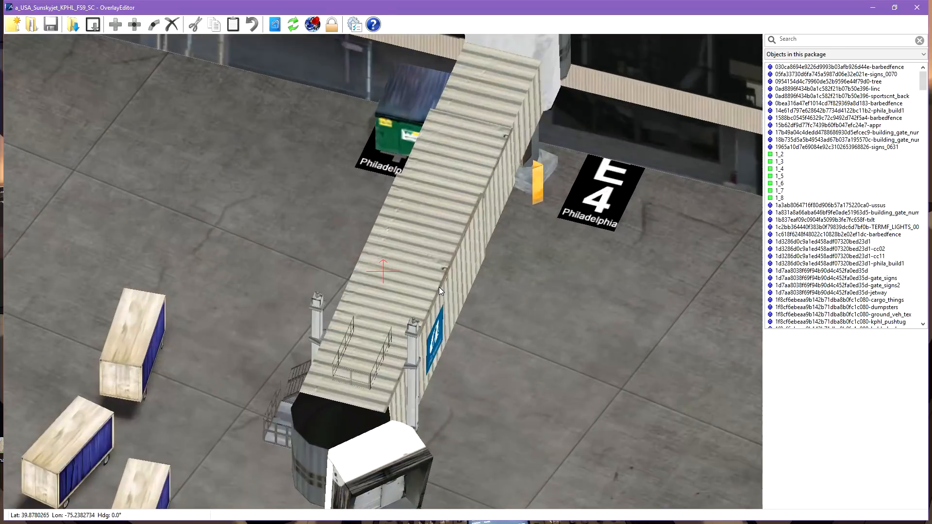
{"action": "scroll", "coordinate": [439, 287], "scroll_direction": "down", "scroll_amount": 5}
{"action": "scroll", "coordinate": [442, 317], "scroll_direction": "up", "scroll_amount": 7}
{"action": "left_click_drag", "start_coordinate": [442, 317], "coordinate": [439, 255]}
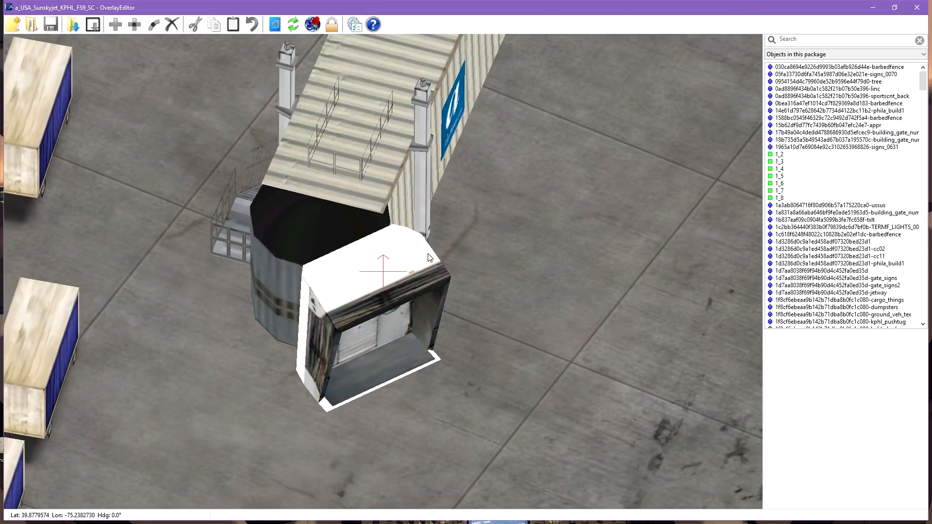
{"action": "scroll", "coordinate": [421, 241], "scroll_direction": "down", "scroll_amount": 8}
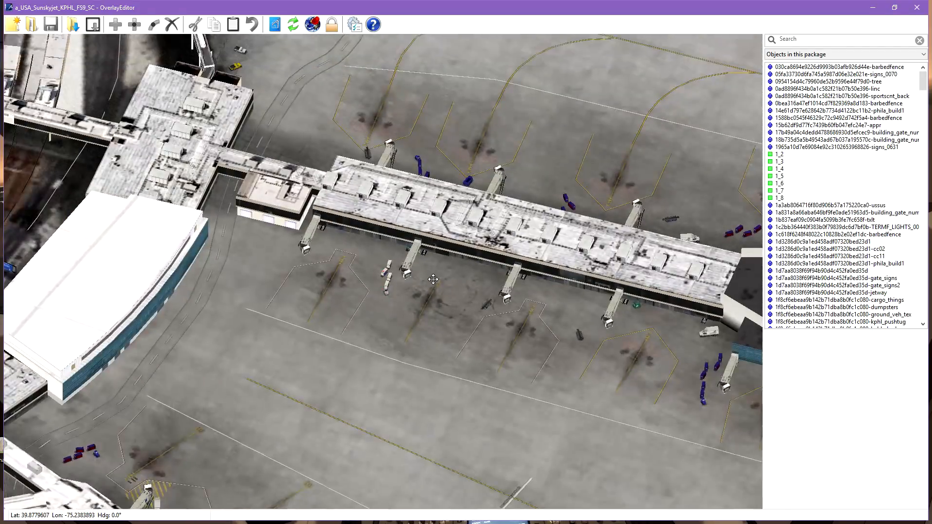
{"action": "left_click_drag", "start_coordinate": [433, 280], "coordinate": [429, 327]}
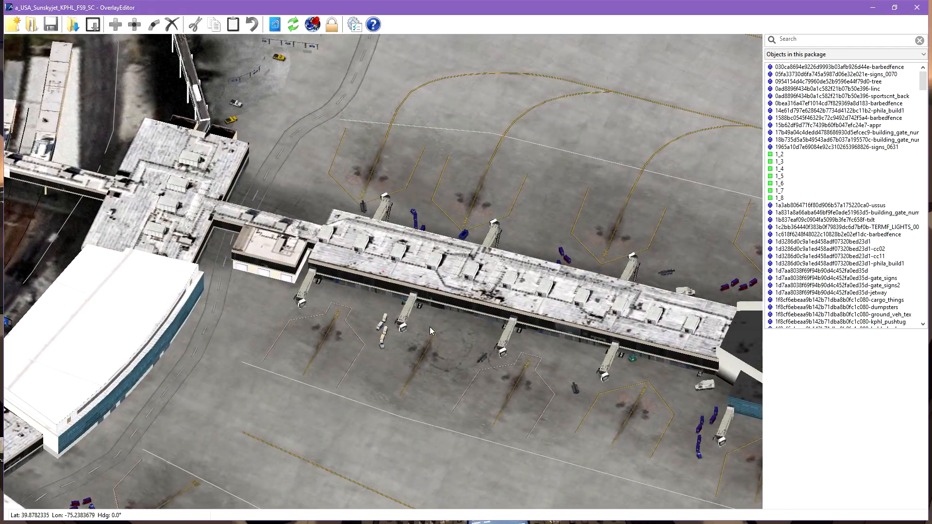
{"action": "middle_click_drag", "start_coordinate": [596, 382], "coordinate": [340, 331]}
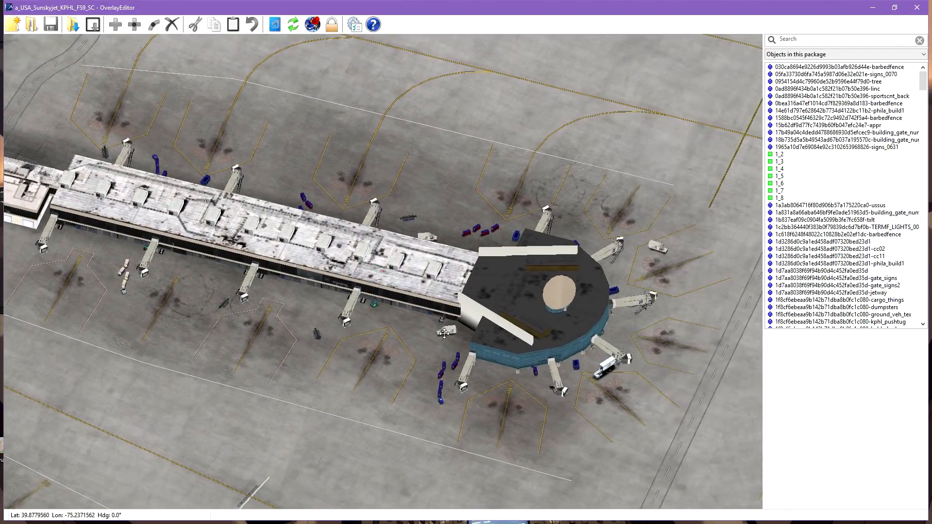
{"action": "middle_click_drag", "start_coordinate": [447, 337], "coordinate": [453, 417]}
{"action": "middle_click_drag", "start_coordinate": [218, 271], "coordinate": [418, 287]}
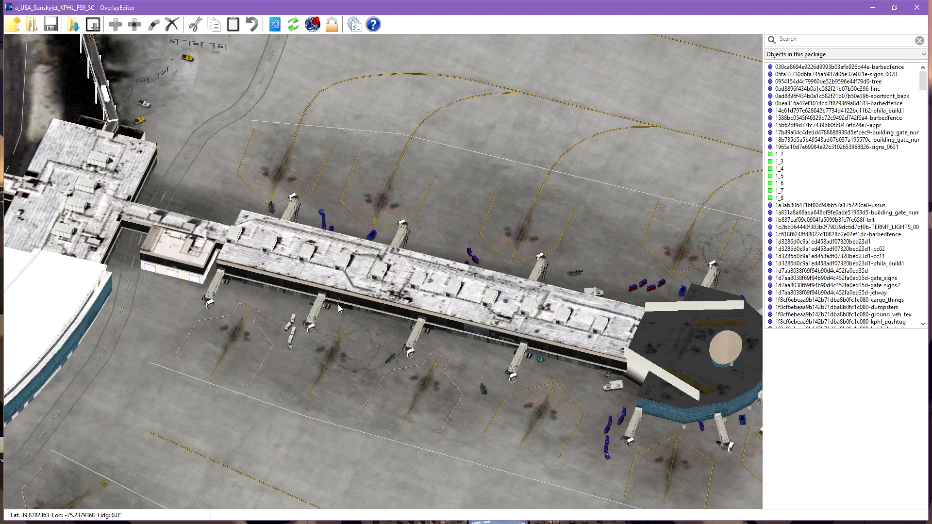
- Delete the e0516bb008d02d4fbfa709e9563603a7-jetway object that forms all the jetways around the E4 pier
{"action": "scroll", "coordinate": [325, 312], "scroll_direction": "up", "scroll_amount": 2}
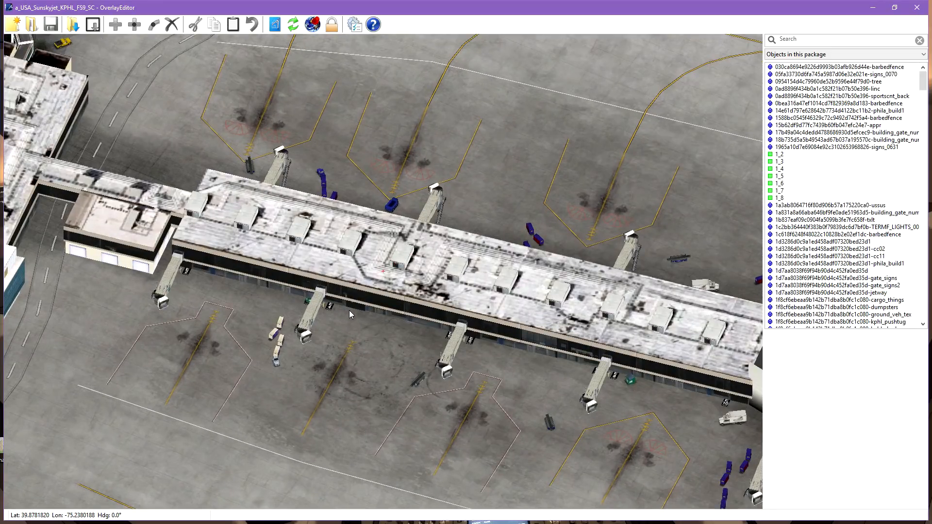
{"action": "middle_click_drag", "start_coordinate": [347, 312], "coordinate": [343, 346]}
{"action": "scroll", "coordinate": [343, 345], "scroll_direction": "up", "scroll_amount": 2}
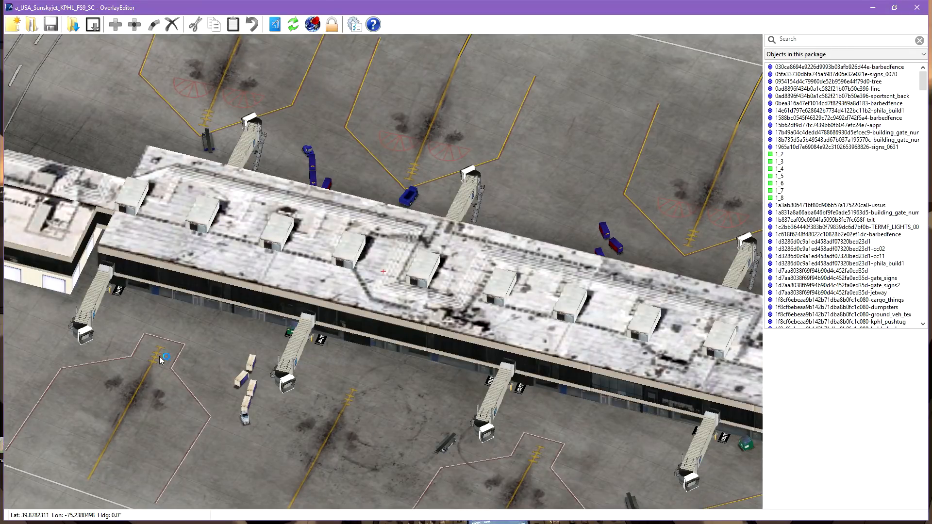
{"action": "left_click", "coordinate": [297, 346]}
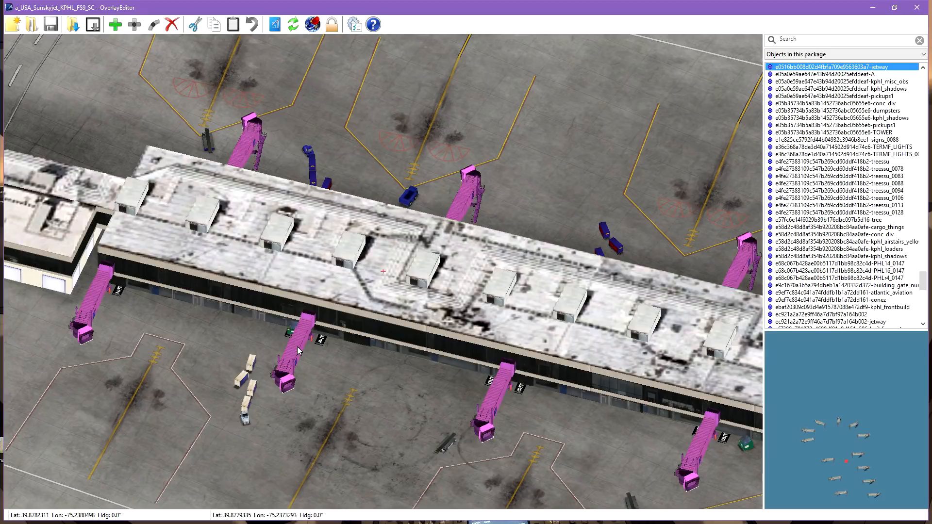
{"action": "middle_click_drag", "start_coordinate": [468, 346], "coordinate": [356, 349]}
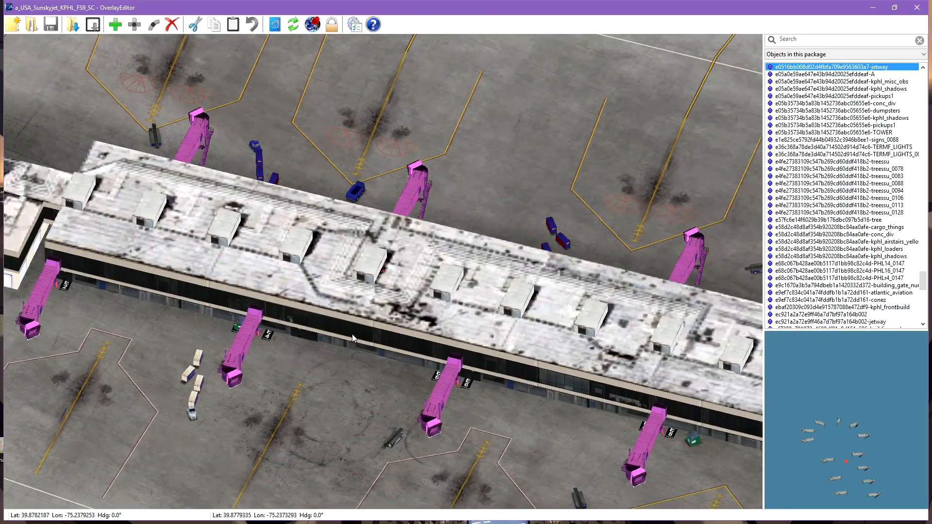
{"action": "scroll", "coordinate": [353, 334], "scroll_direction": "down", "scroll_amount": 5}
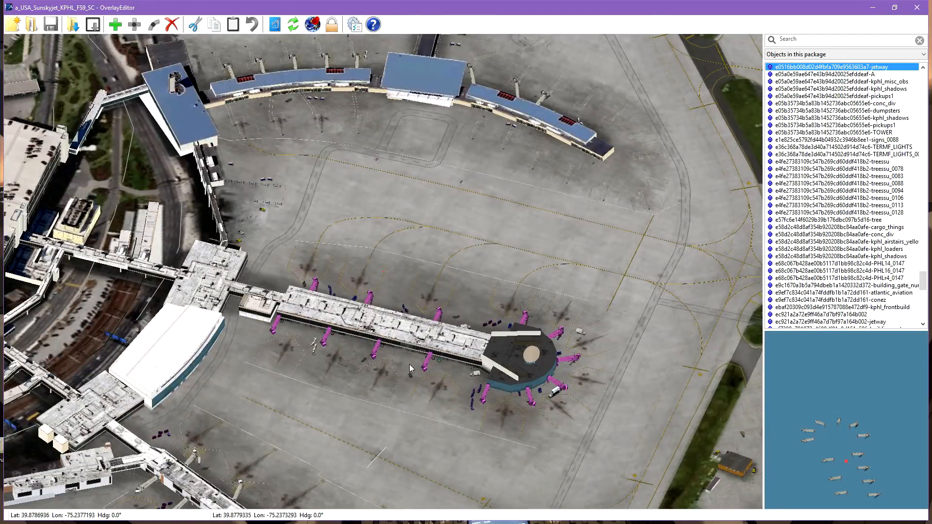
{"action": "scroll", "coordinate": [403, 361], "scroll_direction": "up", "scroll_amount": 4}
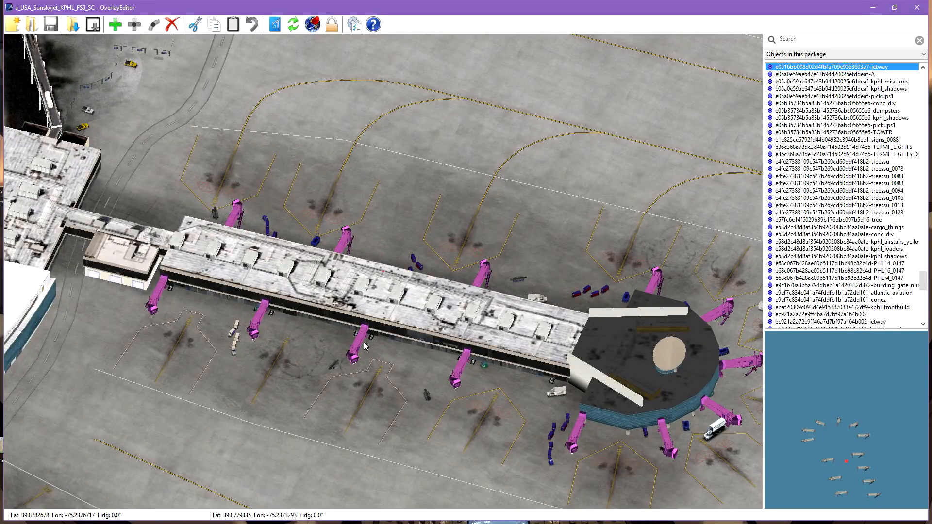
{"action": "key", "text": "Delete"}
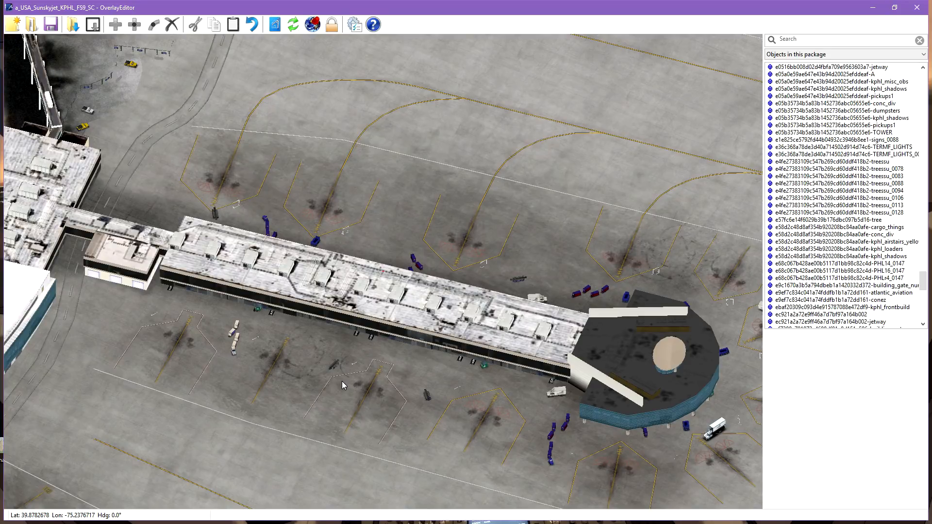
- Delete the e0516bb008d02d4fbfa709e9563603a7 object that forms the white bracket-shaped pieces beside the aircraft stands around the E pier
{"action": "scroll", "coordinate": [349, 381], "scroll_direction": "up", "scroll_amount": 1}
{"action": "scroll", "coordinate": [350, 381], "scroll_direction": "up", "scroll_amount": 5}
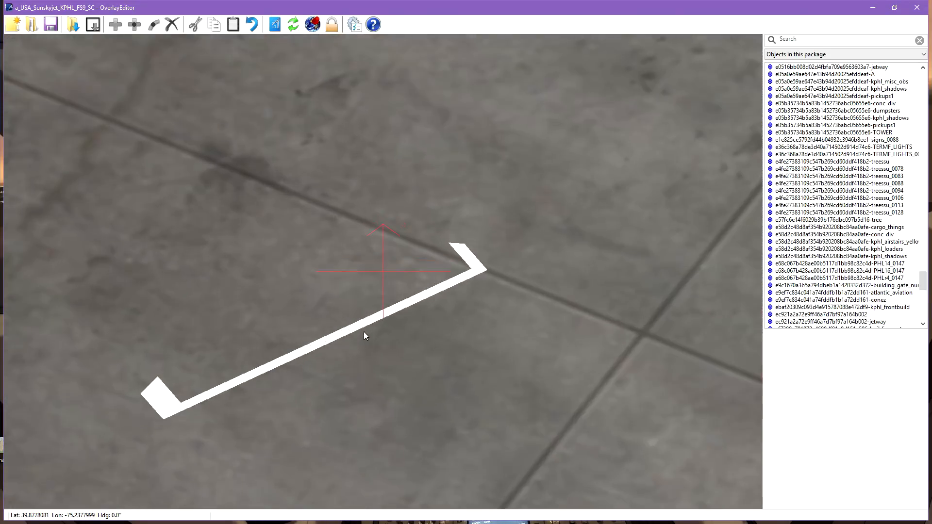
{"action": "left_click", "coordinate": [298, 354]}
{"action": "scroll", "coordinate": [298, 352], "scroll_direction": "down", "scroll_amount": 5}
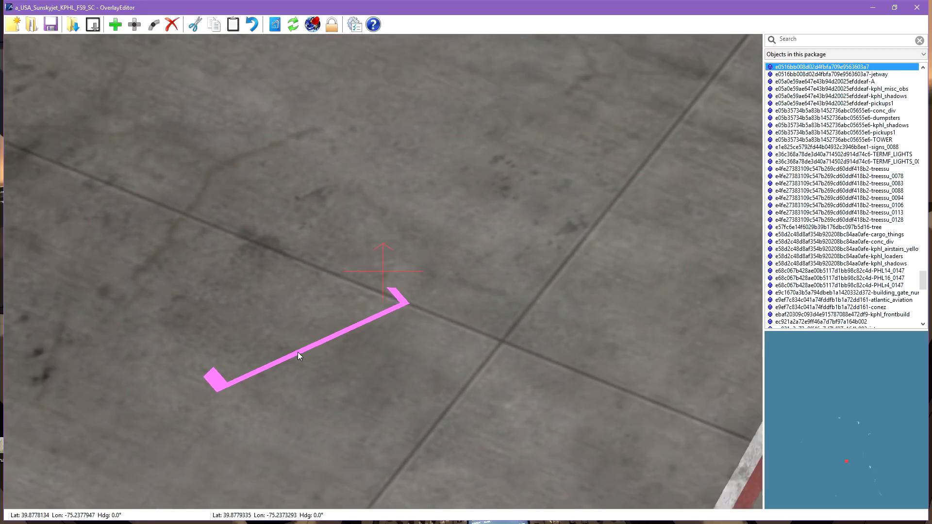
{"action": "scroll", "coordinate": [299, 350], "scroll_direction": "down", "scroll_amount": 6}
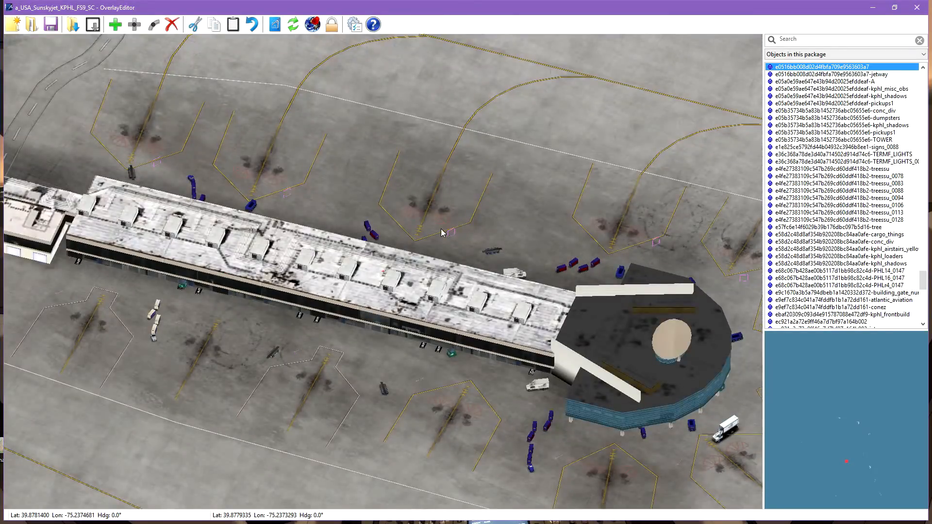
{"action": "scroll", "coordinate": [299, 250], "scroll_direction": "down", "scroll_amount": 3}
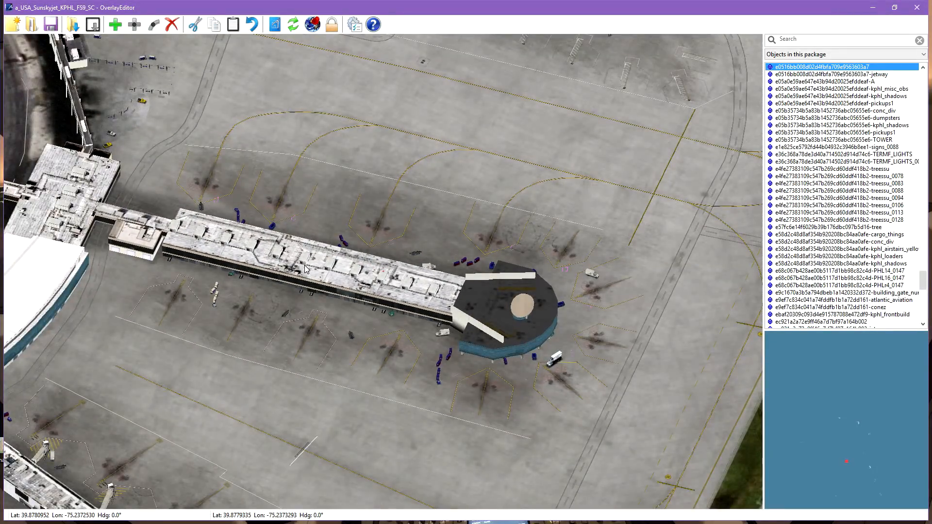
{"action": "key", "text": "Delete"}
- Examine the aircraft stands and pier walls where the jetways around the E pier have been removed
{"action": "scroll", "coordinate": [303, 292], "scroll_direction": "up", "scroll_amount": 3}
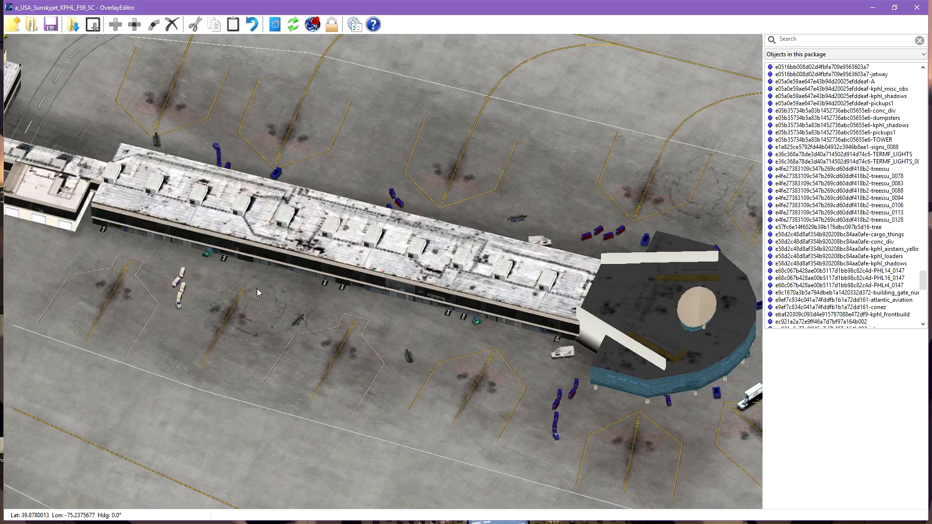
{"action": "middle_click_drag", "start_coordinate": [284, 309], "coordinate": [436, 403]}
{"action": "middle_click_drag", "start_coordinate": [491, 388], "coordinate": [419, 373]}
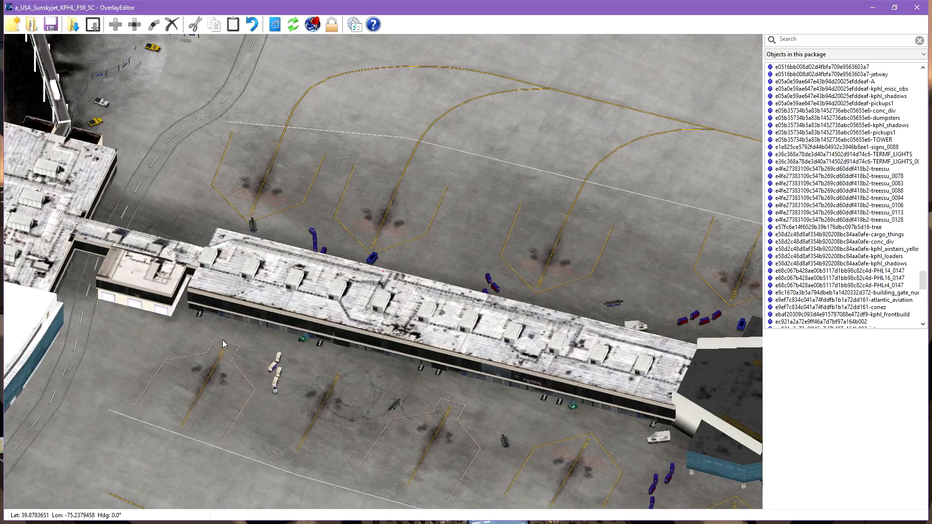
{"action": "scroll", "coordinate": [200, 317], "scroll_direction": "up", "scroll_amount": 3}
{"action": "scroll", "coordinate": [462, 371], "scroll_direction": "down", "scroll_amount": 5}
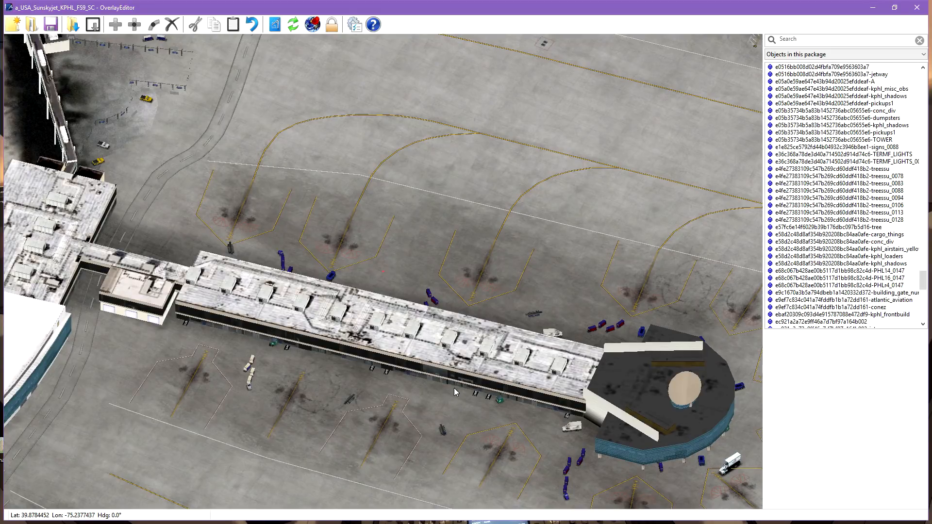
{"action": "scroll", "coordinate": [455, 389], "scroll_direction": "down", "scroll_amount": 4}
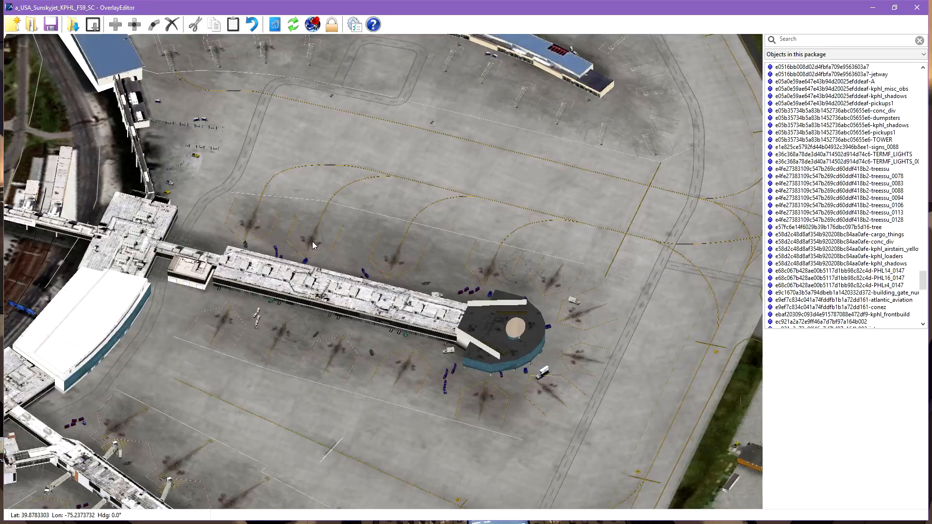
- Survey the airport's terminal piers from above, then return to the stands at the E pier's inner end
{"action": "scroll", "coordinate": [313, 244], "scroll_direction": "down", "scroll_amount": 5}
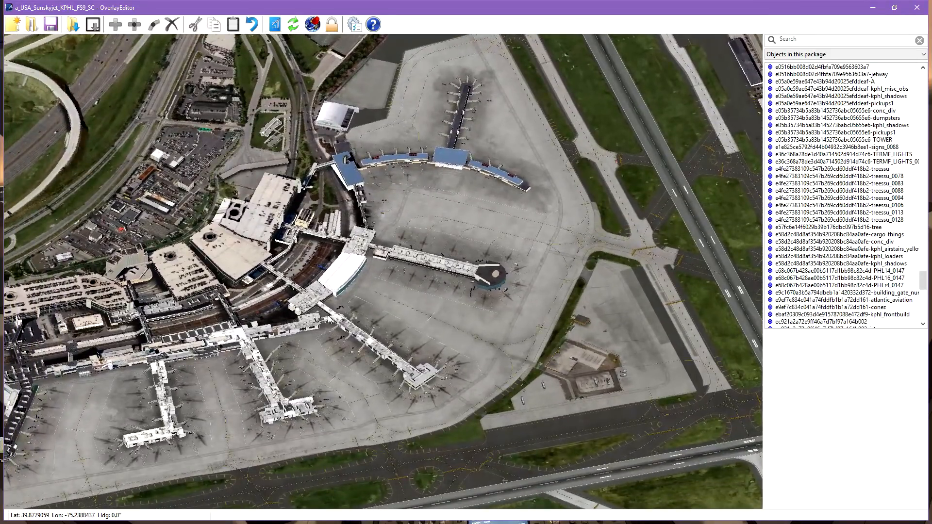
{"action": "middle_click_drag", "start_coordinate": [178, 394], "coordinate": [335, 389]}
{"action": "middle_click_drag", "start_coordinate": [179, 400], "coordinate": [435, 363]}
{"action": "middle_click_drag", "start_coordinate": [602, 282], "coordinate": [323, 308]}
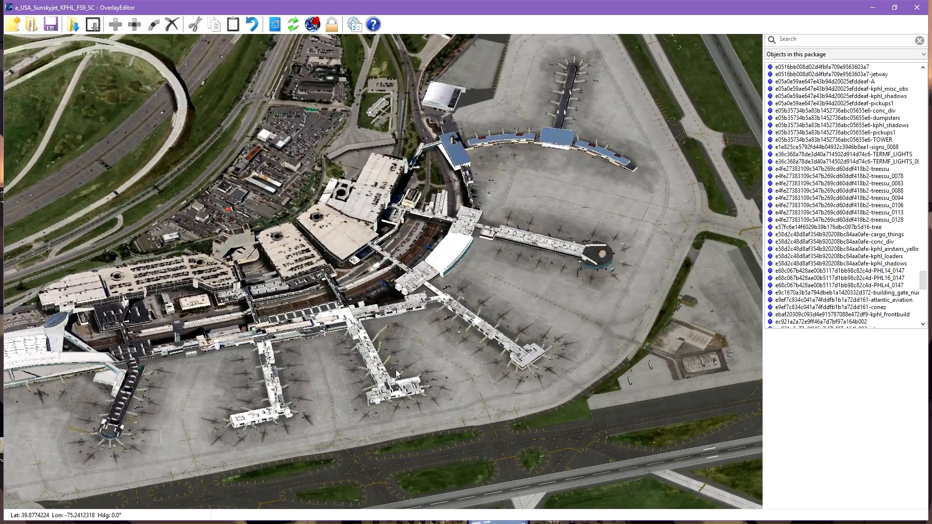
{"action": "scroll", "coordinate": [493, 331], "scroll_direction": "up", "scroll_amount": 2}
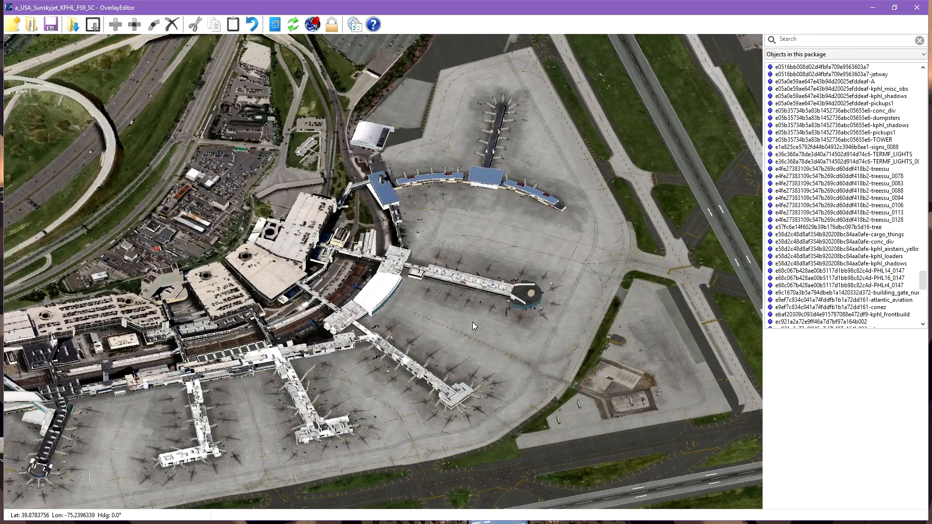
{"action": "scroll", "coordinate": [434, 328], "scroll_direction": "up", "scroll_amount": 5}
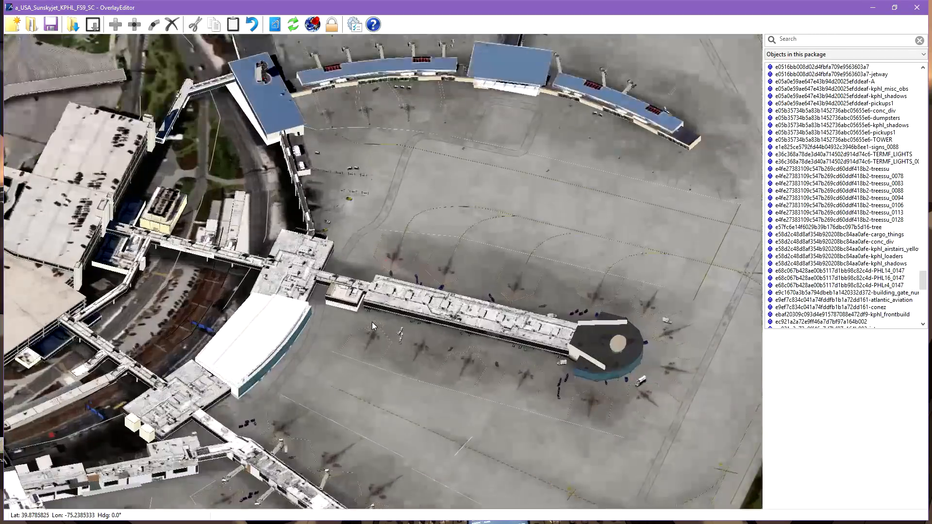
{"action": "scroll", "coordinate": [372, 322], "scroll_direction": "up", "scroll_amount": 4}
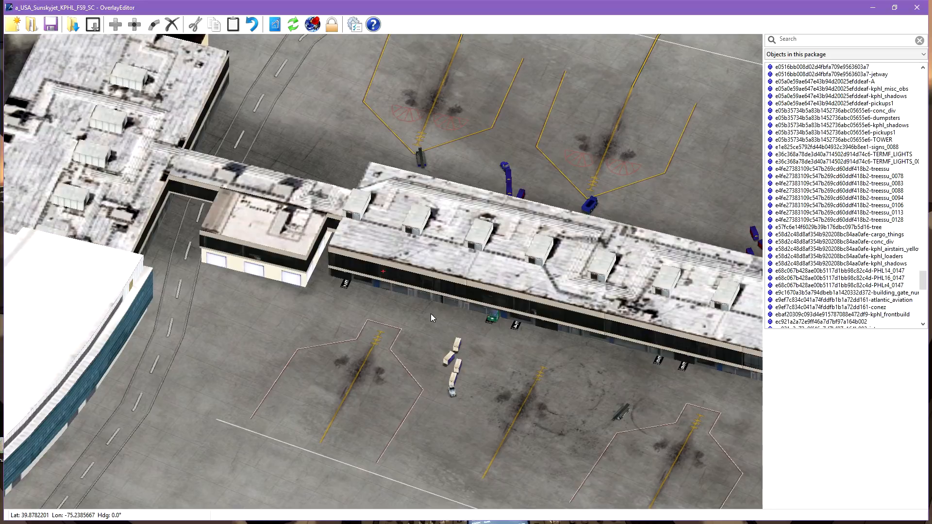
{"action": "middle_click_drag", "start_coordinate": [441, 324], "coordinate": [462, 268]}
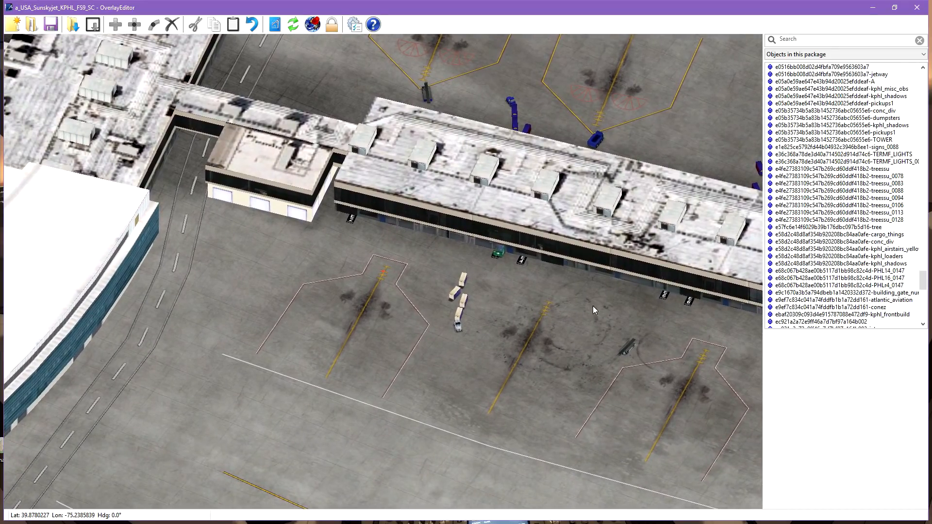
- Search the package's object list for the AutoGate objects
{"action": "scroll", "coordinate": [829, 98], "scroll_direction": "up", "scroll_amount": 4}
{"action": "scroll", "coordinate": [828, 98], "scroll_direction": "up", "scroll_amount": 10}
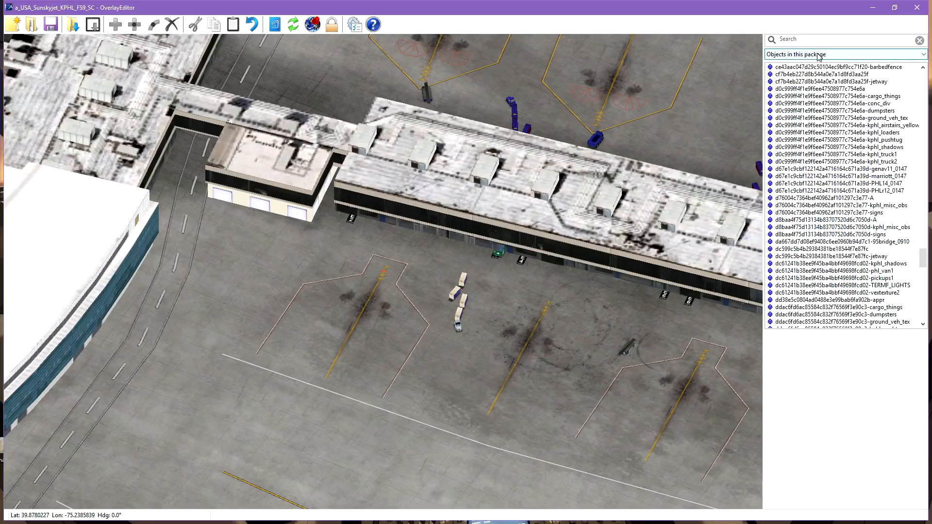
{"action": "scroll", "coordinate": [831, 155], "scroll_direction": "up", "scroll_amount": 15}
{"action": "scroll", "coordinate": [831, 155], "scroll_direction": "up", "scroll_amount": 20}
{"action": "scroll", "coordinate": [830, 155], "scroll_direction": "up", "scroll_amount": 20}
{"action": "scroll", "coordinate": [831, 154], "scroll_direction": "down", "scroll_amount": 20}
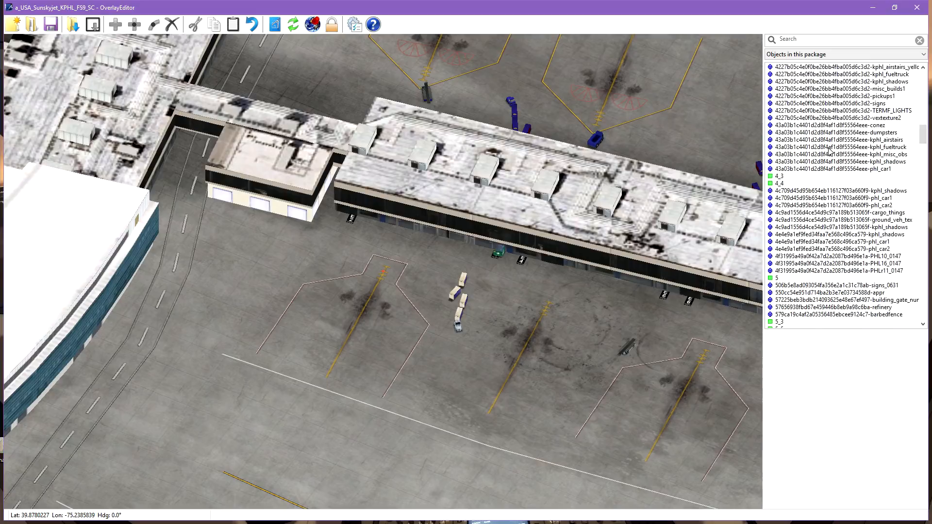
{"action": "left_click_drag", "start_coordinate": [925, 154], "coordinate": [921, 317]}
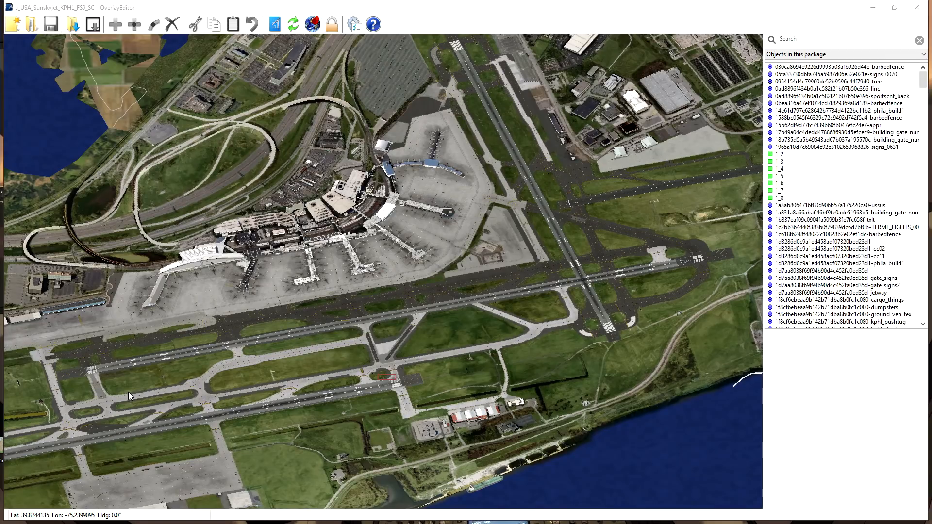
- Return to the E pier and find the Jetways-Steel AutoGate entries in the package's object list
{"action": "middle_click_drag", "start_coordinate": [440, 216], "coordinate": [386, 302]}
{"action": "scroll", "coordinate": [354, 298], "scroll_direction": "up", "scroll_amount": 6}
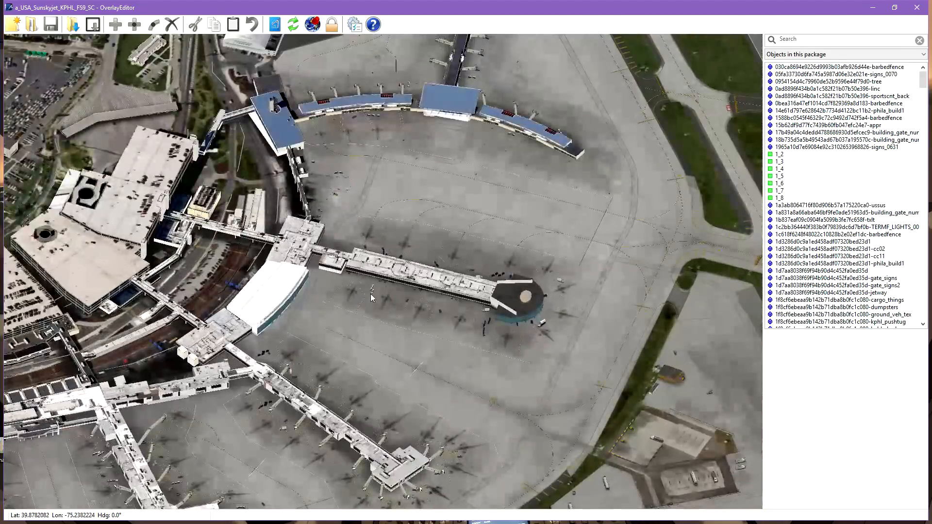
{"action": "scroll", "coordinate": [362, 326], "scroll_direction": "down", "scroll_amount": 2}
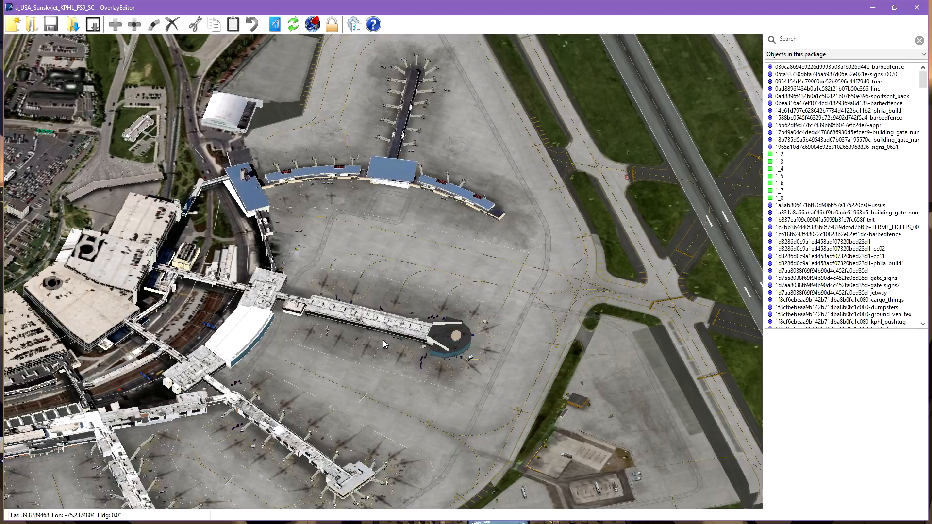
{"action": "scroll", "coordinate": [383, 343], "scroll_direction": "up", "scroll_amount": 2}
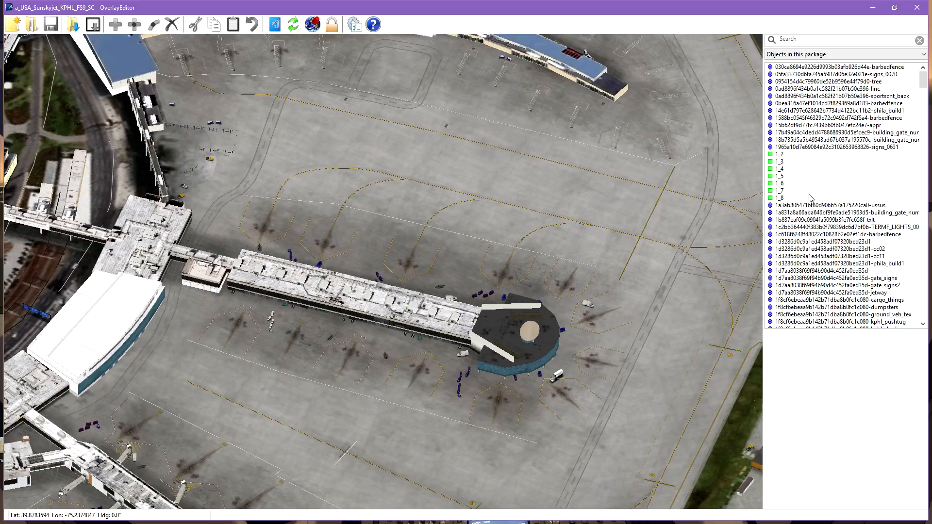
{"action": "scroll", "coordinate": [810, 199], "scroll_direction": "down", "scroll_amount": 12}
{"action": "scroll", "coordinate": [809, 199], "scroll_direction": "down", "scroll_amount": 20}
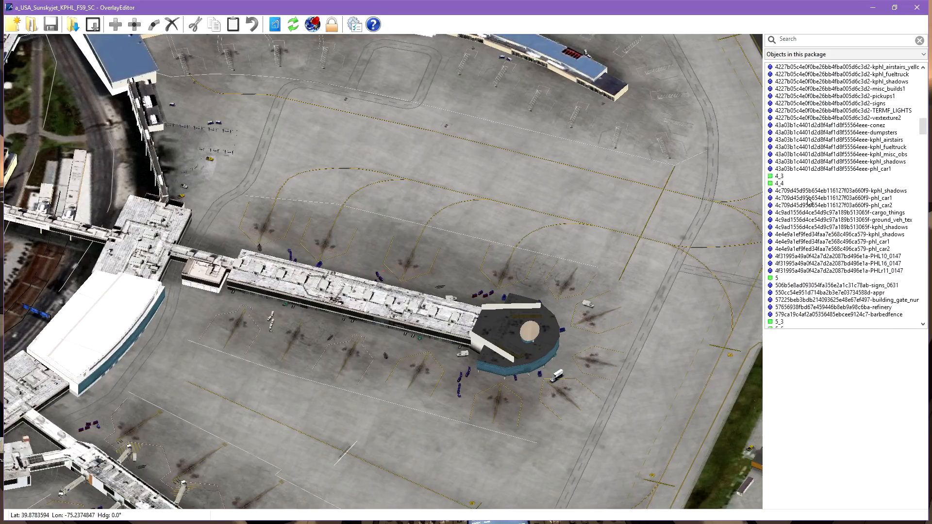
{"action": "scroll", "coordinate": [808, 200], "scroll_direction": "down", "scroll_amount": 20}
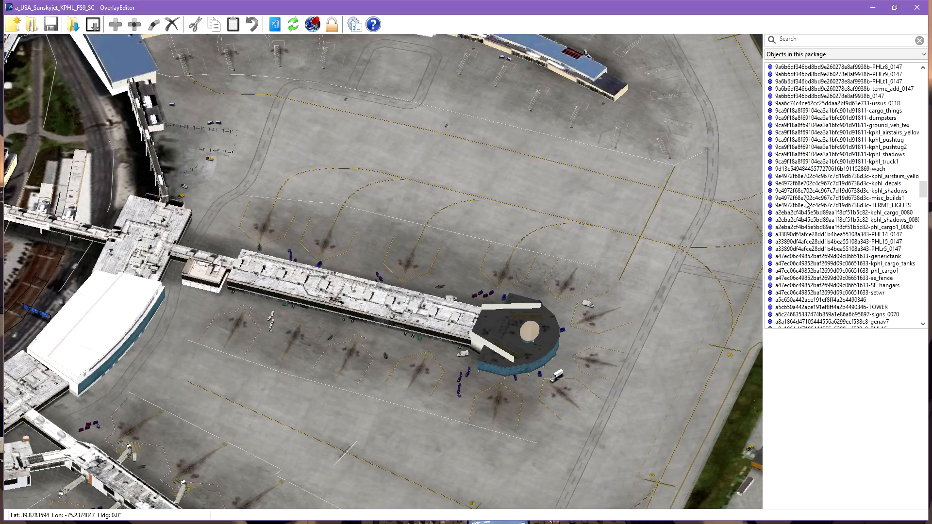
{"action": "scroll", "coordinate": [806, 204], "scroll_direction": "down", "scroll_amount": 20}
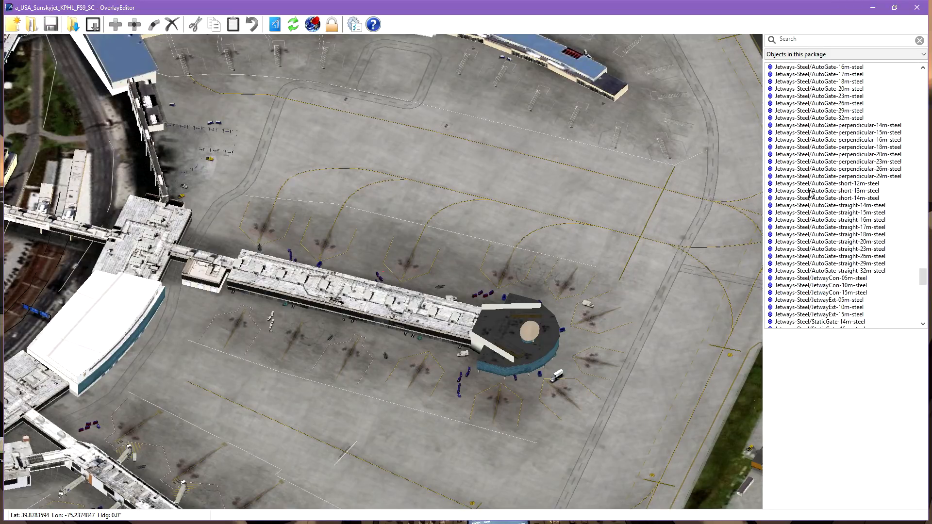
{"action": "scroll", "coordinate": [807, 176], "scroll_direction": "up", "scroll_amount": 3}
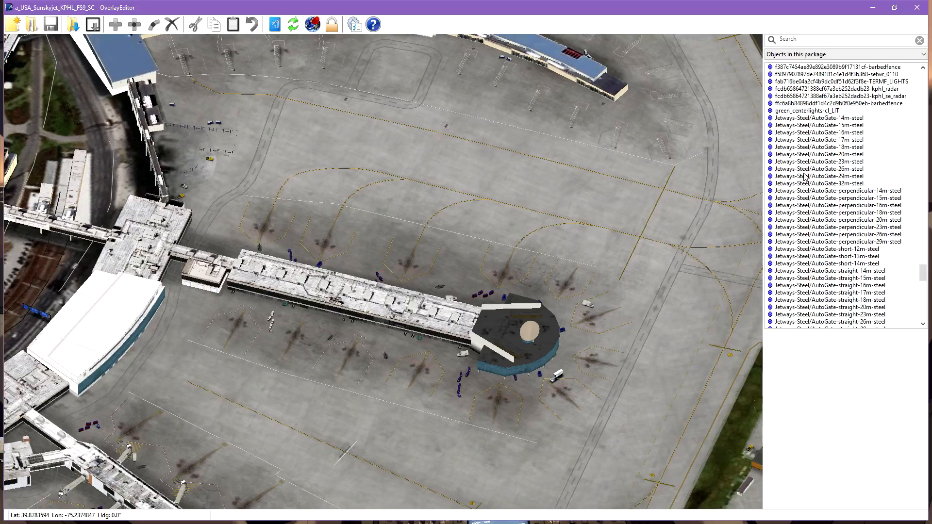
- Preview regular, perpendicular and straight steel AutoGate jetways of various lengths, ending with Jetways-Steel/AutoGate-20m-steel
{"action": "left_click", "coordinate": [819, 169]}
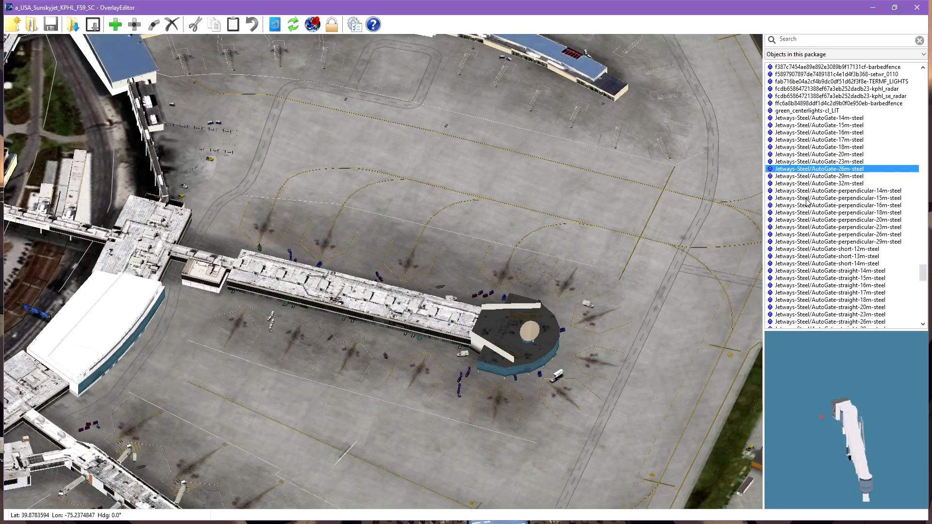
{"action": "left_click", "coordinate": [824, 227]}
{"action": "left_click", "coordinate": [821, 278]}
{"action": "left_click", "coordinate": [827, 315]}
{"action": "left_click", "coordinate": [841, 242]}
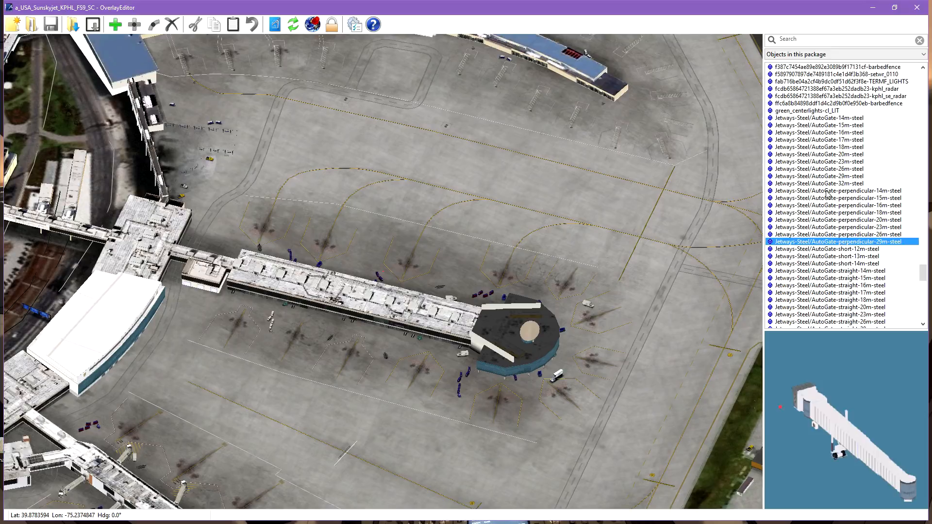
{"action": "left_click", "coordinate": [826, 191]}
{"action": "left_click", "coordinate": [816, 155]}
- Look through the object list above and below the steel jetways, then return to the AutoGate-20m-steel entry
{"action": "scroll", "coordinate": [806, 212], "scroll_direction": "down", "scroll_amount": 15}
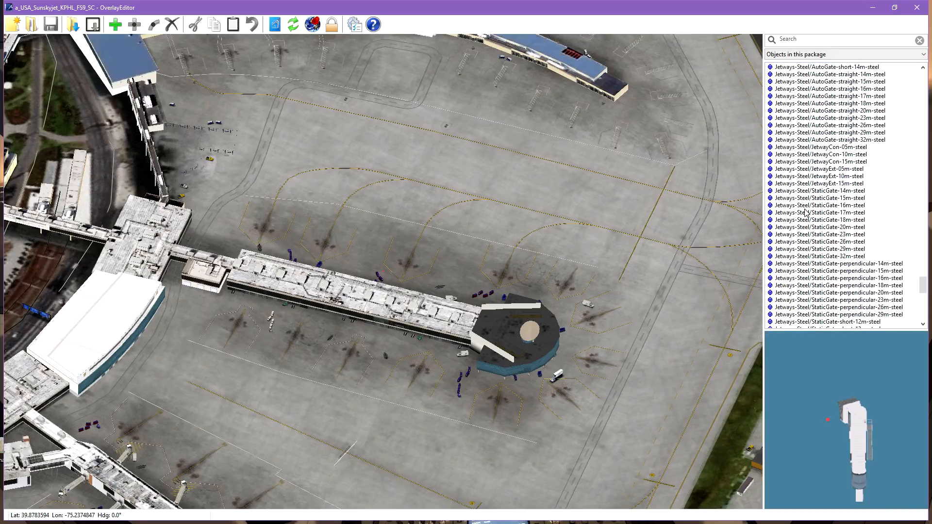
{"action": "scroll", "coordinate": [822, 251], "scroll_direction": "down", "scroll_amount": 10}
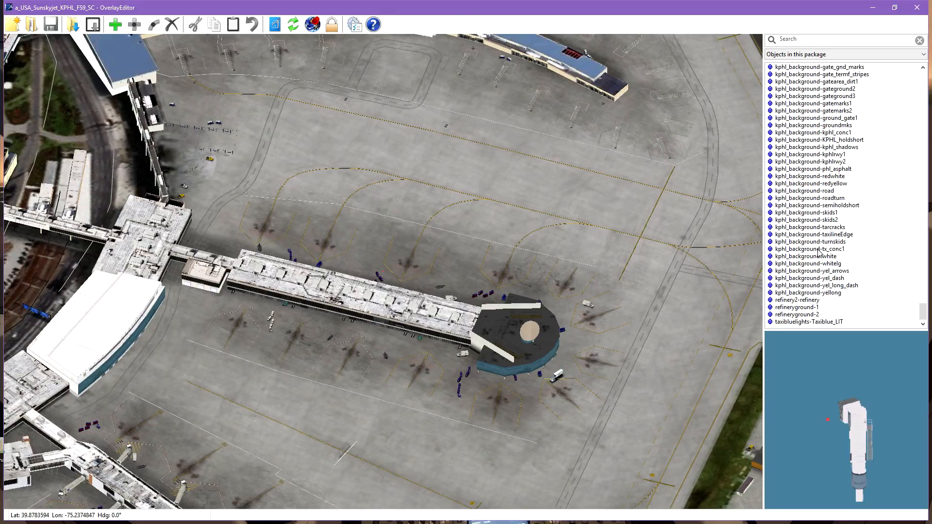
{"action": "scroll", "coordinate": [820, 250], "scroll_direction": "up", "scroll_amount": 18}
{"action": "scroll", "coordinate": [818, 251], "scroll_direction": "up", "scroll_amount": 15}
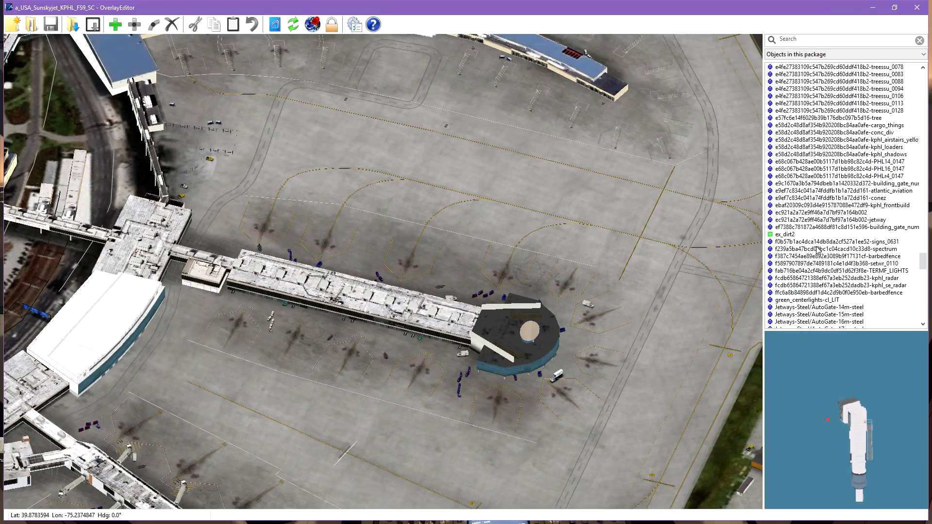
{"action": "scroll", "coordinate": [818, 251], "scroll_direction": "down", "scroll_amount": 11}
{"action": "scroll", "coordinate": [818, 251], "scroll_direction": "up", "scroll_amount": 7}
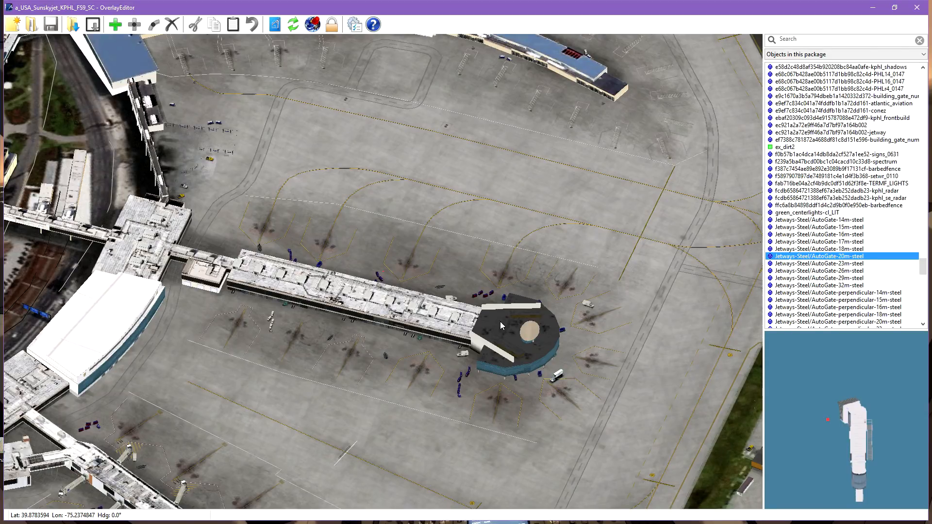
- Centre the map closely on the yellow stop marks at the end of gate E2's lead-in line
{"action": "scroll", "coordinate": [309, 363], "scroll_direction": "up", "scroll_amount": 5}
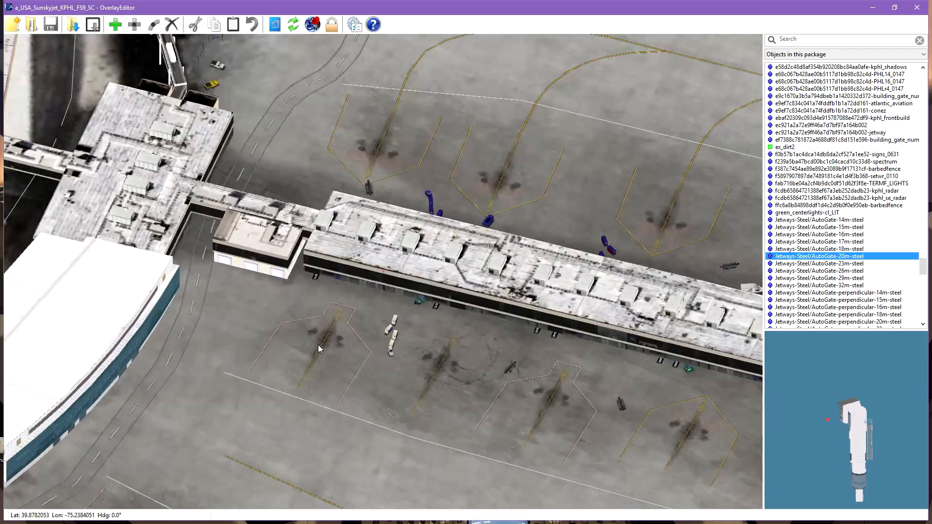
{"action": "scroll", "coordinate": [325, 309], "scroll_direction": "up", "scroll_amount": 2}
{"action": "scroll", "coordinate": [407, 295], "scroll_direction": "up", "scroll_amount": 2}
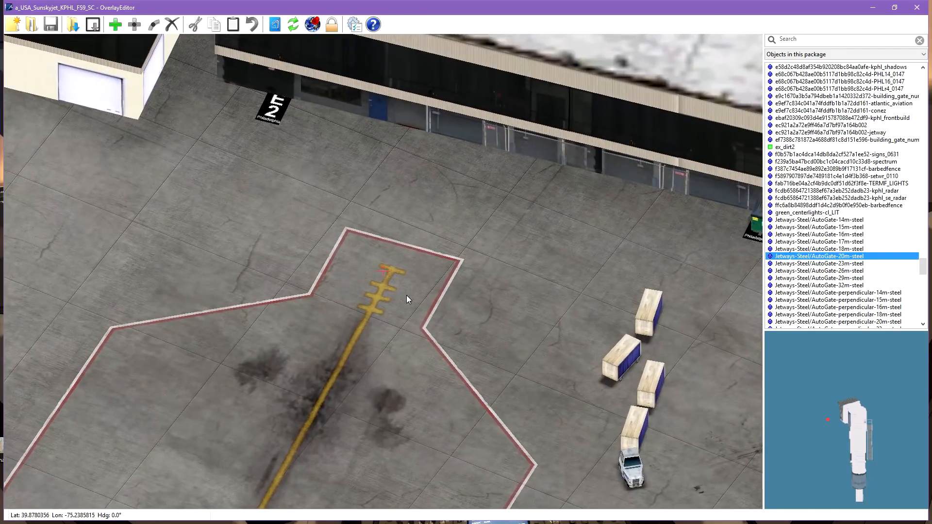
{"action": "mouse_move", "coordinate": [400, 295]}
{"action": "middle_mouse_down"}
{"action": "mouse_move", "coordinate": [409, 262]}
{"action": "mouse_move", "coordinate": [403, 281]}
{"action": "middle_mouse_up"}
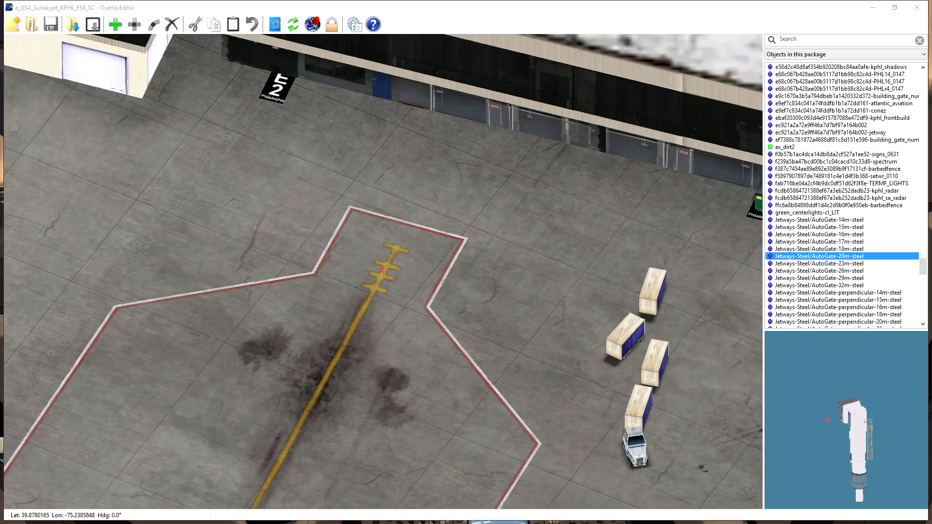
{"action": "left_click_drag", "start_coordinate": [931, 136], "coordinate": [507, 160]}
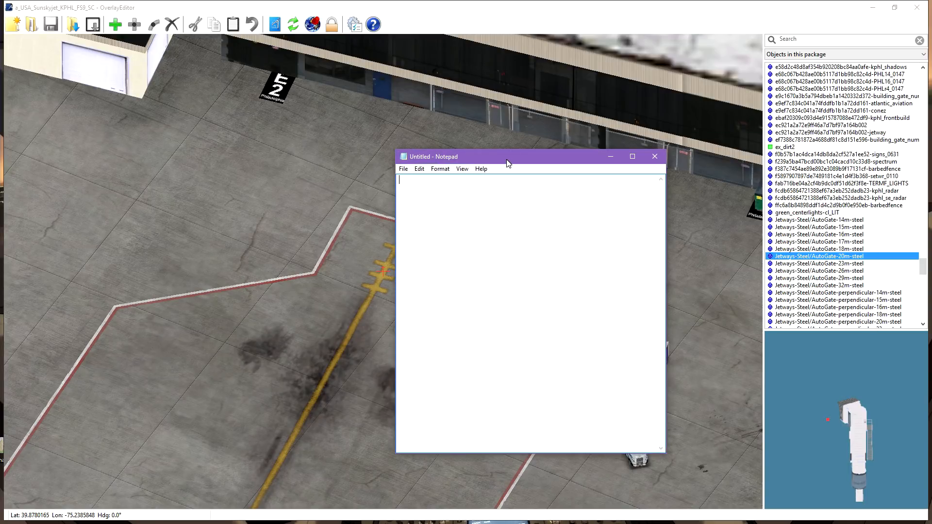
{"action": "left_click_drag", "start_coordinate": [500, 163], "coordinate": [469, 154]}
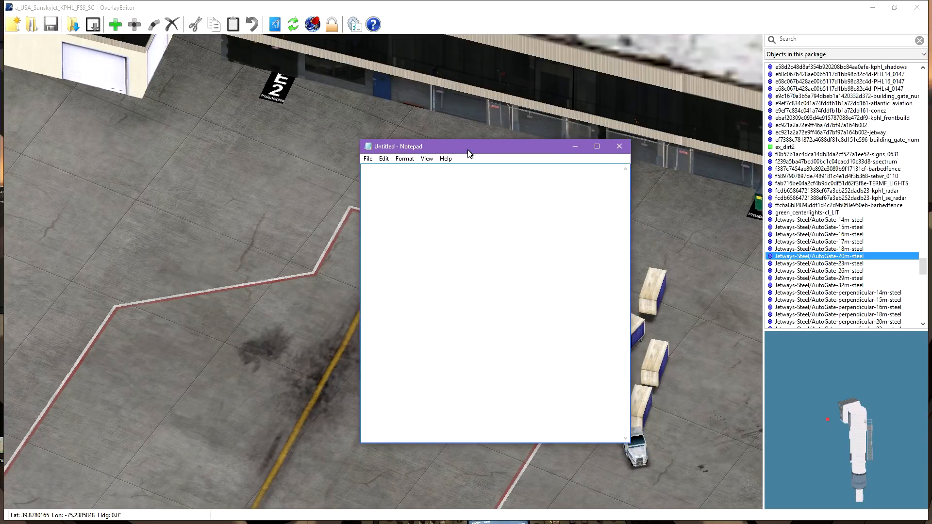
{"action": "left_click_drag", "start_coordinate": [469, 152], "coordinate": [931, 145]}
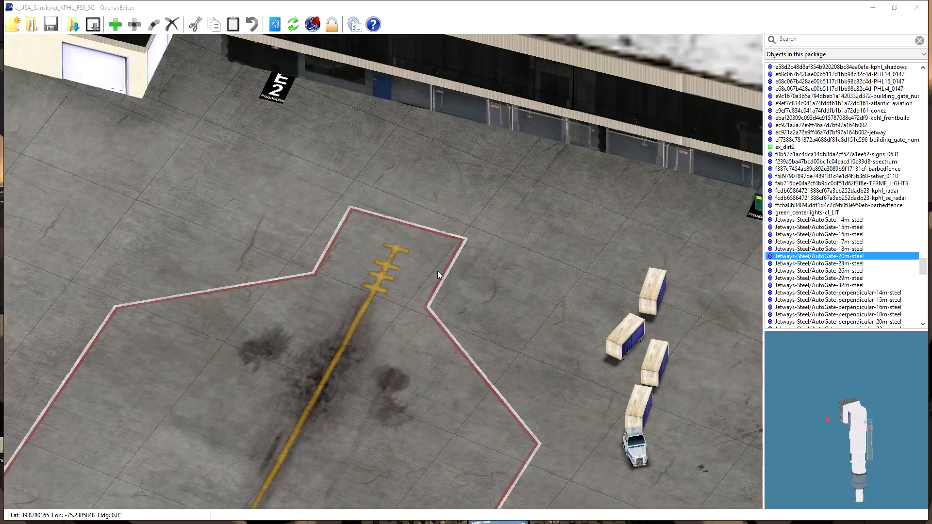
- Search the object library for "airbus" and place the Air Canada Airbus_A320_200 at gate E2's stop marks
{"action": "left_click", "coordinate": [811, 41]}
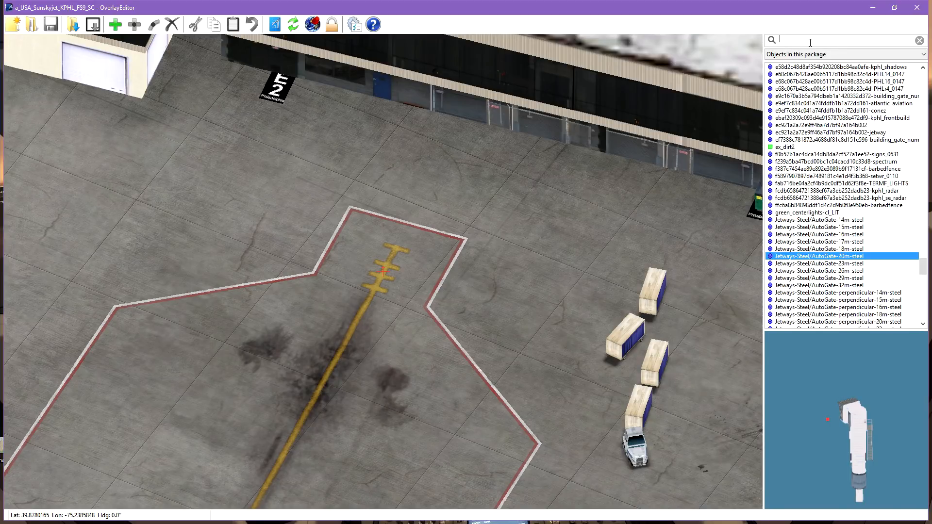
{"action": "type", "text": "a"}
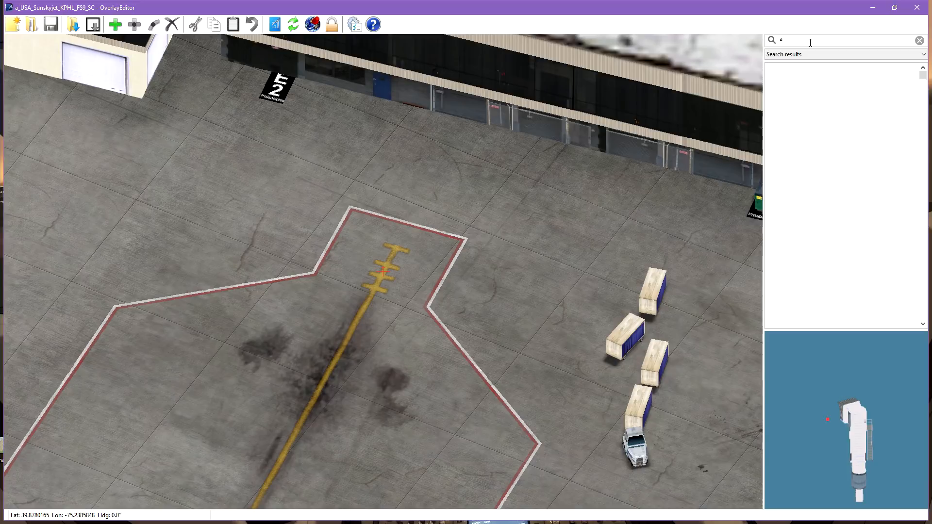
{"action": "type", "text": "irbus"}
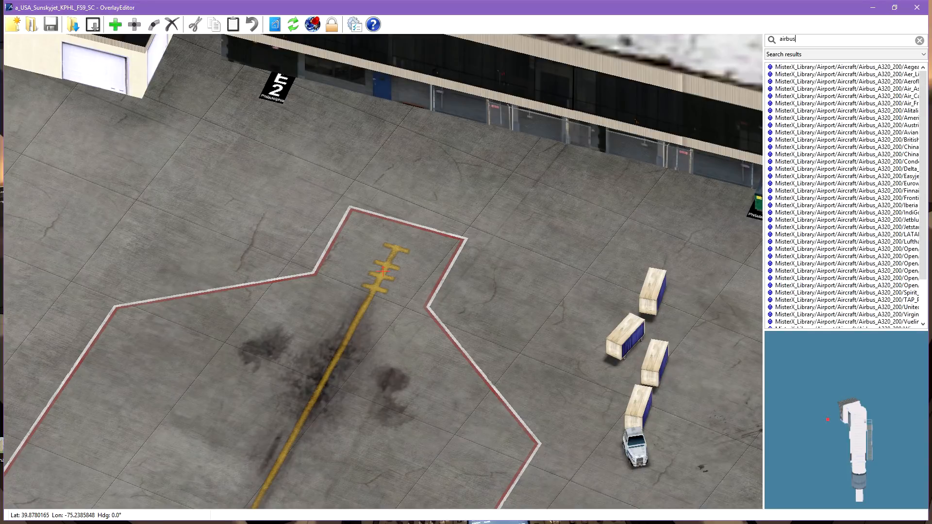
{"action": "left_click", "coordinate": [878, 96]}
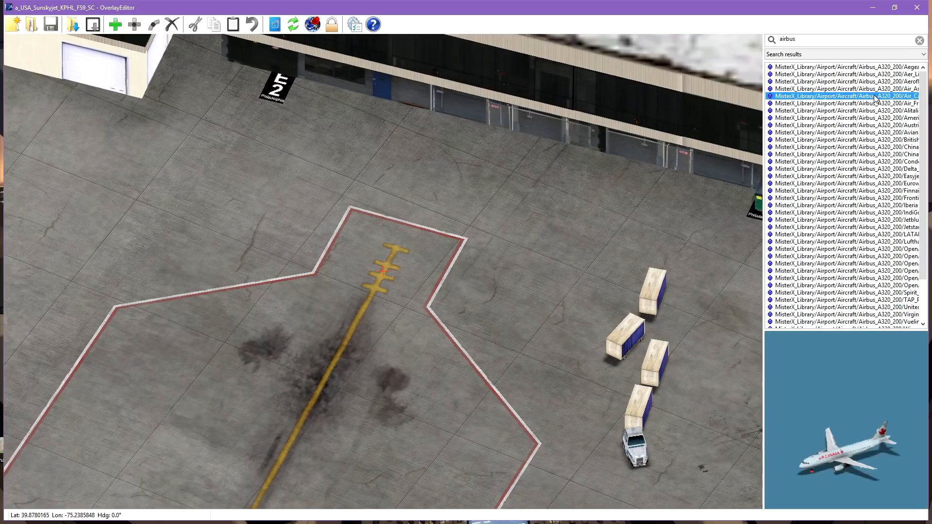
{"action": "mouse_move", "coordinate": [403, 243]}
{"action": "middle_mouse_down"}
{"action": "mouse_move", "coordinate": [407, 221]}
{"action": "mouse_move", "coordinate": [406, 239]}
{"action": "middle_mouse_up"}
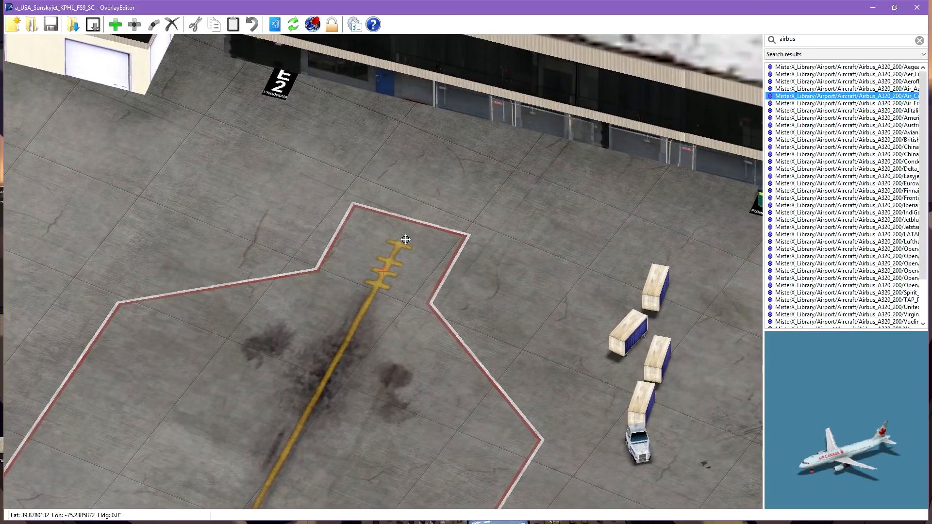
{"action": "left_click", "coordinate": [115, 25]}
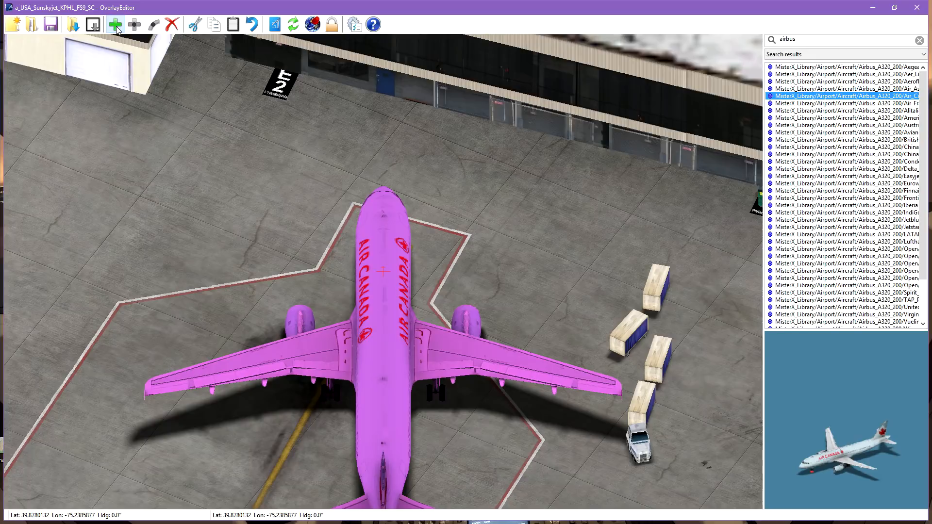
- Rotate the placed Air Canada A320 to a heading of 21° to match gate E2's lead-in line
{"action": "middle_click_drag", "start_coordinate": [437, 194], "coordinate": [479, 141]}
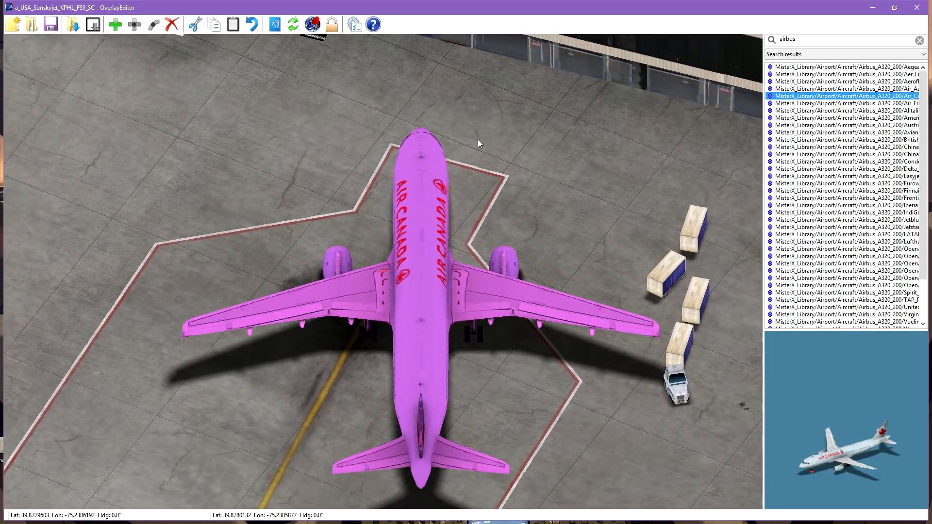
{"action": "middle_click_drag", "start_coordinate": [442, 210], "coordinate": [496, 205]}
{"action": "key", "text": "e"}
{"action": "key", "text": "e"}
{"action": "key", "text": "e"}
{"action": "key", "text": "e"}
{"action": "key", "text": "e"}
{"action": "key", "text": "e"}
{"action": "key", "text": "e"}
{"action": "key", "text": "e"}
{"action": "key", "text": "e"}
{"action": "key", "text": "e"}
{"action": "key", "text": "e"}
{"action": "key", "text": "e"}
{"action": "key", "text": "e"}
{"action": "key", "text": "e"}
{"action": "key", "text": "e"}
{"action": "key", "text": "e"}
{"action": "key", "text": "e"}
{"action": "key", "text": "e"}
{"action": "key", "text": "e"}
{"action": "key", "text": "e"}
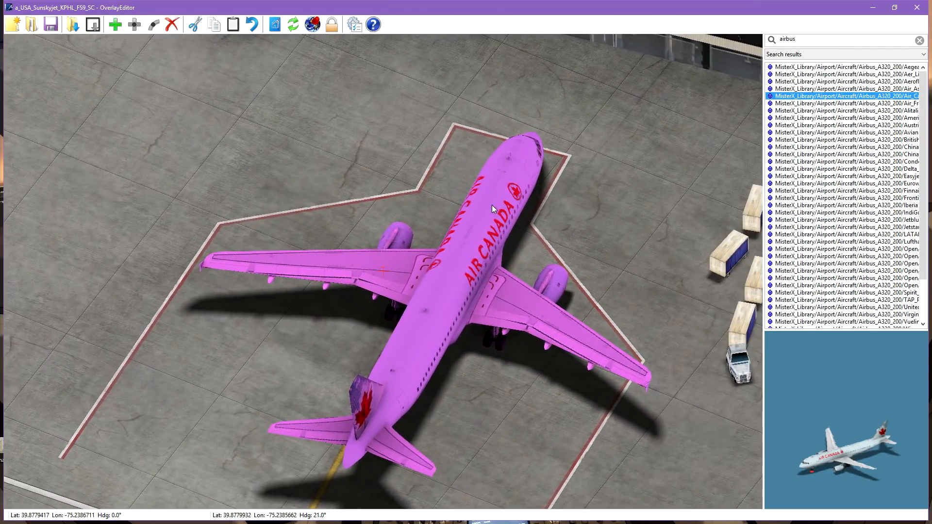
- Shift the A320 west and slightly north so its fuselage centres on gate E2's lead-in line
{"action": "key", "text": "a"}
{"action": "key", "text": "a"}
{"action": "key", "text": "a"}
{"action": "key", "text": "a"}
{"action": "key", "text": "a"}
{"action": "key", "text": "a"}
{"action": "key", "text": "a"}
{"action": "key", "text": "w"}
{"action": "key", "text": "w"}
{"action": "key", "text": "w"}
{"action": "key", "text": "w"}
{"action": "key", "text": "w"}
{"action": "key", "text": "w"}
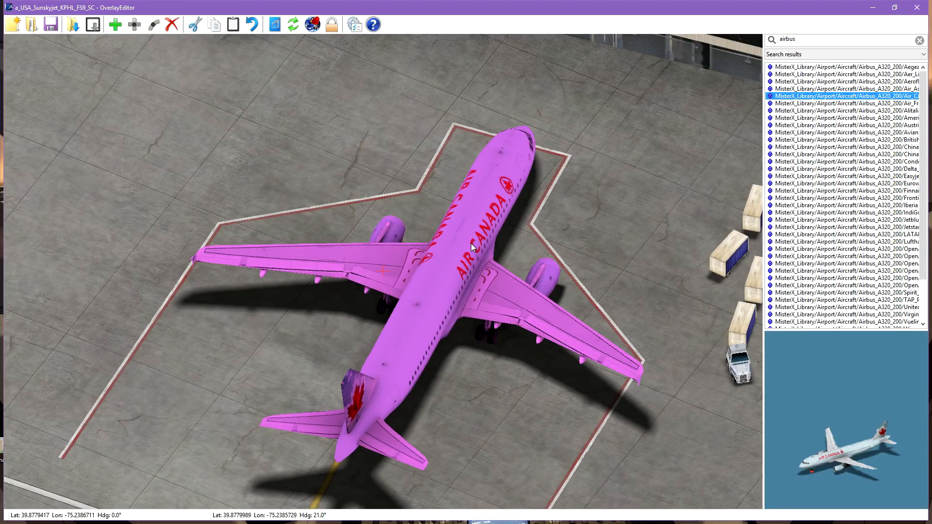
{"action": "key", "text": "a"}
{"action": "key", "text": "a"}
{"action": "key", "text": "a"}
{"action": "key", "text": "a"}
{"action": "key", "text": "a"}
{"action": "key", "text": "a"}
{"action": "middle_click_drag", "start_coordinate": [469, 243], "coordinate": [486, 184]}
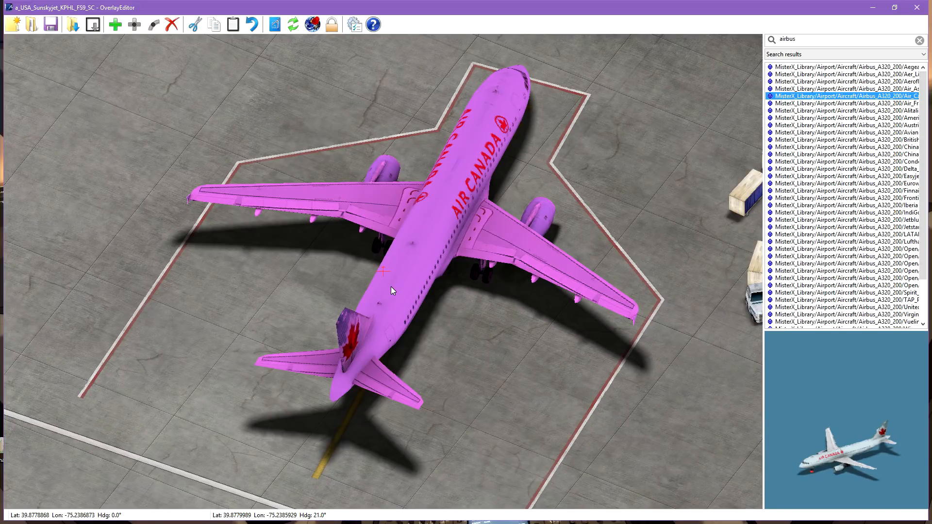
- Check the nose wheel against gate E2's stop marks from the side and nudge the A320 slightly forward
{"action": "key", "text": "Home"}
{"action": "key", "text": "Home"}
{"action": "key", "text": "Home"}
{"action": "key", "text": "Home"}
{"action": "key", "text": "Home"}
{"action": "key", "text": "Home"}
{"action": "key", "text": "Home"}
{"action": "key", "text": "Home"}
{"action": "key", "text": "Home"}
{"action": "key", "text": "Home"}
{"action": "key", "text": "Home"}
{"action": "key", "text": "Home"}
{"action": "key", "text": "Home"}
{"action": "key", "text": "Home"}
{"action": "key", "text": "Home"}
{"action": "key", "text": "Home"}
{"action": "key", "text": "Home"}
{"action": "key", "text": "Home"}
{"action": "key", "text": "Home"}
{"action": "key", "text": "Home"}
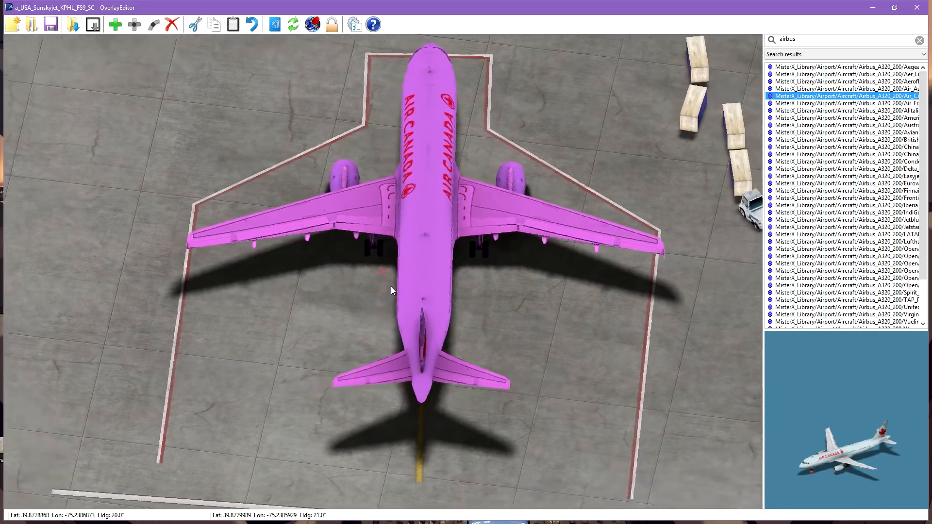
{"action": "key", "text": "Home"}
{"action": "key", "text": "Home"}
{"action": "key", "text": "Home"}
{"action": "key", "text": "Home"}
{"action": "key", "text": "Home"}
{"action": "key", "text": "Home"}
{"action": "key", "text": "Home"}
{"action": "key", "text": "Home"}
{"action": "key", "text": "Home"}
{"action": "key", "text": "Home"}
{"action": "key", "text": "Home"}
{"action": "key", "text": "Home"}
{"action": "key", "text": "Home"}
{"action": "key", "text": "Home"}
{"action": "key", "text": "Home"}
{"action": "key", "text": "Home"}
{"action": "key", "text": "Home"}
{"action": "key", "text": "Home"}
{"action": "key", "text": "Home"}
{"action": "key", "text": "Home"}
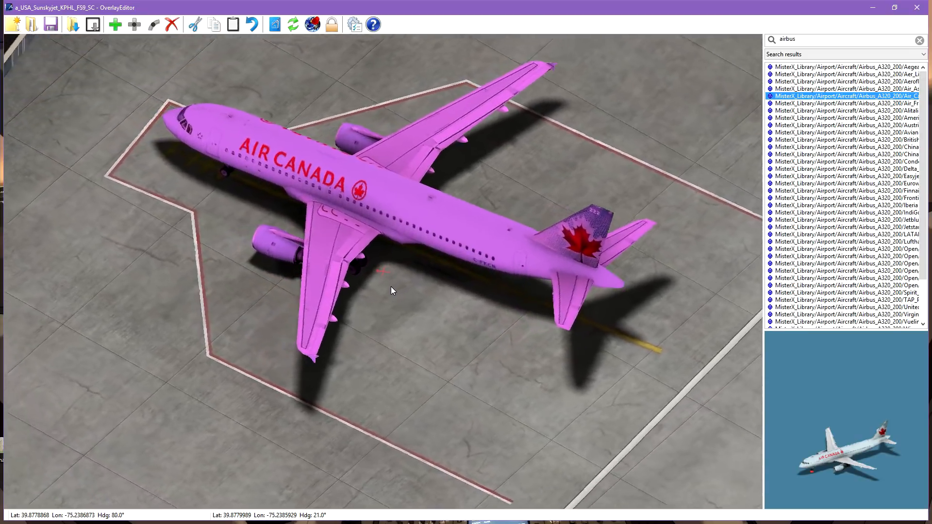
{"action": "key", "text": "Home"}
{"action": "key", "text": "Home"}
{"action": "key", "text": "Home"}
{"action": "key", "text": "Home"}
{"action": "key", "text": "Home"}
{"action": "key", "text": "Home"}
{"action": "key", "text": "Home"}
{"action": "key", "text": "Home"}
{"action": "key", "text": "Home"}
{"action": "key", "text": "Home"}
{"action": "key", "text": "Home"}
{"action": "key", "text": "Home"}
{"action": "key", "text": "Home"}
{"action": "key", "text": "Home"}
{"action": "key", "text": "Home"}
{"action": "key", "text": "Home"}
{"action": "key", "text": "Home"}
{"action": "key", "text": "Home"}
{"action": "key", "text": "Home"}
{"action": "key", "text": "Home"}
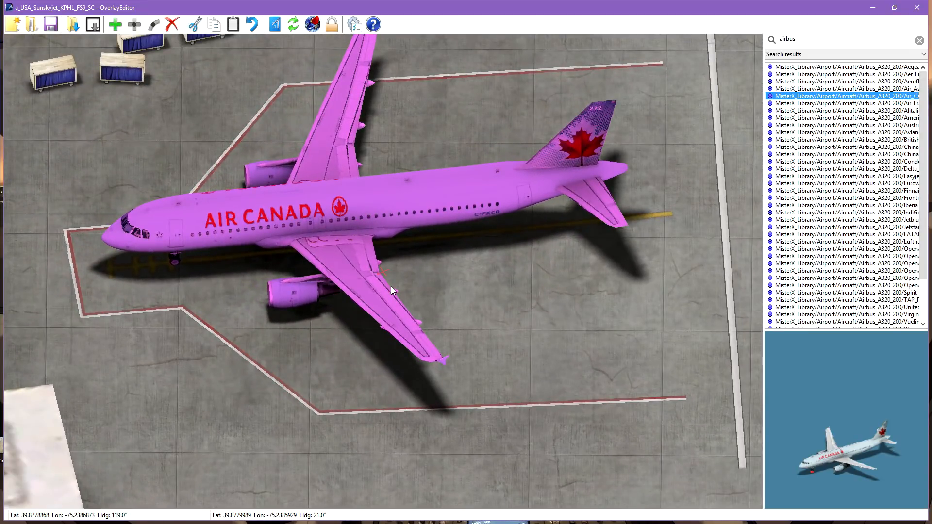
{"action": "key", "text": "Left"}
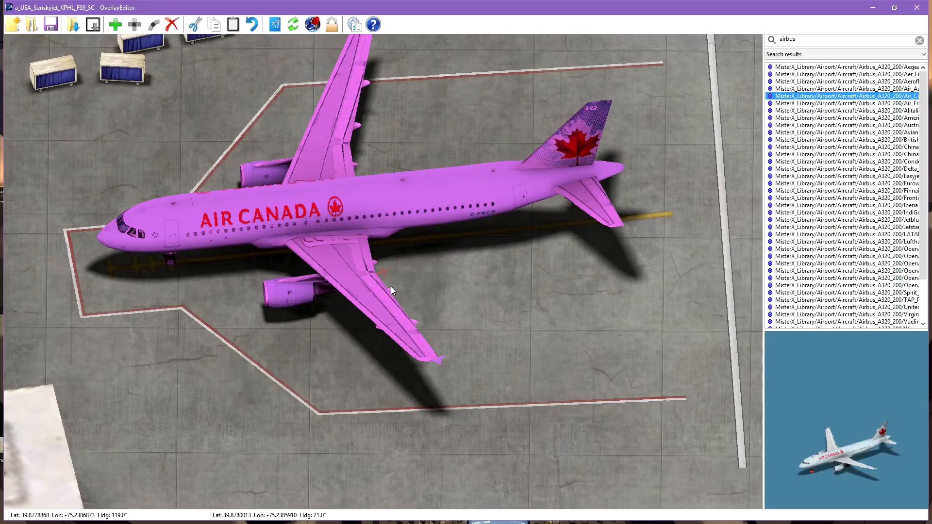
- Examine the A320's position against gate E2's stop marks and lead-in line from the side round to directly behind
{"action": "key", "text": "End"}
{"action": "key", "text": "End"}
{"action": "key", "text": "End"}
{"action": "key", "text": "End"}
{"action": "key", "text": "End"}
{"action": "key", "text": "End"}
{"action": "key", "text": "End"}
{"action": "key", "text": "End"}
{"action": "key", "text": "End"}
{"action": "key", "text": "End"}
{"action": "key", "text": "End"}
{"action": "key", "text": "End"}
{"action": "key", "text": "End"}
{"action": "key", "text": "End"}
{"action": "key", "text": "End"}
{"action": "key", "text": "End"}
{"action": "key", "text": "End"}
{"action": "key", "text": "End"}
{"action": "key", "text": "End"}
{"action": "key", "text": "End"}
{"action": "key", "text": "End"}
{"action": "key", "text": "End"}
{"action": "key", "text": "End"}
{"action": "key", "text": "End"}
{"action": "key", "text": "End"}
{"action": "key", "text": "End"}
{"action": "key", "text": "End"}
{"action": "key", "text": "End"}
{"action": "key", "text": "End"}
{"action": "key", "text": "End"}
{"action": "key", "text": "End"}
{"action": "key", "text": "End"}
{"action": "key", "text": "End"}
{"action": "key", "text": "End"}
{"action": "key", "text": "End"}
{"action": "key", "text": "End"}
{"action": "key", "text": "End"}
{"action": "key", "text": "End"}
{"action": "key", "text": "End"}
{"action": "key", "text": "End"}
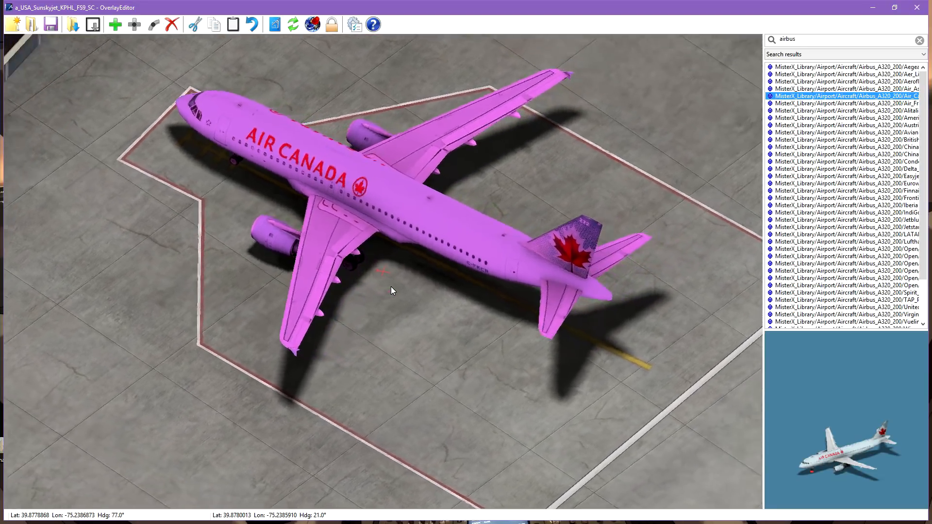
{"action": "key", "text": "End"}
{"action": "key", "text": "End"}
{"action": "key", "text": "End"}
{"action": "key", "text": "End"}
{"action": "key", "text": "End"}
{"action": "key", "text": "End"}
{"action": "key", "text": "End"}
{"action": "key", "text": "End"}
{"action": "key", "text": "End"}
{"action": "key", "text": "End"}
{"action": "key", "text": "End"}
{"action": "key", "text": "End"}
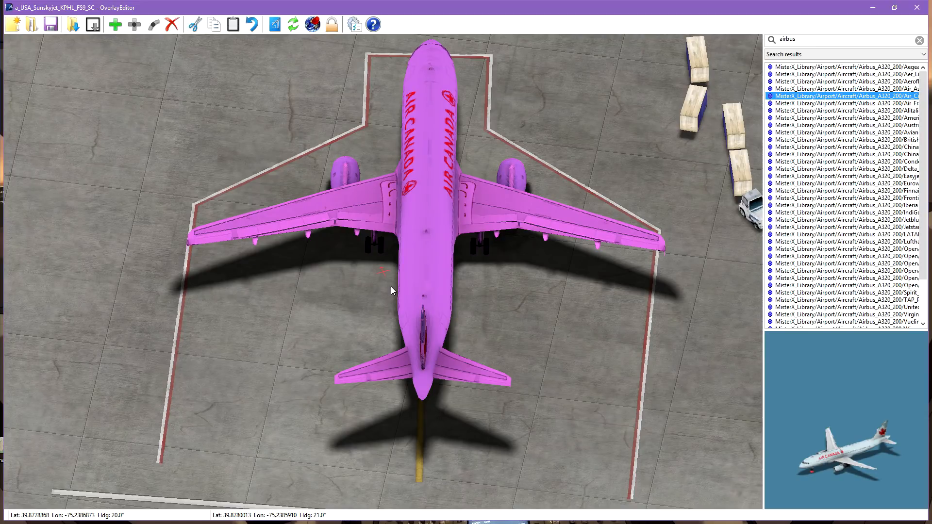
- Centre the view on the A320 and nudge it slightly west to sit better on gate E2's lead-in line
{"action": "key", "text": "shift+c"}
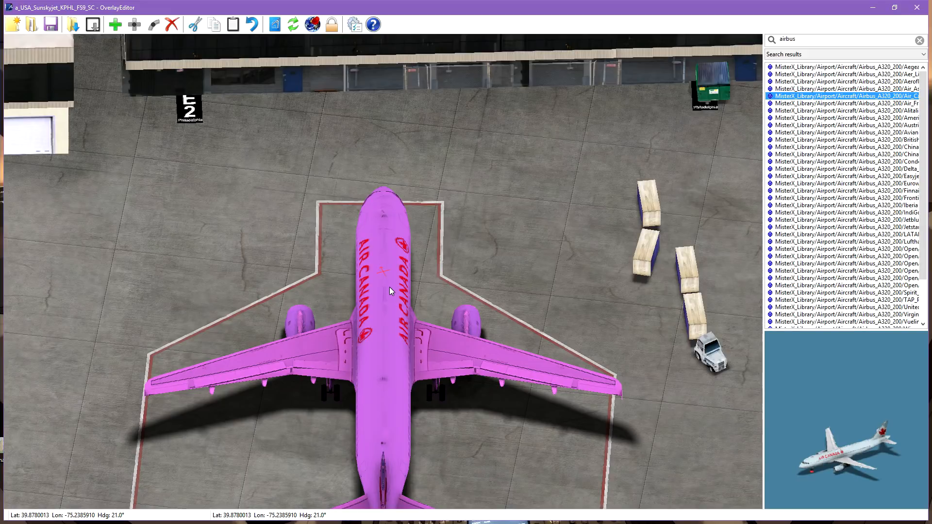
{"action": "scroll", "coordinate": [387, 297], "scroll_direction": "down", "scroll_amount": 2}
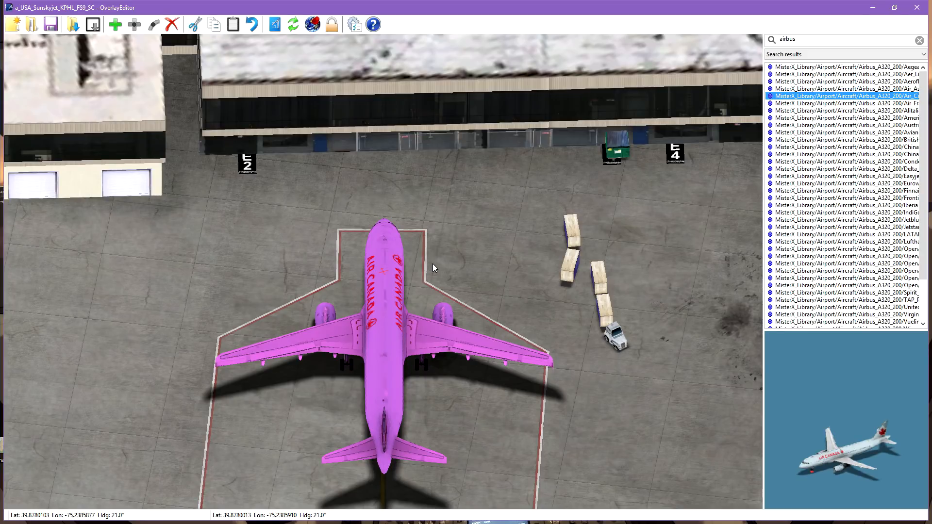
{"action": "key", "text": "Left"}
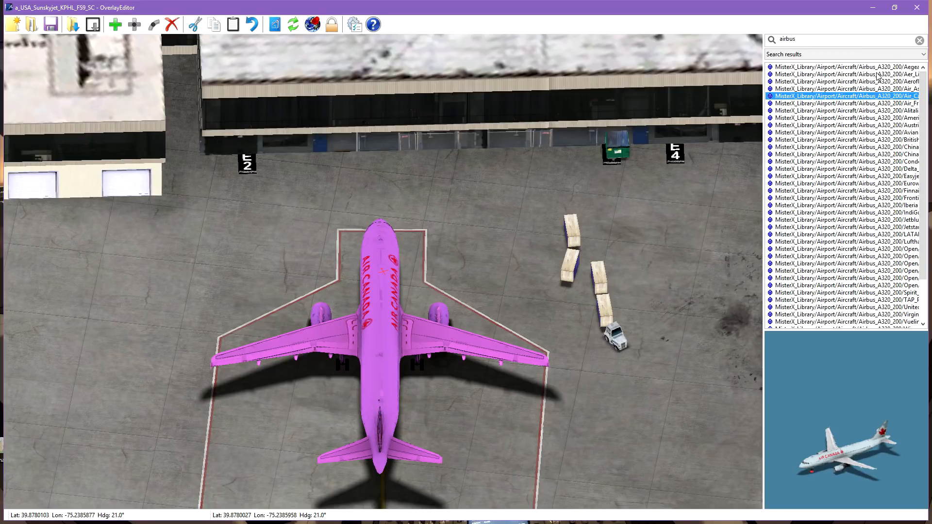
- Clear the object search and place a Jetways-Steel/JetwayCon-05m-steel connector from this package near the A320's nose
{"action": "left_click_drag", "start_coordinate": [824, 39], "coordinate": [756, 34]}
{"action": "key", "text": "BackSpace"}
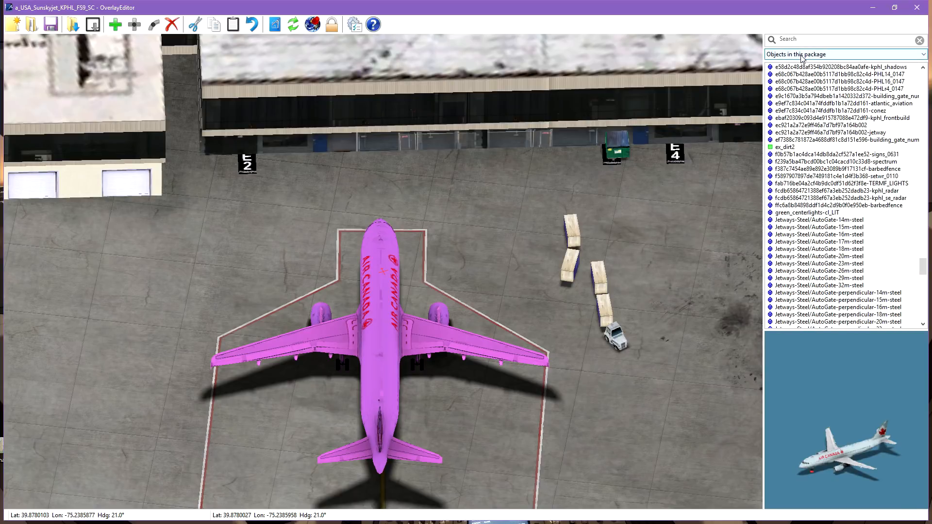
{"action": "scroll", "coordinate": [852, 179], "scroll_direction": "down", "scroll_amount": 2}
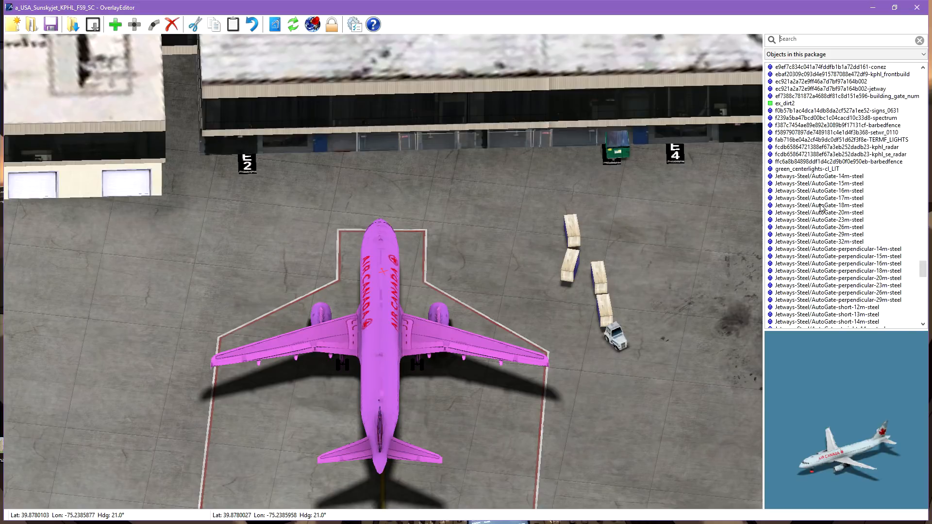
{"action": "scroll", "coordinate": [821, 208], "scroll_direction": "down", "scroll_amount": 5}
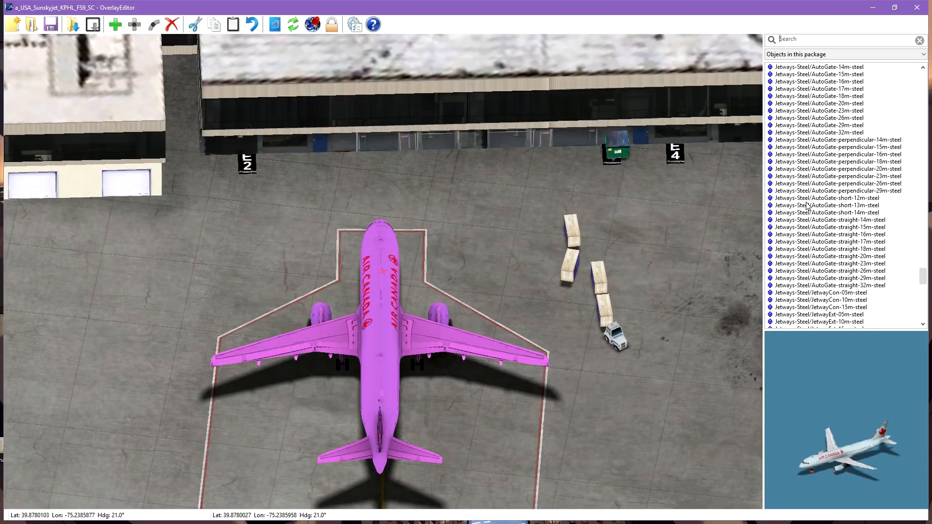
{"action": "scroll", "coordinate": [808, 207], "scroll_direction": "down", "scroll_amount": 2}
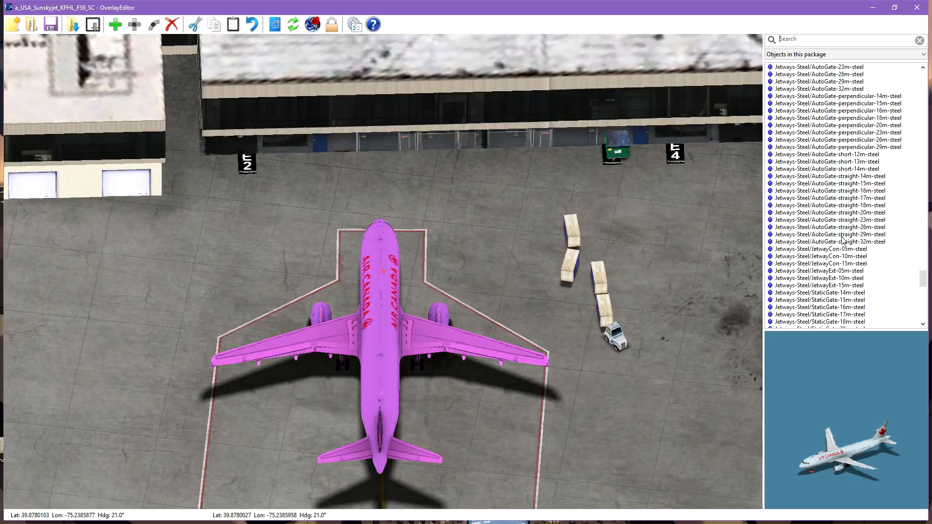
{"action": "left_click", "coordinate": [831, 250]}
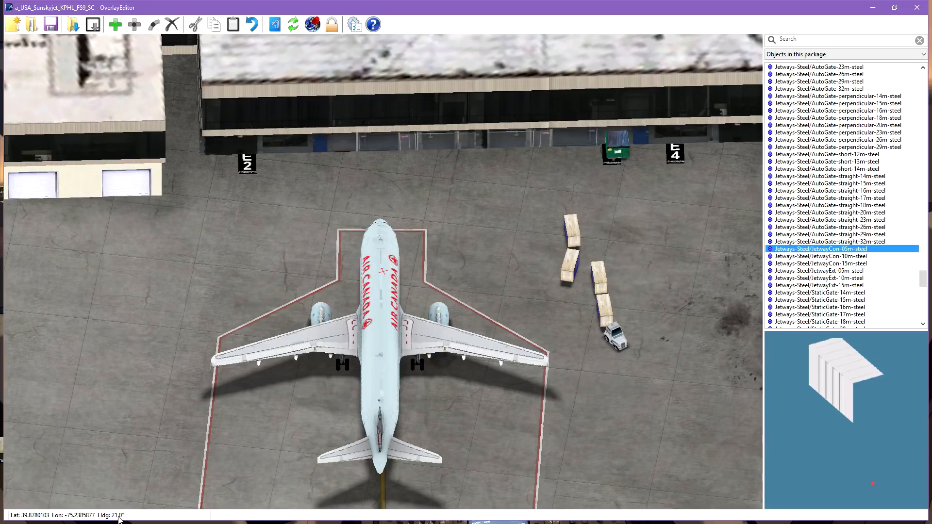
{"action": "left_click", "coordinate": [115, 26]}
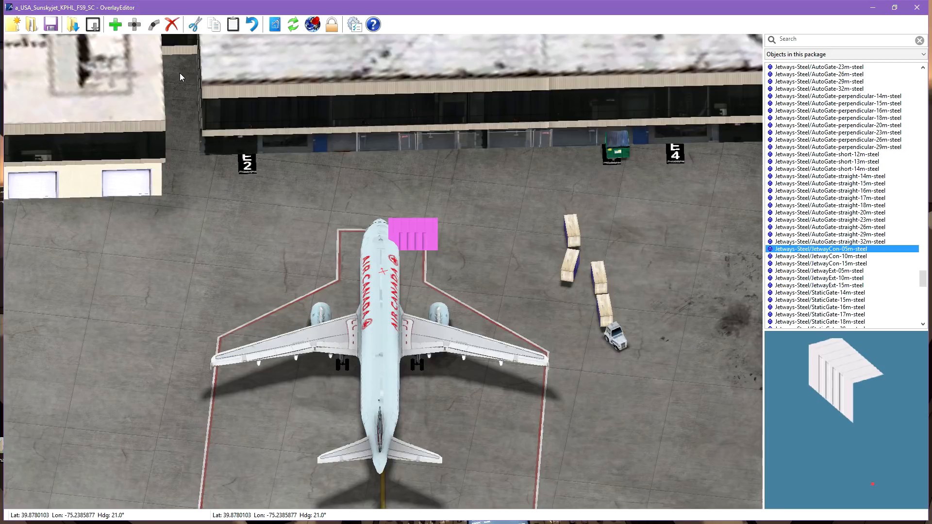
- Rotate the placed 5 m jetway connector to a heading of 288°
{"action": "key", "text": "q"}
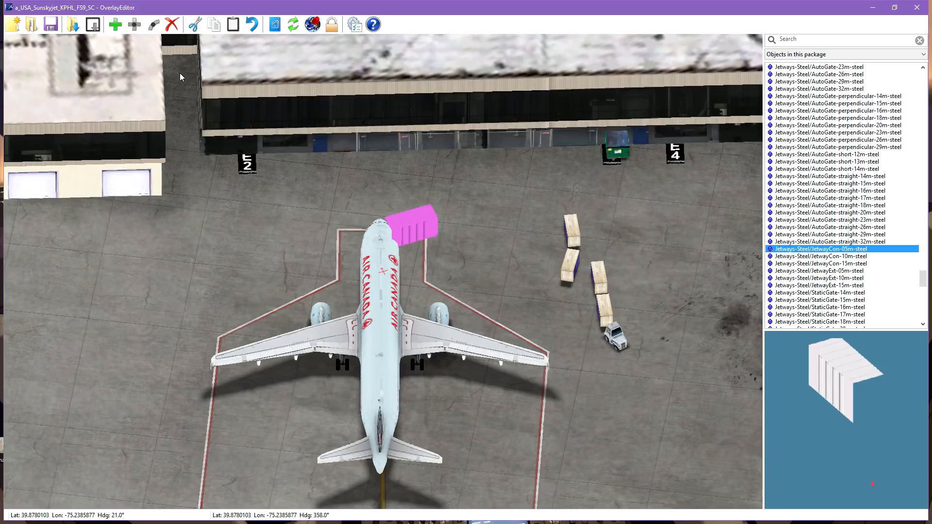
{"action": "key", "text": "q"}
{"action": "key", "text": "q"}
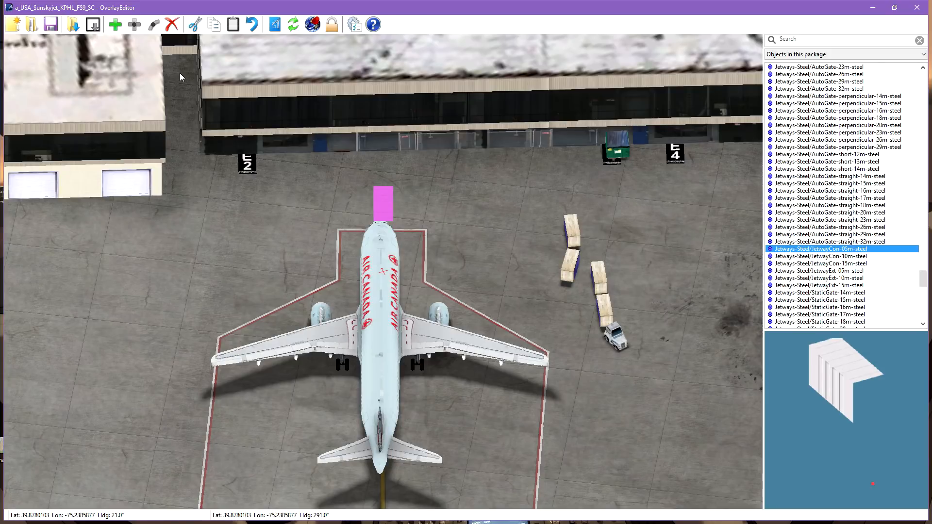
{"action": "key", "text": "q"}
- Move the jetway connector to the terminal wall at the corner just west of the gate E2 sign
{"action": "key", "text": "a"}
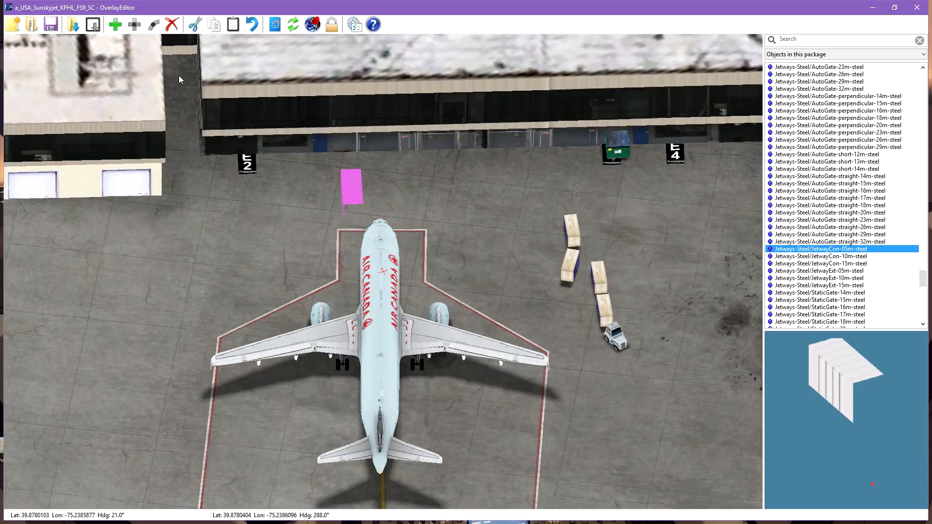
{"action": "key", "text": "a"}
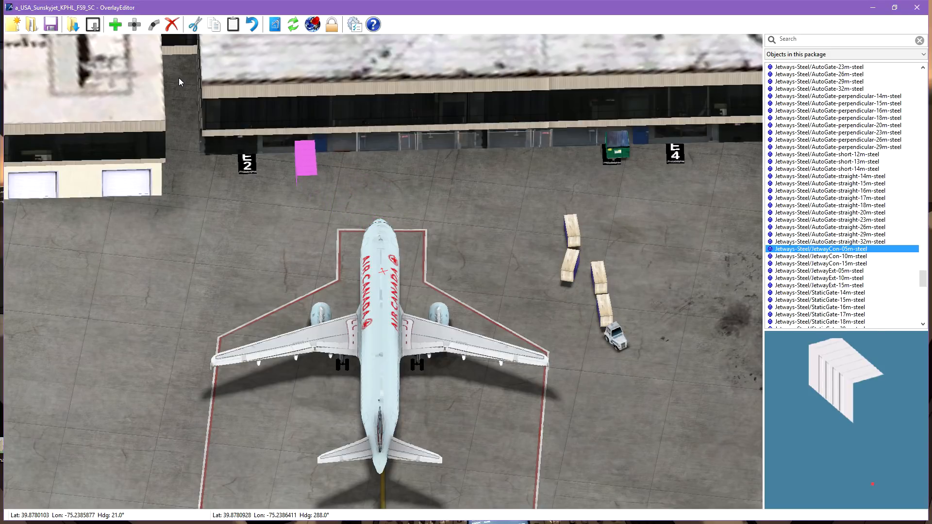
{"action": "key", "text": "a"}
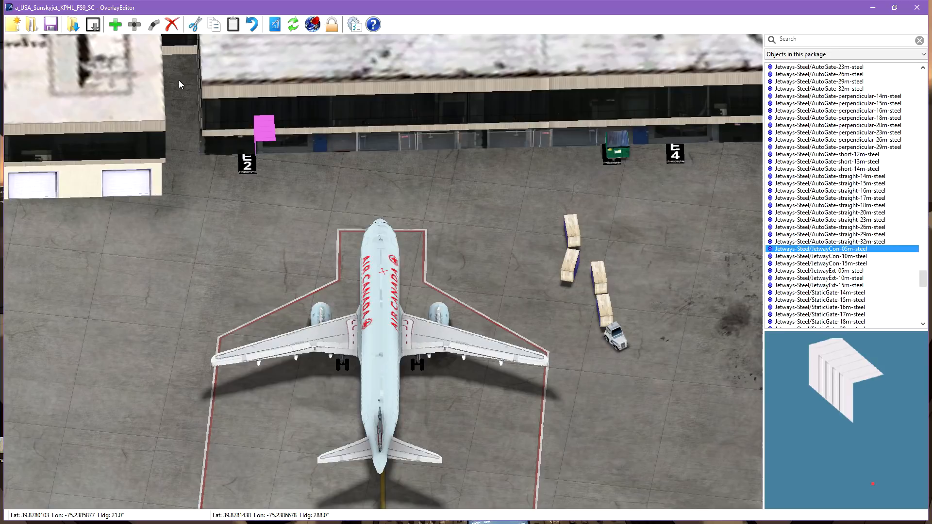
{"action": "key", "text": "a"}
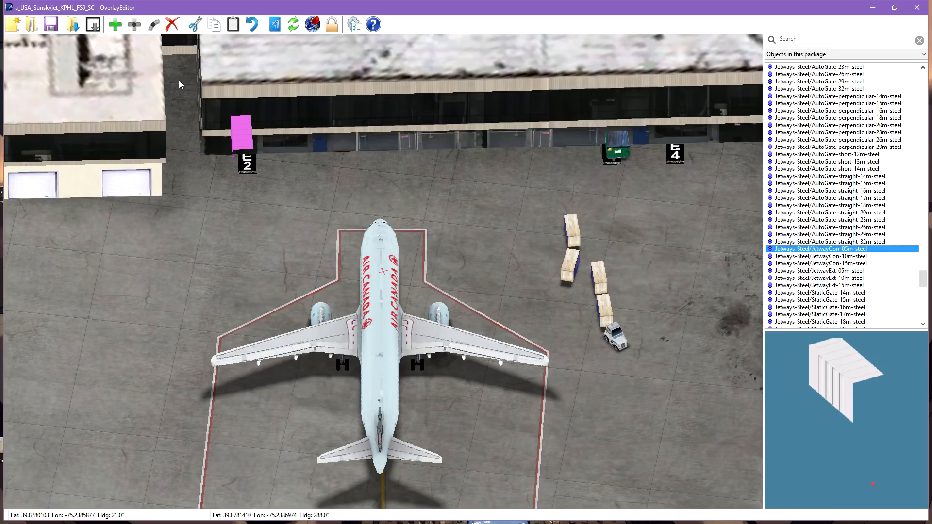
{"action": "key", "text": "a"}
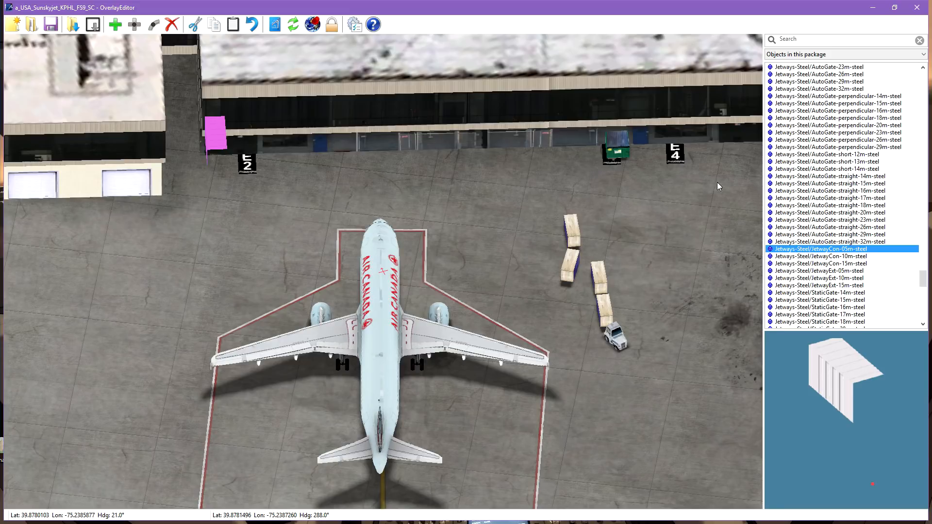
- Select the placed A320 by cycling through the overlapping ground objects at gate E2
{"action": "scroll", "coordinate": [819, 179], "scroll_direction": "up", "scroll_amount": 2}
{"action": "scroll", "coordinate": [819, 181], "scroll_direction": "up", "scroll_amount": 5}
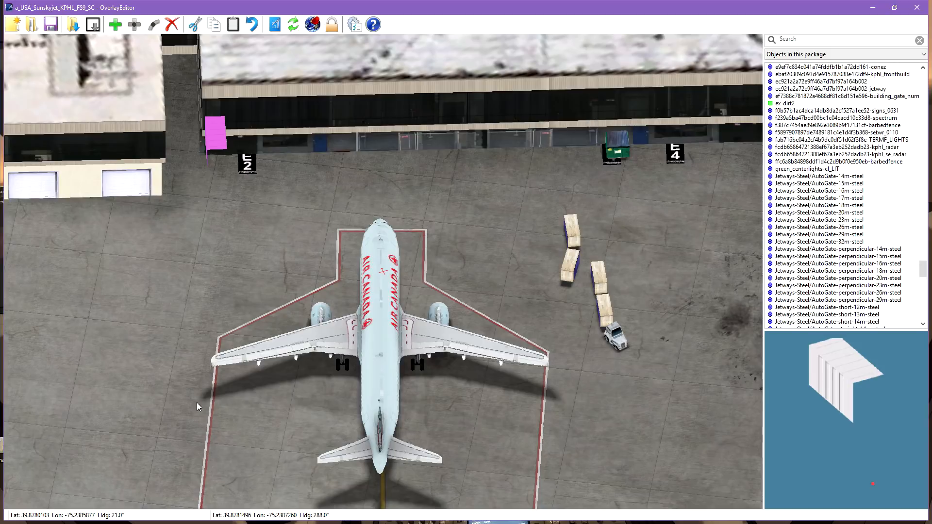
{"action": "left_click", "coordinate": [380, 313]}
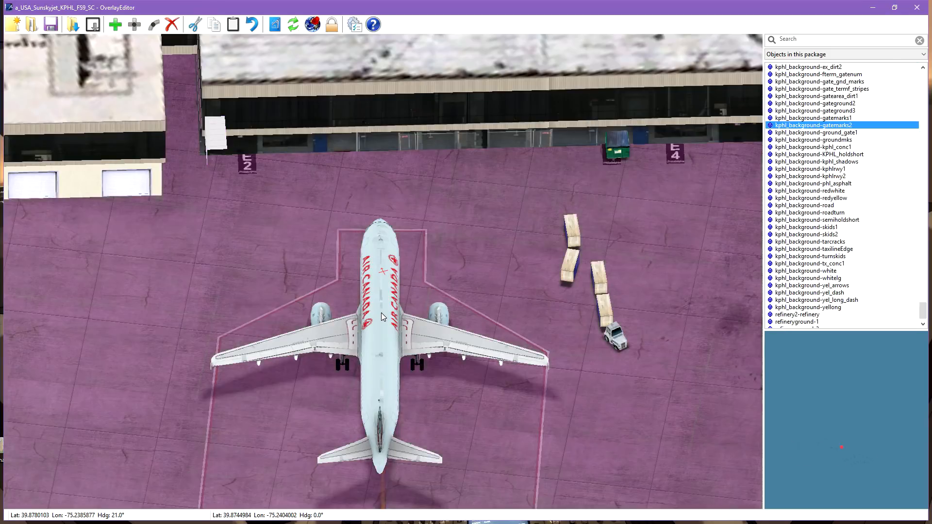
{"action": "left_click", "coordinate": [381, 312]}
{"action": "left_click", "coordinate": [381, 313]}
{"action": "left_click", "coordinate": [381, 313]}
{"action": "left_click", "coordinate": [382, 313]}
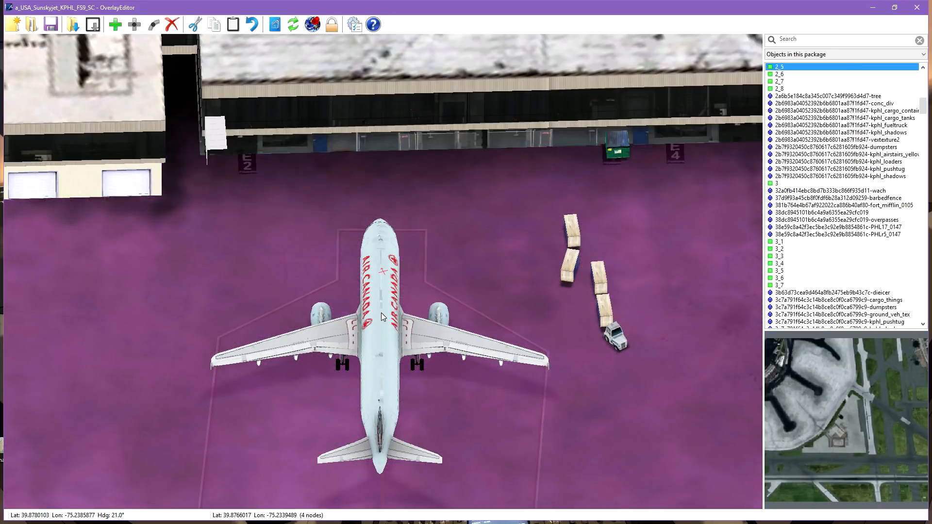
{"action": "left_click", "coordinate": [381, 316]}
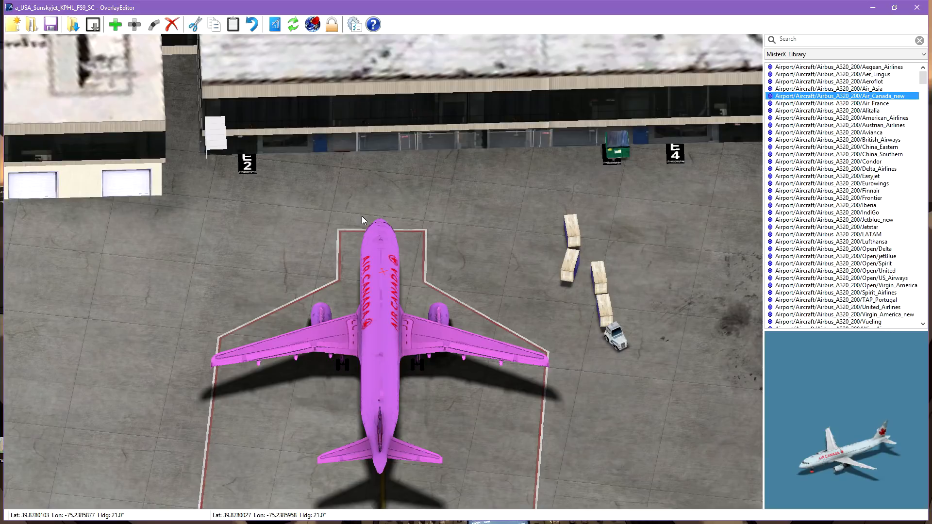
- Compare the previews of the AutoGate-14m, AutoGate-perpendicular-14m and AutoGate-straight-14m steel jetways in this package
{"action": "left_click", "coordinate": [825, 54]}
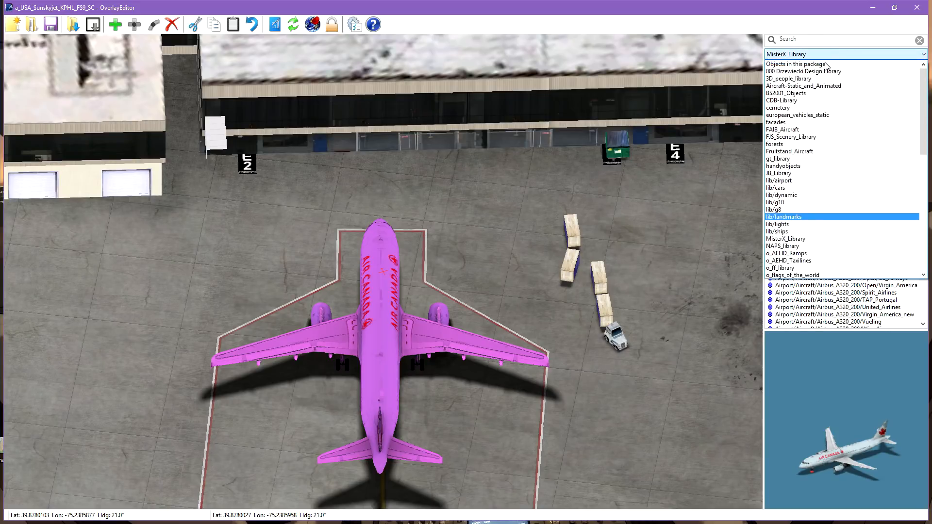
{"action": "left_click", "coordinate": [825, 64]}
{"action": "left_click_drag", "start_coordinate": [924, 108], "coordinate": [924, 275]}
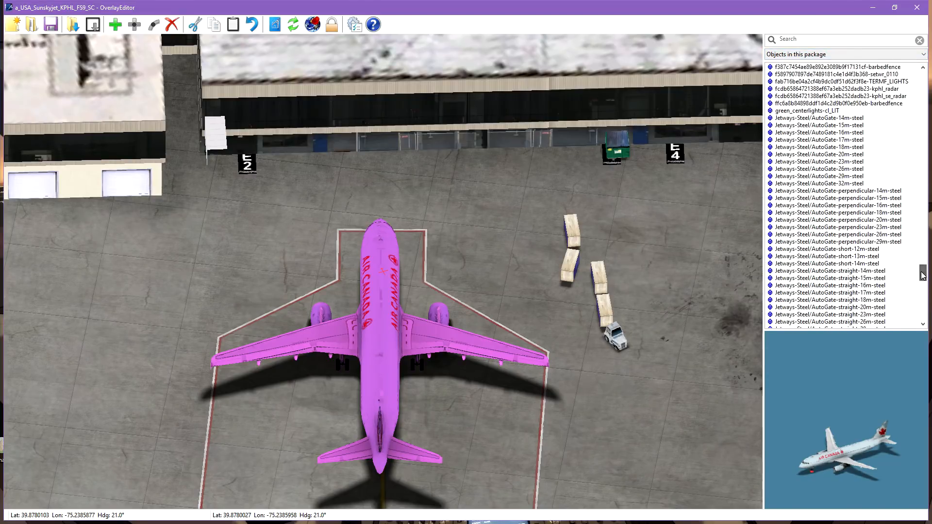
{"action": "left_click", "coordinate": [818, 119]}
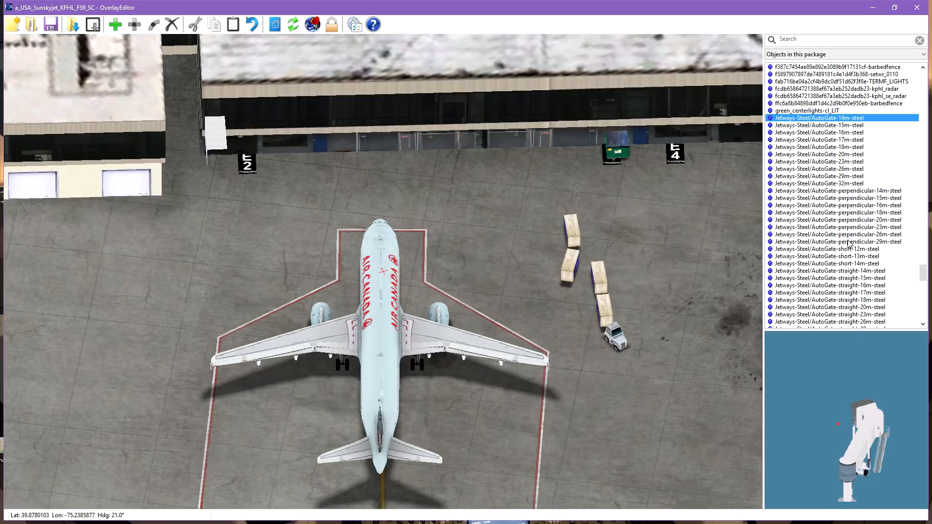
{"action": "left_click", "coordinate": [839, 190]}
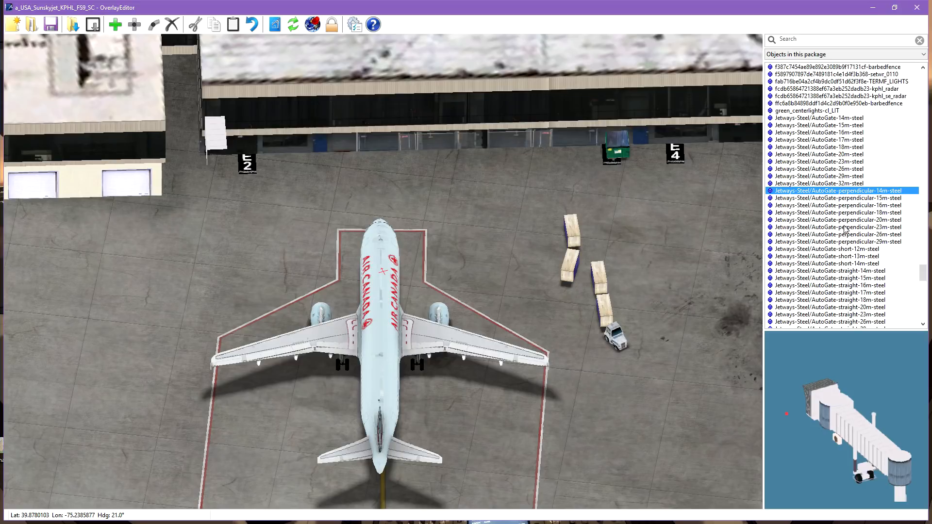
{"action": "left_click", "coordinate": [846, 272]}
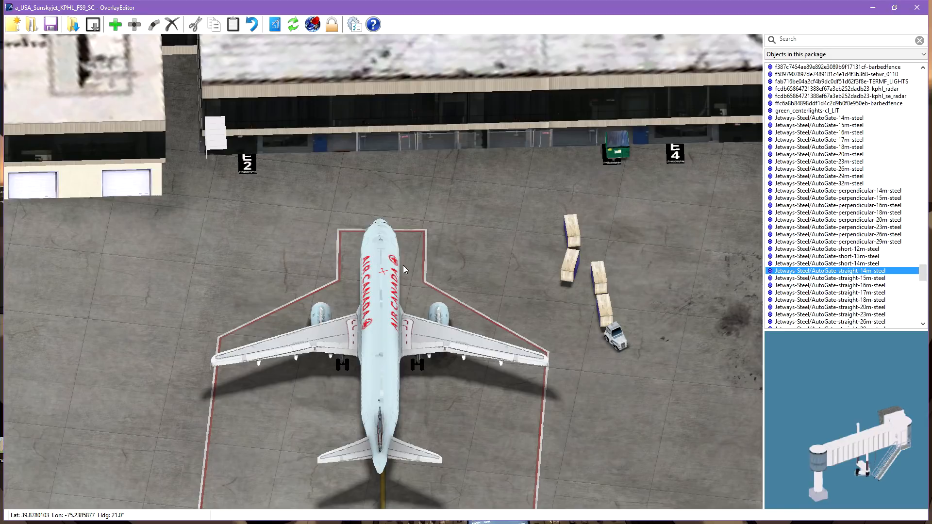
{"action": "left_click", "coordinate": [836, 118]}
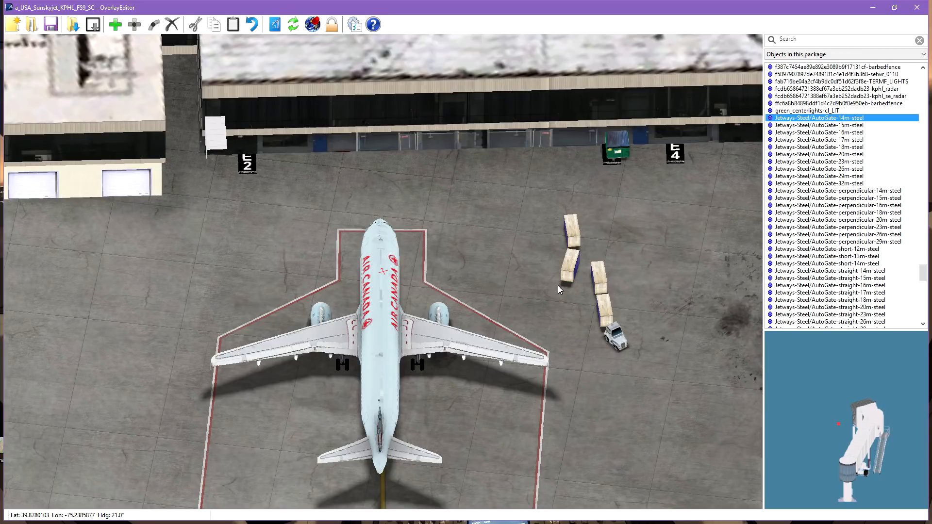
- Reselect the A320 at gate E2 from among the objects stacked beneath it
{"action": "left_click", "coordinate": [385, 325]}
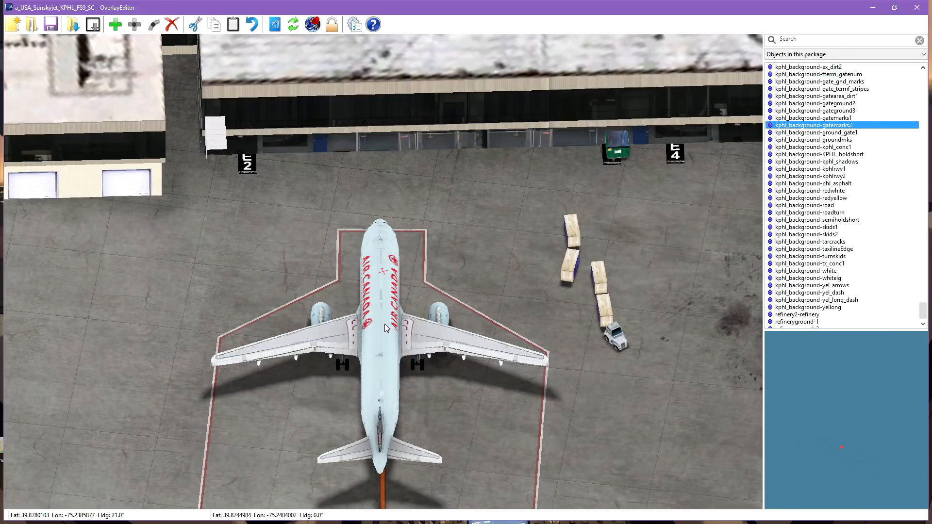
{"action": "left_click", "coordinate": [385, 324]}
{"action": "left_click", "coordinate": [385, 325]}
{"action": "left_click", "coordinate": [384, 325]}
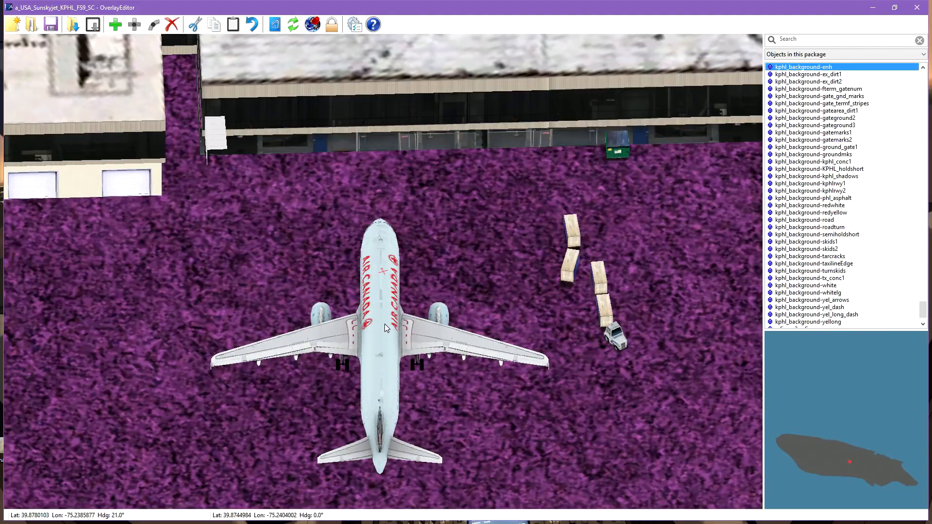
{"action": "left_click", "coordinate": [384, 324]}
{"action": "left_click", "coordinate": [384, 324]}
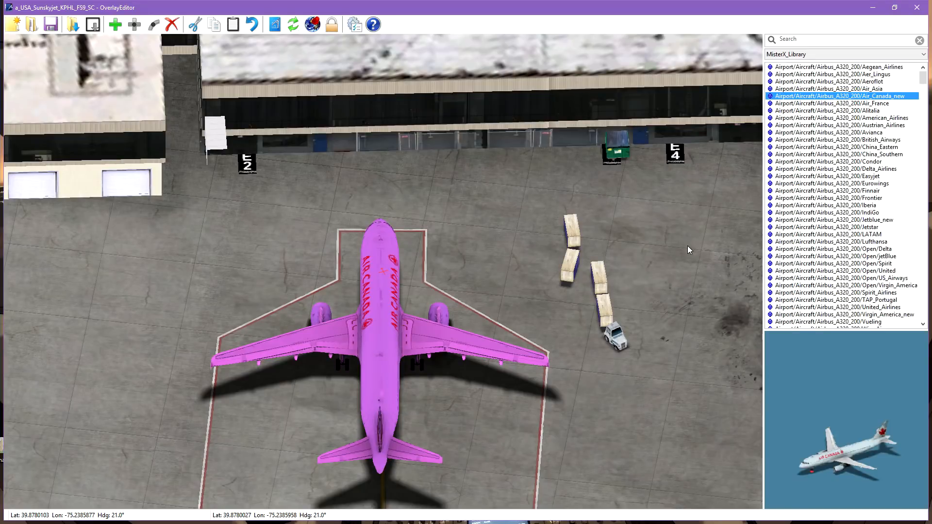
- Place a Jetways-Steel/AutoGate-14m-steel jetway from this package's objects beside the A320's nose at gate E2
{"action": "mouse_move", "coordinate": [924, 83]}
{"action": "left_mouse_down"}
{"action": "mouse_move", "coordinate": [923, 314]}
{"action": "mouse_move", "coordinate": [927, 75]}
{"action": "left_mouse_up"}
{"action": "left_click", "coordinate": [821, 39]}
{"action": "left_click", "coordinate": [824, 54]}
{"action": "scroll", "coordinate": [825, 71], "scroll_direction": "up", "scroll_amount": 5}
{"action": "left_click", "coordinate": [826, 65]}
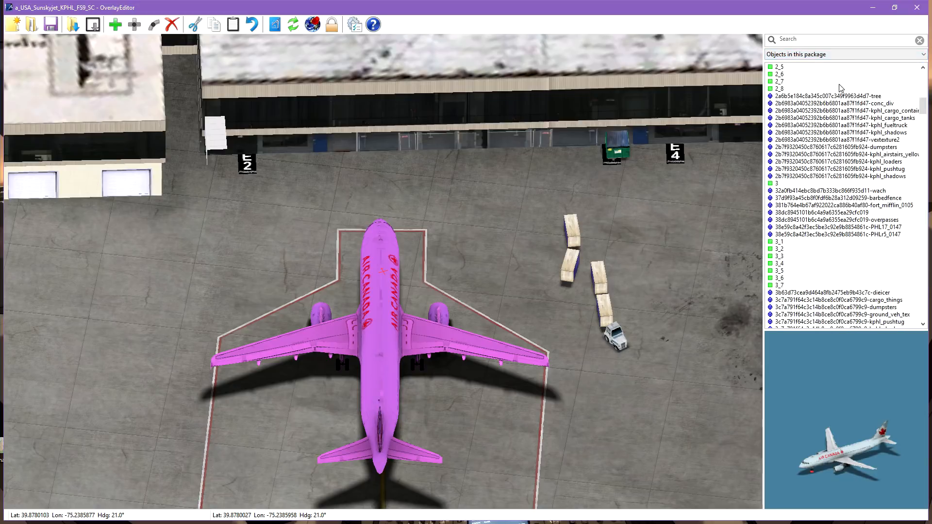
{"action": "scroll", "coordinate": [877, 177], "scroll_direction": "down", "scroll_amount": 10}
{"action": "scroll", "coordinate": [878, 178], "scroll_direction": "down", "scroll_amount": 3}
{"action": "left_click_drag", "start_coordinate": [922, 154], "coordinate": [924, 270]}
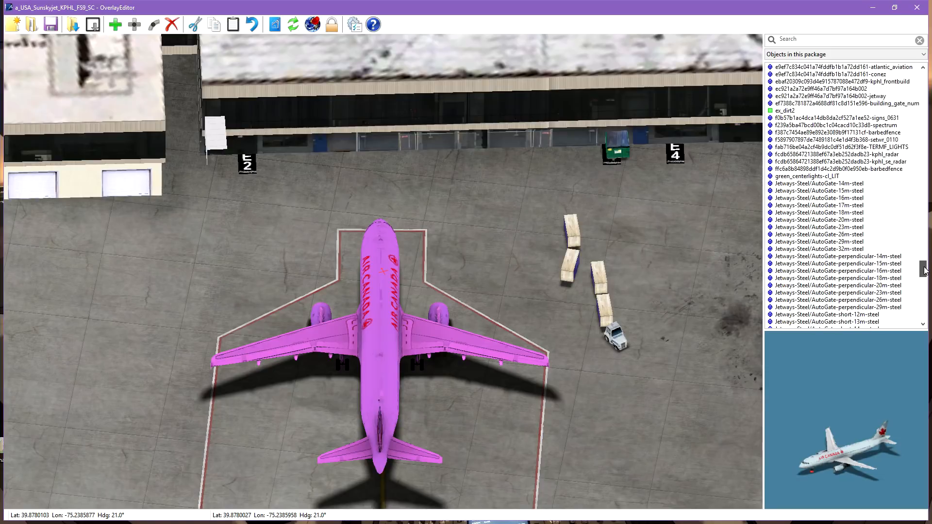
{"action": "left_click", "coordinate": [846, 184]}
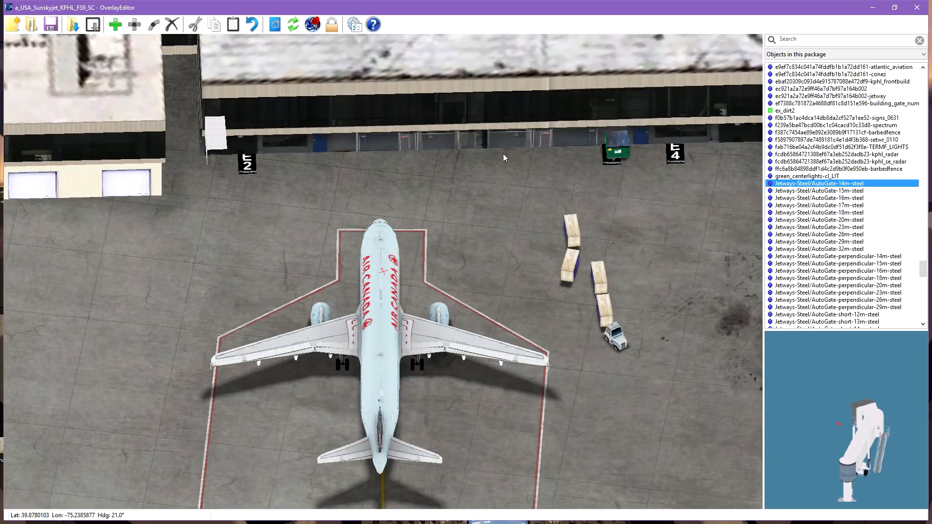
{"action": "left_click", "coordinate": [115, 25]}
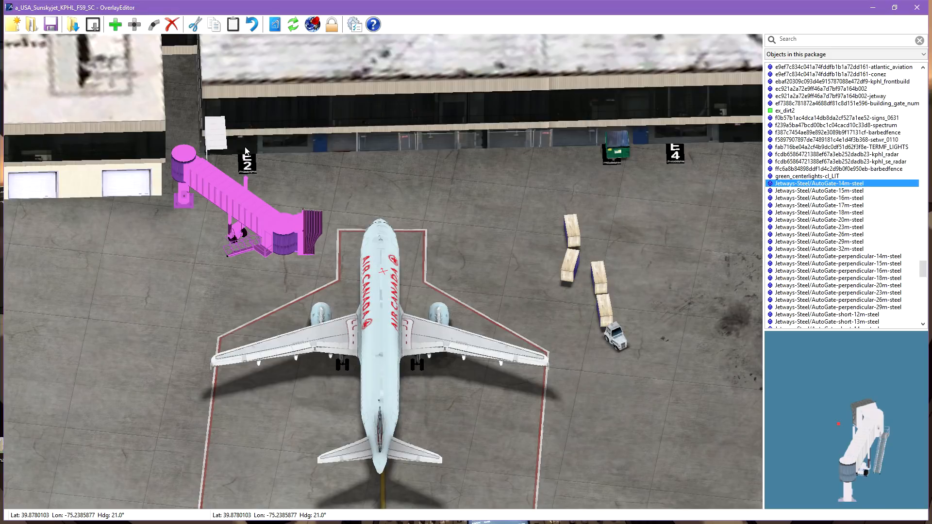
- Try to align the AutoGate-14m-steel jetway at gate E2 with its base against the connector and its cab near the A320's nose
{"action": "key", "text": "d"}
{"action": "key", "text": "d"}
{"action": "key", "text": "d"}
{"action": "key", "text": "d"}
{"action": "key", "text": "d"}
{"action": "key", "text": "d"}
{"action": "key", "text": "d"}
{"action": "key", "text": "d"}
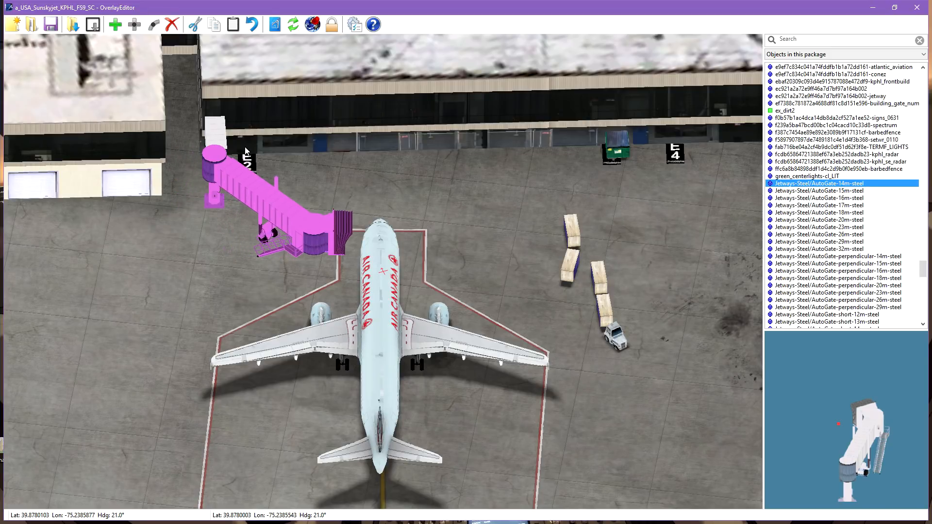
{"action": "key", "text": "w"}
{"action": "key", "text": "w"}
{"action": "key", "text": "w"}
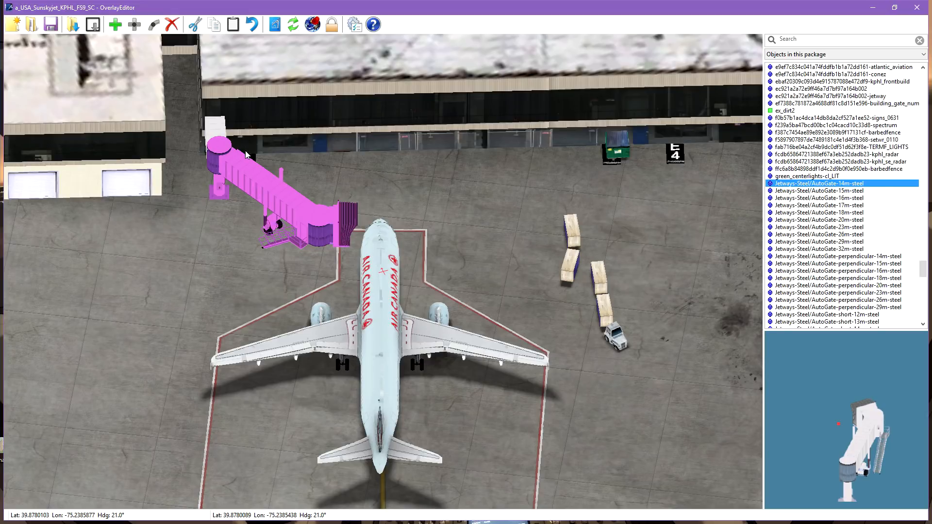
{"action": "key", "text": "a"}
{"action": "key", "text": "a"}
{"action": "key", "text": "s"}
{"action": "key", "text": "s"}
{"action": "key", "text": "s"}
{"action": "key", "text": "a"}
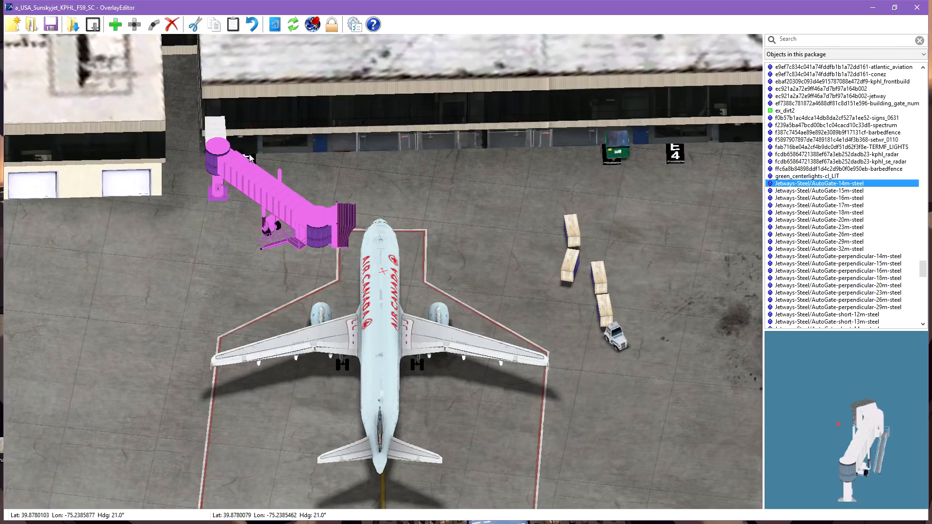
- Examine the jetway's fit against the gate connector and the A320's door from several headings
{"action": "key", "text": "Home"}
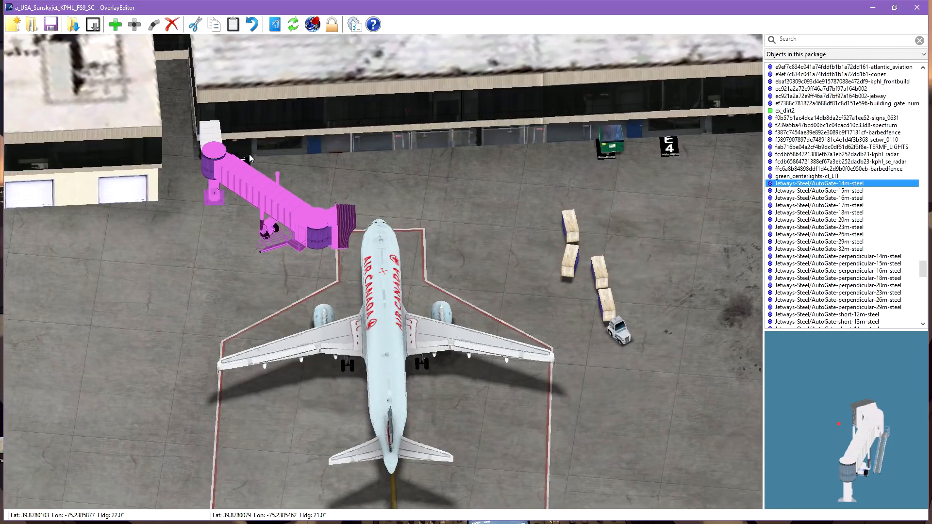
{"action": "key", "text": "Home"}
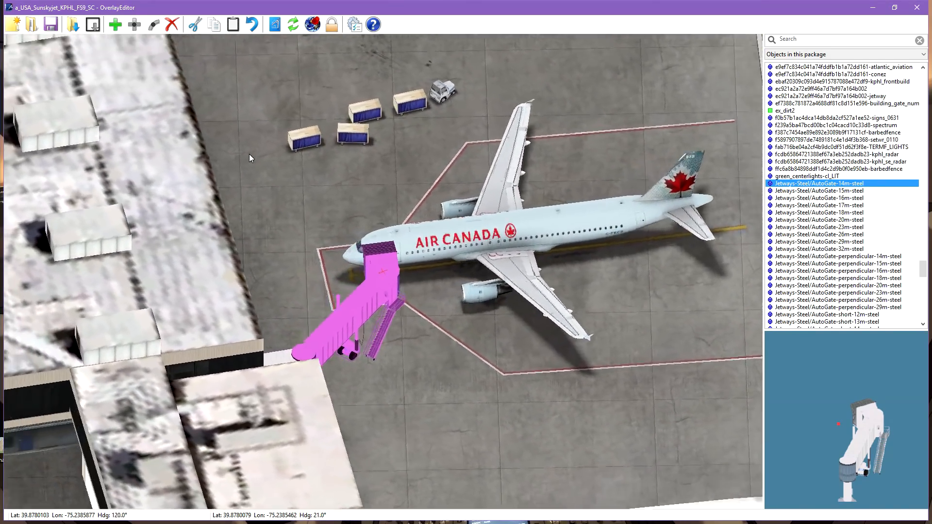
{"action": "key", "text": "End"}
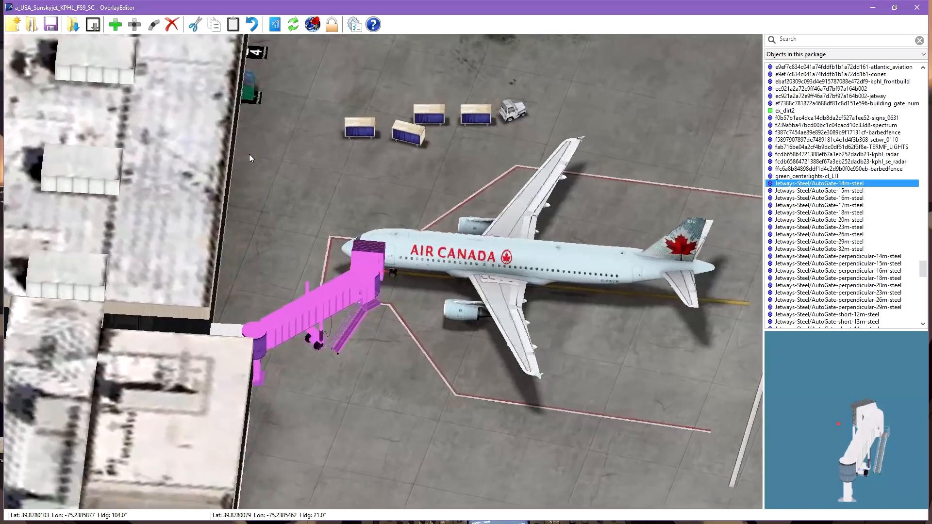
{"action": "key", "text": "Page_Down"}
{"action": "key", "text": "End"}
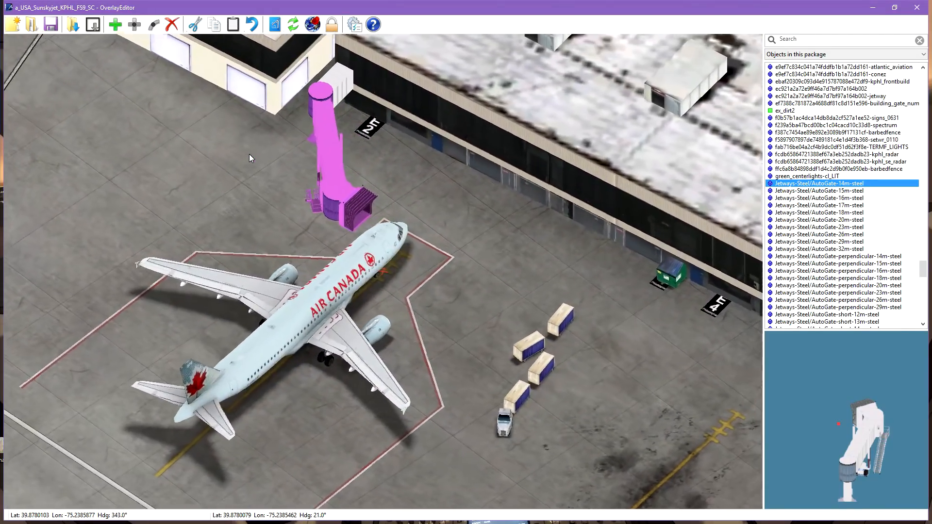
{"action": "key", "text": "Home"}
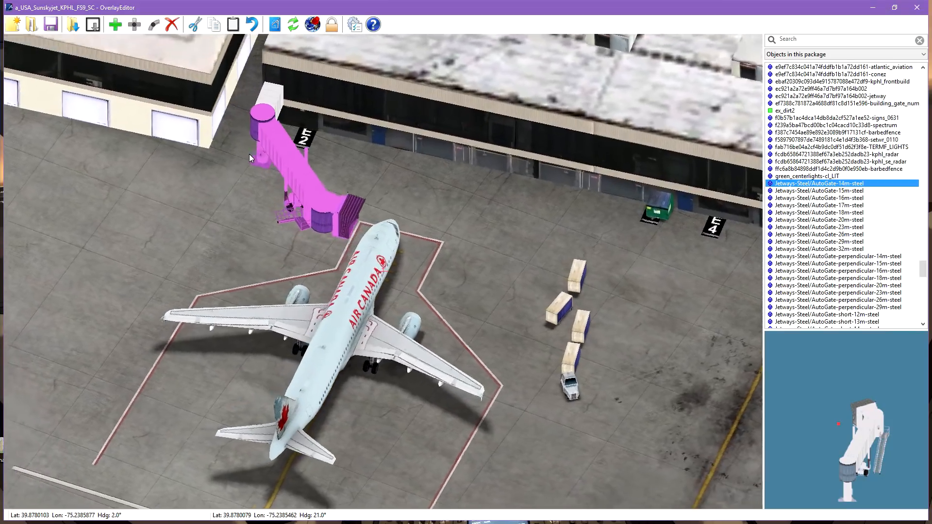
{"action": "key", "text": "Home"}
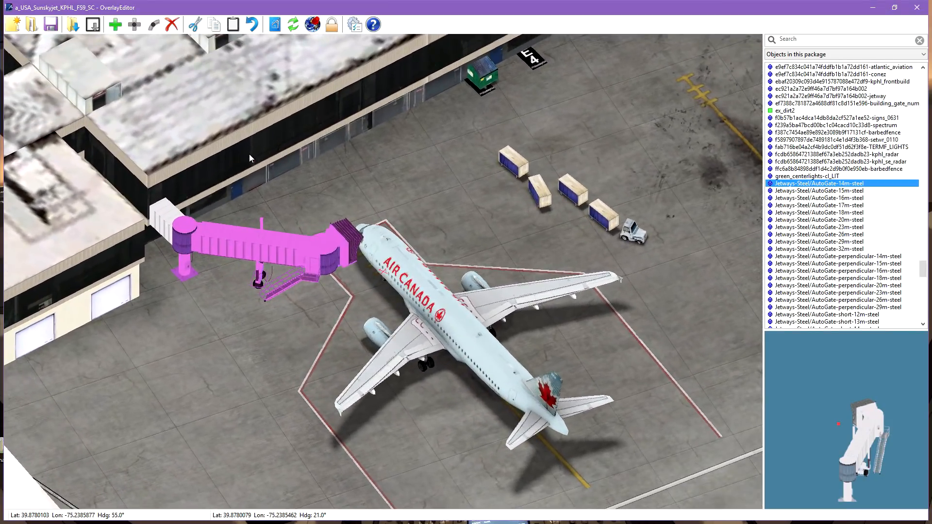
{"action": "key", "text": "End"}
{"action": "key", "text": "Home"}
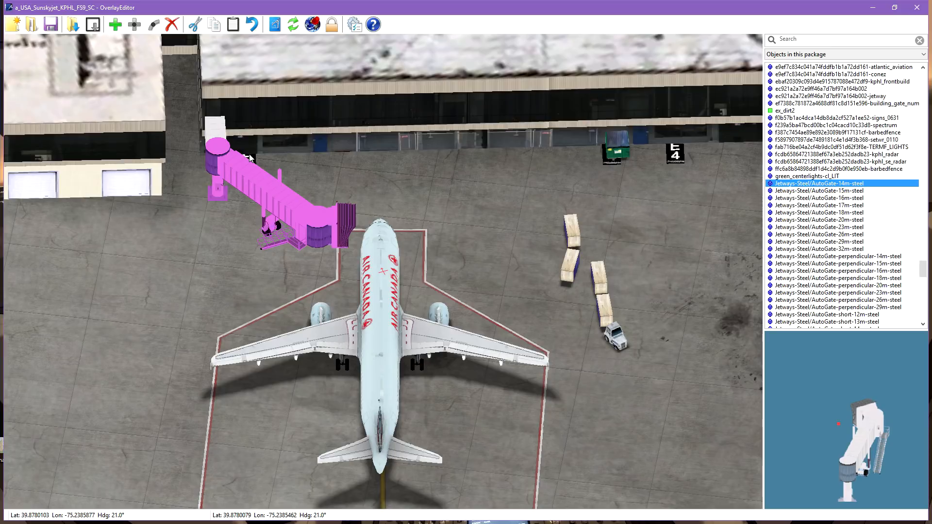
- Try shifting the jetway away from the A320 to the outer side of the connector, with the map centred on it
{"action": "key", "text": "c"}
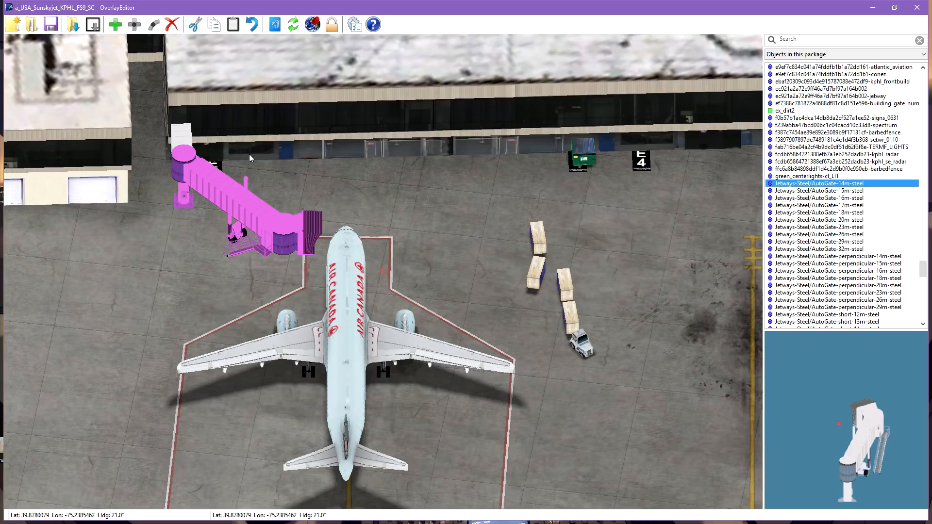
{"action": "key", "text": "Left"}
{"action": "key", "text": "Left"}
{"action": "key", "text": "Left"}
{"action": "key", "text": "Left"}
{"action": "key", "text": "Left"}
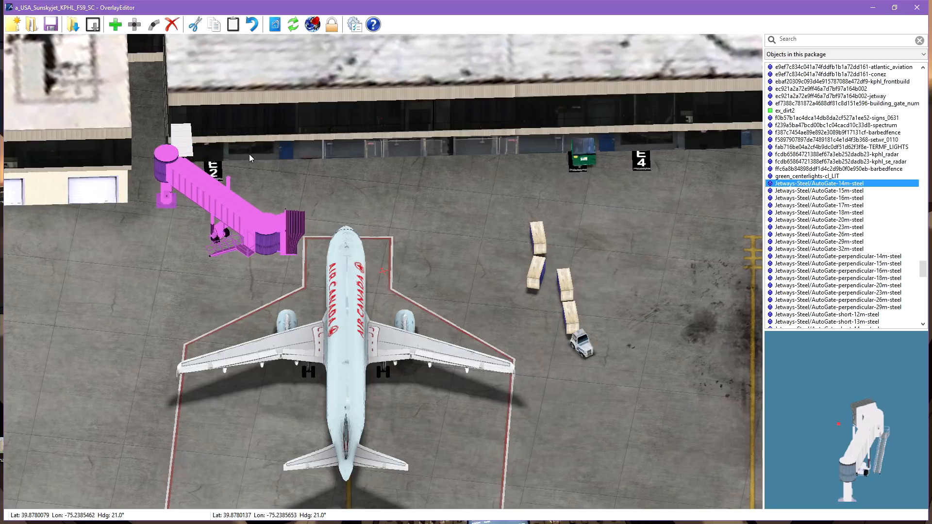
{"action": "key", "text": "c"}
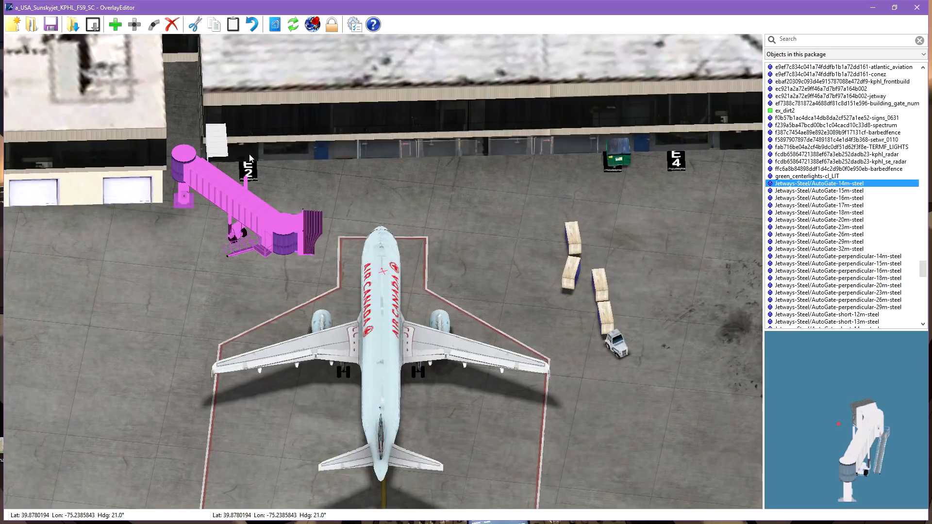
{"action": "key", "text": "Left"}
{"action": "key", "text": "c"}
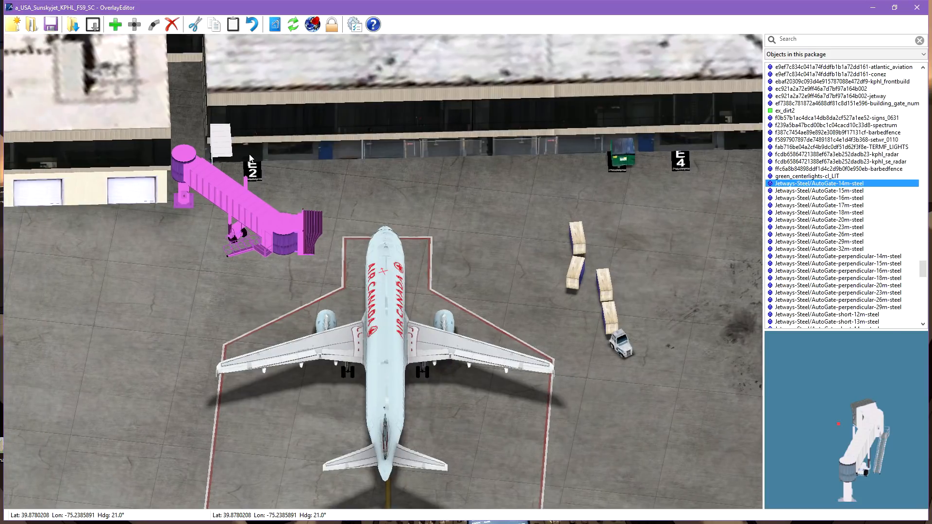
{"action": "key", "text": "Right"}
{"action": "key", "text": "c"}
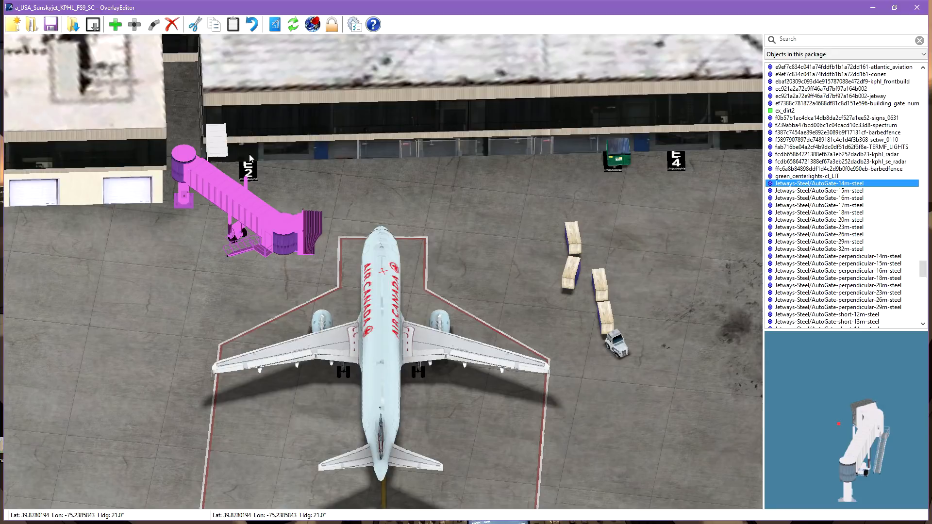
- Replace the AutoGate-14m-steel jetway at gate E2 with a Jetways-Steel/AutoGate-straight-14m-steel jetway at the same spot
{"action": "key", "text": "Delete"}
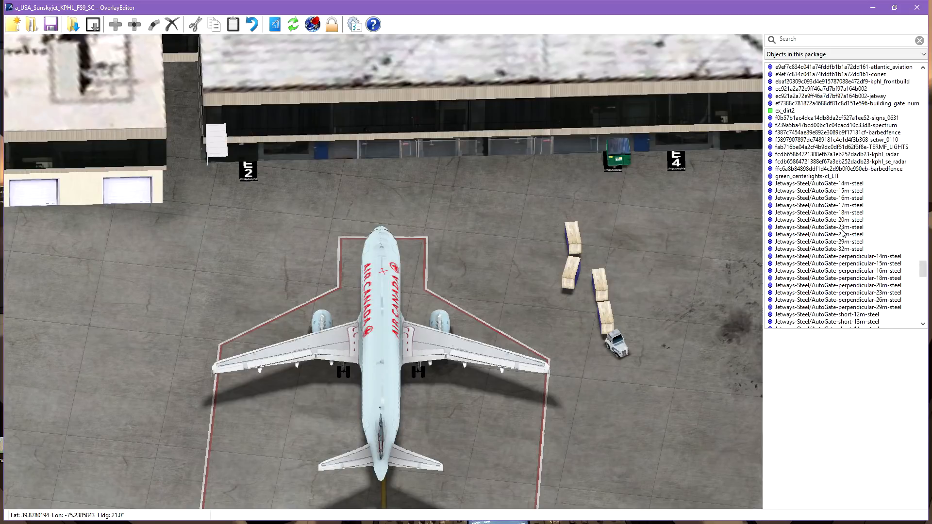
{"action": "scroll", "coordinate": [843, 233], "scroll_direction": "down", "scroll_amount": 1}
{"action": "scroll", "coordinate": [844, 234], "scroll_direction": "down", "scroll_amount": 2}
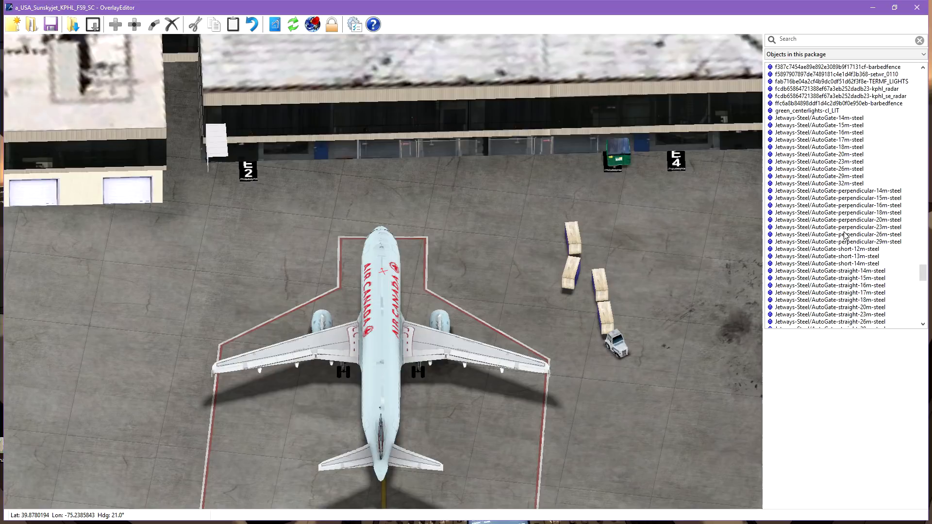
{"action": "left_click", "coordinate": [851, 273]}
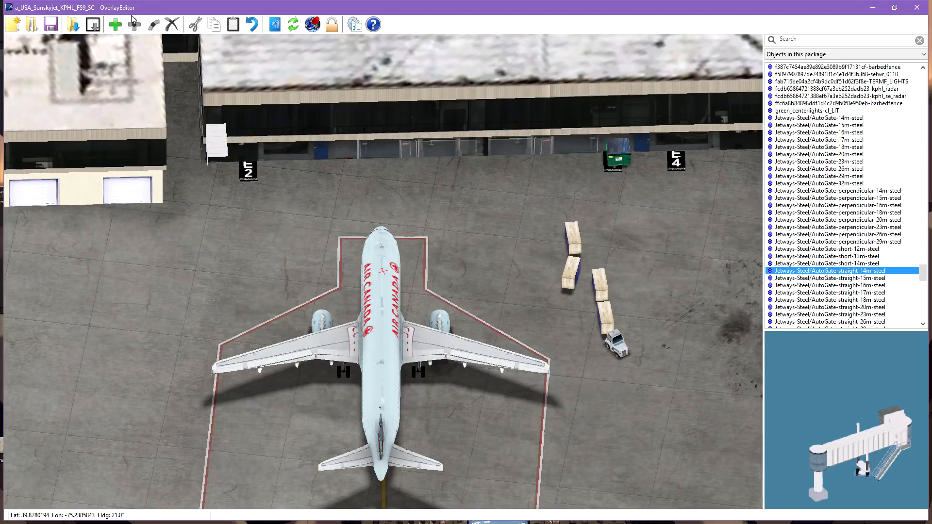
{"action": "left_click", "coordinate": [116, 26]}
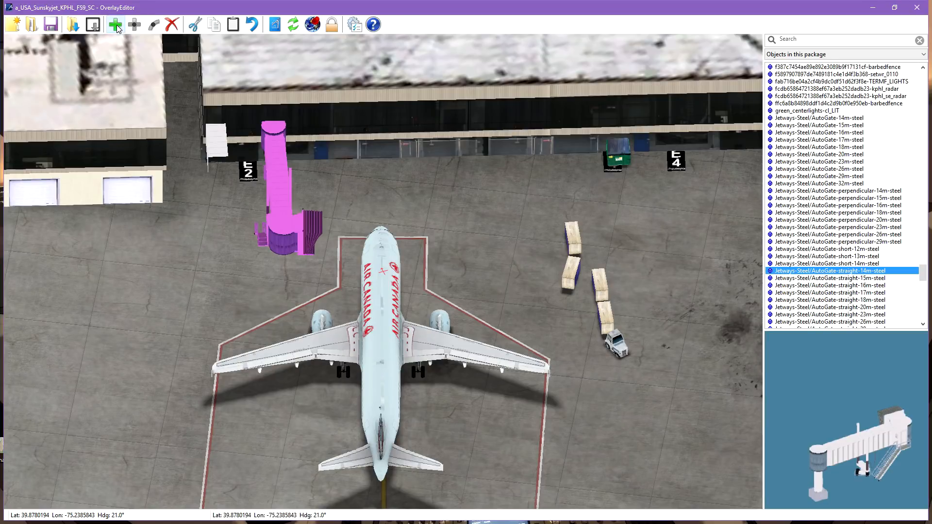
- Move the selected jetway away from the parked aircraft, over beside the E2 gate sign, to about latitude 39.8779998, longitude -75.2386625
{"action": "key", "text": "a"}
{"action": "key", "text": "a"}
{"action": "key", "text": "a"}
{"action": "key", "text": "a"}
{"action": "key", "text": "a"}
{"action": "key", "text": "a"}
{"action": "key", "text": "a"}
{"action": "key", "text": "a"}
{"action": "key", "text": "a"}
{"action": "key", "text": "a"}
{"action": "key", "text": "a"}
{"action": "key", "text": "a"}
{"action": "key", "text": "s"}
{"action": "key", "text": "s"}
{"action": "key", "text": "s"}
{"action": "key", "text": "s"}
{"action": "key", "text": "s"}
{"action": "key", "text": "s"}
{"action": "key", "text": "s"}
{"action": "key", "text": "s"}
{"action": "key", "text": "s"}
{"action": "key", "text": "s"}
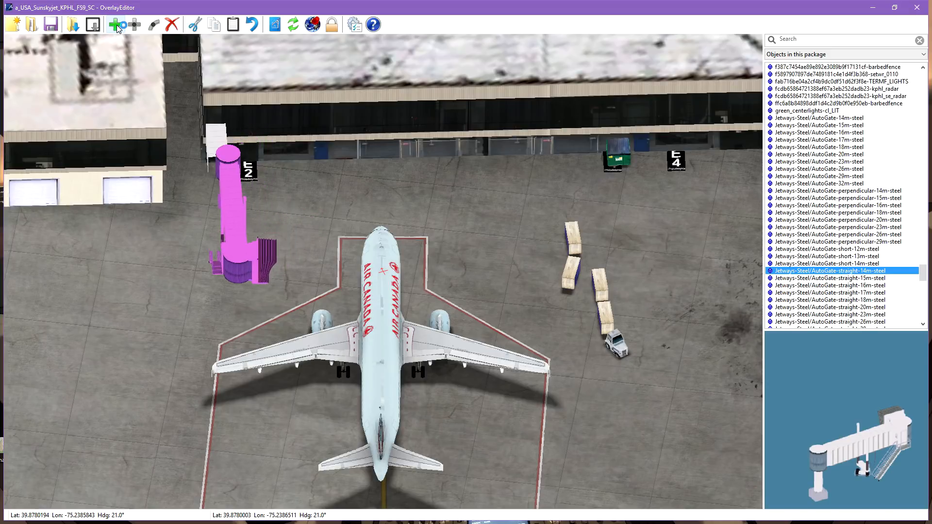
{"action": "key", "text": "c"}
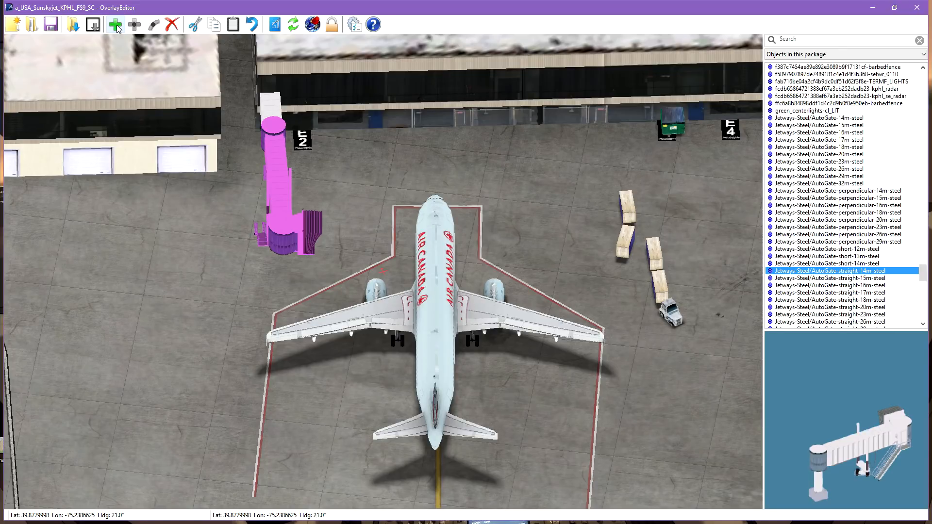
- Shift the jetway back toward the aircraft's nose to about latitude 39.8779827, longitude -75.2386053, and center the view on it
{"action": "key", "text": "d"}
{"action": "key", "text": "d"}
{"action": "key", "text": "d"}
{"action": "key", "text": "d"}
{"action": "key", "text": "c"}
{"action": "key", "text": "d"}
{"action": "key", "text": "d"}
{"action": "key", "text": "d"}
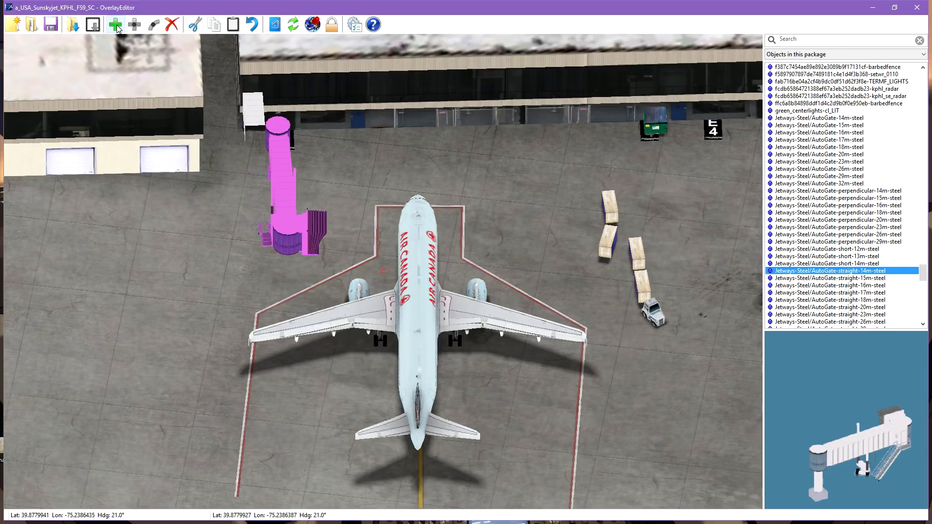
{"action": "key", "text": "c"}
{"action": "key", "text": "d"}
{"action": "key", "text": "d"}
{"action": "key", "text": "c"}
{"action": "key", "text": "d"}
{"action": "key", "text": "d"}
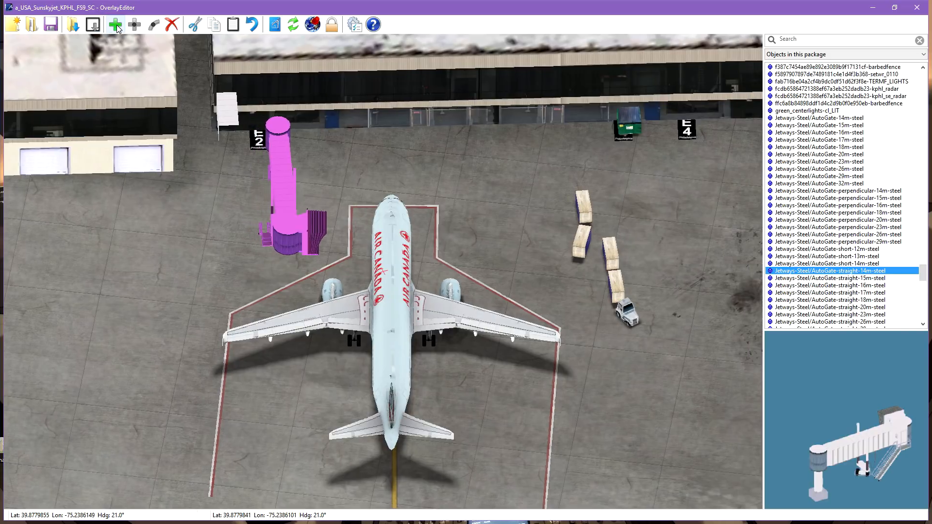
{"action": "key", "text": "c"}
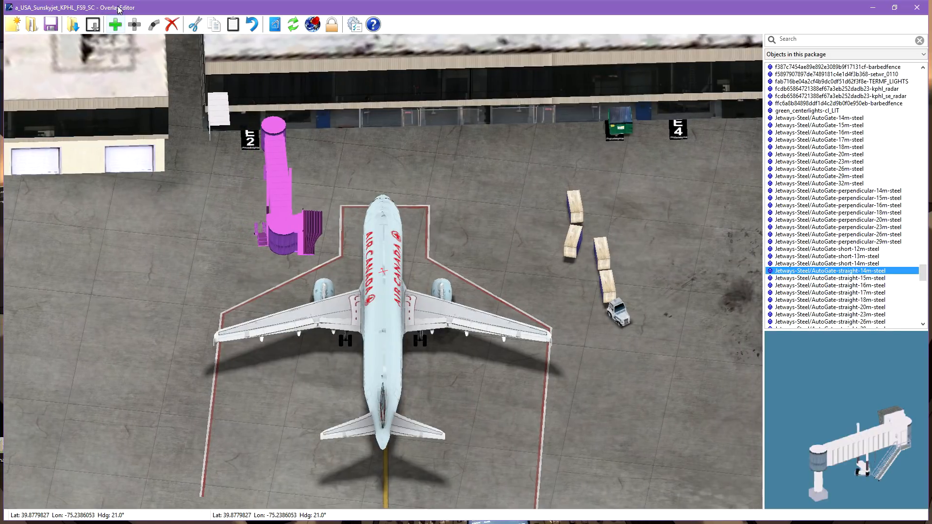
- Nudge the jetway closer to the terminal wall, to about latitude 39.8779994, longitude -75.2385958, keeping its 21° heading
{"action": "key", "text": "Home"}
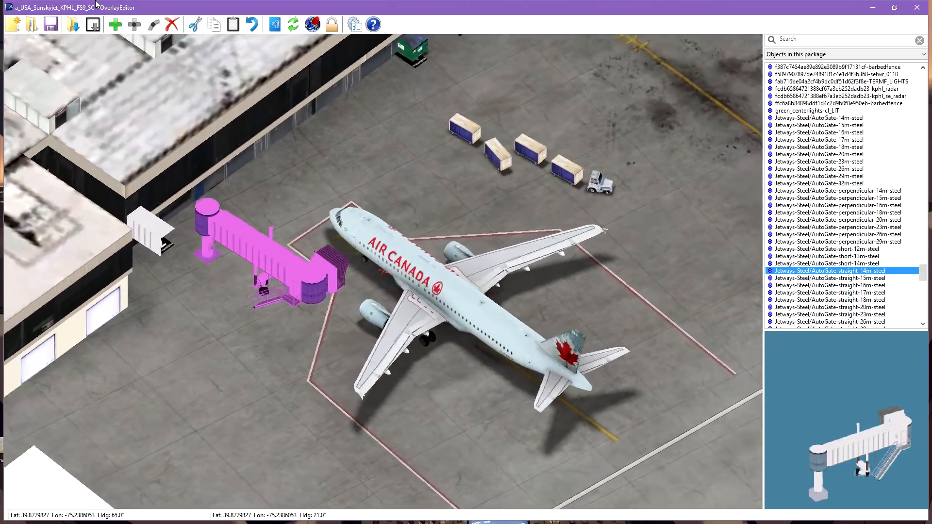
{"action": "key", "text": "Home"}
{"action": "key", "text": "End"}
{"action": "key", "text": "End"}
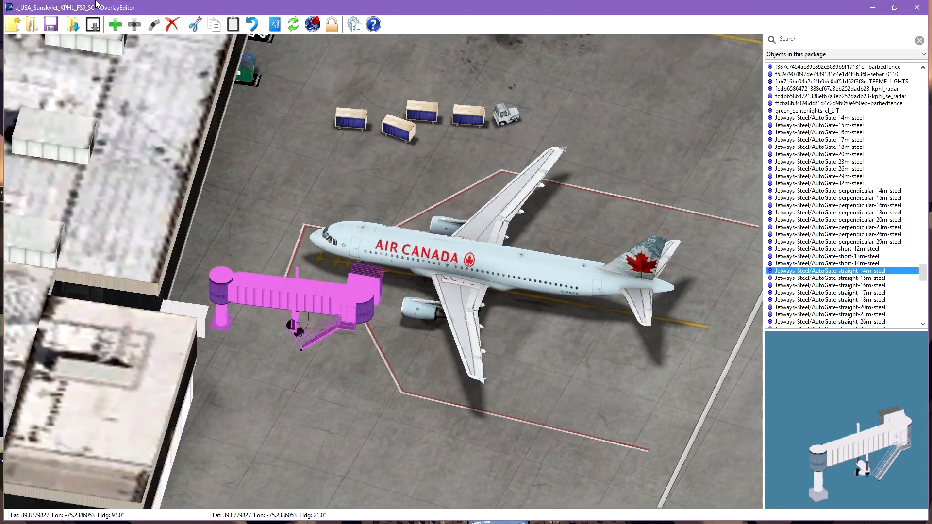
{"action": "key", "text": "End"}
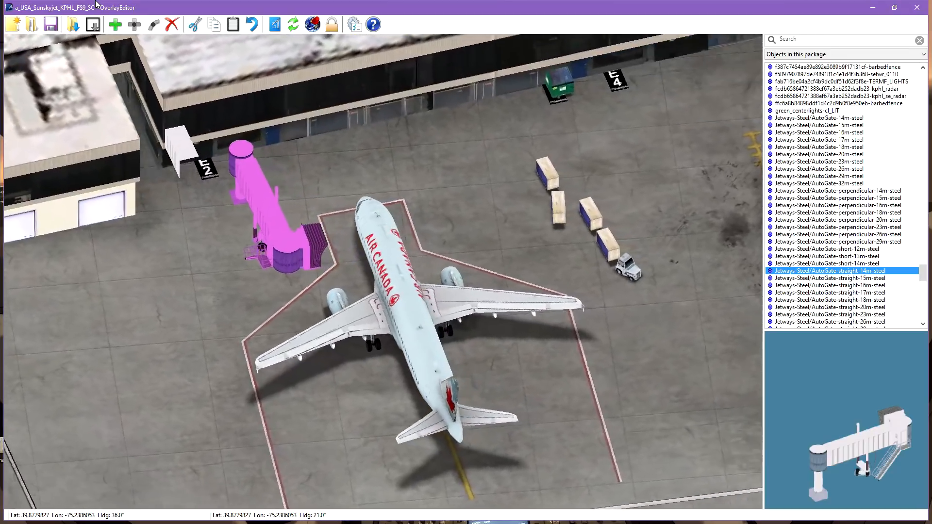
{"action": "key", "text": "End"}
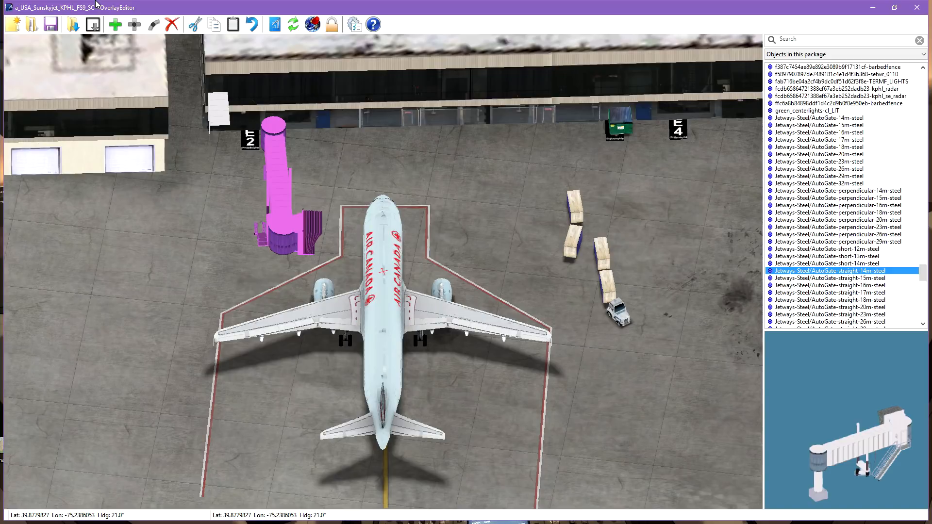
{"action": "key", "text": "w"}
{"action": "key", "text": "d"}
{"action": "key", "text": "a"}
{"action": "key", "text": "w"}
{"action": "key", "text": "d"}
{"action": "key", "text": "a"}
{"action": "key", "text": "w"}
{"action": "key", "text": "w"}
{"action": "key", "text": "w"}
{"action": "key", "text": "w"}
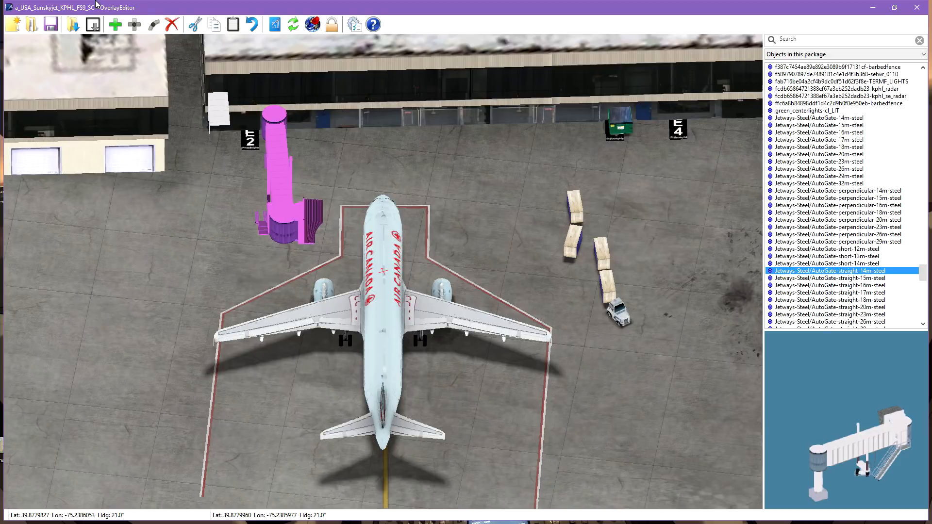
{"action": "key", "text": "w"}
{"action": "key", "text": "w"}
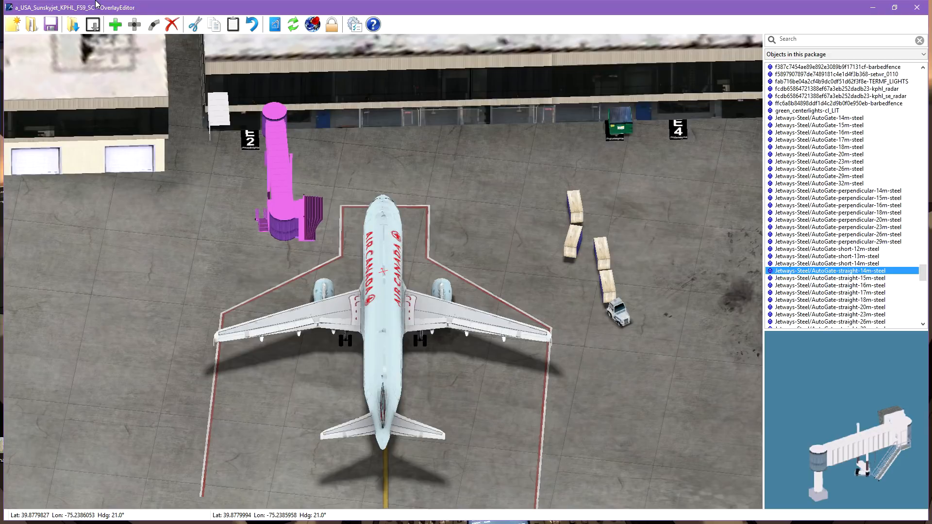
{"action": "key", "text": "Up"}
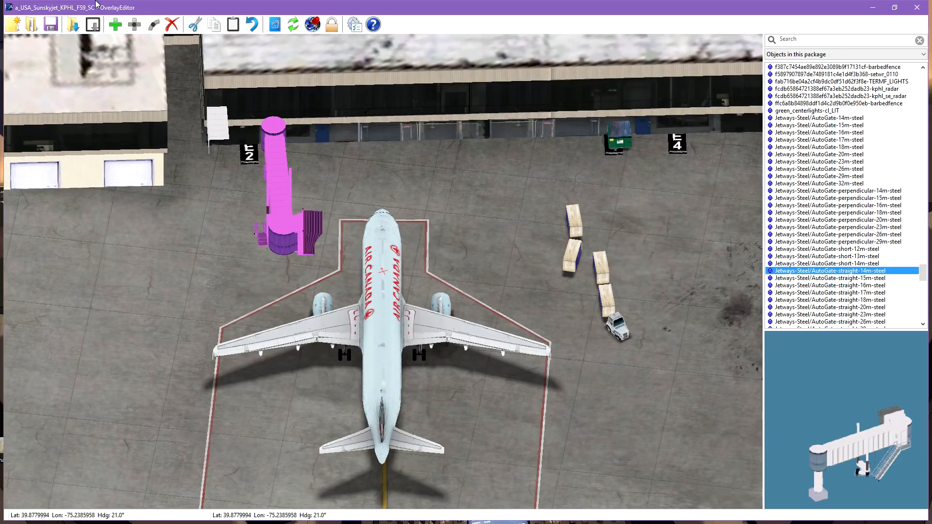
- Examine from several angles how the jetway lines up with the aircraft's forward door and the terminal building
{"action": "key", "text": "Home"}
{"action": "key", "text": "Home"}
{"action": "key", "text": "Home"}
{"action": "key", "text": "Home"}
{"action": "key", "text": "Home"}
{"action": "key", "text": "Home"}
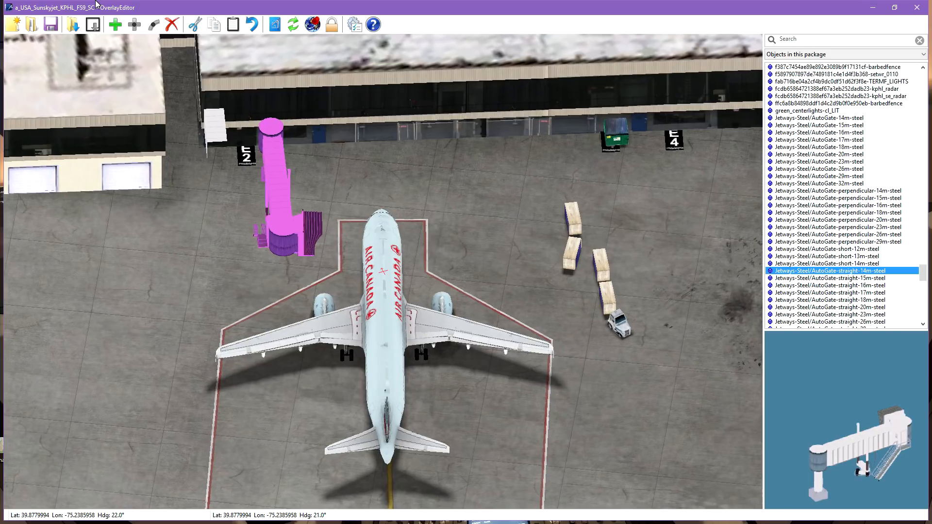
{"action": "key", "text": "Home"}
{"action": "key", "text": "Home"}
{"action": "key", "text": "Home"}
{"action": "key", "text": "Home"}
{"action": "key", "text": "Home"}
{"action": "key", "text": "Home"}
{"action": "key", "text": "Home"}
{"action": "key", "text": "Home"}
{"action": "key", "text": "Home"}
{"action": "key", "text": "Home"}
{"action": "key", "text": "Home"}
{"action": "key", "text": "Home"}
{"action": "key", "text": "Home"}
{"action": "key", "text": "Home"}
{"action": "key", "text": "Home"}
{"action": "key", "text": "Home"}
{"action": "key", "text": "Home"}
{"action": "key", "text": "Home"}
{"action": "key", "text": "Home"}
{"action": "key", "text": "Home"}
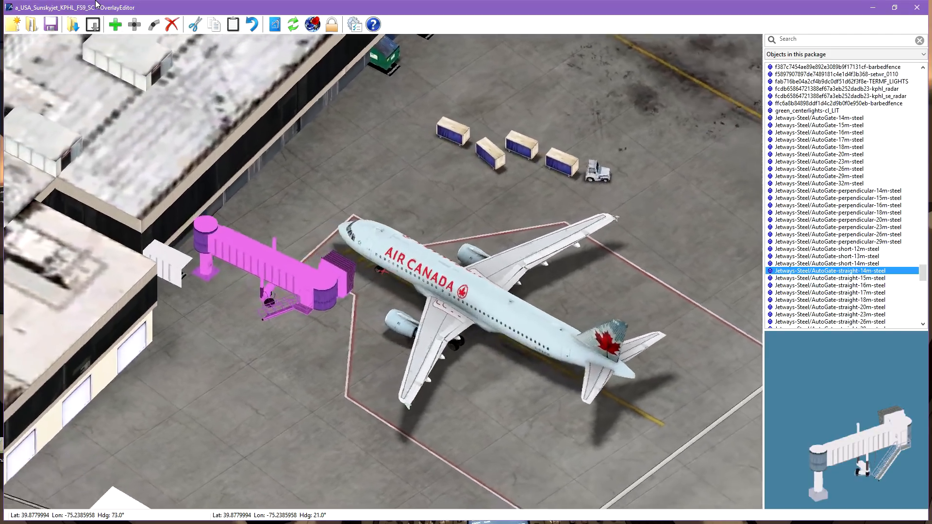
{"action": "key", "text": "Home"}
{"action": "key", "text": "Home"}
{"action": "key", "text": "Home"}
{"action": "key", "text": "Home"}
{"action": "key", "text": "Home"}
{"action": "key", "text": "Home"}
{"action": "key", "text": "Home"}
{"action": "key", "text": "Home"}
{"action": "key", "text": "Home"}
{"action": "key", "text": "Home"}
{"action": "key", "text": "Home"}
{"action": "key", "text": "Home"}
{"action": "key", "text": "Home"}
{"action": "key", "text": "Home"}
{"action": "key", "text": "Home"}
{"action": "key", "text": "Home"}
{"action": "key", "text": "Home"}
{"action": "key", "text": "Home"}
{"action": "key", "text": "Home"}
{"action": "key", "text": "Home"}
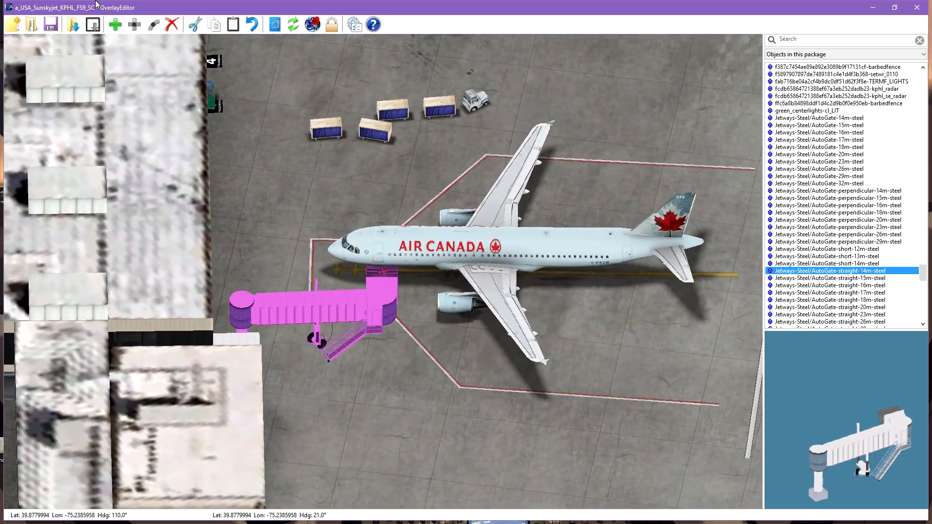
{"action": "key", "text": "End"}
{"action": "key", "text": "End"}
{"action": "key", "text": "End"}
{"action": "key", "text": "End"}
{"action": "key", "text": "End"}
{"action": "key", "text": "End"}
{"action": "key", "text": "End"}
{"action": "key", "text": "End"}
{"action": "key", "text": "End"}
{"action": "key", "text": "End"}
{"action": "key", "text": "End"}
{"action": "key", "text": "End"}
{"action": "key", "text": "End"}
{"action": "key", "text": "End"}
{"action": "key", "text": "End"}
{"action": "key", "text": "End"}
{"action": "key", "text": "End"}
{"action": "key", "text": "End"}
{"action": "key", "text": "End"}
{"action": "key", "text": "End"}
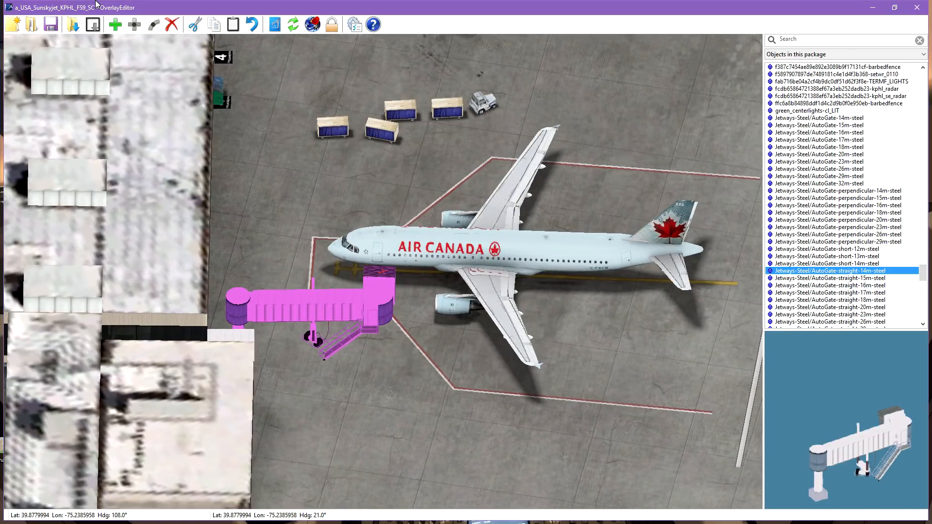
{"action": "key", "text": "End"}
{"action": "key", "text": "End"}
{"action": "key", "text": "End"}
{"action": "key", "text": "End"}
{"action": "key", "text": "End"}
{"action": "key", "text": "End"}
{"action": "key", "text": "End"}
{"action": "key", "text": "End"}
{"action": "key", "text": "End"}
{"action": "key", "text": "End"}
{"action": "key", "text": "End"}
{"action": "key", "text": "End"}
{"action": "key", "text": "End"}
{"action": "key", "text": "End"}
{"action": "key", "text": "End"}
{"action": "key", "text": "End"}
{"action": "key", "text": "End"}
{"action": "key", "text": "End"}
{"action": "key", "text": "End"}
{"action": "key", "text": "End"}
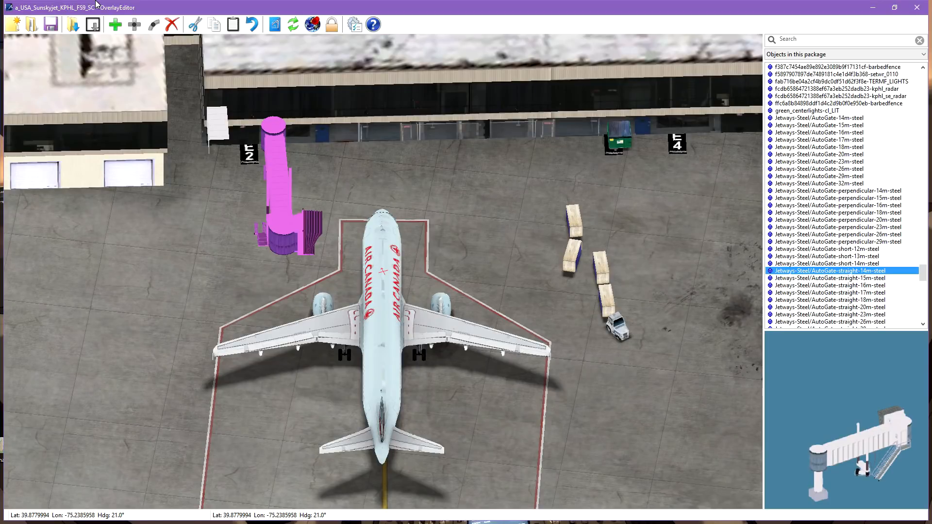
- Move the JetwayCon-05m-steel connector behind the jetway's terminal end, to about latitude 39.8781443, longitude -75.2386587
{"action": "left_click", "coordinate": [220, 125]}
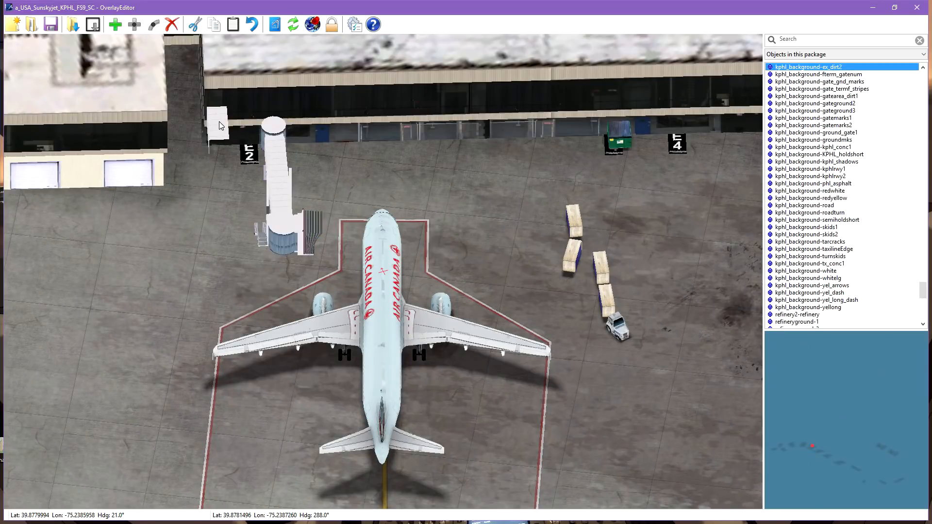
{"action": "left_click", "coordinate": [220, 125]}
{"action": "key", "text": "d"}
{"action": "key", "text": "d"}
{"action": "key", "text": "d"}
{"action": "key", "text": "d"}
{"action": "key", "text": "d"}
{"action": "key", "text": "d"}
{"action": "key", "text": "d"}
{"action": "key", "text": "d"}
{"action": "key", "text": "d"}
{"action": "key", "text": "d"}
{"action": "key", "text": "d"}
{"action": "key", "text": "d"}
{"action": "key", "text": "d"}
{"action": "key", "text": "d"}
{"action": "key", "text": "d"}
{"action": "key", "text": "d"}
{"action": "key", "text": "d"}
{"action": "key", "text": "d"}
{"action": "key", "text": "d"}
{"action": "key", "text": "d"}
{"action": "key", "text": "d"}
{"action": "key", "text": "d"}
{"action": "key", "text": "a"}
{"action": "key", "text": "a"}
{"action": "key", "text": "a"}
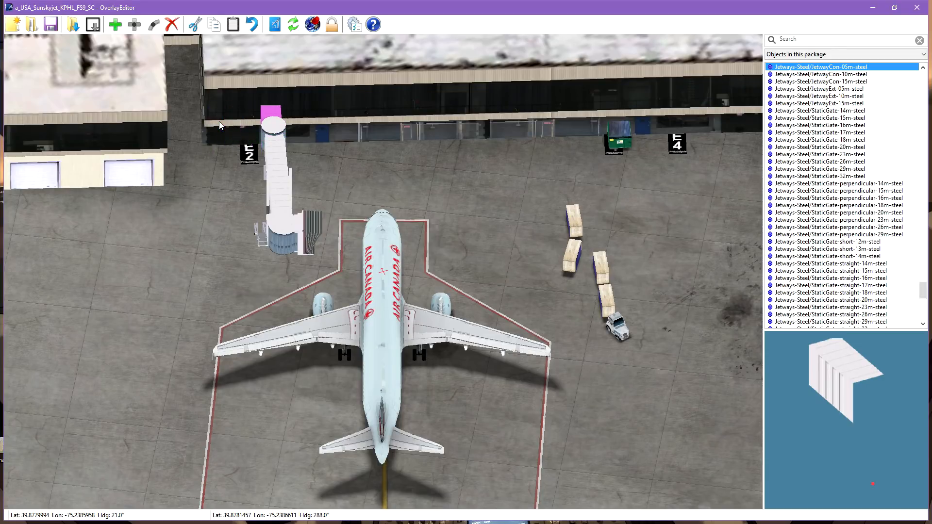
{"action": "key", "text": "d"}
{"action": "key", "text": "d"}
{"action": "key", "text": "d"}
{"action": "key", "text": "a"}
{"action": "key", "text": "s"}
- Examine from several angles how the connector joins the jetway to the terminal wall and how the jetway meets the aircraft
{"action": "key", "text": "Home"}
{"action": "key", "text": "Home"}
{"action": "key", "text": "Home"}
{"action": "key", "text": "Home"}
{"action": "key", "text": "Home"}
{"action": "key", "text": "Home"}
{"action": "key", "text": "Home"}
{"action": "key", "text": "Home"}
{"action": "key", "text": "Home"}
{"action": "key", "text": "Home"}
{"action": "key", "text": "Home"}
{"action": "key", "text": "Home"}
{"action": "key", "text": "Home"}
{"action": "key", "text": "Home"}
{"action": "key", "text": "Home"}
{"action": "key", "text": "Home"}
{"action": "key", "text": "Home"}
{"action": "key", "text": "Home"}
{"action": "key", "text": "Home"}
{"action": "key", "text": "Home"}
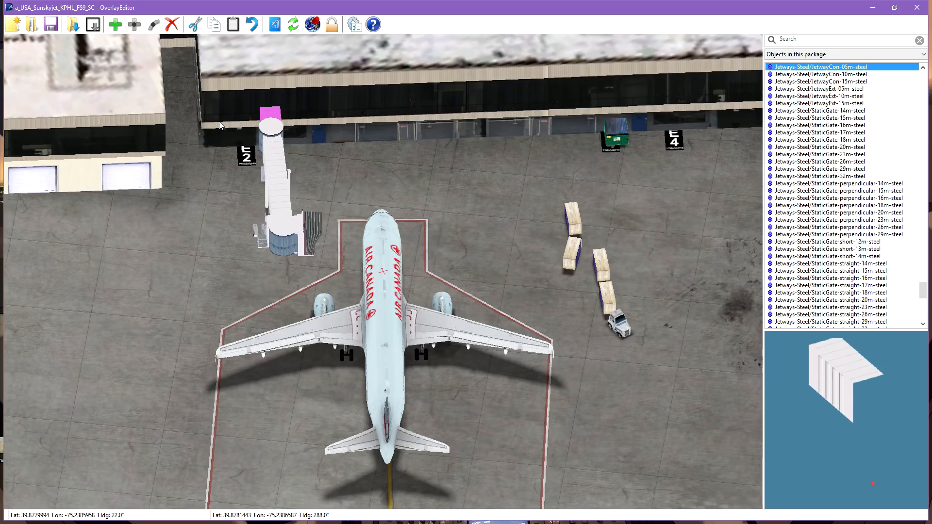
{"action": "key", "text": "Home"}
{"action": "key", "text": "Home"}
{"action": "key", "text": "Home"}
{"action": "key", "text": "Home"}
{"action": "key", "text": "Home"}
{"action": "key", "text": "Home"}
{"action": "key", "text": "Home"}
{"action": "key", "text": "Home"}
{"action": "key", "text": "Home"}
{"action": "key", "text": "Home"}
{"action": "key", "text": "Home"}
{"action": "key", "text": "Home"}
{"action": "key", "text": "Home"}
{"action": "key", "text": "Home"}
{"action": "key", "text": "Home"}
{"action": "key", "text": "Home"}
{"action": "key", "text": "Home"}
{"action": "key", "text": "Home"}
{"action": "key", "text": "Home"}
{"action": "key", "text": "Home"}
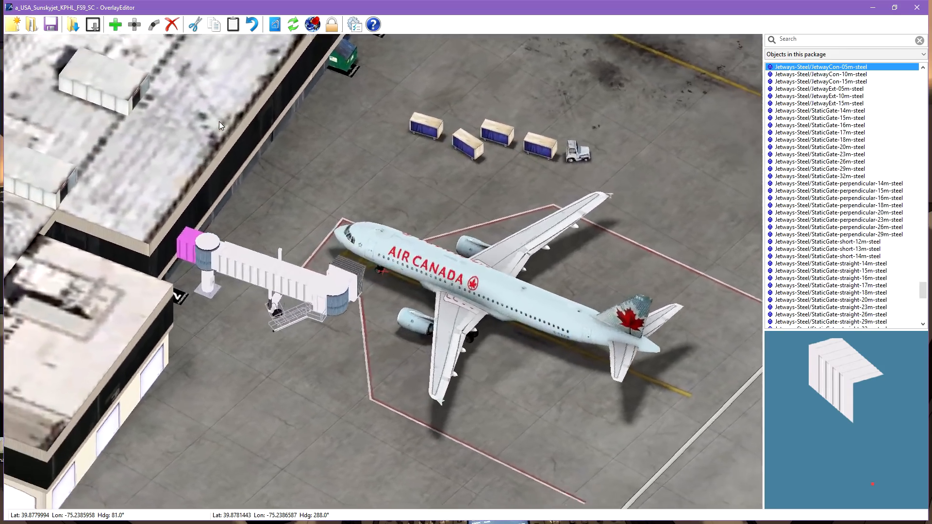
{"action": "key", "text": "End"}
{"action": "key", "text": "End"}
{"action": "key", "text": "End"}
{"action": "key", "text": "End"}
{"action": "key", "text": "End"}
{"action": "key", "text": "End"}
{"action": "key", "text": "End"}
{"action": "key", "text": "End"}
{"action": "key", "text": "End"}
{"action": "key", "text": "End"}
{"action": "key", "text": "End"}
{"action": "key", "text": "End"}
{"action": "key", "text": "End"}
{"action": "key", "text": "End"}
{"action": "key", "text": "End"}
{"action": "key", "text": "End"}
{"action": "key", "text": "End"}
{"action": "key", "text": "End"}
{"action": "key", "text": "End"}
{"action": "key", "text": "End"}
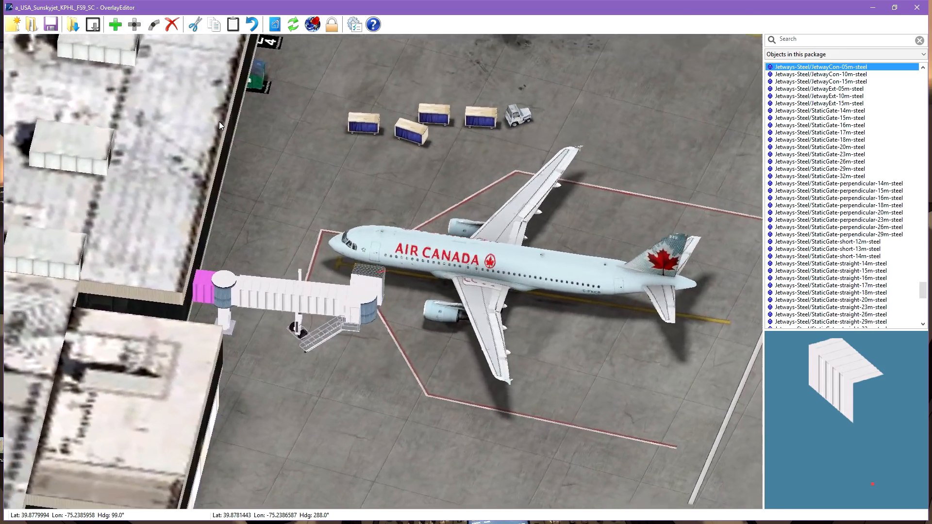
{"action": "key", "text": "End"}
{"action": "key", "text": "End"}
{"action": "key", "text": "End"}
{"action": "key", "text": "End"}
{"action": "key", "text": "End"}
{"action": "key", "text": "End"}
{"action": "key", "text": "End"}
{"action": "key", "text": "End"}
{"action": "key", "text": "End"}
{"action": "key", "text": "End"}
{"action": "key", "text": "End"}
{"action": "key", "text": "End"}
{"action": "key", "text": "End"}
{"action": "key", "text": "End"}
{"action": "key", "text": "End"}
{"action": "key", "text": "End"}
{"action": "key", "text": "End"}
{"action": "key", "text": "End"}
{"action": "key", "text": "End"}
{"action": "key", "text": "End"}
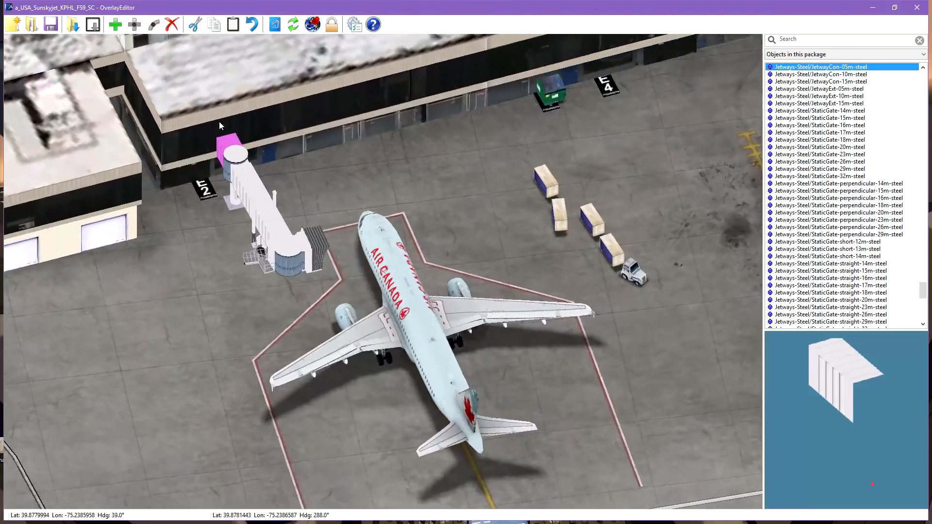
{"action": "key", "text": "End"}
{"action": "key", "text": "End"}
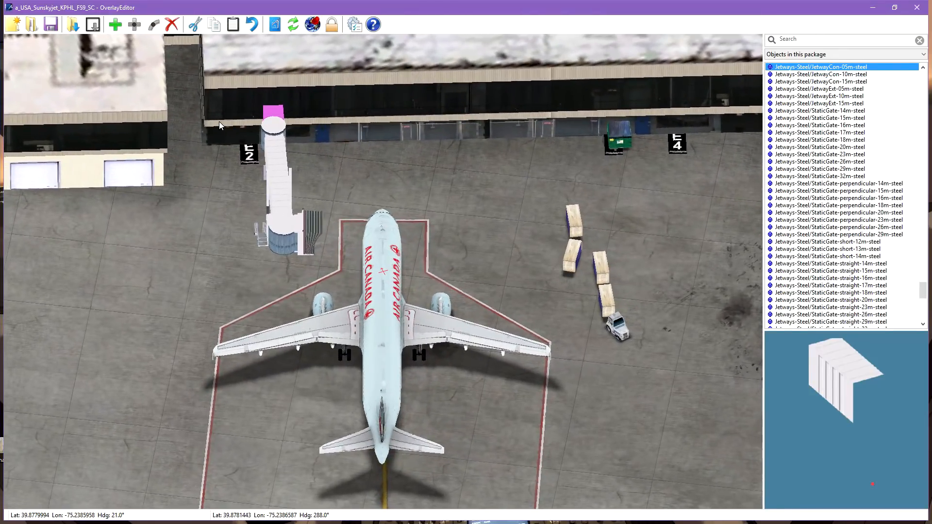
- Nudge the parked Air Canada A320 slightly back from the terminal, to about latitude 39.8780003, longitude -75.2385977
{"action": "left_click", "coordinate": [378, 318]}
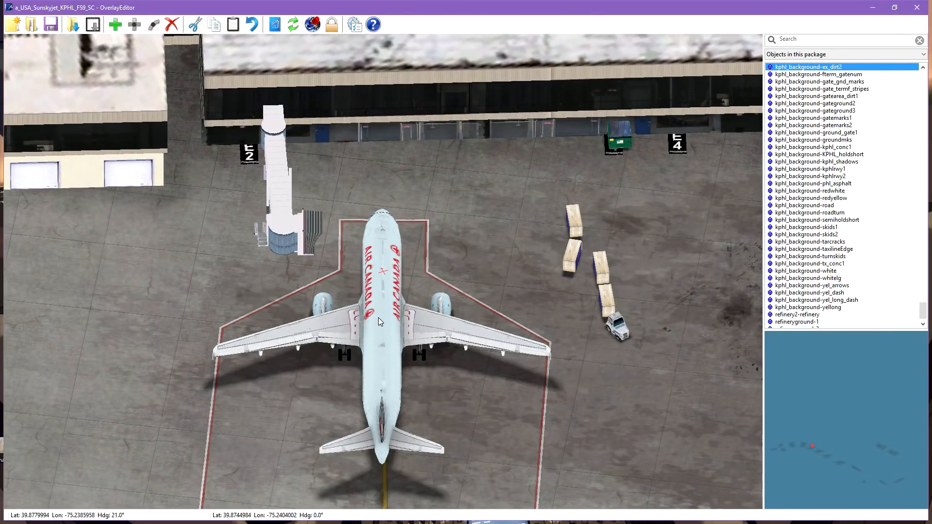
{"action": "left_click", "coordinate": [378, 318]}
{"action": "left_click", "coordinate": [377, 318]}
{"action": "left_click", "coordinate": [378, 318]}
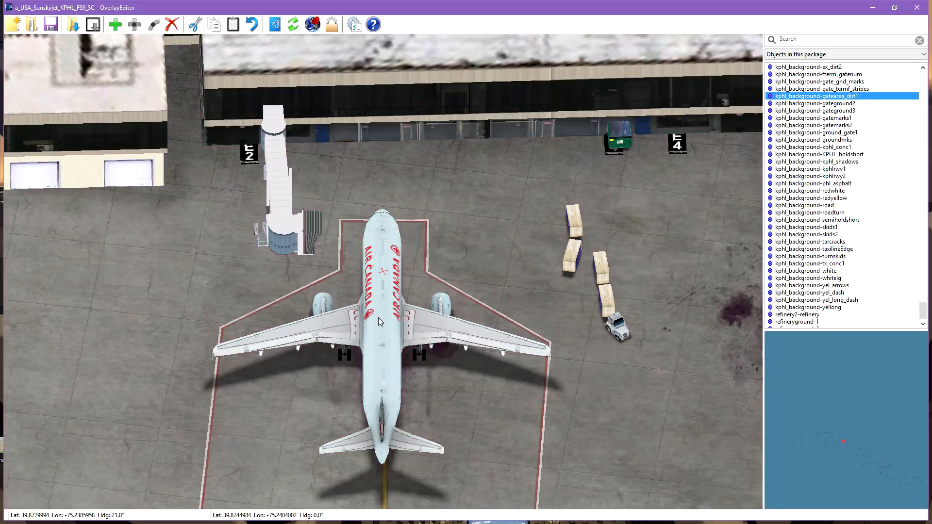
{"action": "left_click", "coordinate": [378, 318]}
{"action": "left_click", "coordinate": [379, 318]}
{"action": "left_click", "coordinate": [378, 318]}
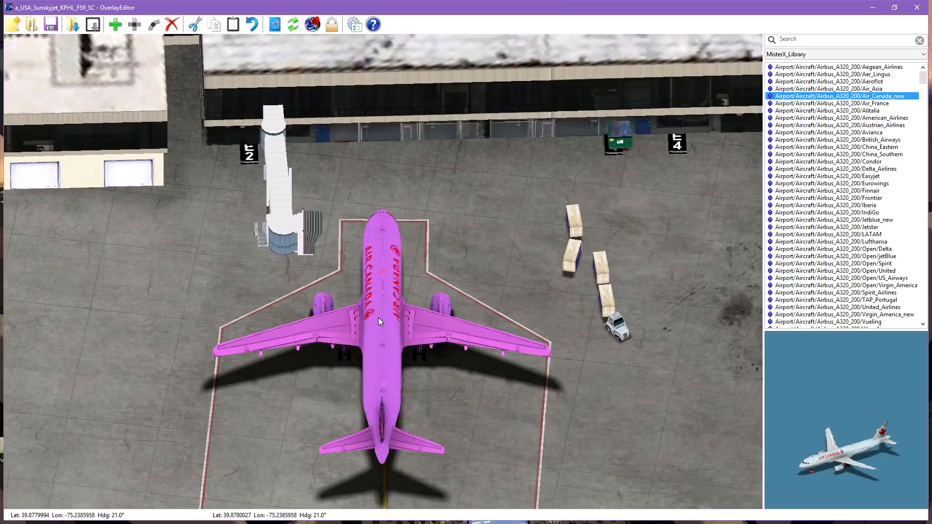
{"action": "key", "text": "s"}
{"action": "key", "text": "s"}
{"action": "key", "text": "s"}
{"action": "key", "text": "s"}
{"action": "key", "text": "d"}
{"action": "key", "text": "a"}
{"action": "key", "text": "a"}
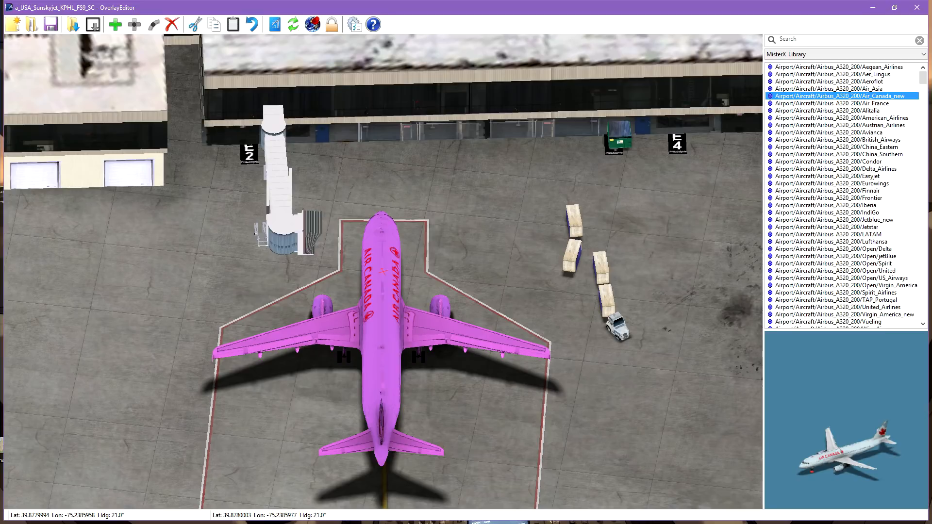
- Browse the MisterX_Library objects for a docking guidance object for the gate
{"action": "scroll", "coordinate": [818, 231], "scroll_direction": "down", "scroll_amount": 15}
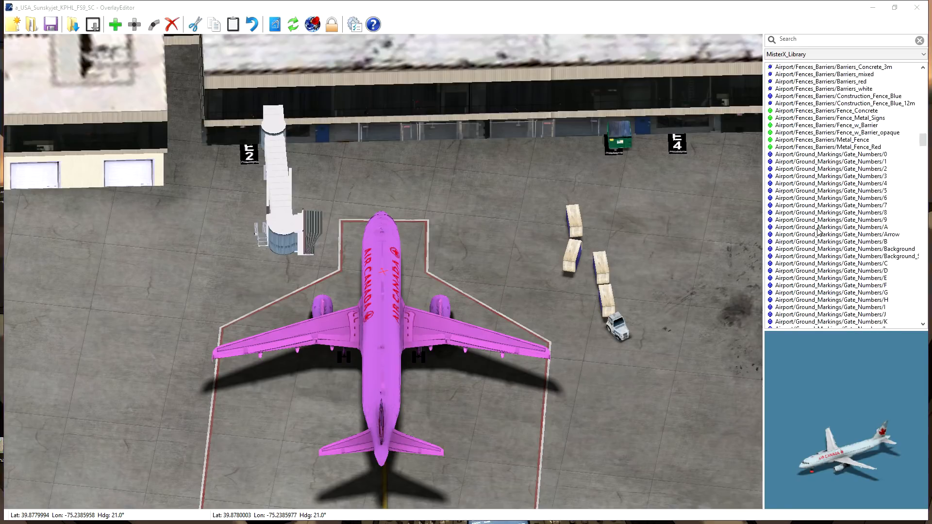
{"action": "scroll", "coordinate": [819, 231], "scroll_direction": "down", "scroll_amount": 20}
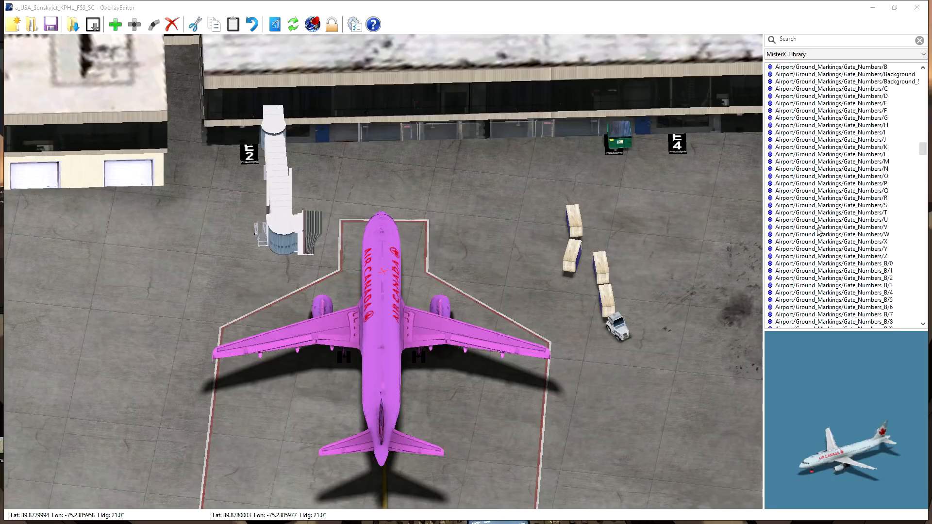
{"action": "scroll", "coordinate": [819, 231], "scroll_direction": "down", "scroll_amount": 19}
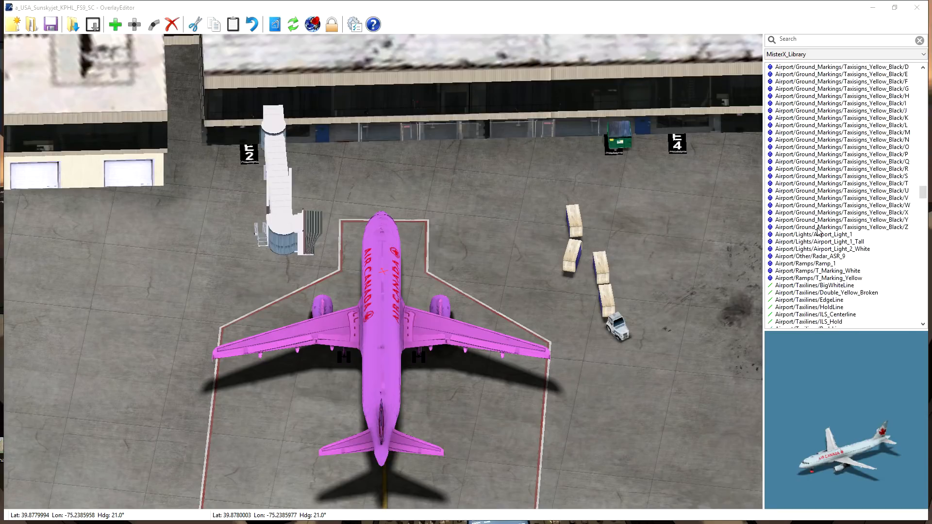
{"action": "scroll", "coordinate": [819, 231], "scroll_direction": "down", "scroll_amount": 20}
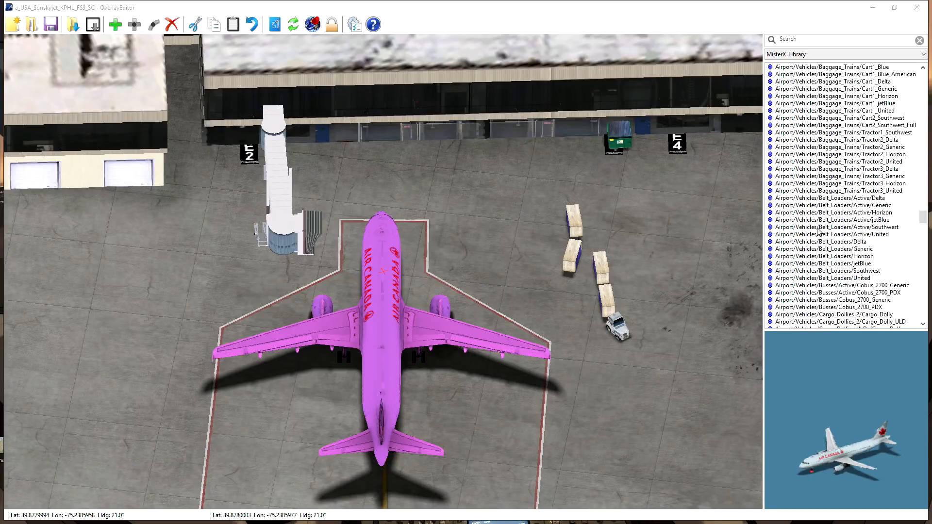
{"action": "scroll", "coordinate": [819, 231], "scroll_direction": "down", "scroll_amount": 20}
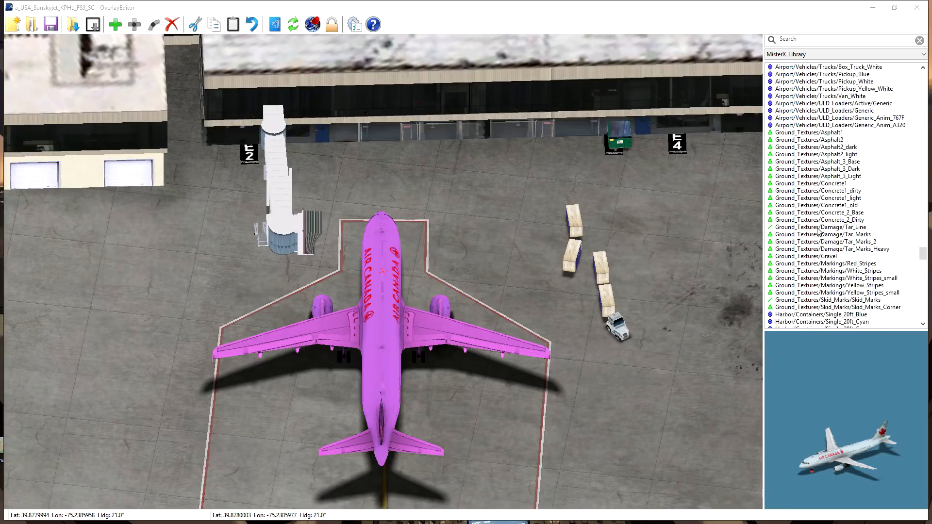
{"action": "scroll", "coordinate": [819, 231], "scroll_direction": "down", "scroll_amount": 20}
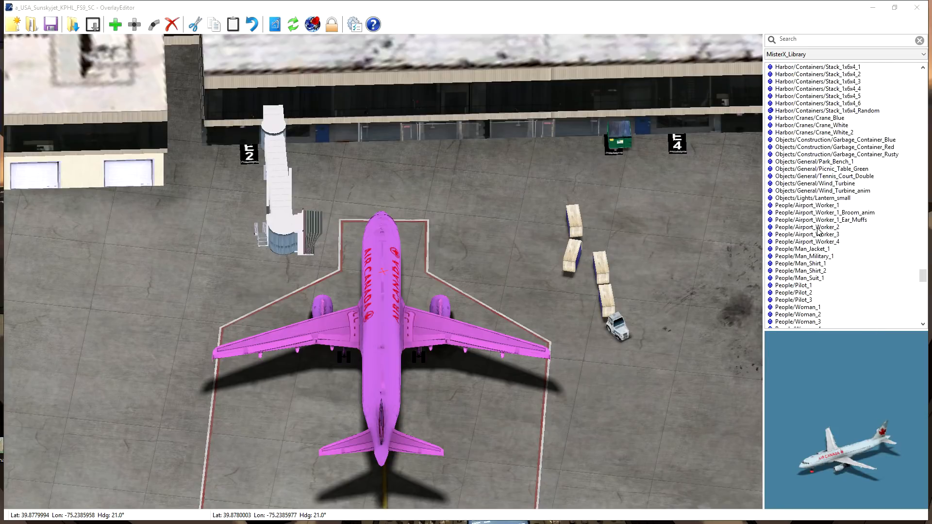
{"action": "scroll", "coordinate": [819, 231], "scroll_direction": "down", "scroll_amount": 20}
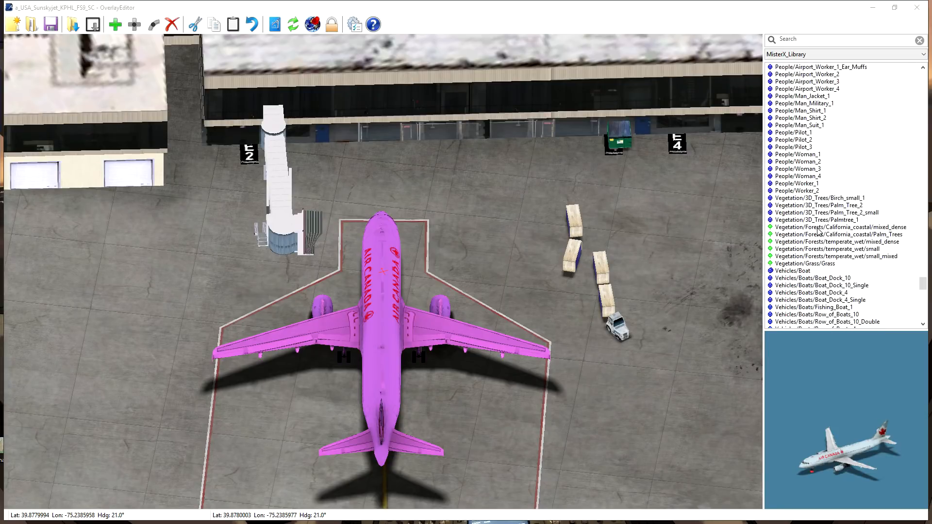
{"action": "scroll", "coordinate": [819, 231], "scroll_direction": "down", "scroll_amount": 10}
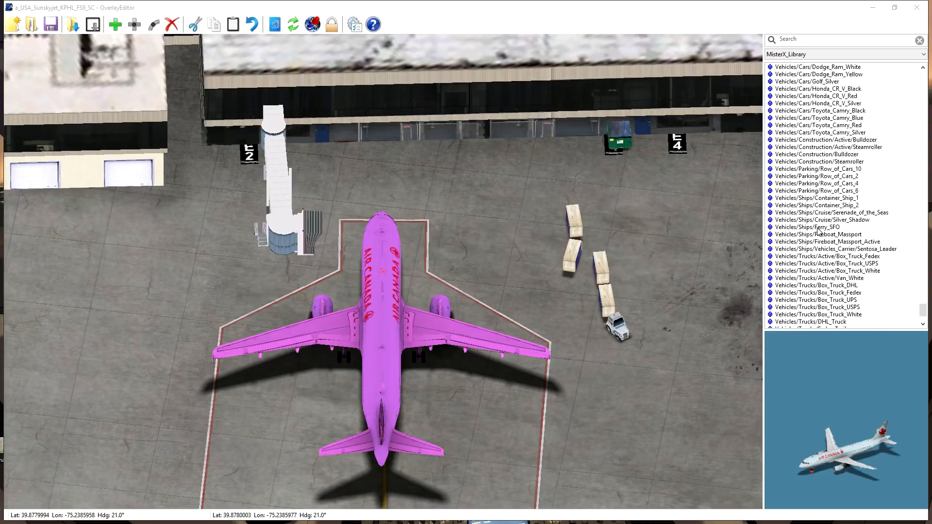
- Search the object library for DGS and add the DGSs-Marshaller/Marshaller object to the apron
{"action": "left_click", "coordinate": [821, 39]}
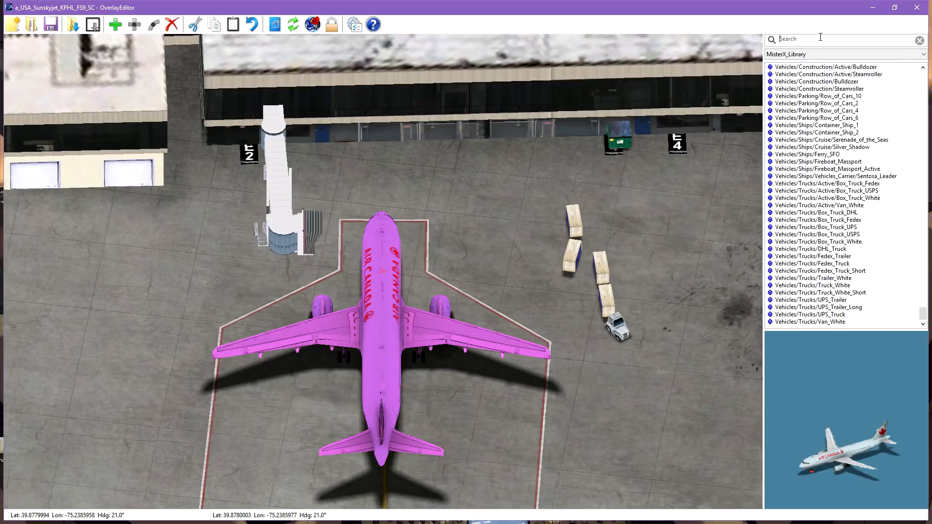
{"action": "type", "text": "DGS"}
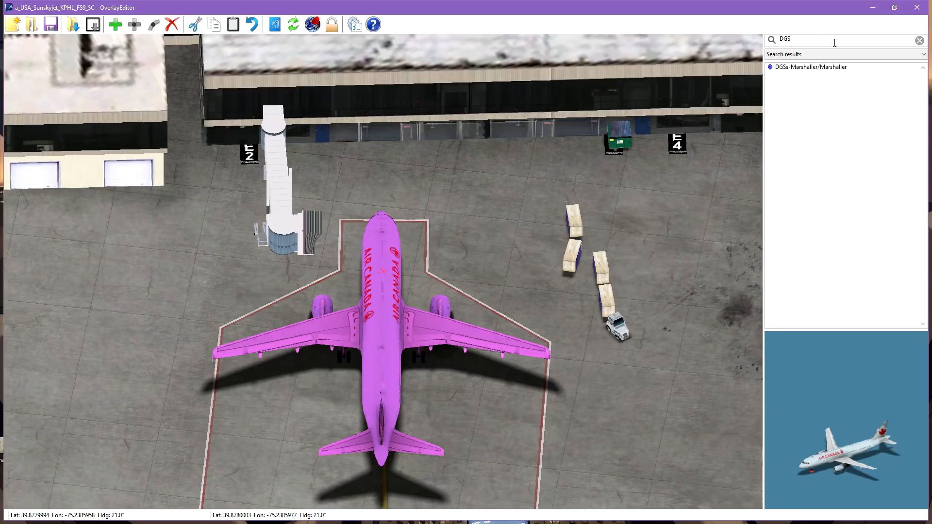
{"action": "left_click", "coordinate": [820, 68]}
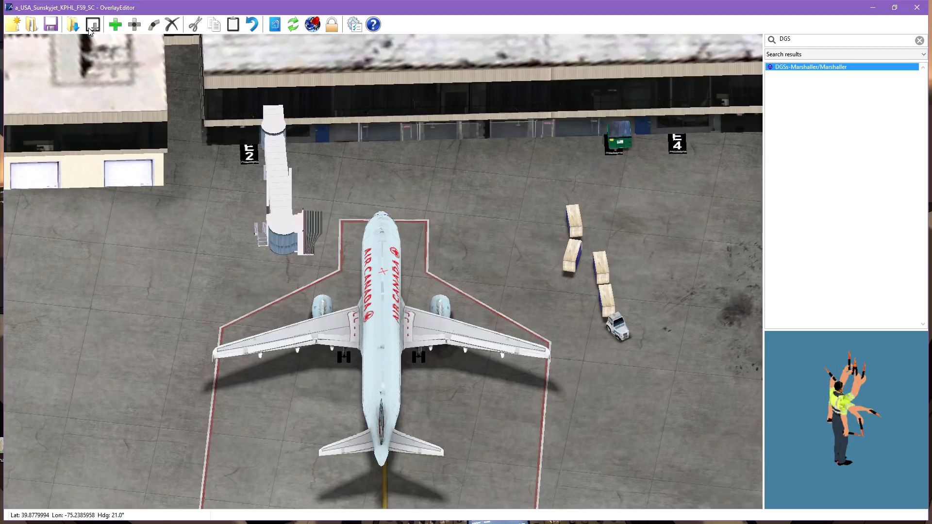
{"action": "left_click", "coordinate": [116, 26]}
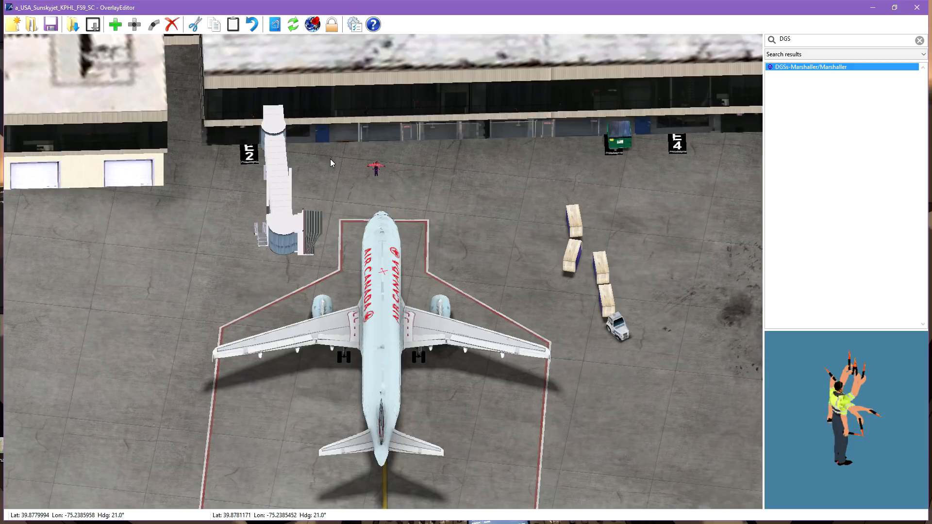
- Nudge the marshaller into place between the aircraft's nose and the terminal, at about latitude 39.8781271, longitude -75.2385395
{"action": "key", "text": "Up"}
{"action": "key", "text": "Up"}
{"action": "key", "text": "Up"}
{"action": "key", "text": "Up"}
{"action": "key", "text": "Down"}
{"action": "key", "text": "Down"}
{"action": "key", "text": "Up"}
{"action": "key", "text": "Down"}
{"action": "key", "text": "Up"}
{"action": "key", "text": "a"}
{"action": "key", "text": "d"}
{"action": "middle_click_drag", "start_coordinate": [87, 269], "coordinate": [472, 219]}
{"action": "middle_click_drag", "start_coordinate": [338, 222], "coordinate": [369, 288]}
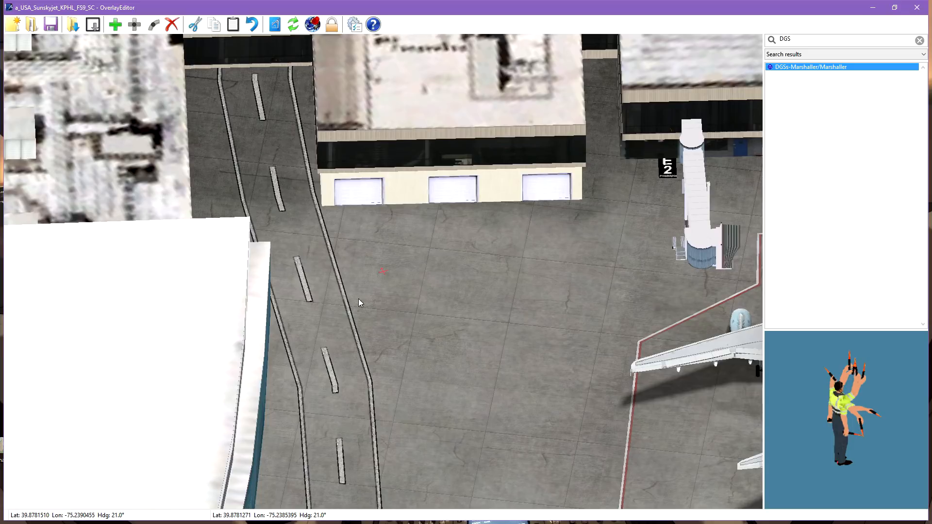
{"action": "middle_click_drag", "start_coordinate": [360, 213], "coordinate": [380, 178]}
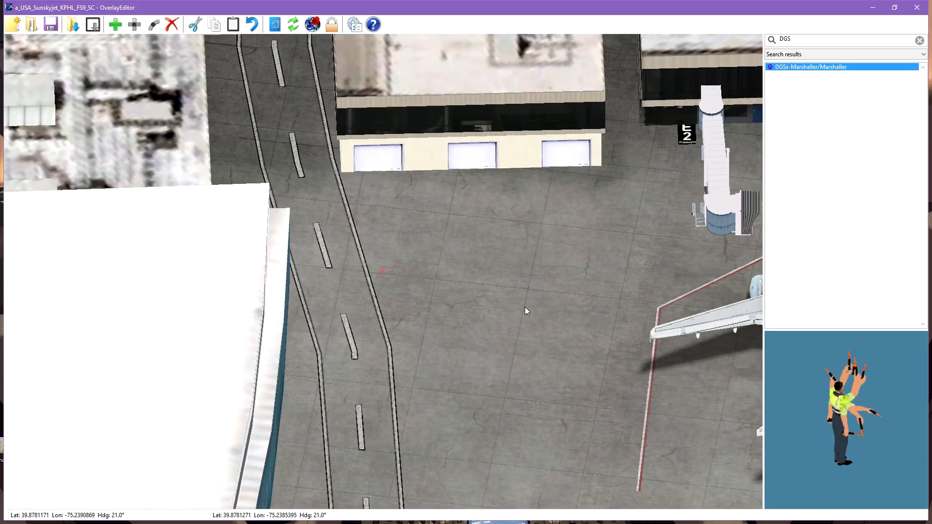
{"action": "middle_click_drag", "start_coordinate": [578, 286], "coordinate": [350, 303]}
{"action": "middle_click_drag", "start_coordinate": [493, 270], "coordinate": [326, 292]}
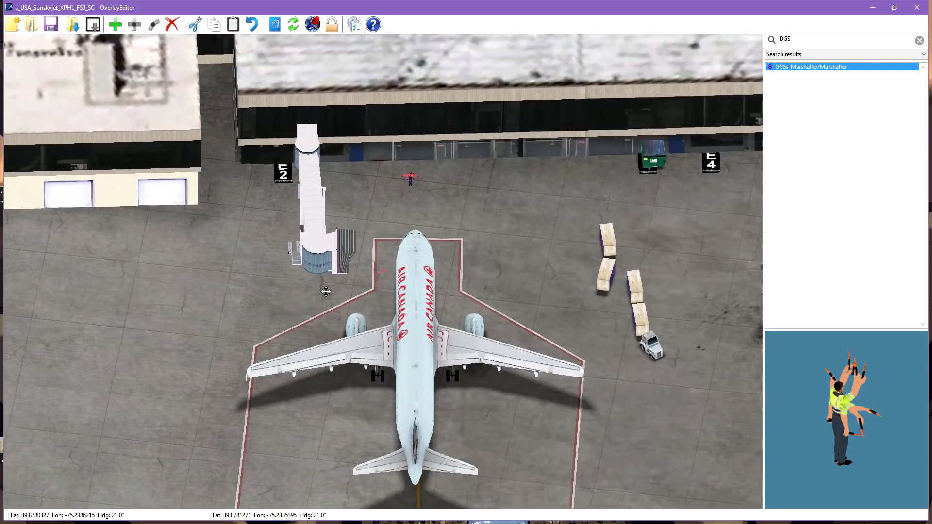
- Nudge the E2 gate number sign clear of the jetway, to about latitude 39.8781863, longitude -75.2386845
{"action": "middle_click_drag", "start_coordinate": [338, 194], "coordinate": [420, 275]}
{"action": "left_click", "coordinate": [321, 238]}
{"action": "left_click", "coordinate": [321, 241]}
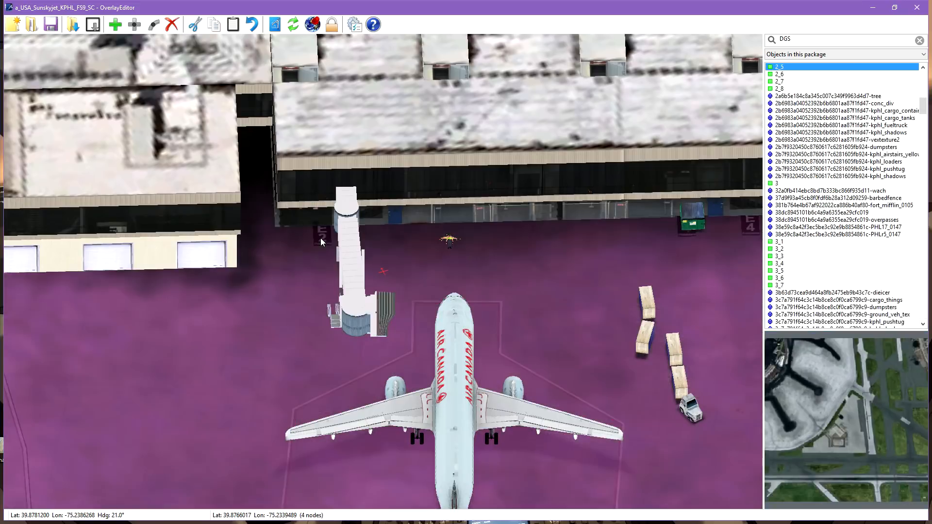
{"action": "left_click", "coordinate": [322, 241]}
{"action": "left_click", "coordinate": [322, 242]}
{"action": "left_click", "coordinate": [323, 242]}
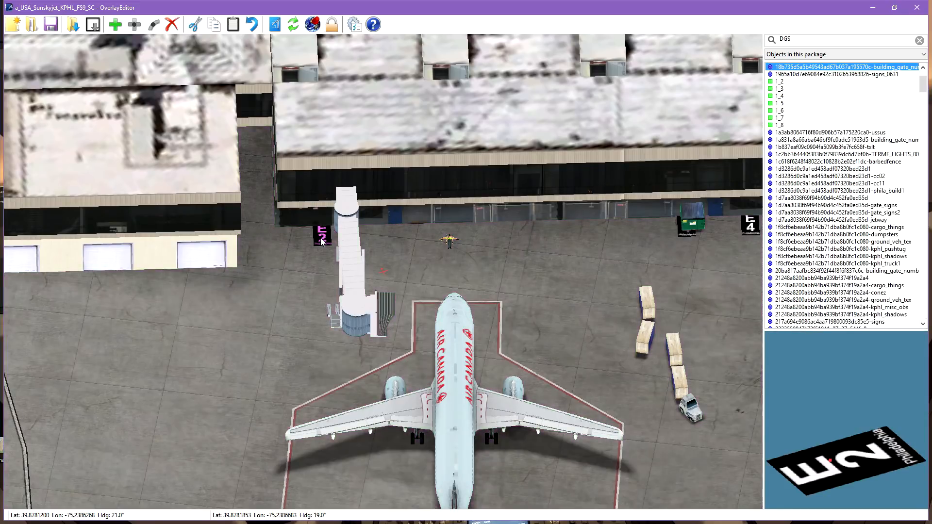
{"action": "key", "text": "Left"}
{"action": "key", "text": "Left"}
{"action": "key", "text": "Left"}
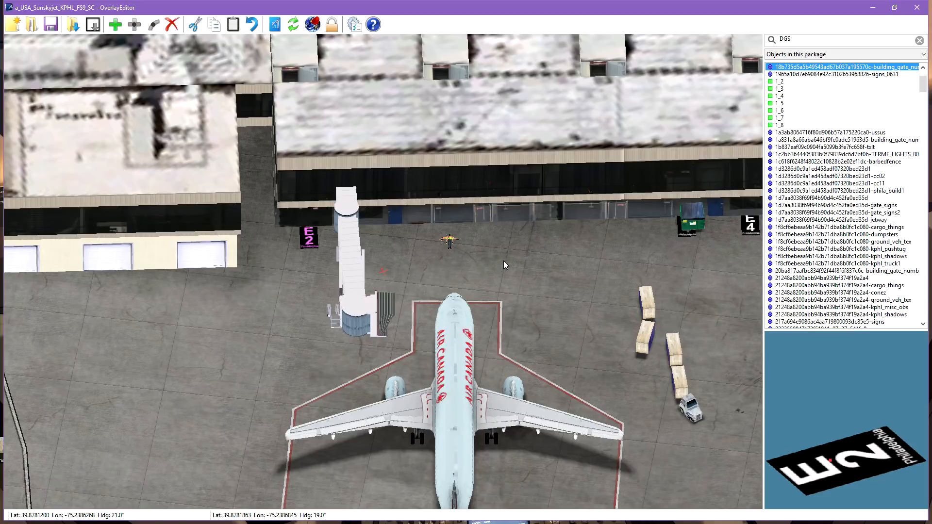
- Select the parked Air Canada A320 at gate E2 rather than the ground objects beneath it
{"action": "middle_click_drag", "start_coordinate": [696, 292], "coordinate": [456, 236]}
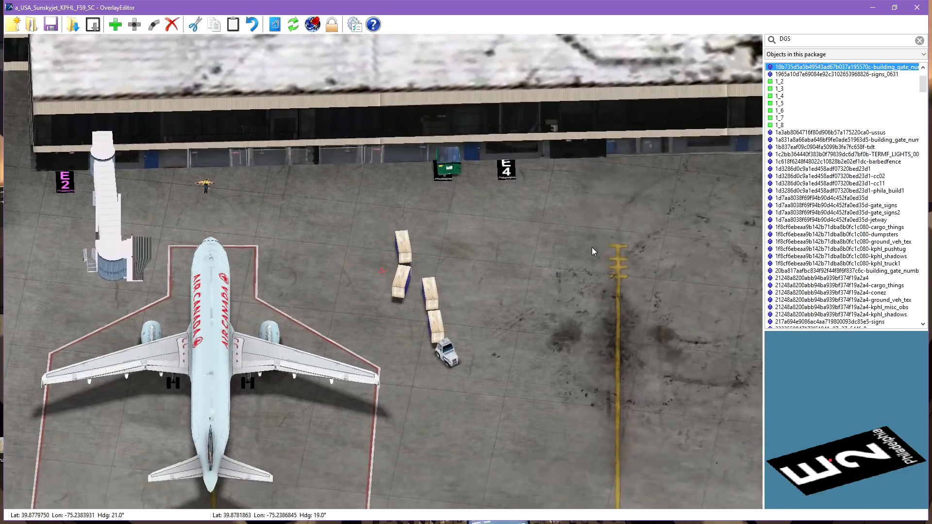
{"action": "middle_click_drag", "start_coordinate": [592, 247], "coordinate": [568, 255]}
{"action": "left_click", "coordinate": [193, 333]}
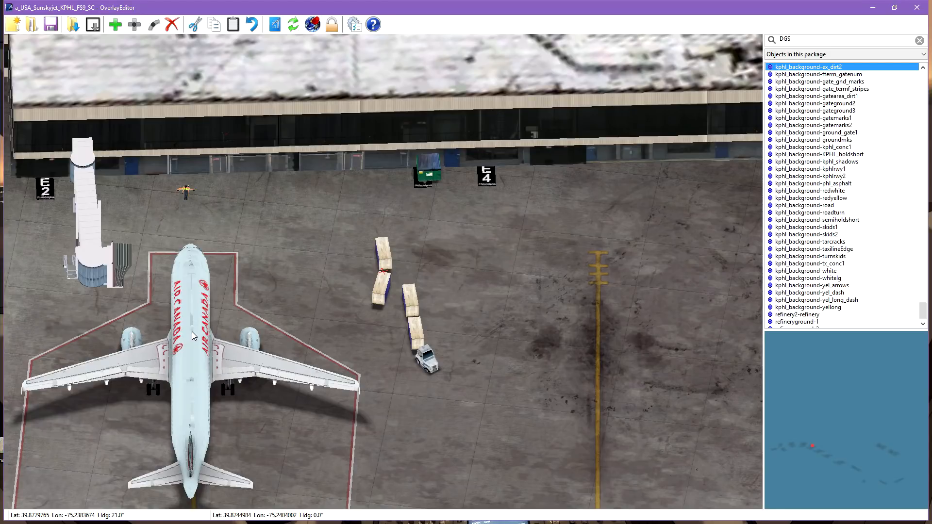
{"action": "middle_click_drag", "start_coordinate": [270, 346], "coordinate": [383, 323]}
{"action": "left_click", "coordinate": [305, 330]}
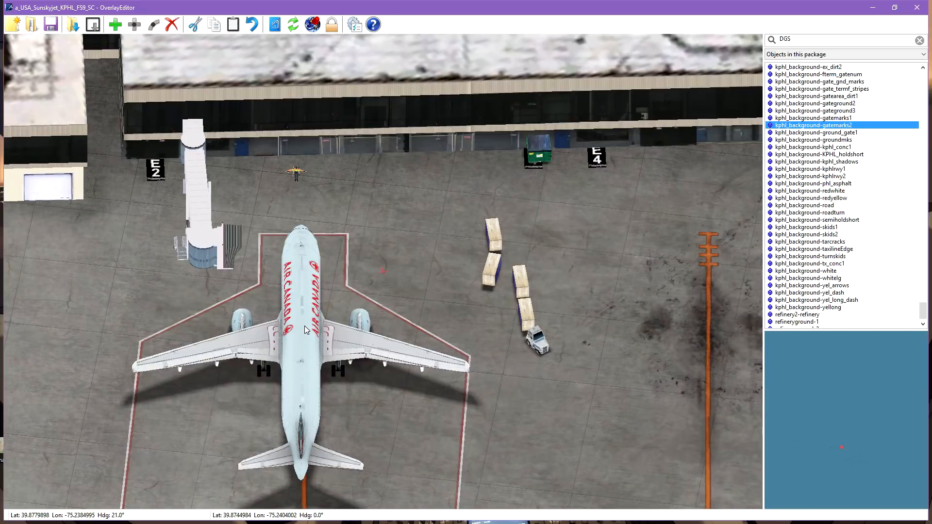
{"action": "left_click", "coordinate": [305, 329]}
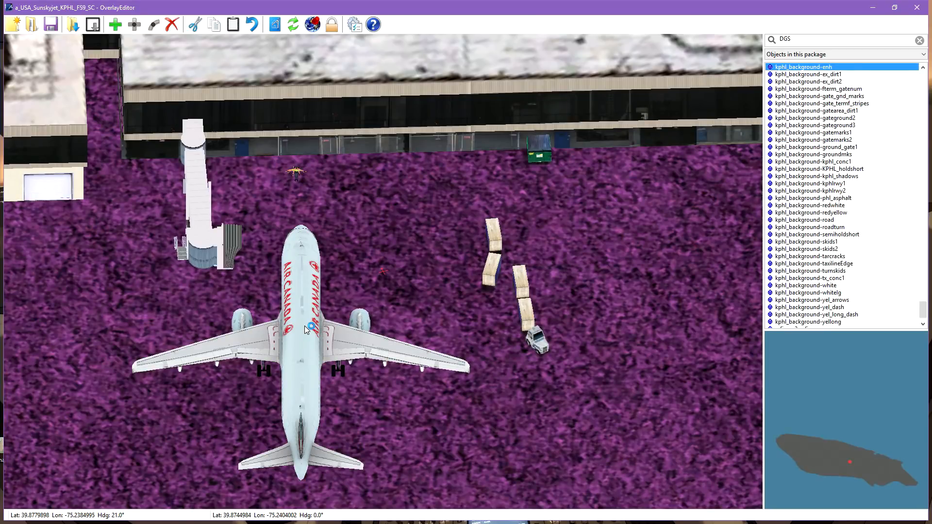
{"action": "left_click", "coordinate": [305, 325]}
{"action": "left_click", "coordinate": [305, 325]}
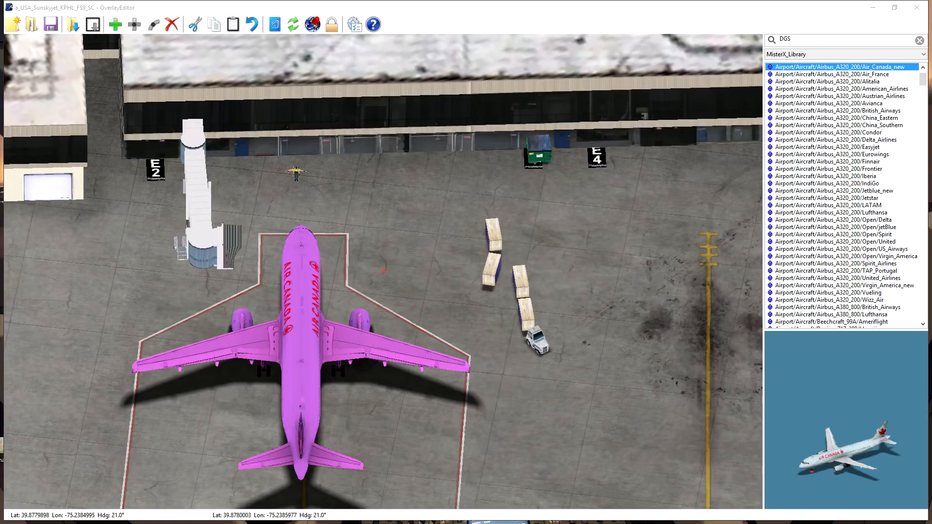
- In Notepad, write an underlined Gate E2 heading with the coordinates 39.8779898, -75.2384995 and heading 21.0 degrees
{"action": "left_click_drag", "start_coordinate": [931, 202], "coordinate": [619, 62]}
{"action": "type", "text": "Gate E2 "}
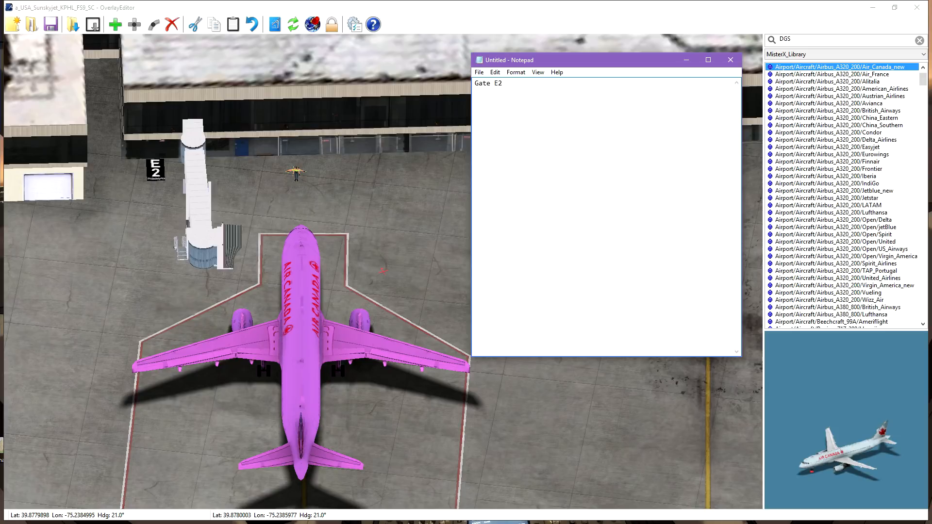
{"action": "type", "text": "========="}
{"action": "type", "text": "39.8779898 -75.2384995 21"}
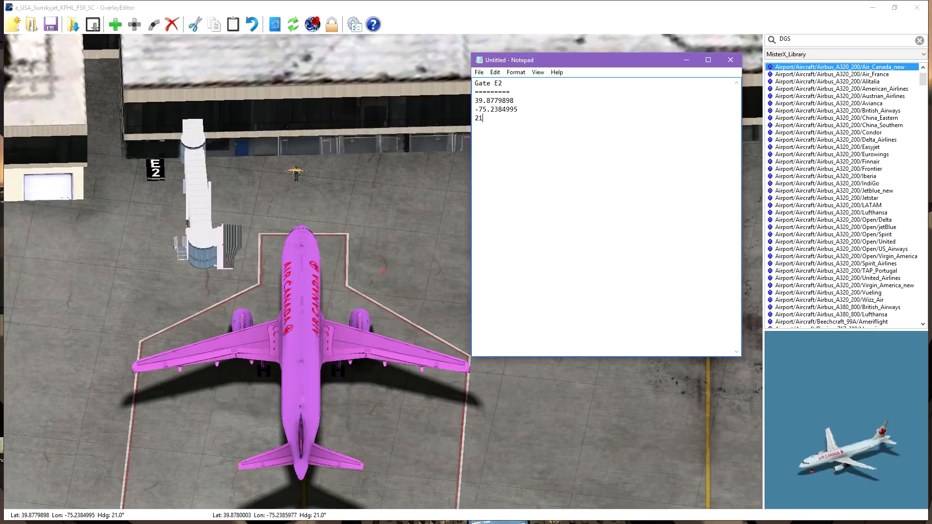
{"action": "type", "text": ".0 degrees  "}
- Add an underlined Gate E4 heading below the E2 notes, and move the notes window out of the way
{"action": "type", "text": "Gate E4"}
{"action": "key", "text": "Return"}
{"action": "type", "text": "==========="}
{"action": "key", "text": "BackSpace"}
{"action": "key", "text": "Return"}
{"action": "left_click_drag", "start_coordinate": [581, 63], "coordinate": [931, 112]}
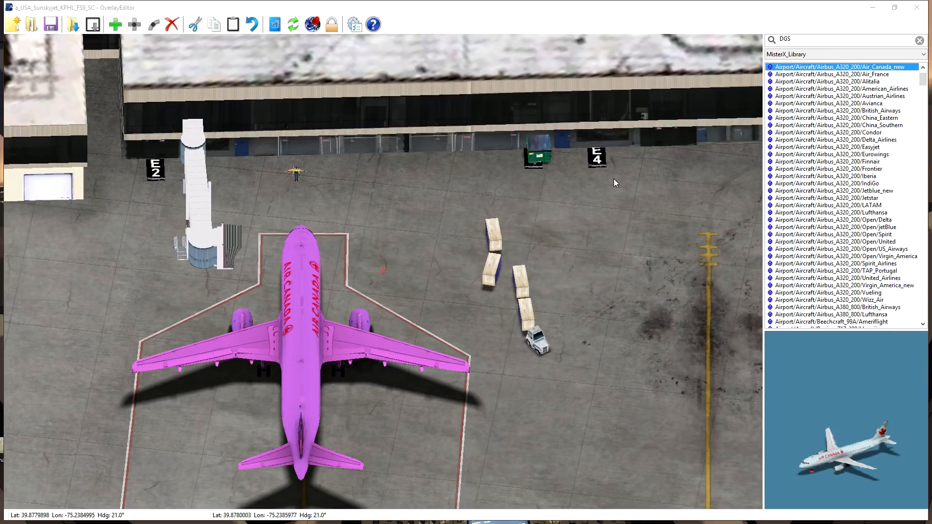
- Move the selected A320 from gate E2 across to the E4 lead-in line, at about latitude 39.8778859, longitude -75.2381399
{"action": "middle_click_drag", "start_coordinate": [473, 237], "coordinate": [393, 250]}
{"action": "scroll", "coordinate": [402, 227], "scroll_direction": "down", "scroll_amount": 3}
{"action": "scroll", "coordinate": [392, 252], "scroll_direction": "up", "scroll_amount": 2}
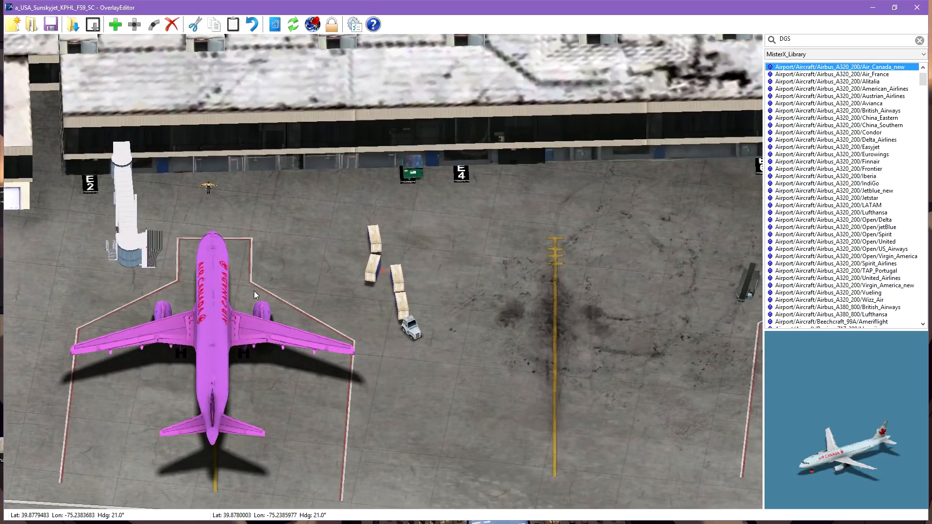
{"action": "key", "text": "Right"}
{"action": "key", "text": "Right"}
{"action": "key", "text": "Right"}
{"action": "key", "text": "Right"}
{"action": "key", "text": "Right"}
{"action": "key", "text": "Right"}
{"action": "key", "text": "Right"}
{"action": "key", "text": "Right"}
{"action": "key", "text": "Right"}
{"action": "key", "text": "Right"}
{"action": "key", "text": "Right"}
{"action": "key", "text": "Right"}
{"action": "key", "text": "Right"}
{"action": "key", "text": "Right"}
{"action": "key", "text": "Right"}
{"action": "key", "text": "Right"}
{"action": "key", "text": "Right"}
{"action": "key", "text": "Right"}
{"action": "key", "text": "Right"}
{"action": "key", "text": "Right"}
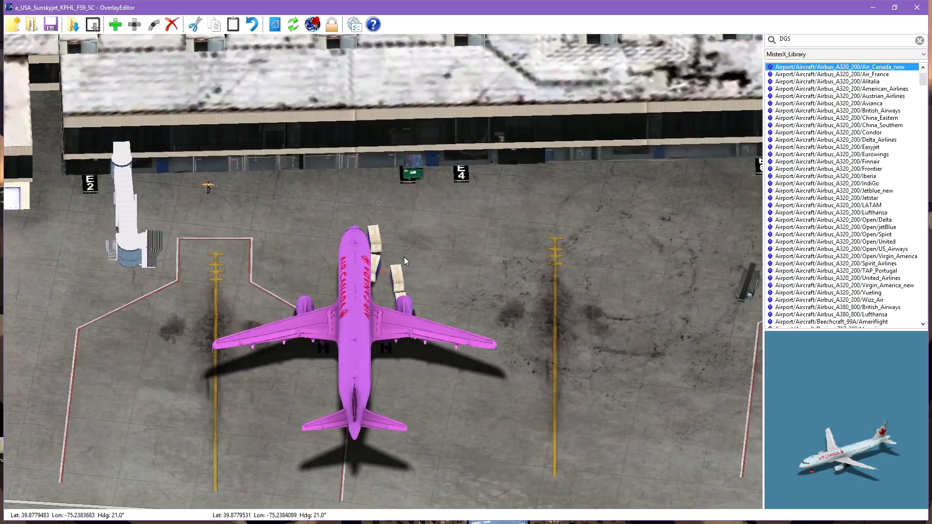
{"action": "key", "text": "Right"}
{"action": "key", "text": "Right"}
{"action": "key", "text": "Right"}
{"action": "key", "text": "Right"}
{"action": "key", "text": "Right"}
{"action": "key", "text": "Right"}
{"action": "key", "text": "Right"}
{"action": "key", "text": "Right"}
{"action": "key", "text": "Right"}
{"action": "key", "text": "Right"}
{"action": "key", "text": "Right"}
{"action": "key", "text": "Right"}
{"action": "key", "text": "Right"}
{"action": "key", "text": "Right"}
{"action": "key", "text": "Right"}
{"action": "key", "text": "Right"}
{"action": "key", "text": "Right"}
{"action": "key", "text": "Right"}
{"action": "key", "text": "Right"}
{"action": "key", "text": "Right"}
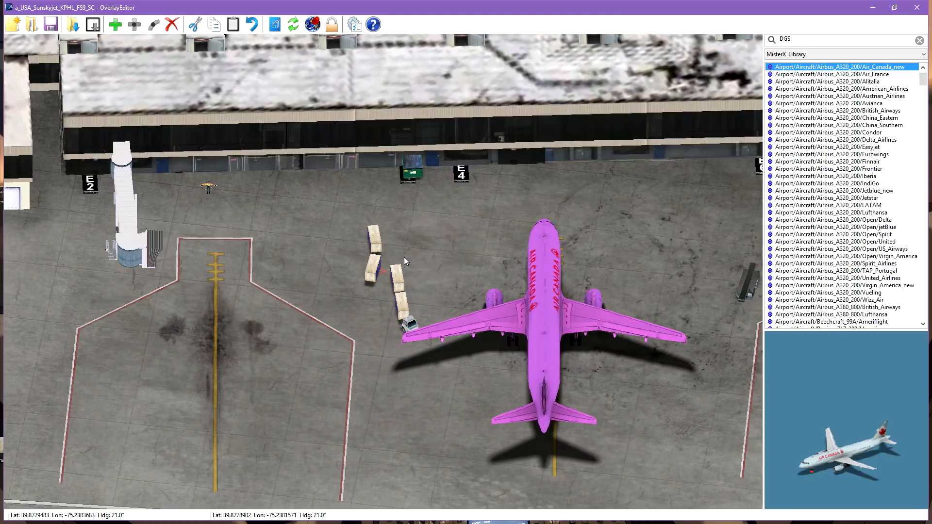
{"action": "key", "text": "Right"}
{"action": "key", "text": "Right"}
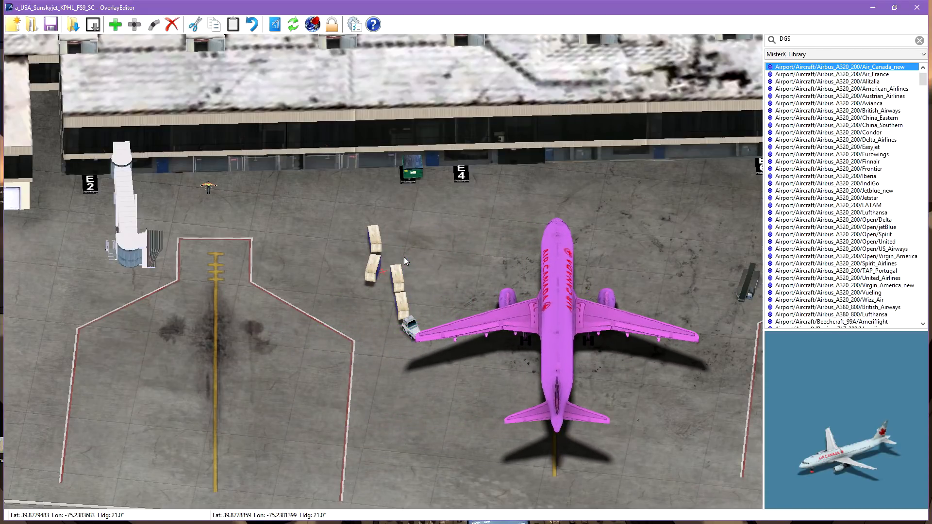
- Fine-tune the A320 on the E4 stopping marks from a side view, at about latitude 39.8778925, longitude -75.2381409
{"action": "scroll", "coordinate": [407, 276], "scroll_direction": "up", "scroll_amount": 5}
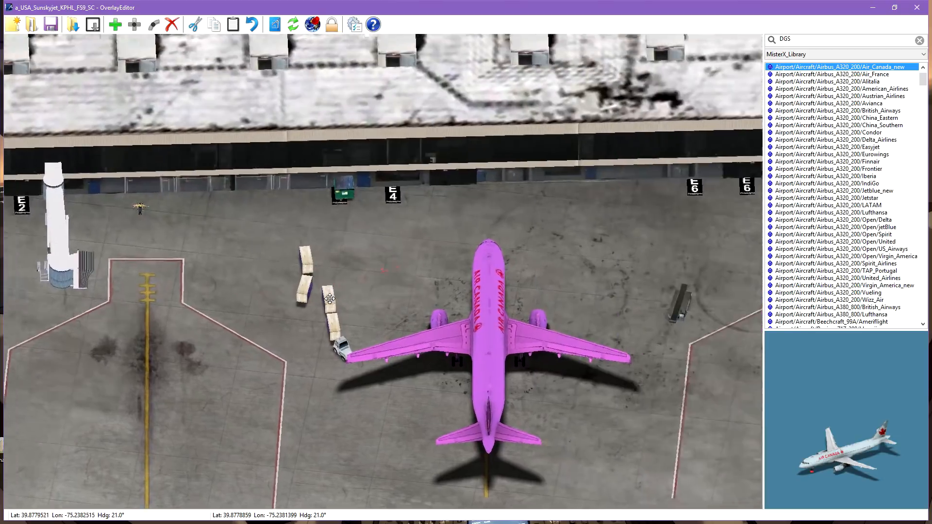
{"action": "scroll", "coordinate": [445, 281], "scroll_direction": "up", "scroll_amount": 2}
{"action": "scroll", "coordinate": [415, 310], "scroll_direction": "down", "scroll_amount": 5}
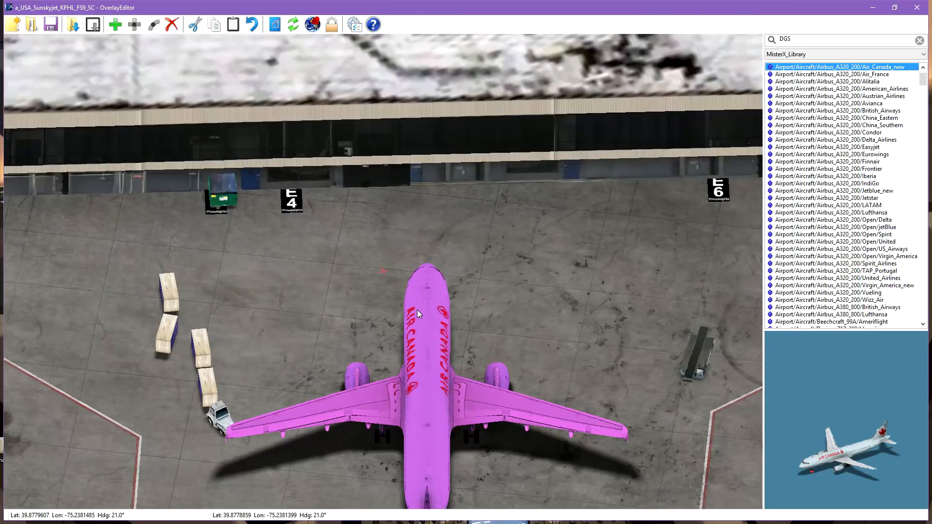
{"action": "key", "text": "e"}
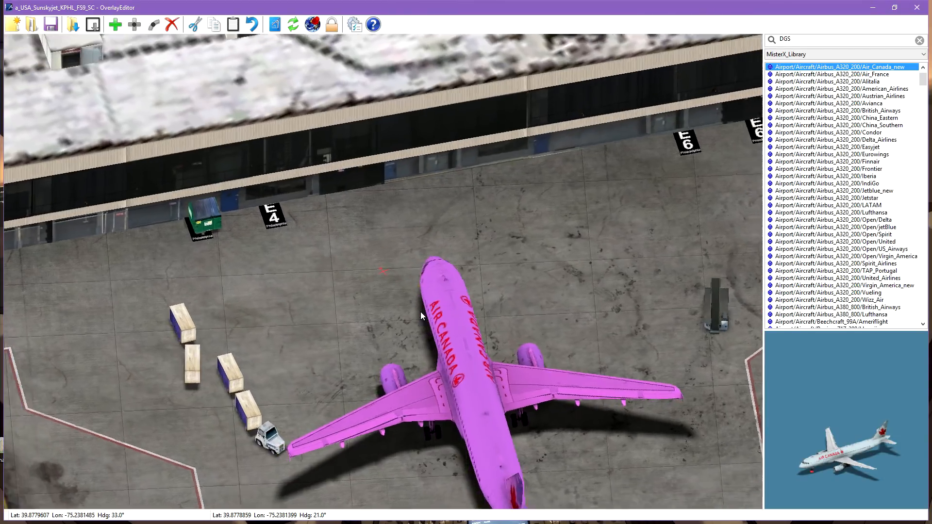
{"action": "key", "text": "e"}
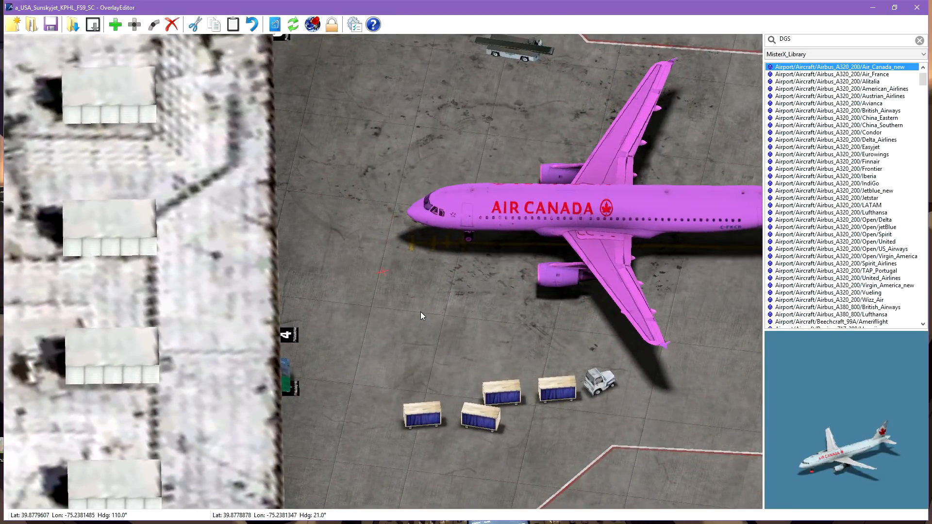
{"action": "key", "text": "Up"}
{"action": "key", "text": "Down"}
{"action": "key", "text": "Down"}
{"action": "key", "text": "Down"}
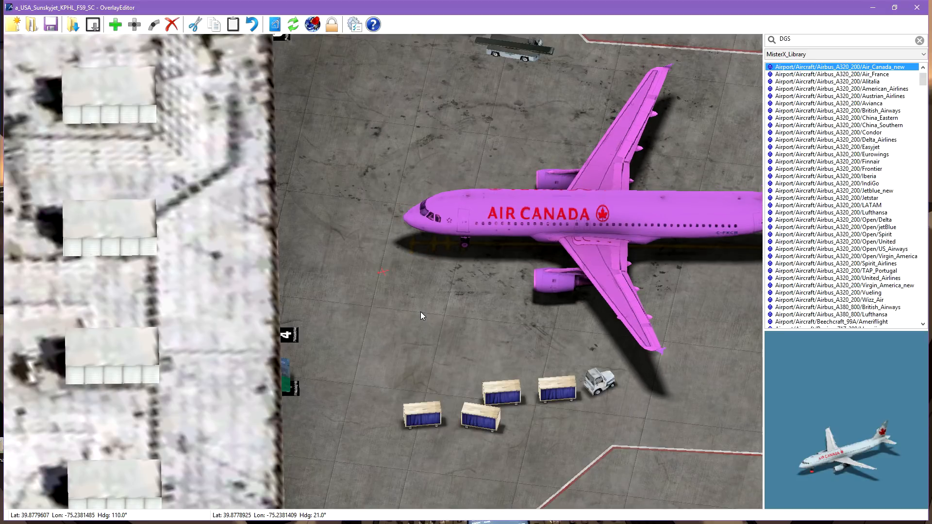
- Rotate the view back to heading 21°, check the A320's alignment at gate E4 and centre the view on it
{"action": "key", "text": "Home"}
{"action": "key", "text": "End"}
{"action": "key", "text": "End"}
{"action": "key", "text": "End"}
{"action": "key", "text": "End"}
{"action": "key", "text": "End"}
{"action": "key", "text": "End"}
{"action": "key", "text": "End"}
{"action": "key", "text": "End"}
{"action": "key", "text": "End"}
{"action": "key", "text": "End"}
{"action": "key", "text": "End"}
{"action": "key", "text": "End"}
{"action": "key", "text": "End"}
{"action": "key", "text": "End"}
{"action": "key", "text": "End"}
{"action": "key", "text": "End"}
{"action": "key", "text": "End"}
{"action": "key", "text": "End"}
{"action": "key", "text": "End"}
{"action": "key", "text": "End"}
{"action": "key", "text": "End"}
{"action": "key", "text": "End"}
{"action": "key", "text": "End"}
{"action": "key", "text": "End"}
{"action": "key", "text": "End"}
{"action": "key", "text": "End"}
{"action": "key", "text": "End"}
{"action": "key", "text": "End"}
{"action": "key", "text": "End"}
{"action": "key", "text": "End"}
{"action": "key", "text": "End"}
{"action": "key", "text": "End"}
{"action": "key", "text": "End"}
{"action": "key", "text": "End"}
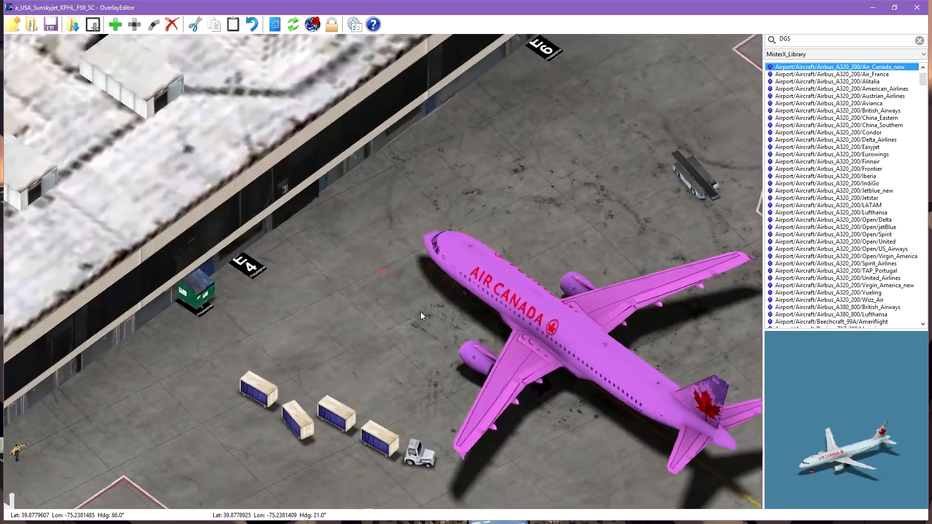
{"action": "key", "text": "End"}
{"action": "key", "text": "End"}
{"action": "key", "text": "End"}
{"action": "key", "text": "End"}
{"action": "key", "text": "End"}
{"action": "key", "text": "End"}
{"action": "key", "text": "End"}
{"action": "key", "text": "End"}
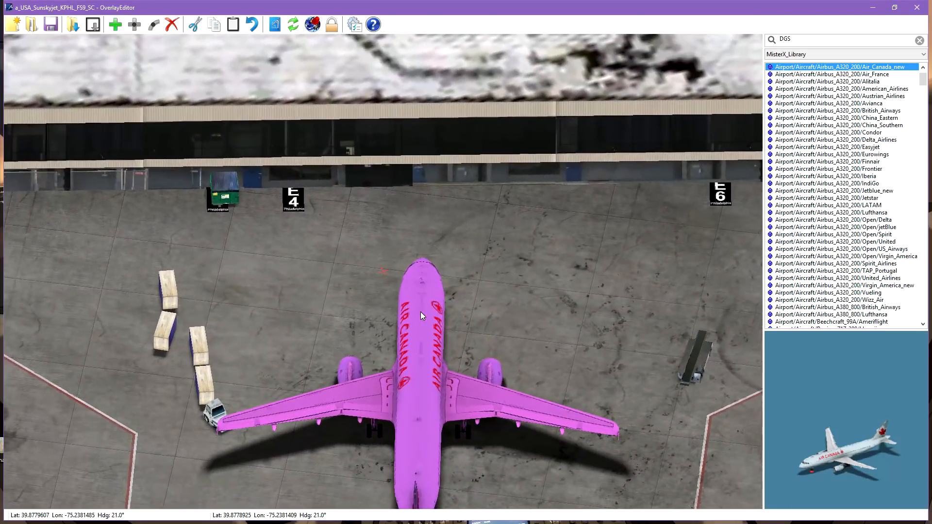
{"action": "middle_click_drag", "start_coordinate": [429, 419], "coordinate": [450, 249]}
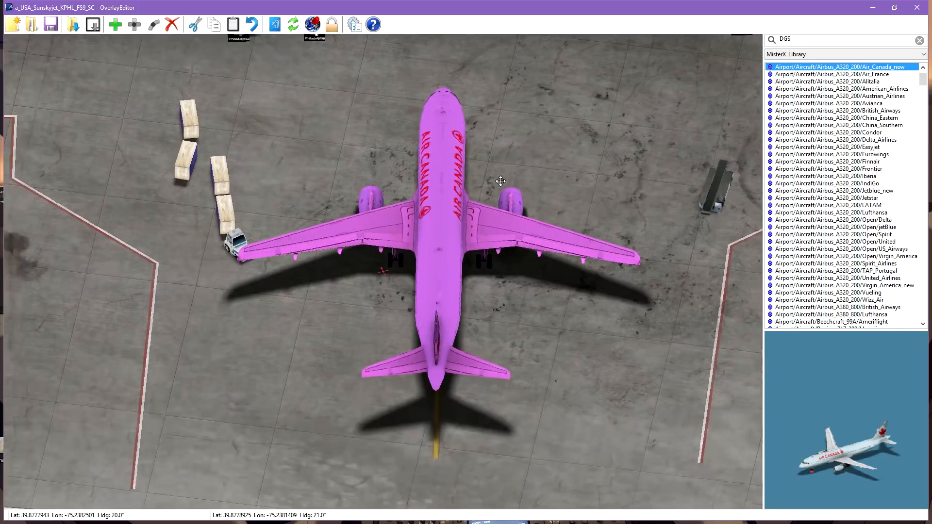
{"action": "middle_click_drag", "start_coordinate": [497, 289], "coordinate": [491, 349]}
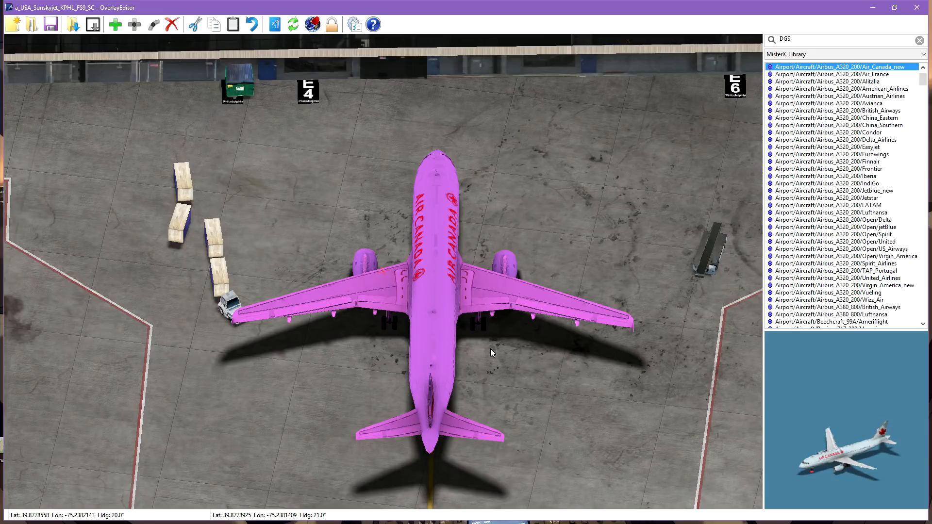
{"action": "key", "text": "shift+c"}
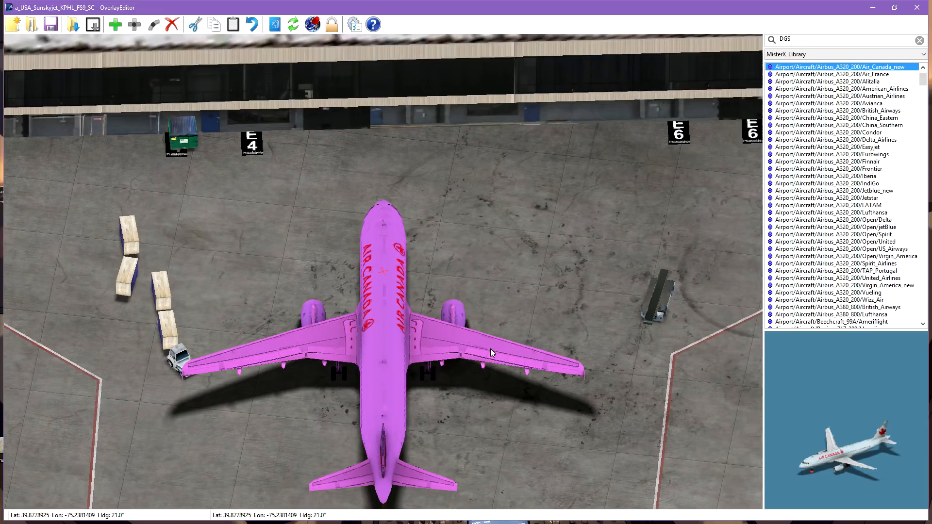
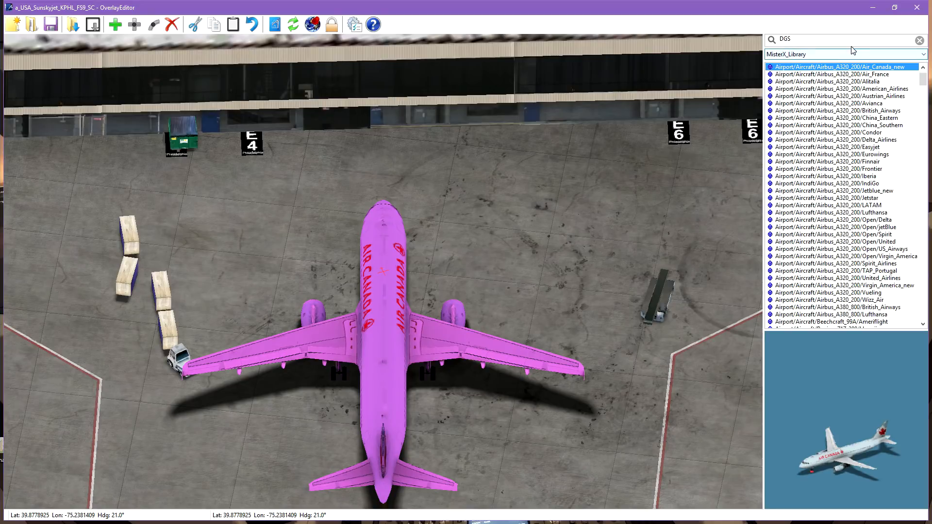
{"action": "left_click", "coordinate": [837, 54]}
{"action": "scroll", "coordinate": [830, 68], "scroll_direction": "up", "scroll_amount": 10}
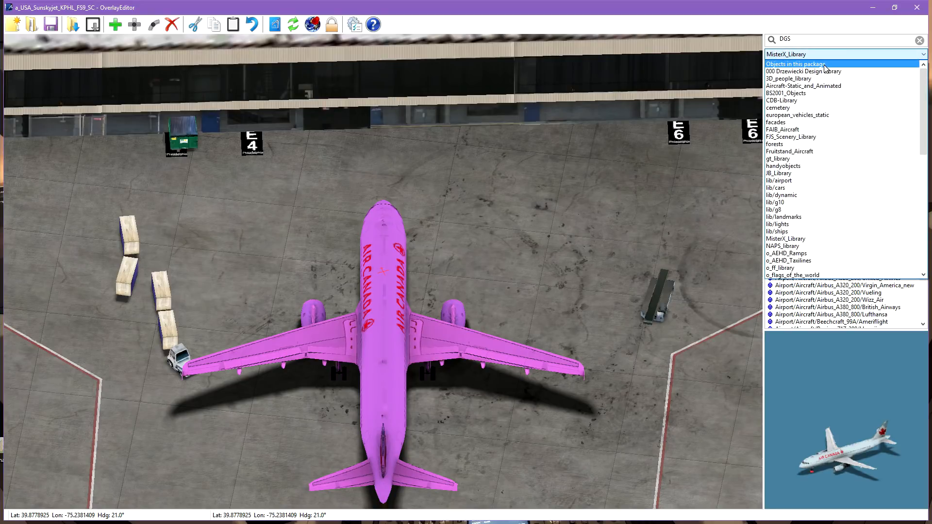
{"action": "left_click", "coordinate": [827, 68]}
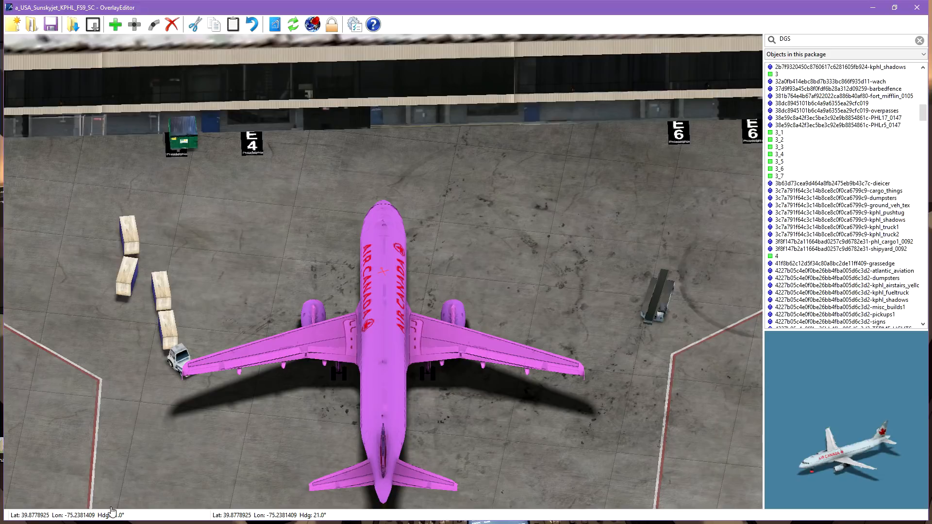
{"action": "scroll", "coordinate": [751, 217], "scroll_direction": "down", "scroll_amount": 4}
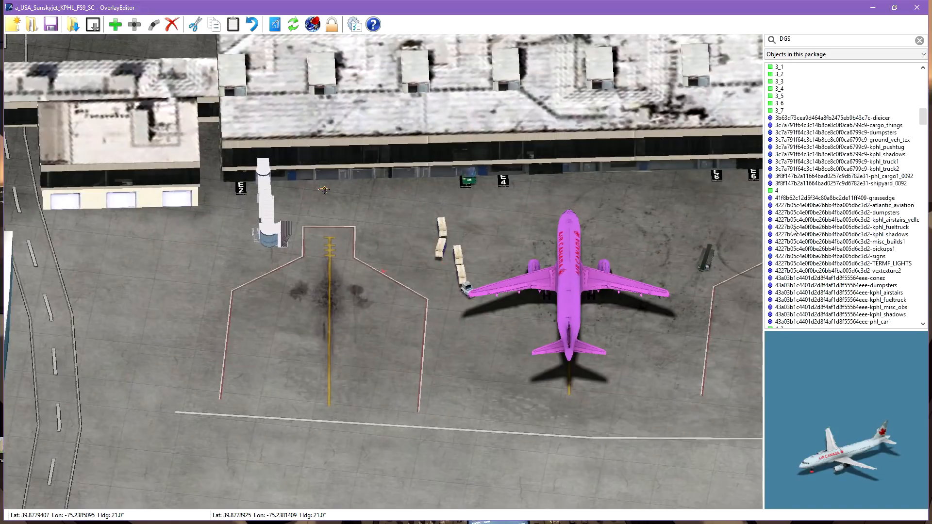
{"action": "scroll", "coordinate": [659, 295], "scroll_direction": "up", "scroll_amount": 3}
{"action": "scroll", "coordinate": [659, 295], "scroll_direction": "down", "scroll_amount": 3}
{"action": "scroll", "coordinate": [658, 295], "scroll_direction": "up", "scroll_amount": 3}
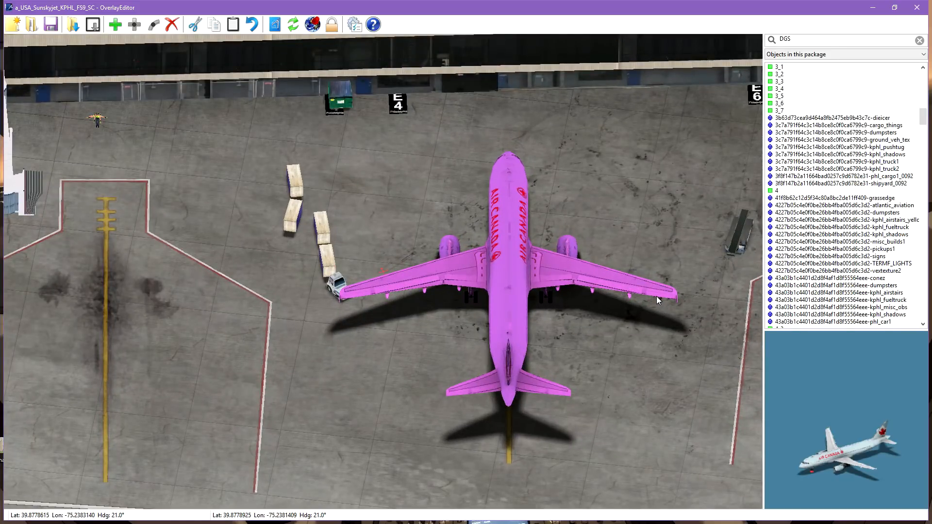
{"action": "key", "text": "Down"}
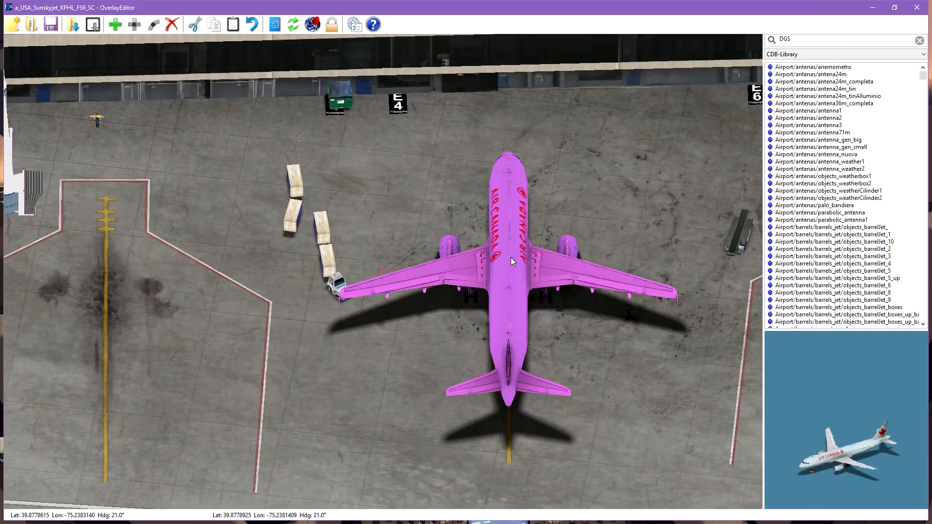
{"action": "key", "text": "Down"}
{"action": "key", "text": "Down"}
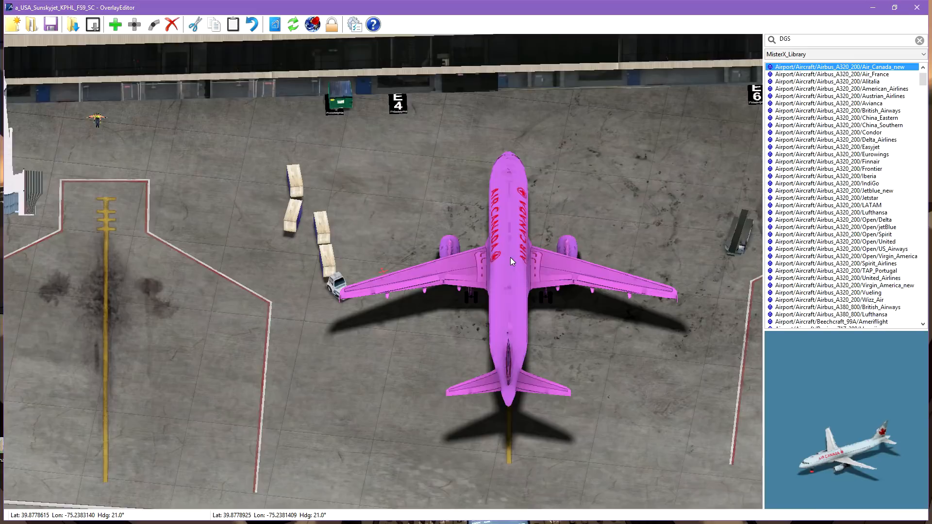
{"action": "key", "text": "c"}
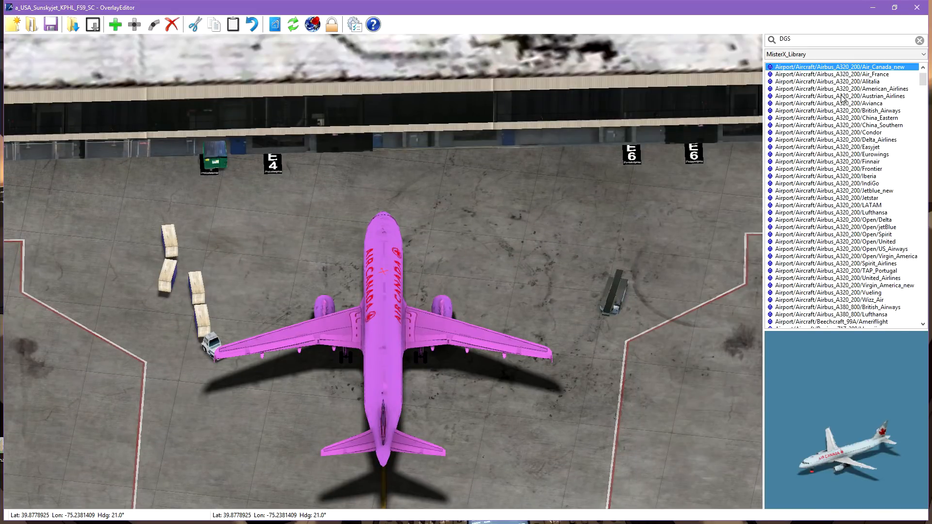
- Clear the DGS library search and place a Jetways-Steel/AutoGate-14m-steel jetway from this package at gate E4
{"action": "left_click_drag", "start_coordinate": [794, 39], "coordinate": [713, 41]}
{"action": "key", "text": "BackSpace"}
{"action": "scroll", "coordinate": [879, 233], "scroll_direction": "up", "scroll_amount": 5}
{"action": "scroll", "coordinate": [882, 237], "scroll_direction": "up", "scroll_amount": 15}
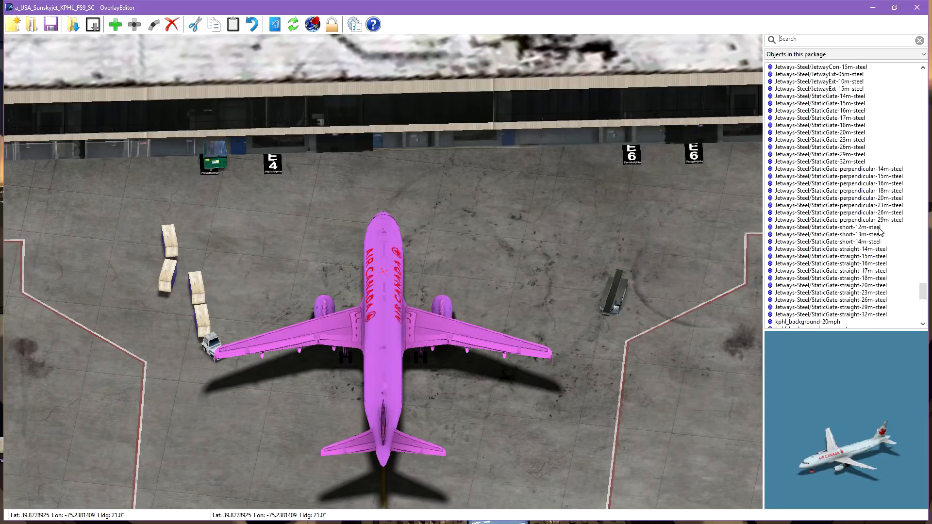
{"action": "scroll", "coordinate": [880, 231], "scroll_direction": "down", "scroll_amount": 3}
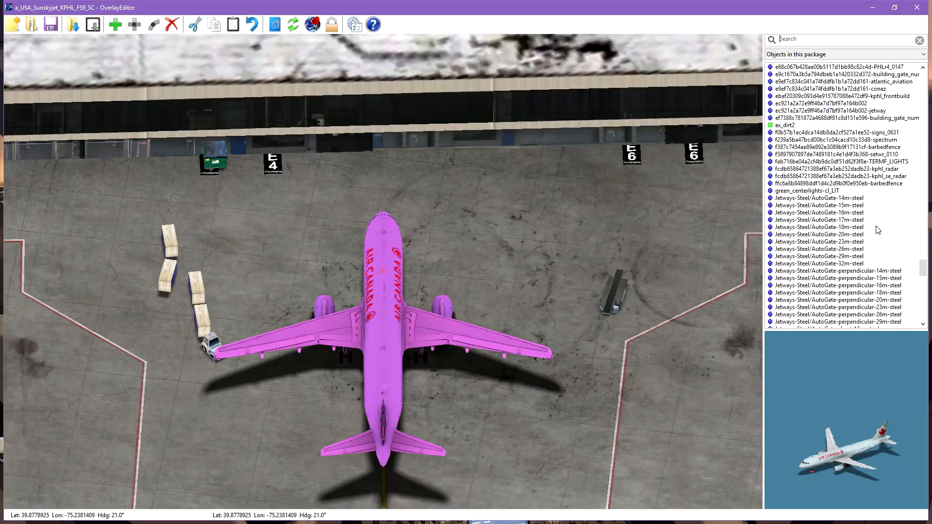
{"action": "left_click", "coordinate": [844, 198]}
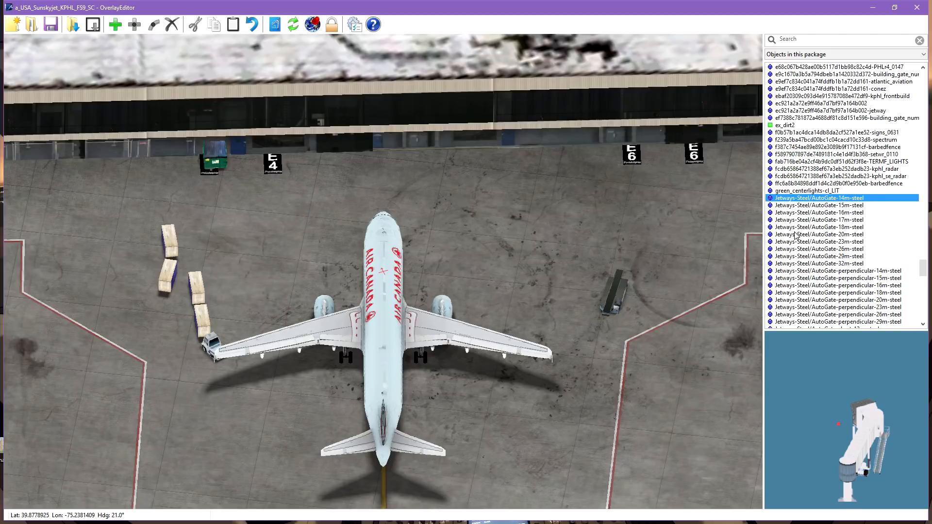
{"action": "left_click", "coordinate": [114, 24]}
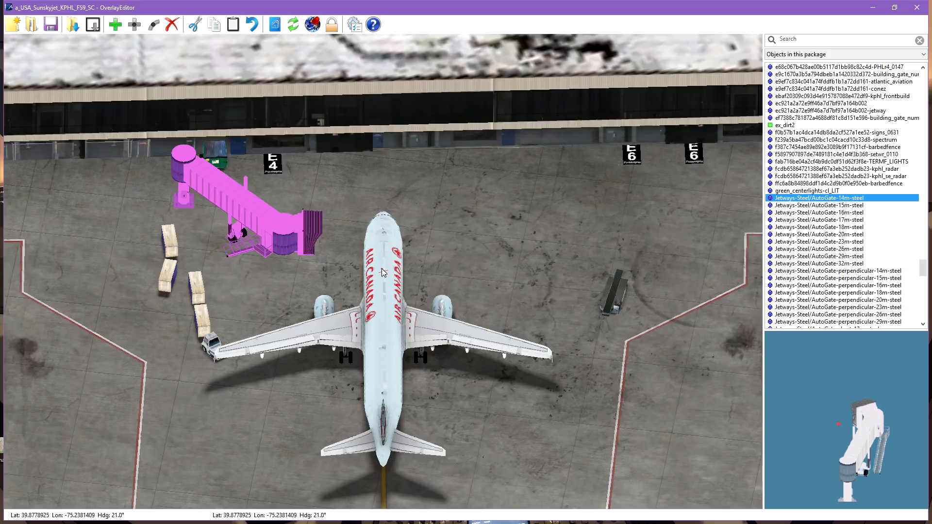
{"action": "middle_click_drag", "start_coordinate": [382, 269], "coordinate": [382, 270]}
- Add a Jetways-Steel/JetwayCon-05m-steel connector at gate E4
{"action": "scroll", "coordinate": [872, 226], "scroll_direction": "down", "scroll_amount": 5}
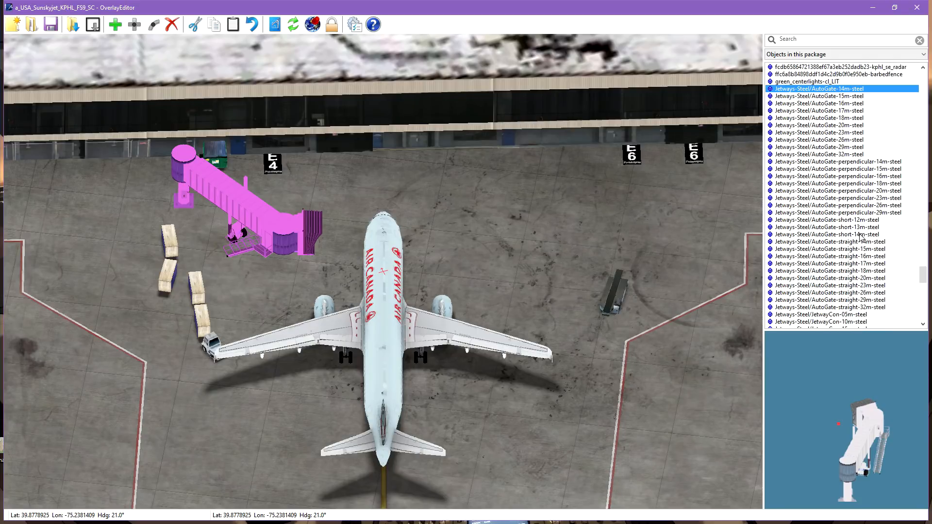
{"action": "scroll", "coordinate": [854, 281], "scroll_direction": "down", "scroll_amount": 1}
{"action": "left_click", "coordinate": [813, 293]}
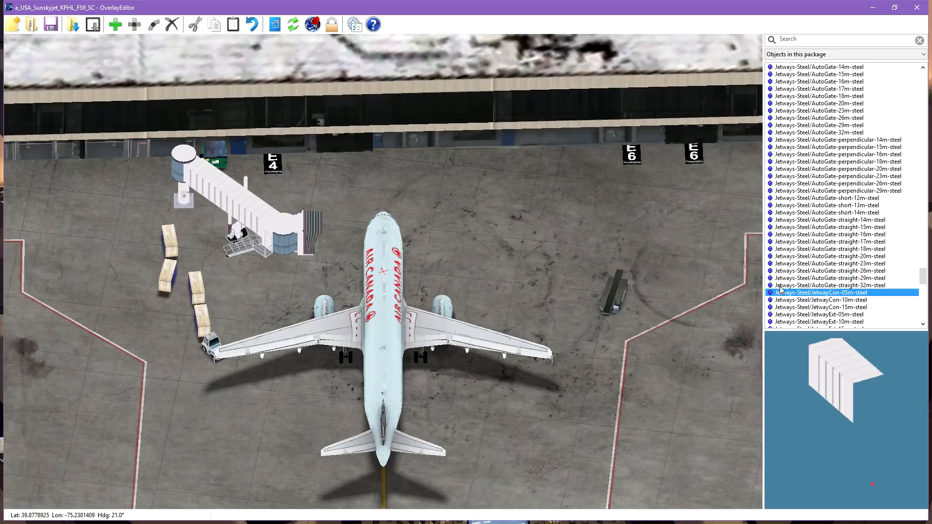
{"action": "left_click", "coordinate": [115, 25]}
- Move the connector away from the A320's nose to beside the jetway base, at about latitude 39.8779741, longitude -75.2383969
{"action": "key", "text": "ctrl+Left"}
{"action": "key", "text": "ctrl+Left"}
{"action": "key", "text": "ctrl+Left"}
{"action": "key", "text": "ctrl+Left"}
{"action": "key", "text": "ctrl+Left"}
{"action": "key", "text": "ctrl+Left"}
{"action": "key", "text": "ctrl+Left"}
{"action": "key", "text": "ctrl+Left"}
{"action": "key", "text": "ctrl+Left"}
{"action": "key", "text": "ctrl+Left"}
{"action": "key", "text": "ctrl+Left"}
{"action": "key", "text": "ctrl+Left"}
{"action": "key", "text": "ctrl+Left"}
{"action": "key", "text": "ctrl+Left"}
{"action": "key", "text": "ctrl+Left"}
{"action": "key", "text": "ctrl+Left"}
{"action": "key", "text": "ctrl+Left"}
{"action": "key", "text": "ctrl+Left"}
{"action": "key", "text": "ctrl+Left"}
{"action": "key", "text": "ctrl+Left"}
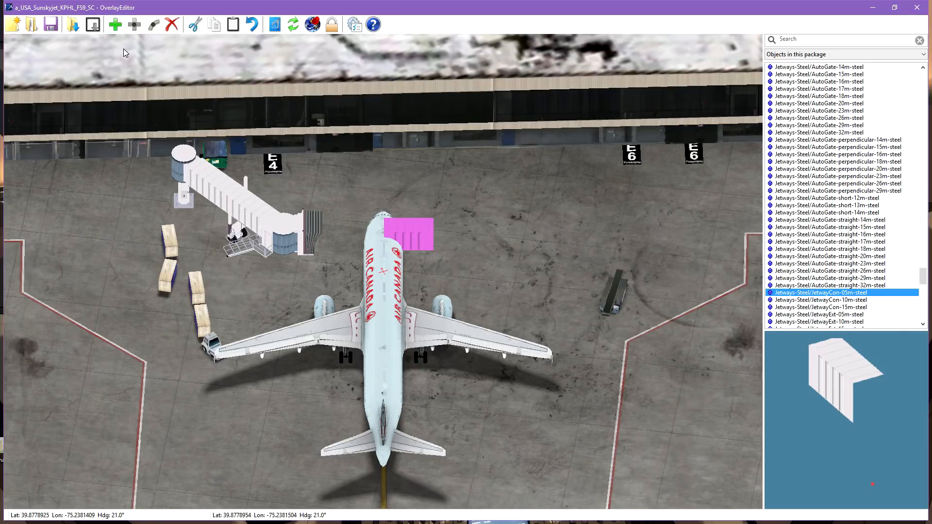
{"action": "key", "text": "ctrl+Left"}
{"action": "key", "text": "ctrl+Left"}
{"action": "key", "text": "ctrl+Left"}
{"action": "key", "text": "ctrl+Left"}
{"action": "key", "text": "ctrl+Left"}
{"action": "key", "text": "ctrl+Left"}
{"action": "key", "text": "ctrl+Left"}
{"action": "key", "text": "ctrl+Left"}
{"action": "key", "text": "ctrl+Left"}
{"action": "key", "text": "ctrl+Left"}
{"action": "key", "text": "ctrl+Left"}
{"action": "key", "text": "ctrl+Left"}
{"action": "key", "text": "ctrl+Left"}
{"action": "key", "text": "ctrl+Left"}
{"action": "key", "text": "ctrl+Left"}
{"action": "key", "text": "ctrl+Left"}
{"action": "key", "text": "ctrl+Left"}
{"action": "key", "text": "ctrl+Up"}
{"action": "key", "text": "ctrl+Up"}
{"action": "key", "text": "ctrl+Up"}
{"action": "key", "text": "ctrl+Up"}
{"action": "key", "text": "ctrl+Up"}
{"action": "key", "text": "ctrl+Up"}
{"action": "key", "text": "ctrl+Up"}
{"action": "key", "text": "ctrl+Up"}
{"action": "key", "text": "ctrl+Up"}
{"action": "key", "text": "ctrl+Up"}
{"action": "key", "text": "ctrl+Up"}
{"action": "key", "text": "ctrl+Up"}
{"action": "key", "text": "ctrl+Up"}
{"action": "key", "text": "ctrl+Up"}
{"action": "key", "text": "ctrl+Up"}
{"action": "key", "text": "ctrl+Up"}
{"action": "key", "text": "ctrl+Up"}
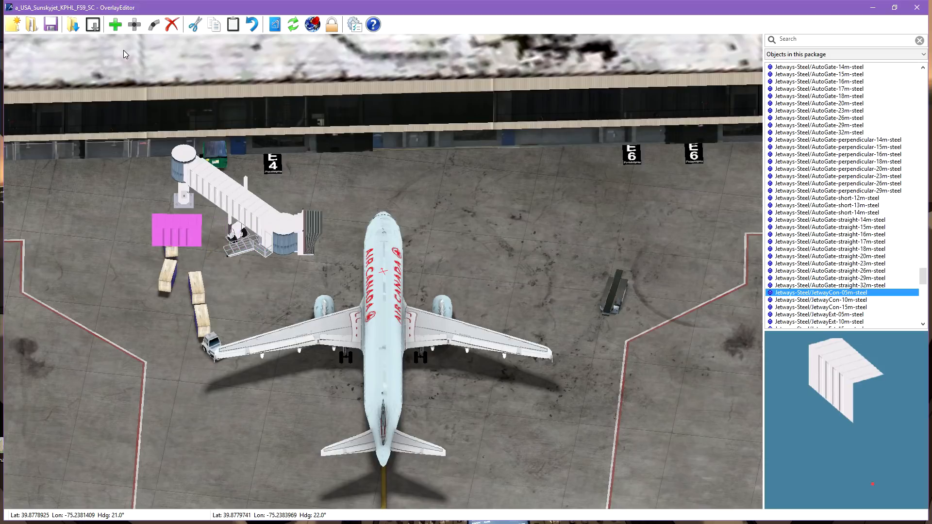
- Rotate the connector to heading 108° and move it to the terminal wall, at about latitude 39.8780828, longitude -75.2382486
{"action": "key", "text": "ctrl+End"}
{"action": "key", "text": "ctrl+End"}
{"action": "key", "text": "ctrl+End"}
{"action": "key", "text": "ctrl+End"}
{"action": "key", "text": "ctrl+End"}
{"action": "key", "text": "ctrl+End"}
{"action": "key", "text": "ctrl+End"}
{"action": "key", "text": "ctrl+End"}
{"action": "key", "text": "ctrl+End"}
{"action": "key", "text": "ctrl+End"}
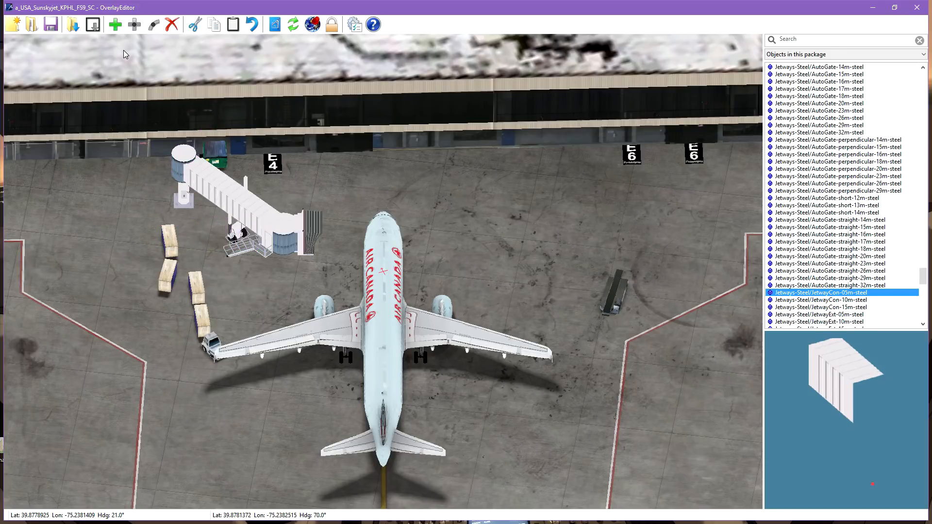
{"action": "key", "text": "ctrl+Down"}
{"action": "key", "text": "ctrl+Down"}
{"action": "key", "text": "ctrl+Down"}
{"action": "key", "text": "ctrl+Down"}
{"action": "key", "text": "ctrl+Down"}
{"action": "key", "text": "ctrl+Down"}
{"action": "key", "text": "ctrl+Down"}
{"action": "key", "text": "ctrl+Down"}
{"action": "key", "text": "ctrl+Down"}
{"action": "key", "text": "ctrl+Down"}
{"action": "key", "text": "ctrl+Down"}
{"action": "key", "text": "ctrl+Down"}
{"action": "key", "text": "ctrl+Down"}
{"action": "key", "text": "ctrl+Down"}
{"action": "key", "text": "ctrl+Down"}
{"action": "key", "text": "ctrl+End"}
{"action": "key", "text": "ctrl+End"}
{"action": "key", "text": "ctrl+Up"}
{"action": "key", "text": "ctrl+Up"}
{"action": "key", "text": "ctrl+Up"}
{"action": "key", "text": "ctrl+Up"}
{"action": "key", "text": "ctrl+Up"}
{"action": "key", "text": "ctrl+Up"}
{"action": "key", "text": "ctrl+Up"}
{"action": "key", "text": "ctrl+Up"}
{"action": "key", "text": "ctrl+Up"}
{"action": "key", "text": "ctrl+Up"}
{"action": "key", "text": "ctrl+Up"}
{"action": "key", "text": "ctrl+Up"}
{"action": "key", "text": "ctrl+Up"}
{"action": "key", "text": "ctrl+Up"}
{"action": "key", "text": "ctrl+Up"}
{"action": "key", "text": "ctrl+End"}
{"action": "key", "text": "ctrl+End"}
{"action": "key", "text": "ctrl+End"}
{"action": "key", "text": "ctrl+End"}
{"action": "key", "text": "ctrl+End"}
{"action": "key", "text": "ctrl+End"}
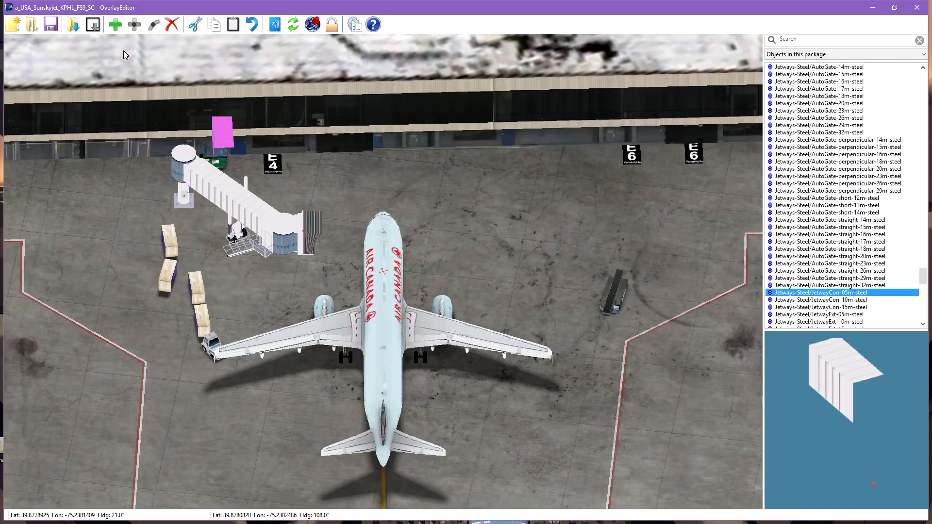
- Line the connector up between the terminal wall and the jetway's rotunda, at about latitude 39.8780923, longitude -75.2382935
{"action": "key", "text": "ctrl+Left"}
{"action": "key", "text": "ctrl+Left"}
{"action": "key", "text": "ctrl+Left"}
{"action": "key", "text": "ctrl+Left"}
{"action": "key", "text": "ctrl+Left"}
{"action": "key", "text": "ctrl+Left"}
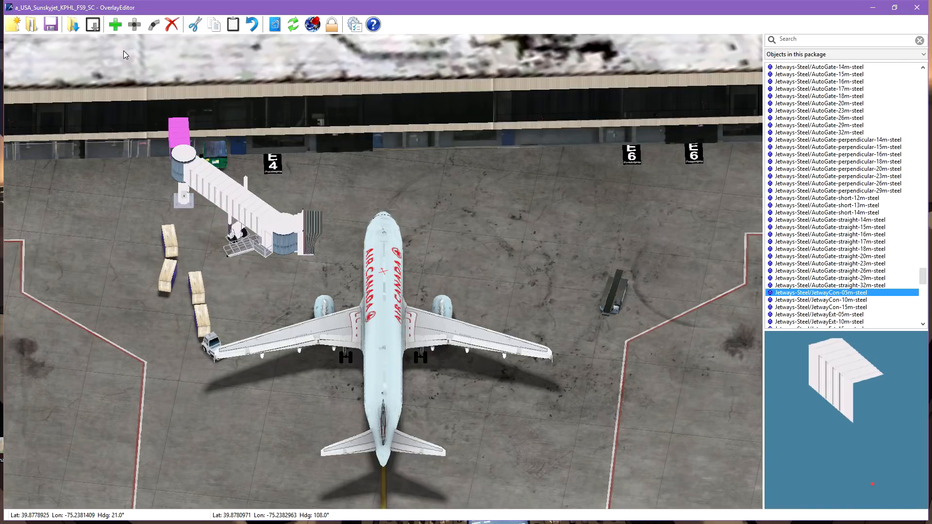
{"action": "key", "text": "ctrl+Right"}
{"action": "key", "text": "ctrl+Left"}
{"action": "key", "text": "ctrl+Left"}
{"action": "key", "text": "ctrl+Left"}
{"action": "key", "text": "ctrl+Down"}
{"action": "key", "text": "ctrl+Right"}
{"action": "key", "text": "ctrl+Right"}
{"action": "key", "text": "ctrl+Down"}
- Rotate the view to heading 56° and examine how the connector joins the jetway and terminal at gate E4
{"action": "key", "text": "Home"}
{"action": "key", "text": "Home"}
{"action": "key", "text": "Home"}
{"action": "key", "text": "Home"}
{"action": "key", "text": "Home"}
{"action": "key", "text": "Home"}
{"action": "key", "text": "Home"}
{"action": "key", "text": "Home"}
{"action": "key", "text": "Home"}
{"action": "key", "text": "Home"}
{"action": "key", "text": "Home"}
{"action": "key", "text": "Home"}
{"action": "key", "text": "Home"}
{"action": "key", "text": "Home"}
{"action": "key", "text": "Home"}
{"action": "key", "text": "Home"}
{"action": "key", "text": "Home"}
{"action": "key", "text": "Home"}
{"action": "key", "text": "Home"}
{"action": "key", "text": "Home"}
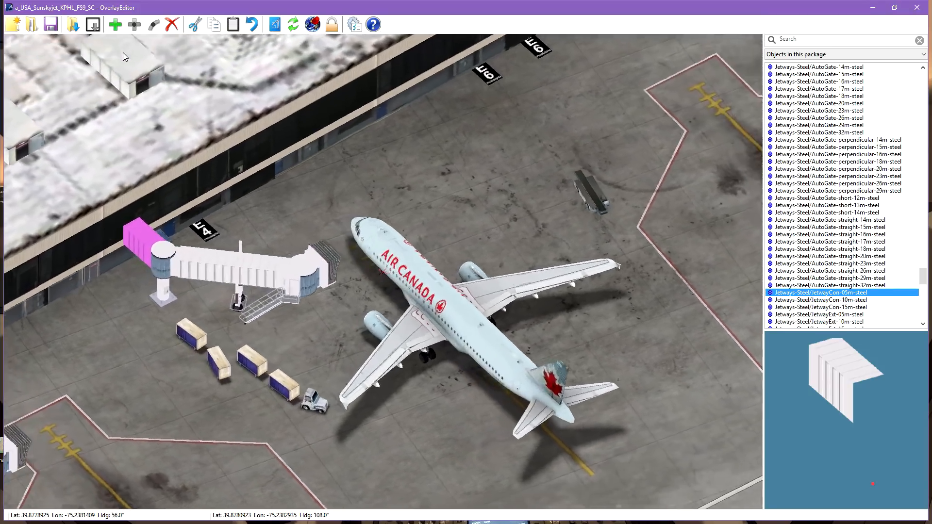
- Rotate the view around gate E4, ending square to the terminal at heading 20°, and examine the jetway, connector and aircraft alignment
{"action": "key", "text": "Home"}
{"action": "key", "text": "Home"}
{"action": "key", "text": "Home"}
{"action": "key", "text": "Home"}
{"action": "key", "text": "Home"}
{"action": "key", "text": "Home"}
{"action": "key", "text": "Home"}
{"action": "key", "text": "Home"}
{"action": "key", "text": "Home"}
{"action": "key", "text": "Home"}
{"action": "key", "text": "Home"}
{"action": "key", "text": "Home"}
{"action": "key", "text": "Home"}
{"action": "key", "text": "Home"}
{"action": "key", "text": "Home"}
{"action": "key", "text": "Home"}
{"action": "key", "text": "Home"}
{"action": "key", "text": "Home"}
{"action": "key", "text": "Home"}
{"action": "key", "text": "Home"}
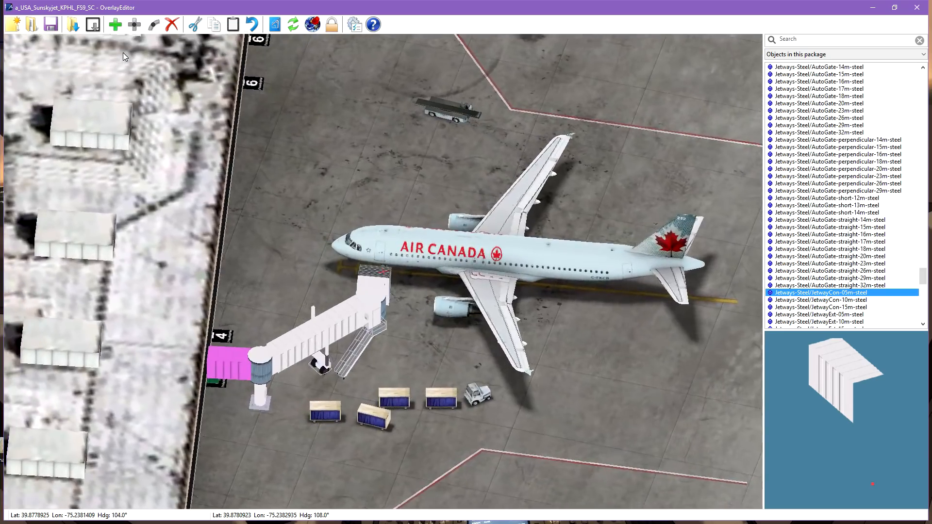
{"action": "key", "text": "Home"}
{"action": "key", "text": "Home"}
{"action": "key", "text": "Home"}
{"action": "key", "text": "Home"}
{"action": "key", "text": "End"}
{"action": "key", "text": "End"}
{"action": "key", "text": "End"}
{"action": "key", "text": "End"}
{"action": "key", "text": "End"}
{"action": "key", "text": "End"}
{"action": "key", "text": "End"}
{"action": "key", "text": "End"}
{"action": "key", "text": "End"}
{"action": "key", "text": "End"}
{"action": "key", "text": "End"}
{"action": "key", "text": "End"}
{"action": "key", "text": "End"}
{"action": "key", "text": "End"}
{"action": "key", "text": "End"}
{"action": "key", "text": "End"}
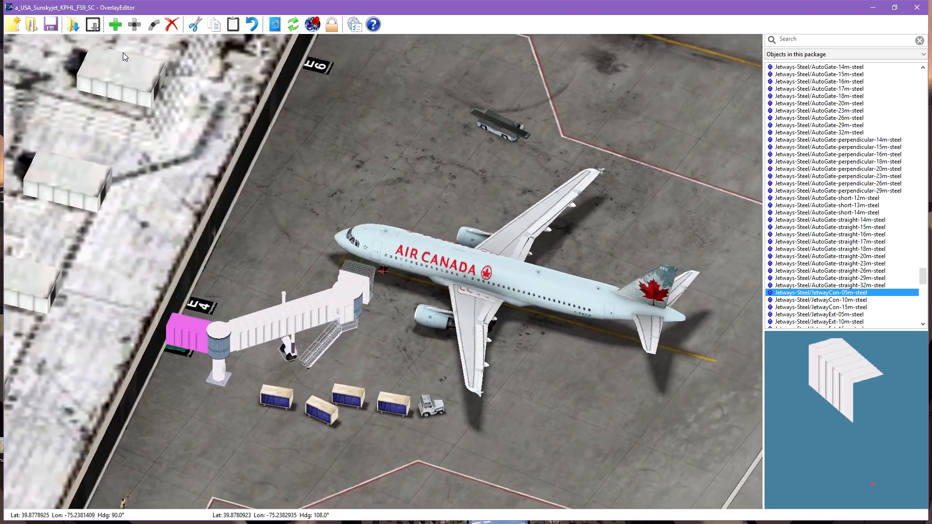
{"action": "key", "text": "End"}
{"action": "key", "text": "End"}
{"action": "key", "text": "End"}
{"action": "key", "text": "End"}
{"action": "key", "text": "End"}
{"action": "key", "text": "End"}
{"action": "key", "text": "End"}
{"action": "key", "text": "End"}
{"action": "key", "text": "End"}
{"action": "key", "text": "End"}
{"action": "key", "text": "End"}
{"action": "key", "text": "End"}
{"action": "key", "text": "End"}
{"action": "key", "text": "End"}
{"action": "key", "text": "End"}
{"action": "key", "text": "End"}
{"action": "key", "text": "End"}
{"action": "key", "text": "End"}
{"action": "key", "text": "End"}
{"action": "key", "text": "End"}
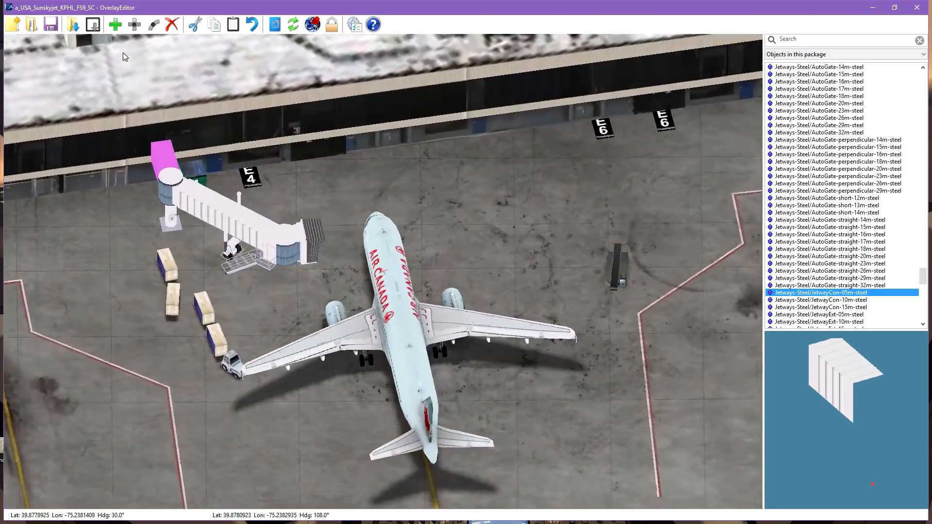
{"action": "key", "text": "End"}
{"action": "key", "text": "End"}
{"action": "key", "text": "End"}
{"action": "key", "text": "End"}
{"action": "key", "text": "End"}
{"action": "key", "text": "End"}
{"action": "key", "text": "End"}
{"action": "key", "text": "End"}
{"action": "key", "text": "End"}
{"action": "key", "text": "End"}
{"action": "key", "text": "End"}
{"action": "key", "text": "End"}
{"action": "key", "text": "End"}
{"action": "key", "text": "End"}
{"action": "key", "text": "End"}
{"action": "key", "text": "Home"}
{"action": "key", "text": "Home"}
{"action": "key", "text": "Home"}
{"action": "key", "text": "Home"}
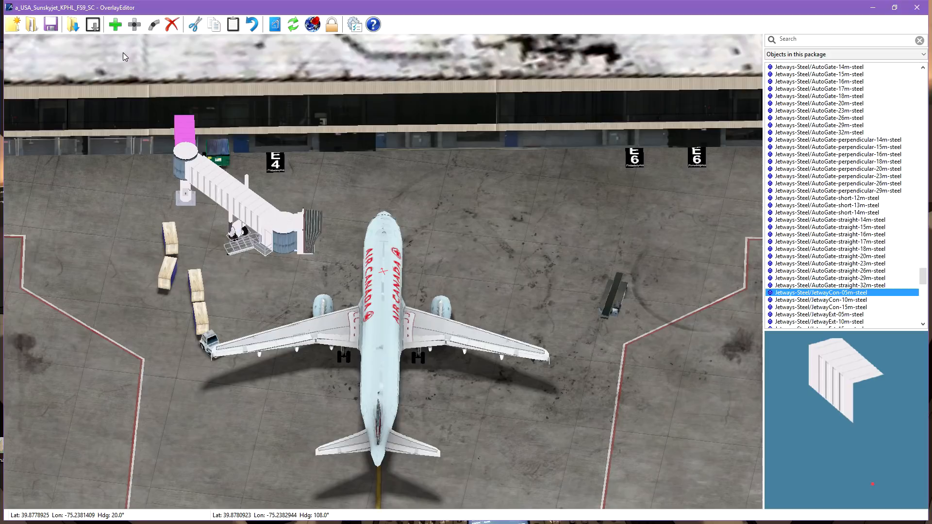
- Move the dumpster beside the E4 jetway off the gate number beneath it, to about latitude 39.8778863, longitude -75.2371223
{"action": "middle_click_drag", "start_coordinate": [262, 164], "coordinate": [378, 364]}
{"action": "scroll", "coordinate": [386, 340], "scroll_direction": "down", "scroll_amount": 1}
{"action": "scroll", "coordinate": [383, 341], "scroll_direction": "up", "scroll_amount": 2}
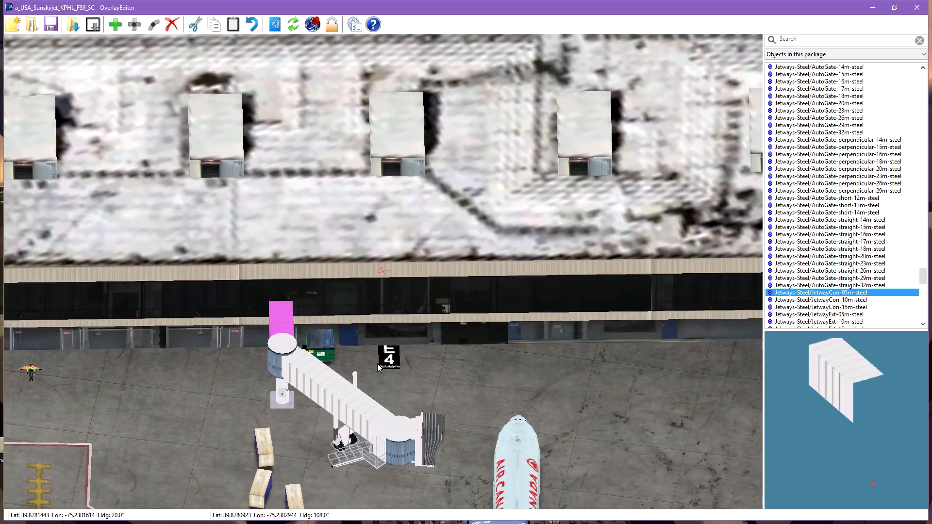
{"action": "right_click_drag", "start_coordinate": [387, 366], "coordinate": [339, 360]}
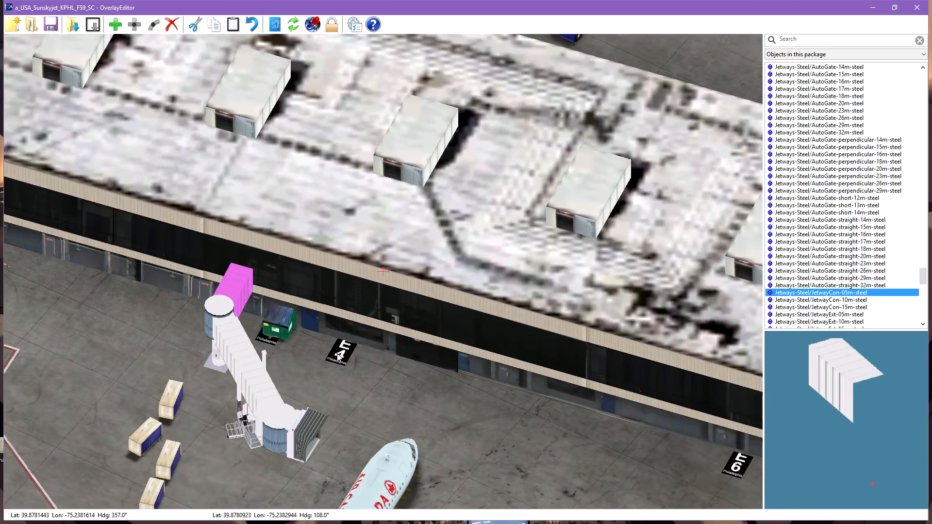
{"action": "left_click", "coordinate": [293, 337]}
{"action": "left_click", "coordinate": [286, 331]}
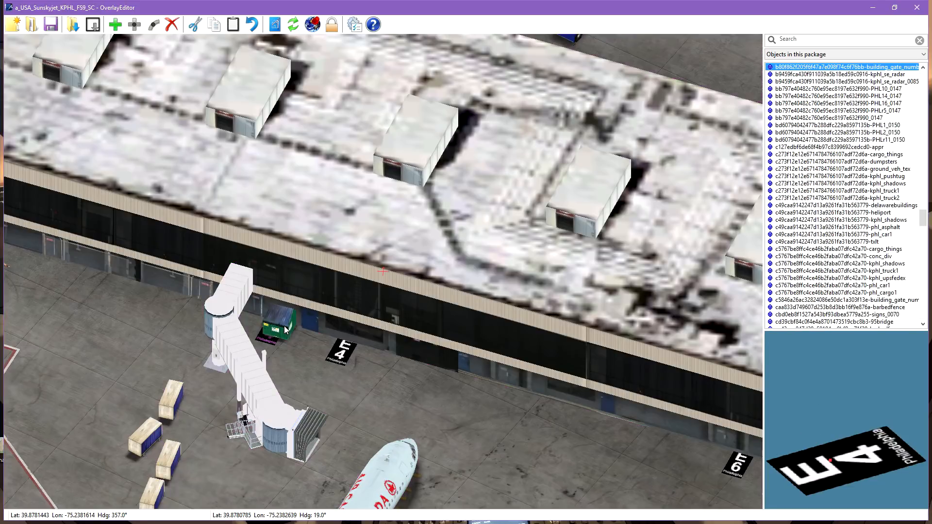
{"action": "left_click", "coordinate": [286, 330]}
{"action": "left_click", "coordinate": [286, 330]}
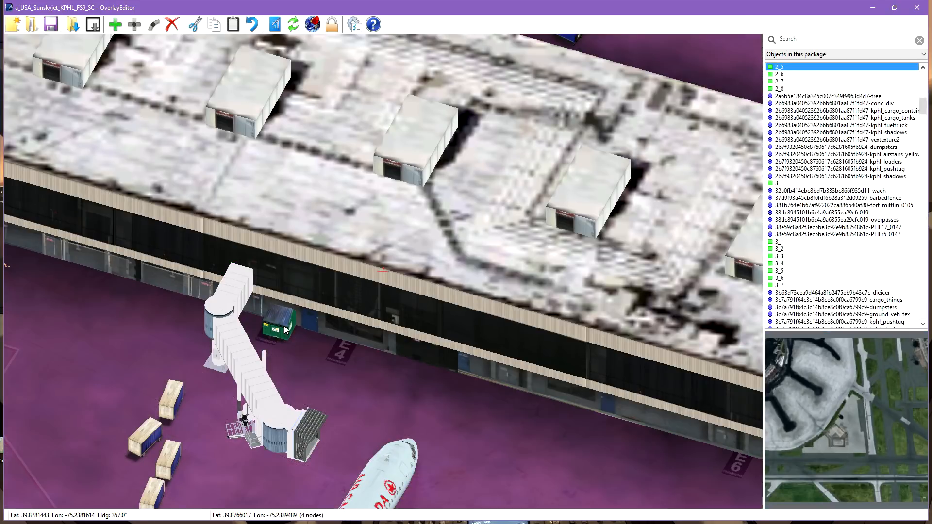
{"action": "left_click", "coordinate": [286, 331]}
{"action": "key", "text": "Down"}
{"action": "key", "text": "Down"}
{"action": "key", "text": "Down"}
{"action": "key", "text": "Down"}
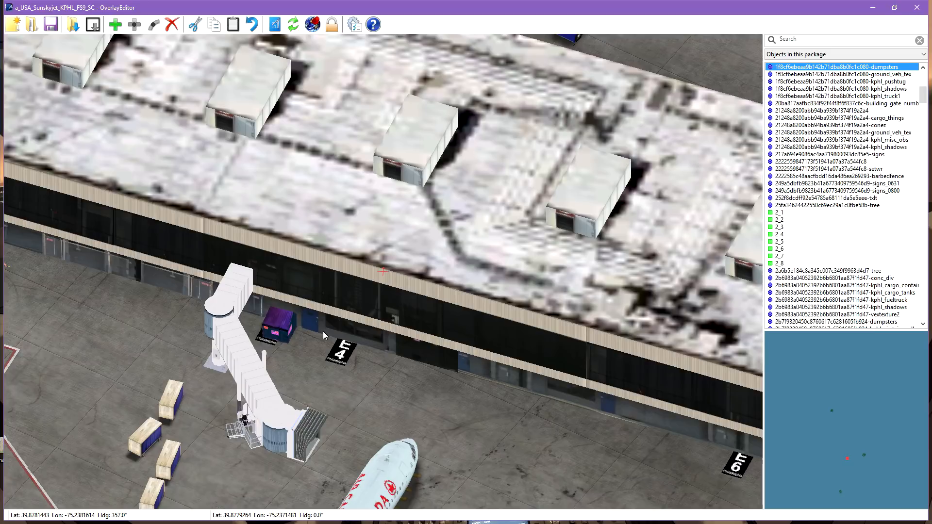
{"action": "key", "text": "Down"}
{"action": "key", "text": "Down"}
{"action": "key", "text": "Down"}
{"action": "key", "text": "Down"}
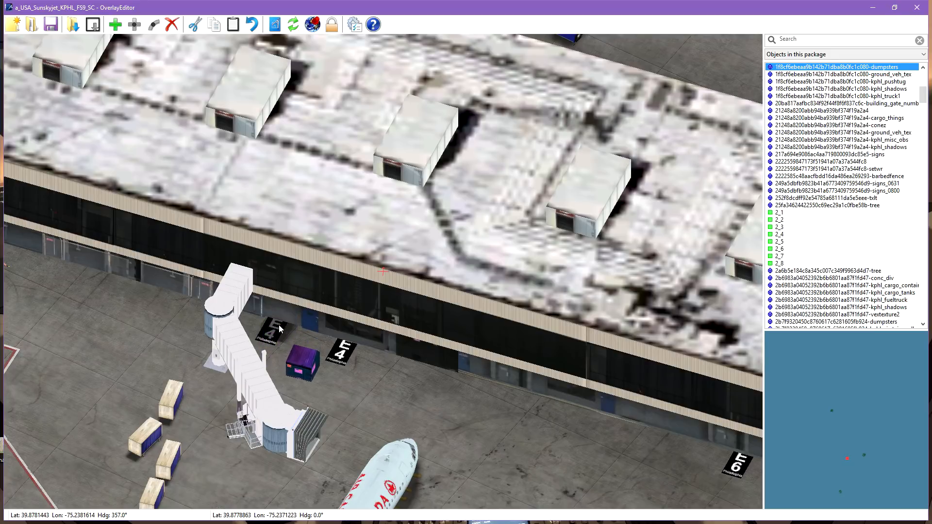
- Move the uncovered E4 gate number to the far side of the jetway base, at about latitude 39.8780919, longitude -75.2383369
{"action": "left_click", "coordinate": [273, 328]}
{"action": "left_click", "coordinate": [273, 329]}
{"action": "left_click", "coordinate": [273, 329]}
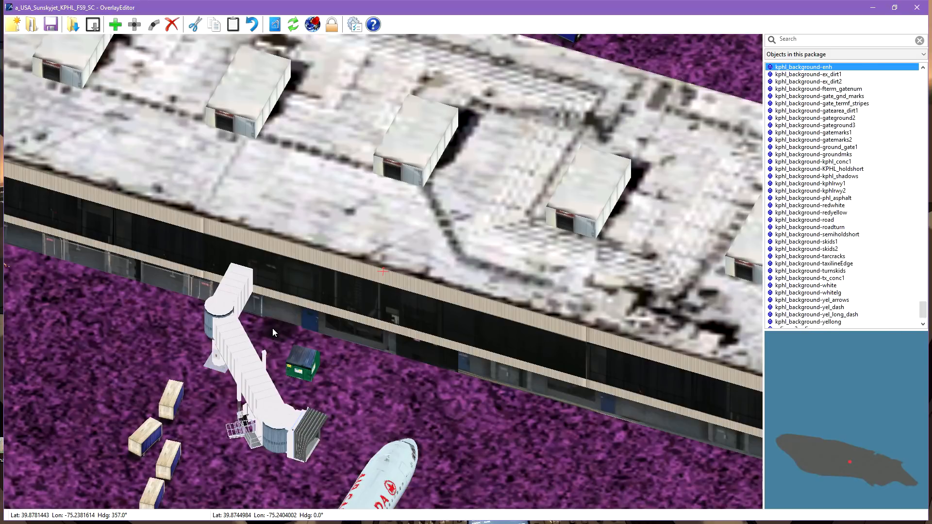
{"action": "left_click", "coordinate": [273, 329]}
{"action": "left_click", "coordinate": [273, 328]}
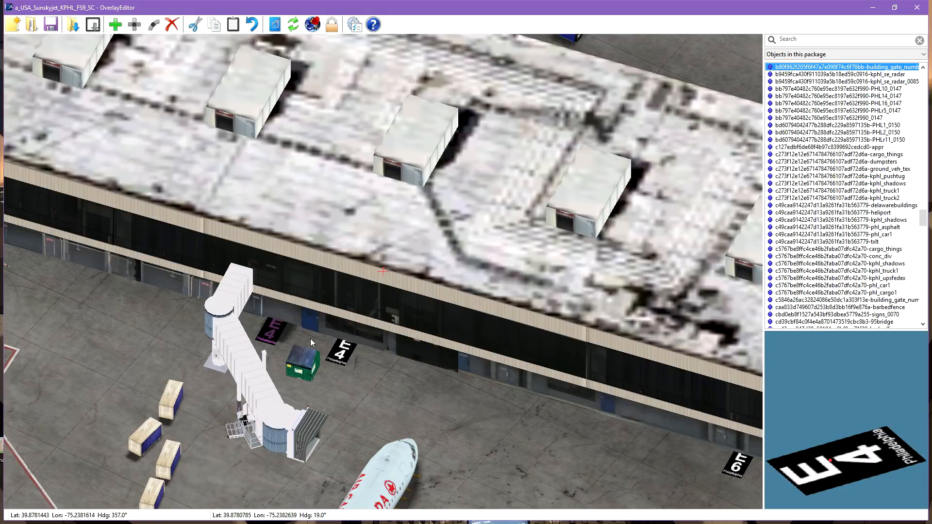
{"action": "key", "text": "Left"}
{"action": "key", "text": "Left"}
{"action": "key", "text": "Left"}
{"action": "key", "text": "Left"}
{"action": "key", "text": "Left"}
{"action": "key", "text": "Left"}
{"action": "key", "text": "Left"}
{"action": "key", "text": "Left"}
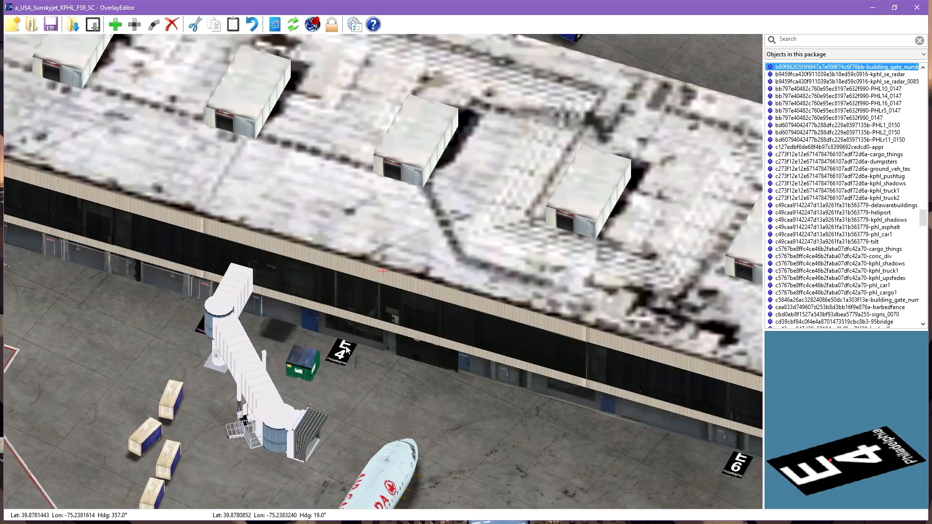
{"action": "key", "text": "Down"}
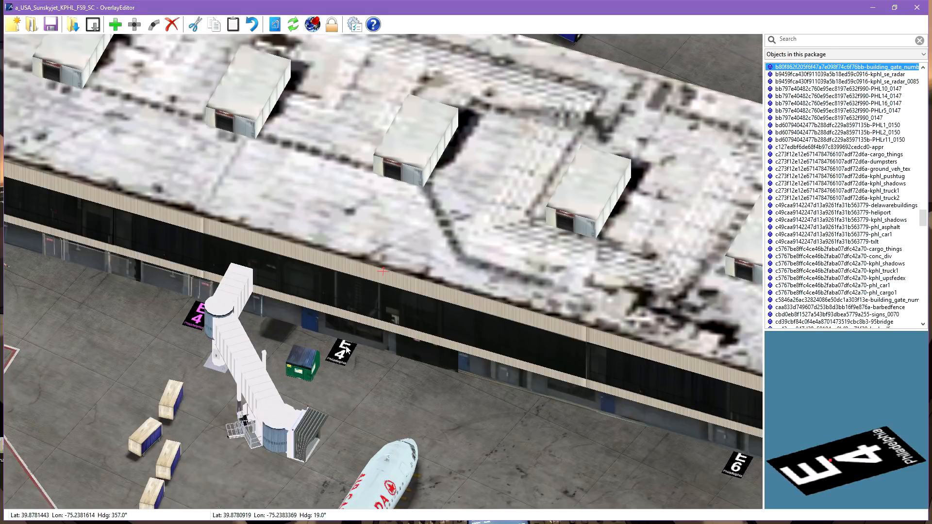
- Move the other E4 gate number closer to the jetway, behind the dumpster, at about latitude 39.8781, longitude -75.2382
{"action": "left_click", "coordinate": [348, 354]}
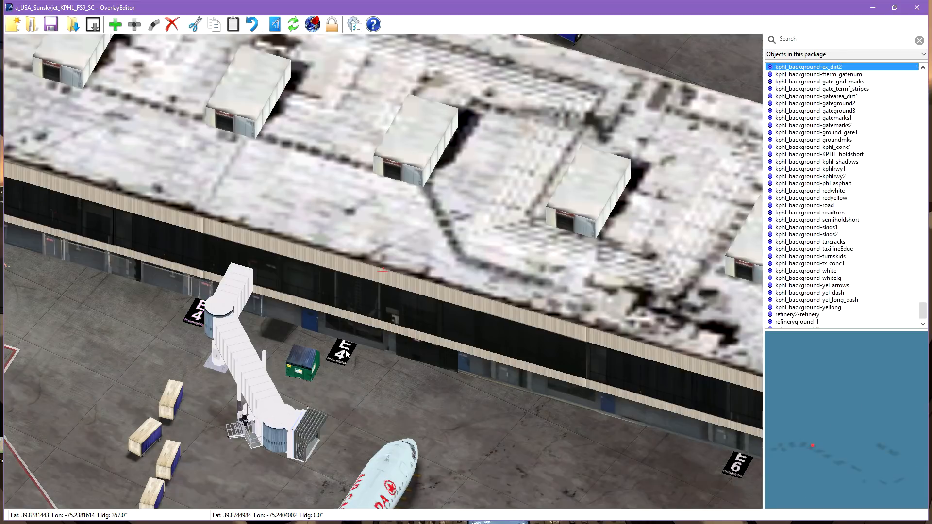
{"action": "left_click", "coordinate": [346, 352]}
{"action": "left_click", "coordinate": [346, 352]}
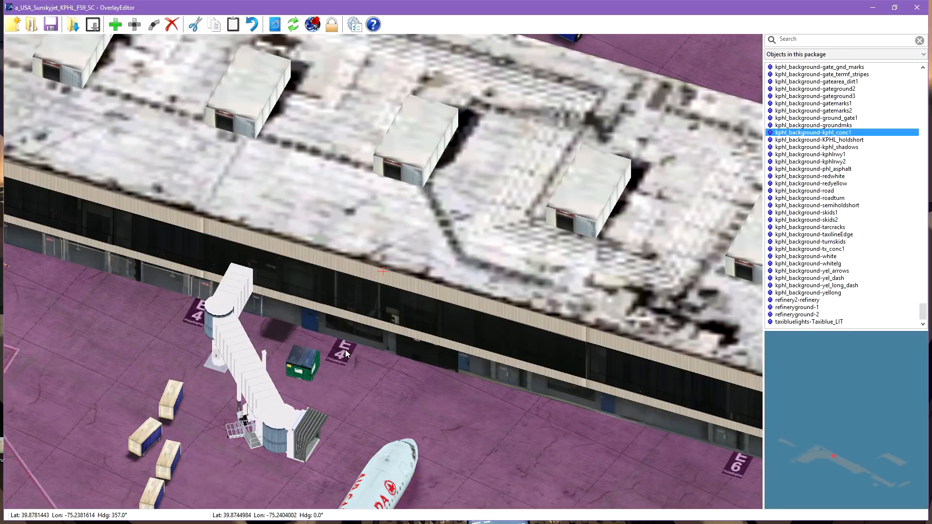
{"action": "left_click", "coordinate": [346, 351]}
{"action": "left_click", "coordinate": [346, 350]}
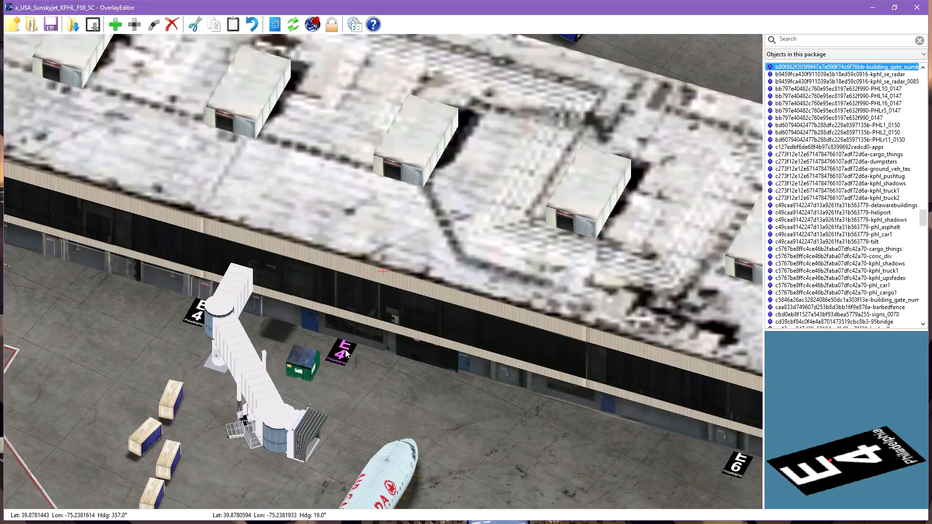
{"action": "key", "text": "a"}
{"action": "key", "text": "a"}
{"action": "key", "text": "a"}
{"action": "key", "text": "a"}
{"action": "key", "text": "a"}
{"action": "key", "text": "a"}
{"action": "key", "text": "w"}
{"action": "key", "text": "w"}
{"action": "key", "text": "w"}
{"action": "key", "text": "w"}
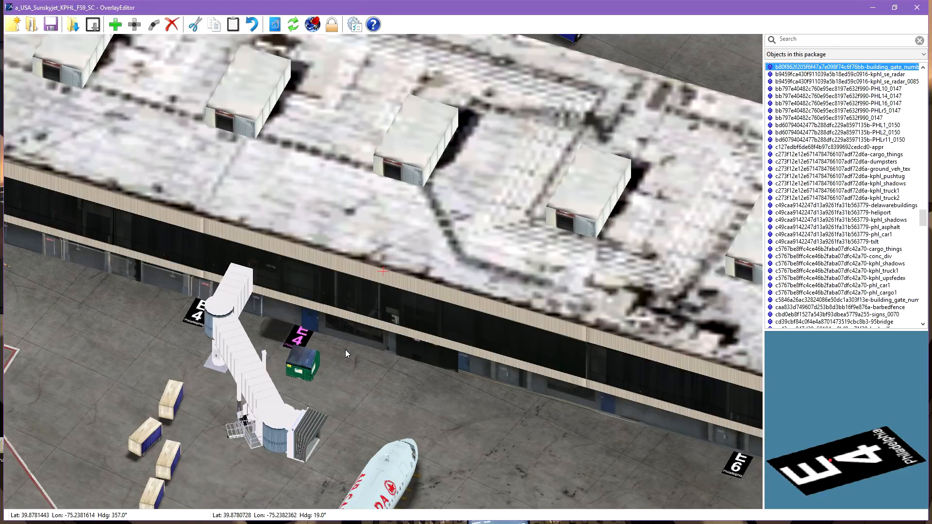
{"action": "key", "text": "a"}
{"action": "key", "text": "a"}
- Move the dumpster to the terminal side beyond the E4 gate number, at latitude 39.8778911, longitude -75.2371009, and rotate it to heading 1°
{"action": "left_click", "coordinate": [300, 360]}
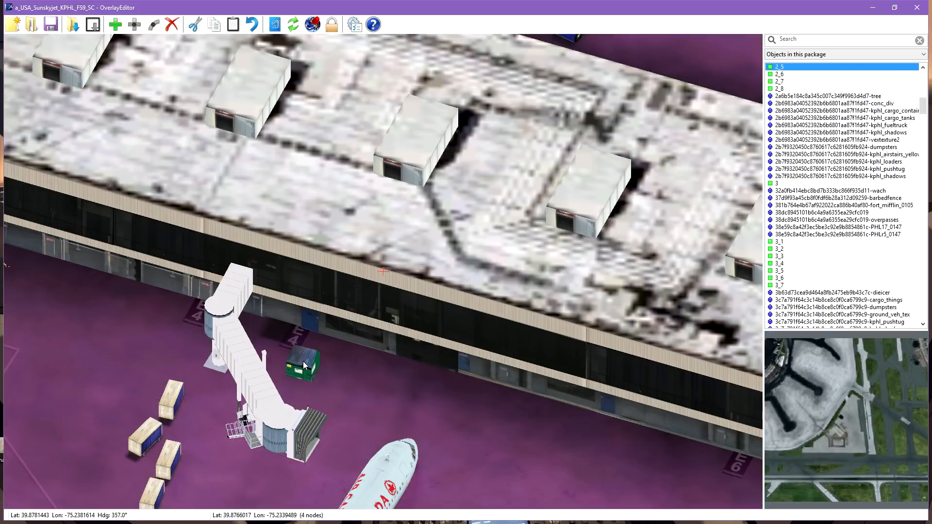
{"action": "left_click", "coordinate": [303, 362]}
{"action": "key", "text": "d"}
{"action": "key", "text": "d"}
{"action": "key", "text": "d"}
{"action": "key", "text": "d"}
{"action": "key", "text": "d"}
{"action": "key", "text": "d"}
{"action": "key", "text": "d"}
{"action": "key", "text": "w"}
{"action": "key", "text": "w"}
{"action": "key", "text": "w"}
{"action": "key", "text": "w"}
{"action": "key", "text": "w"}
{"action": "key", "text": "w"}
{"action": "key", "text": "q"}
{"action": "key", "text": "q"}
{"action": "key", "text": "q"}
{"action": "key", "text": "e"}
{"action": "key", "text": "e"}
{"action": "key", "text": "e"}
{"action": "key", "text": "e"}
{"action": "key", "text": "s"}
{"action": "key", "text": "s"}
{"action": "key", "text": "s"}
{"action": "key", "text": "s"}
{"action": "key", "text": "s"}
{"action": "key", "text": "a"}
{"action": "key", "text": "w"}
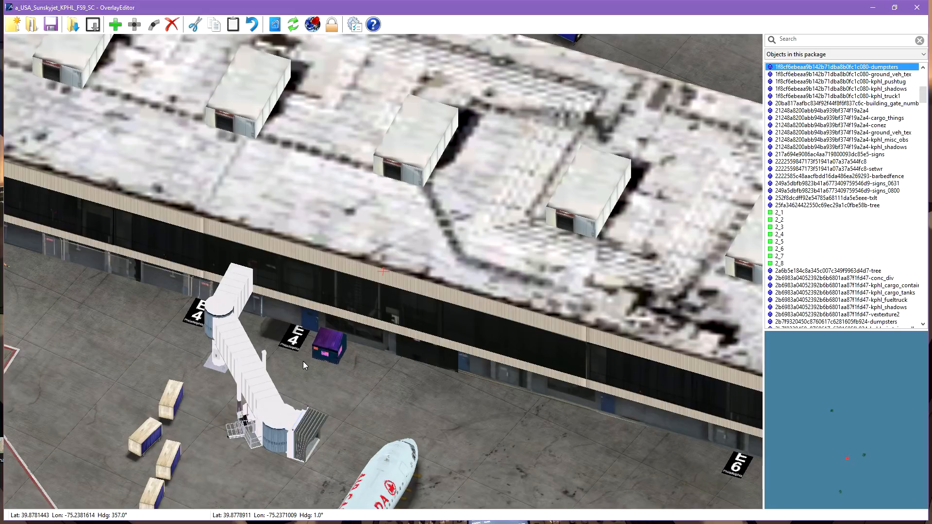
- Move the dumpster beside the E4 gate number to latitude 39.8778725, longitude -75.2371056, and rotate it to heading 2°
{"action": "key", "text": "s"}
{"action": "key", "text": "s"}
{"action": "key", "text": "s"}
{"action": "key", "text": "s"}
{"action": "key", "text": "a"}
{"action": "key", "text": "e"}
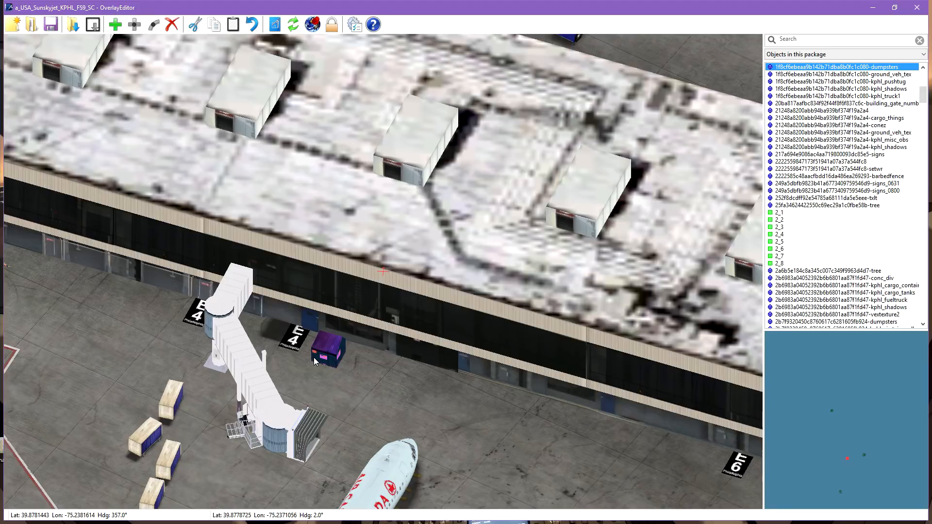
- Locate the selected dumpster object's other parts and inspect the apron along gates E2 to E10, including the dumpster near E8
{"action": "key", "text": "n"}
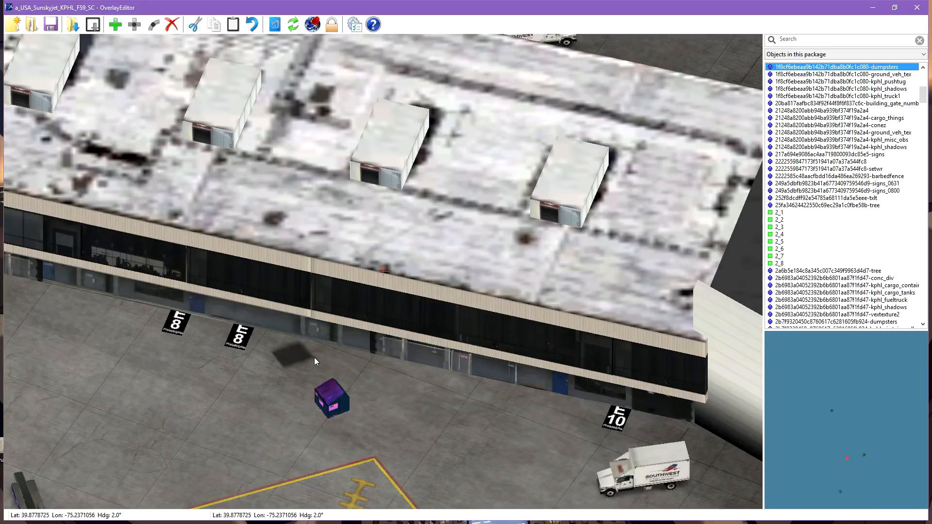
{"action": "scroll", "coordinate": [315, 361], "scroll_direction": "down", "scroll_amount": 5}
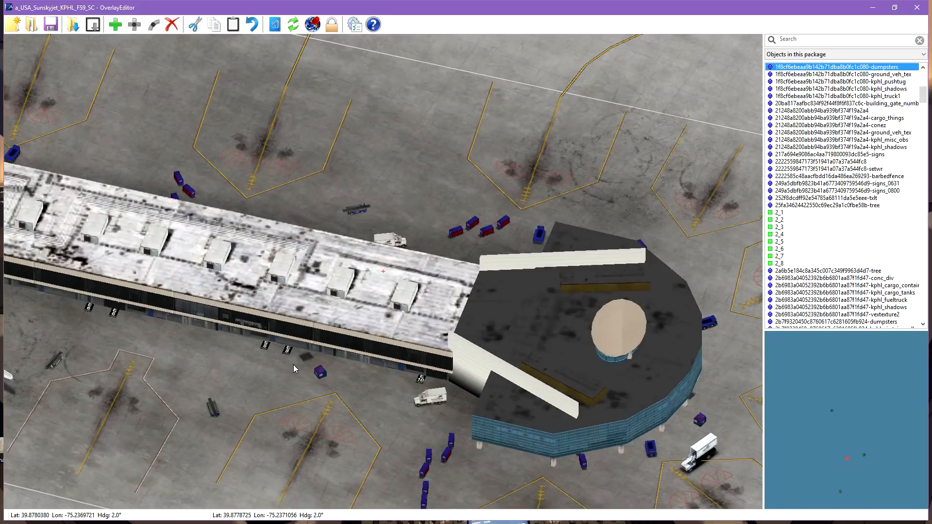
{"action": "mouse_move", "coordinate": [293, 365]}
{"action": "middle_mouse_down"}
{"action": "mouse_move", "coordinate": [483, 374]}
{"action": "mouse_move", "coordinate": [410, 380]}
{"action": "middle_mouse_up"}
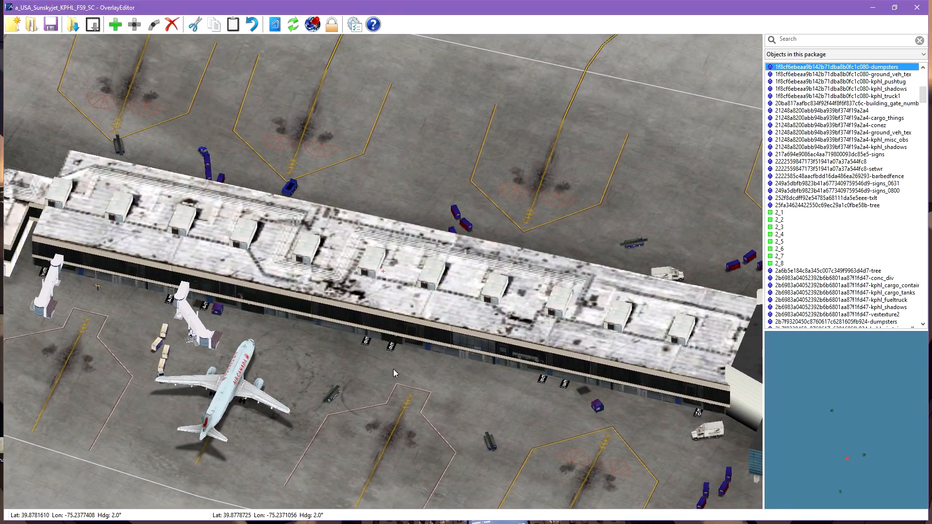
{"action": "middle_click_drag", "start_coordinate": [298, 351], "coordinate": [337, 373]}
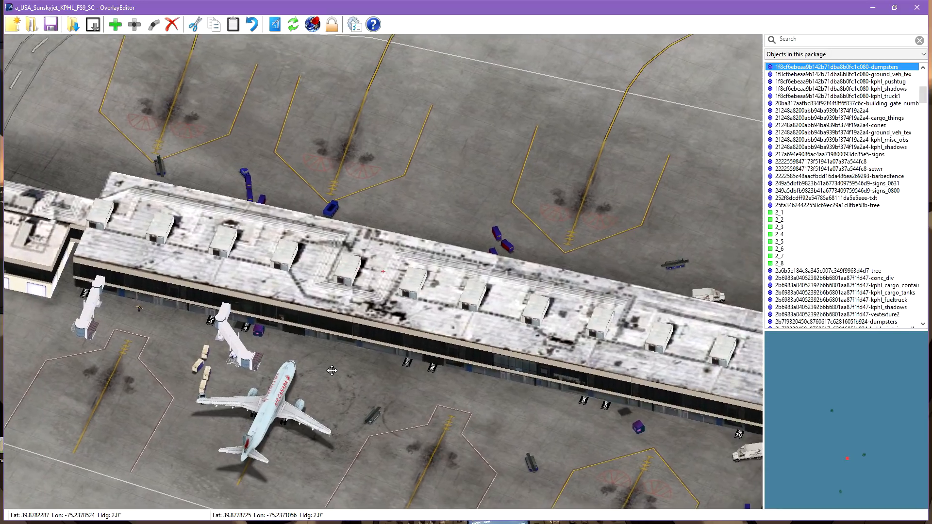
{"action": "middle_click_drag", "start_coordinate": [479, 383], "coordinate": [371, 383]}
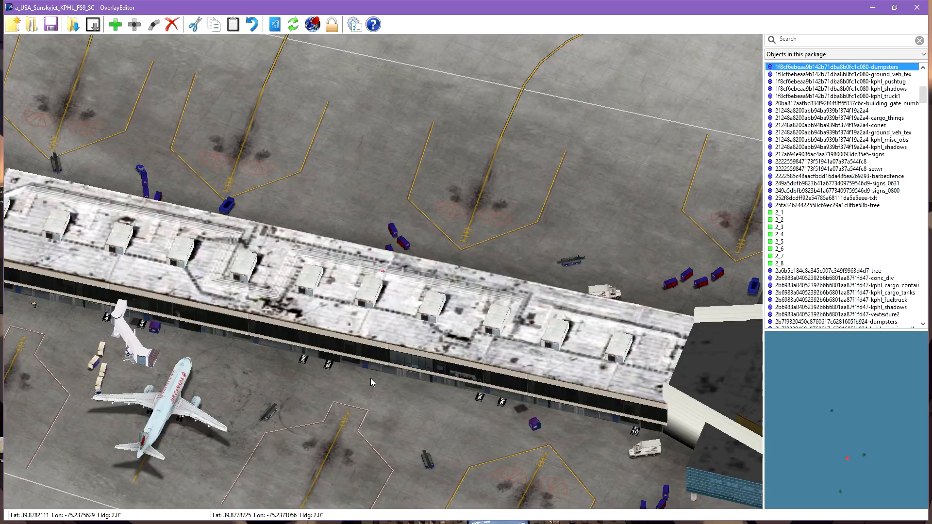
{"action": "middle_click_drag", "start_coordinate": [315, 369], "coordinate": [426, 370]}
{"action": "middle_click_drag", "start_coordinate": [516, 225], "coordinate": [383, 413]}
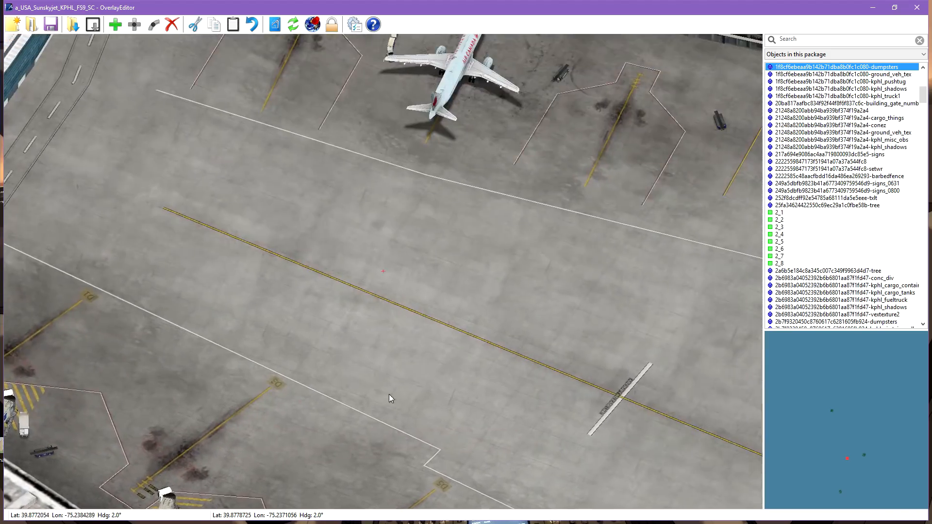
{"action": "middle_click_drag", "start_coordinate": [547, 208], "coordinate": [439, 401]}
{"action": "middle_click_drag", "start_coordinate": [472, 280], "coordinate": [381, 375]}
{"action": "scroll", "coordinate": [524, 385], "scroll_direction": "up", "scroll_amount": 8}
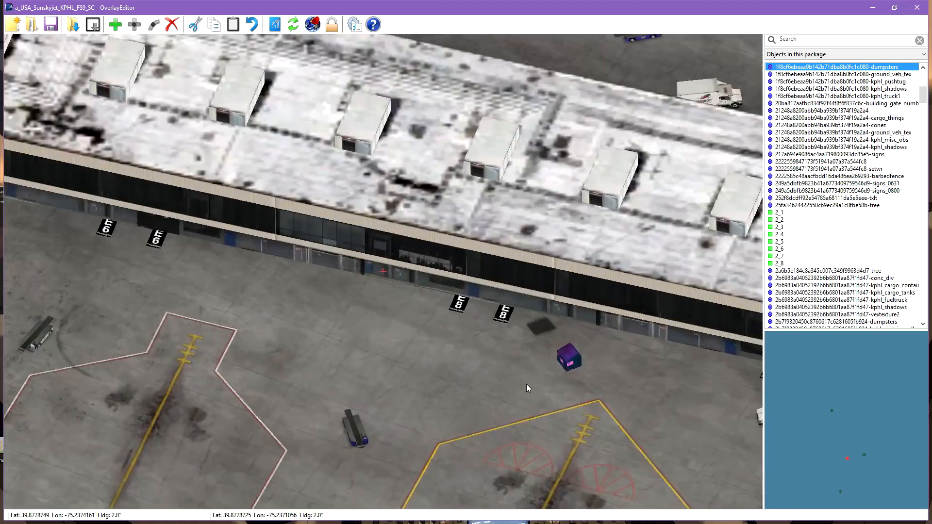
{"action": "scroll", "coordinate": [567, 347], "scroll_direction": "down", "scroll_amount": 8}
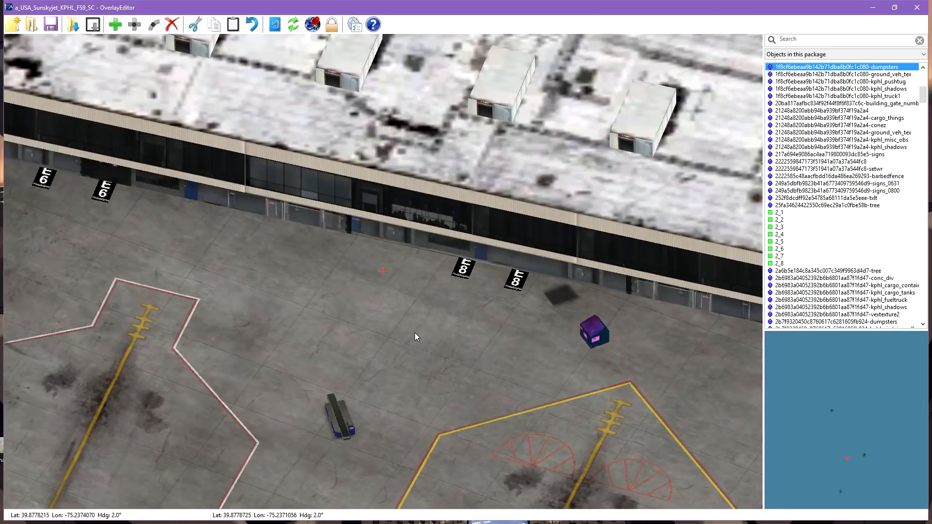
- Delete the selected dumpster object and return to the gate numbers around the E4 jetway
{"action": "left_click", "coordinate": [410, 330]}
{"action": "middle_click_drag", "start_coordinate": [172, 277], "coordinate": [362, 351]}
{"action": "scroll", "coordinate": [242, 300], "scroll_direction": "up", "scroll_amount": 3}
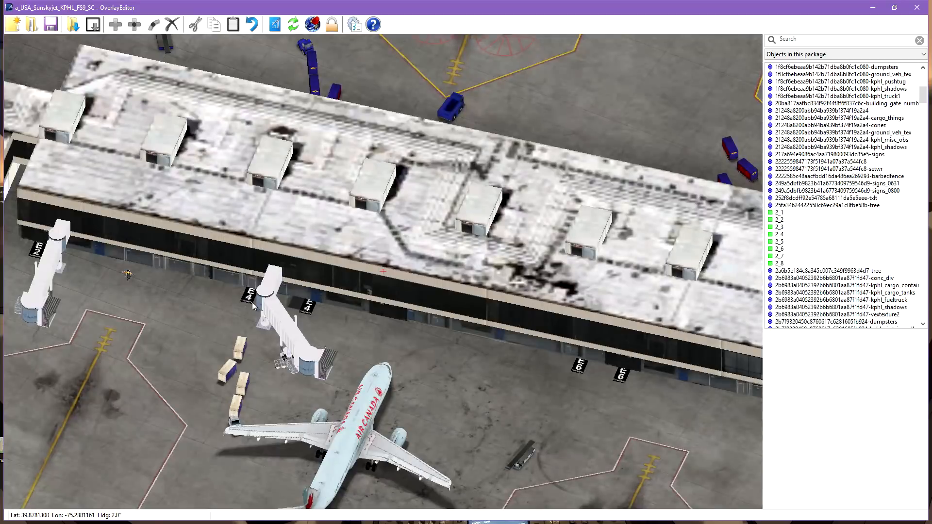
{"action": "scroll", "coordinate": [310, 313], "scroll_direction": "up", "scroll_amount": 3}
{"action": "scroll", "coordinate": [305, 314], "scroll_direction": "up", "scroll_amount": 2}
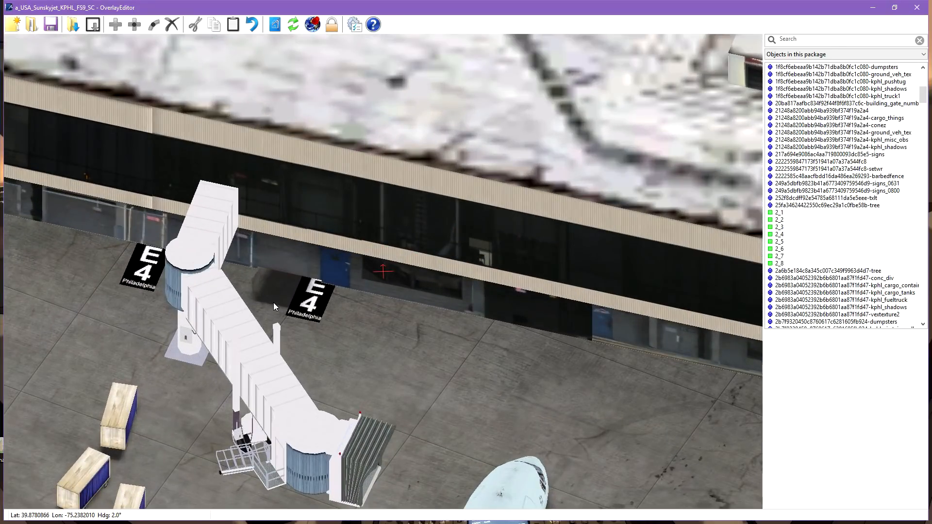
{"action": "scroll", "coordinate": [273, 302], "scroll_direction": "up", "scroll_amount": 4}
- Shift the E4 gate number near the blue door slightly so that it clears the terminal wall
{"action": "left_click", "coordinate": [366, 287]}
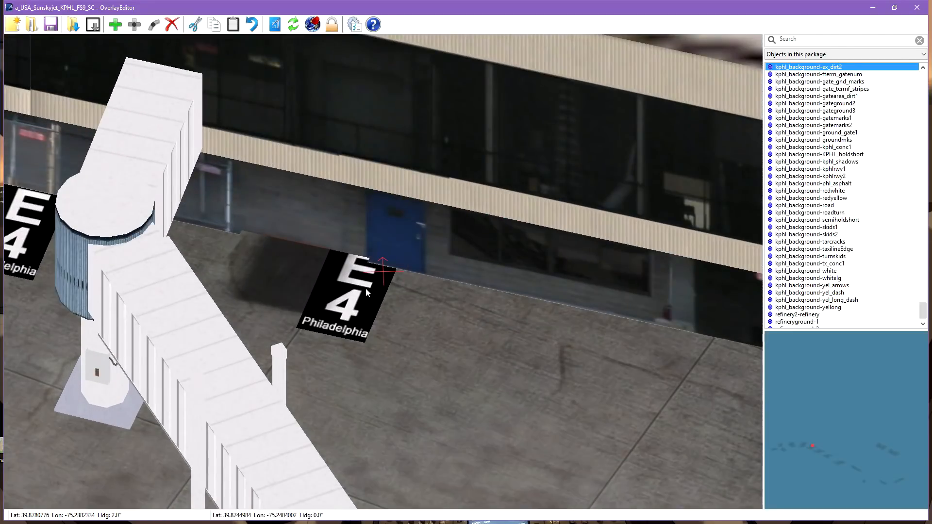
{"action": "left_click", "coordinate": [366, 288]}
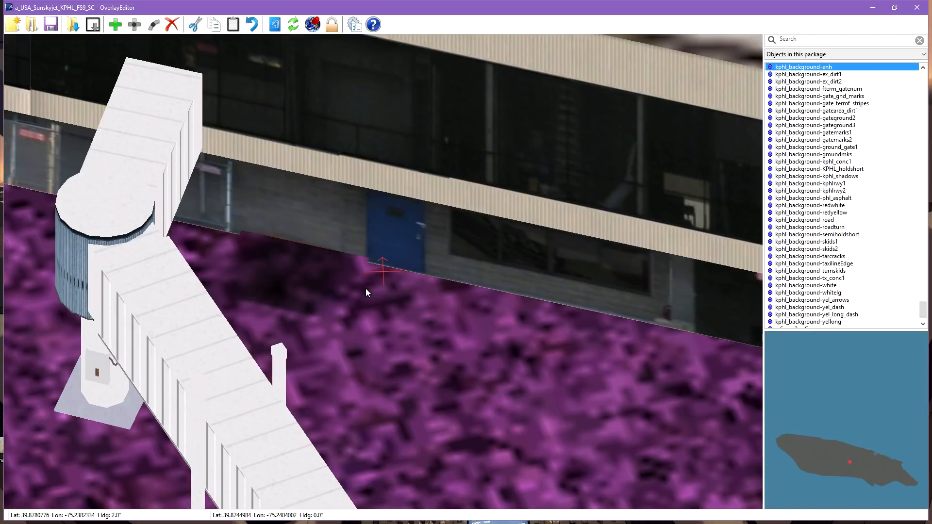
{"action": "left_click", "coordinate": [365, 288]}
{"action": "left_click", "coordinate": [366, 289]}
{"action": "key", "text": "w"}
- Move the other E4 gate number, on the far side of the jetway base, to latitude 39.8780942, longitude -75.2383397
{"action": "middle_click_drag", "start_coordinate": [196, 293], "coordinate": [395, 345]}
{"action": "left_click", "coordinate": [208, 284]}
{"action": "left_click", "coordinate": [208, 285]}
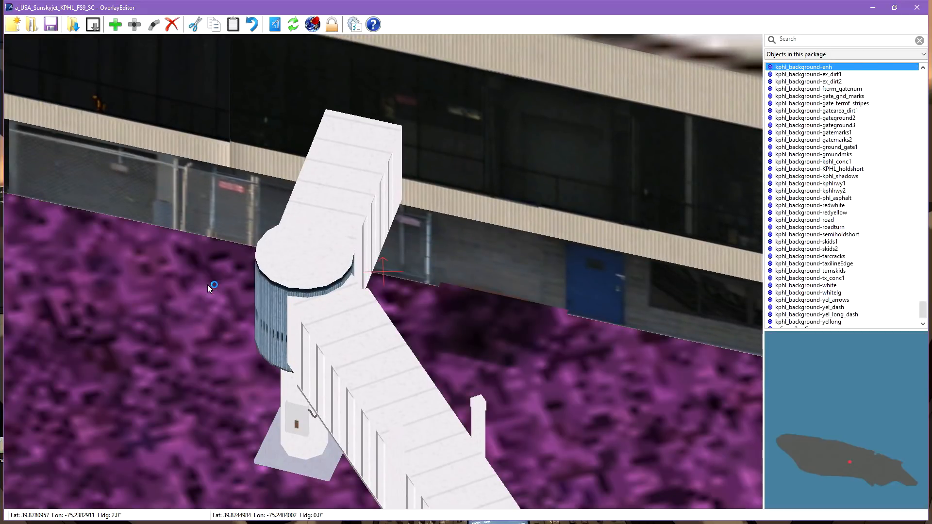
{"action": "left_click", "coordinate": [208, 285]}
{"action": "left_click", "coordinate": [208, 285]}
{"action": "key", "text": "s"}
{"action": "key", "text": "s"}
{"action": "key", "text": "a"}
{"action": "key", "text": "a"}
{"action": "key", "text": "w"}
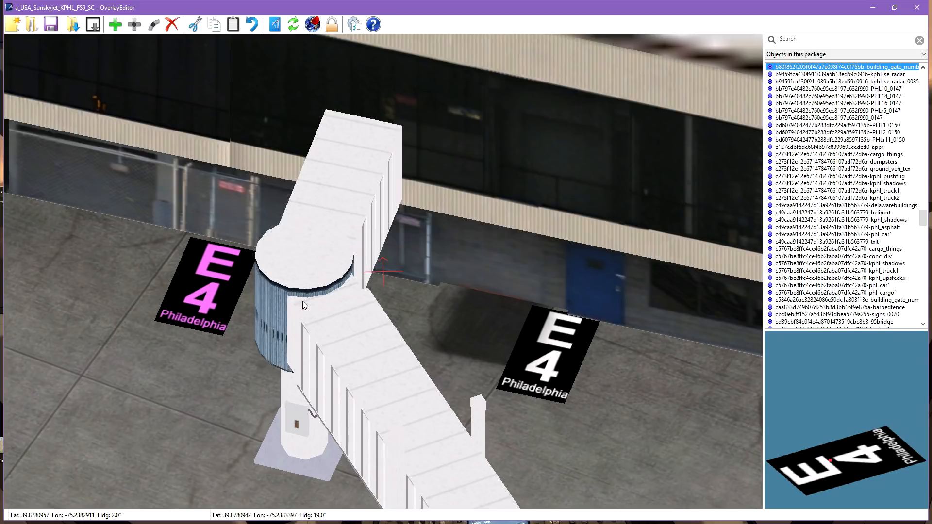
- Inspect the E4 jetway's connection to the terminal, and view the gate square to the building at heading 19°
{"action": "scroll", "coordinate": [301, 301], "scroll_direction": "down", "scroll_amount": 5}
{"action": "scroll", "coordinate": [288, 272], "scroll_direction": "down", "scroll_amount": 3}
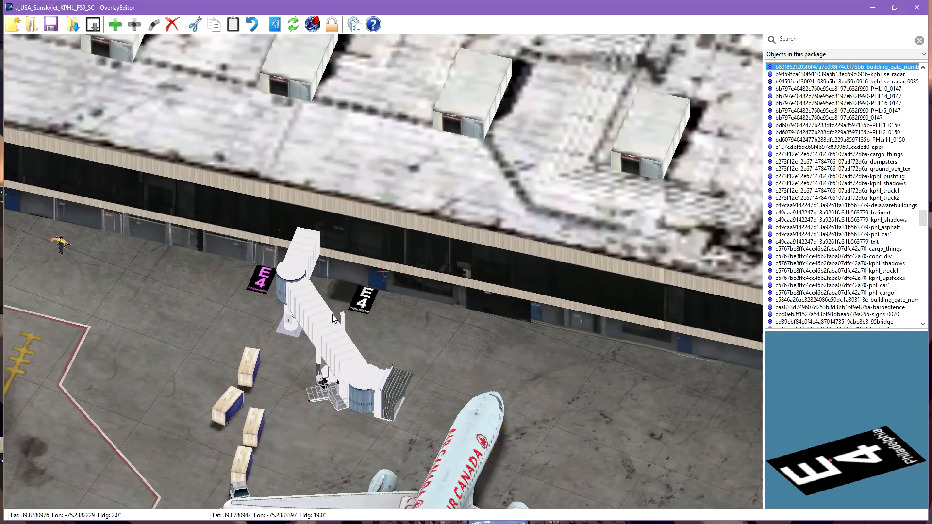
{"action": "middle_click_drag", "start_coordinate": [287, 299], "coordinate": [376, 389]}
{"action": "scroll", "coordinate": [438, 355], "scroll_direction": "up", "scroll_amount": 6}
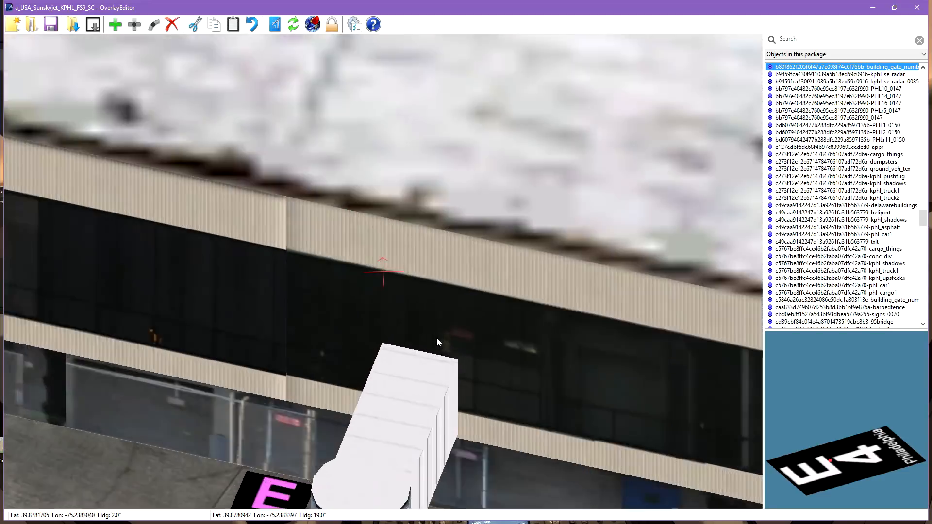
{"action": "key", "text": "q"}
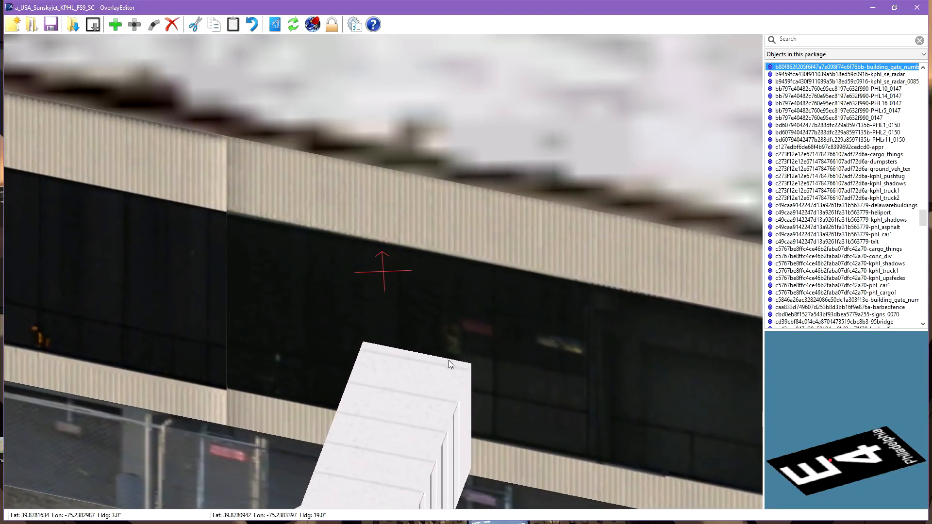
{"action": "key", "text": "e"}
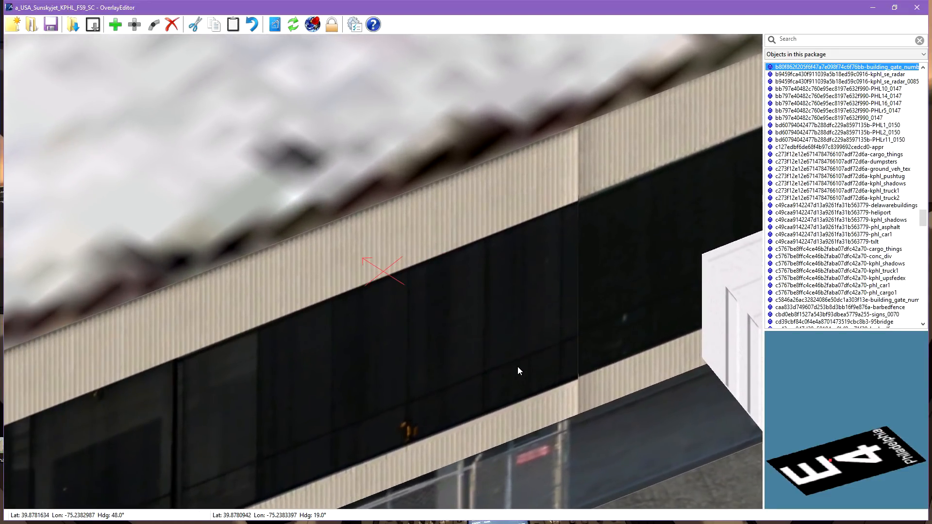
{"action": "scroll", "coordinate": [538, 362], "scroll_direction": "down", "scroll_amount": 9}
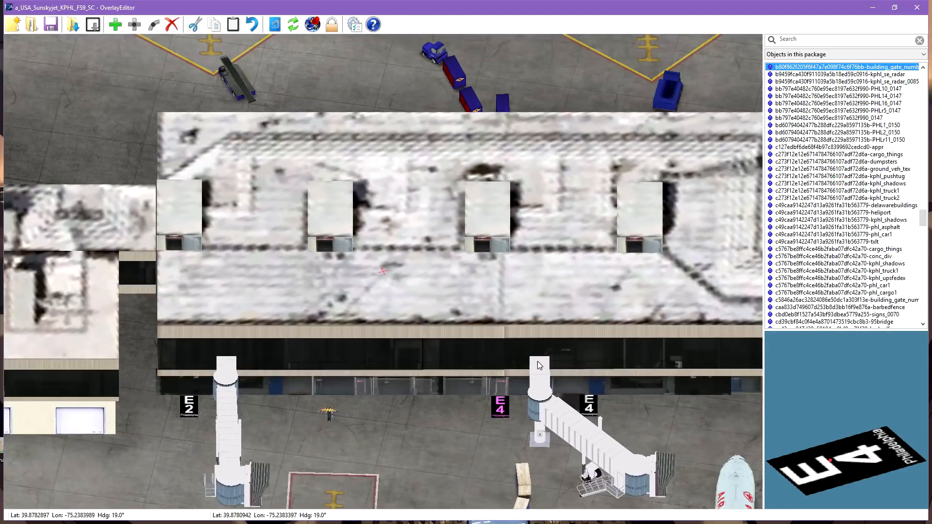
{"action": "middle_click_drag", "start_coordinate": [598, 379], "coordinate": [368, 204]}
{"action": "middle_click_drag", "start_coordinate": [497, 303], "coordinate": [428, 255]}
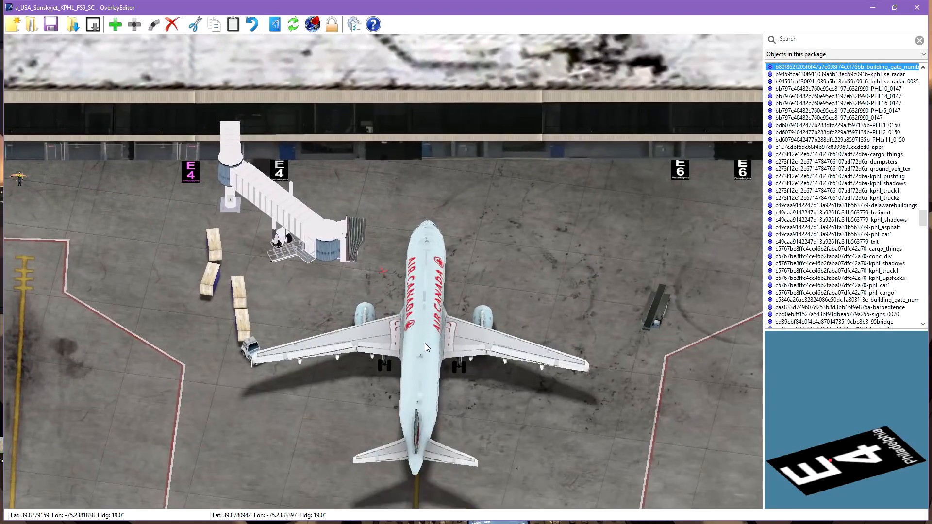
- Place a DGSs-Marshaller at the E4 Air Canada A320's origin, latitude 39.8778925, longitude -75.2381409, using the aircraft's 21° heading
{"action": "left_click", "coordinate": [425, 340]}
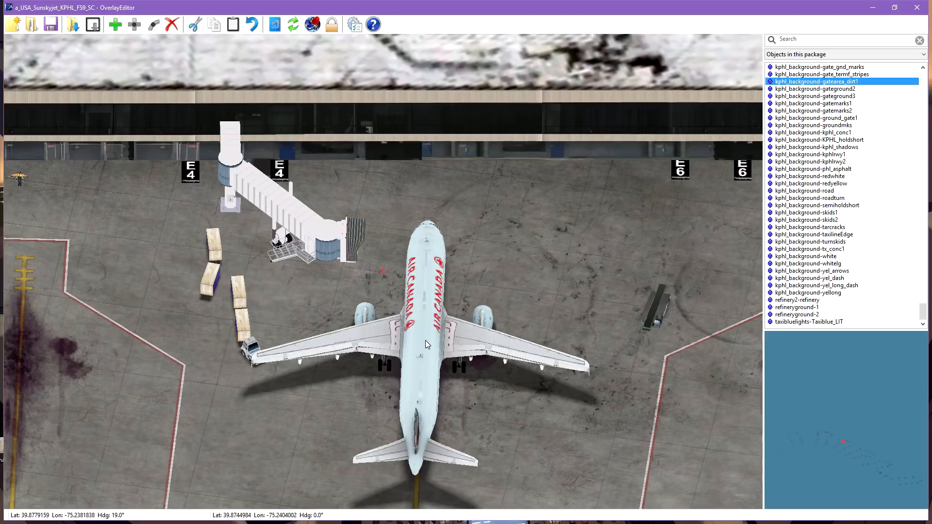
{"action": "left_click", "coordinate": [425, 340]}
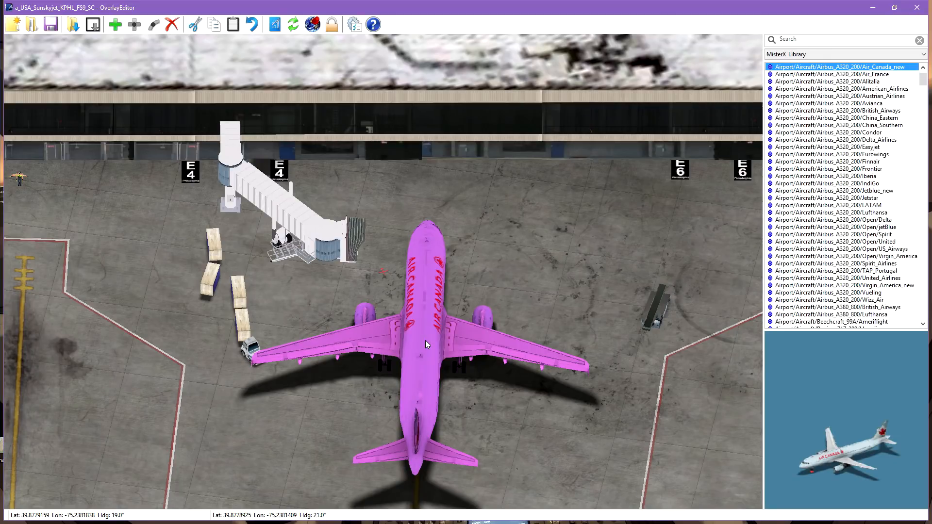
{"action": "key", "text": "shift+c"}
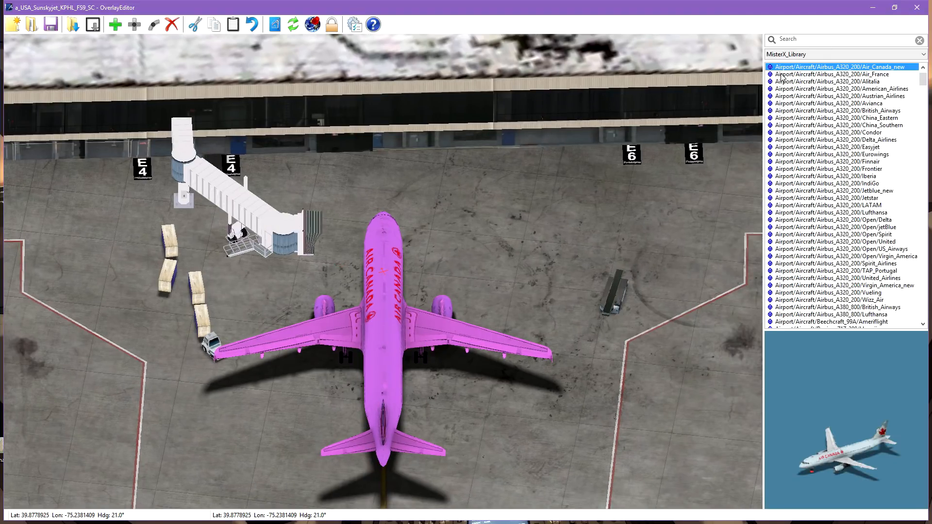
{"action": "left_click", "coordinate": [803, 40]}
{"action": "type", "text": "dsg"}
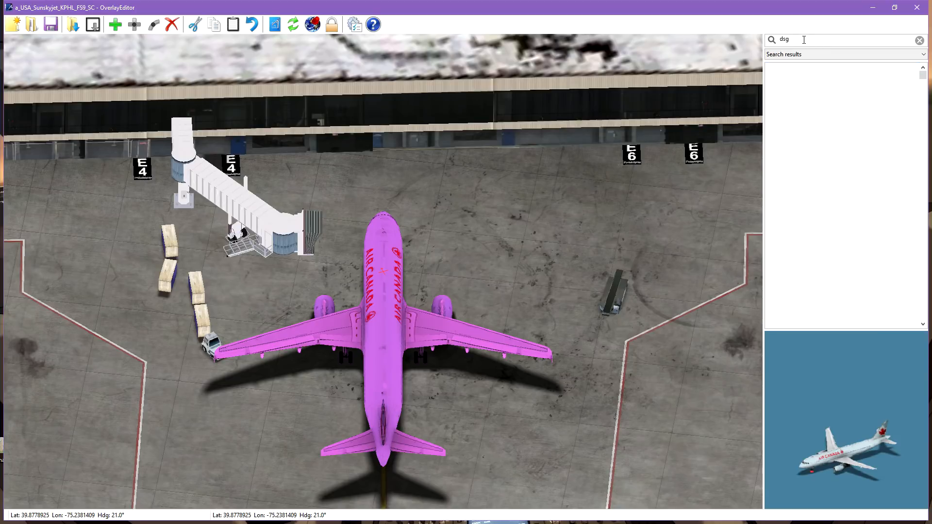
{"action": "left_click_drag", "start_coordinate": [793, 43], "coordinate": [732, 43]}
{"action": "type", "text": "dgs"}
{"action": "left_click", "coordinate": [806, 67]}
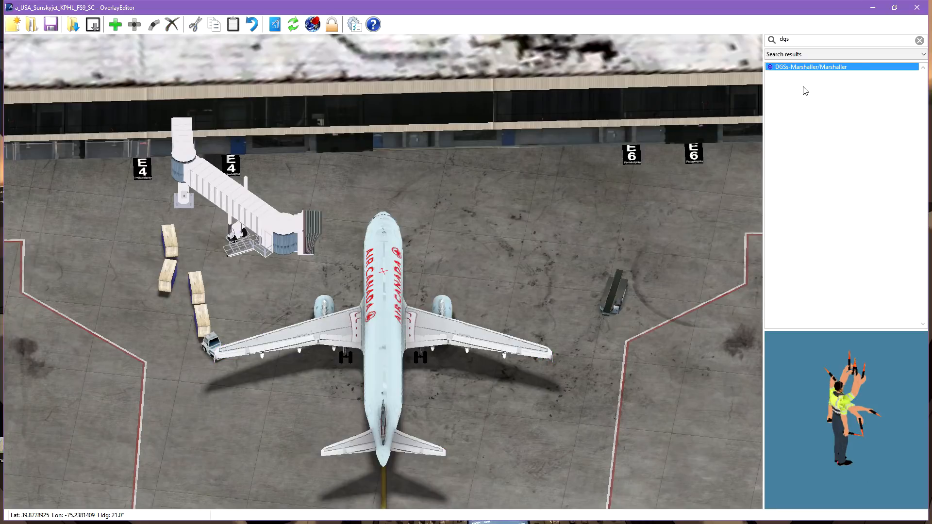
{"action": "left_click", "coordinate": [116, 25]}
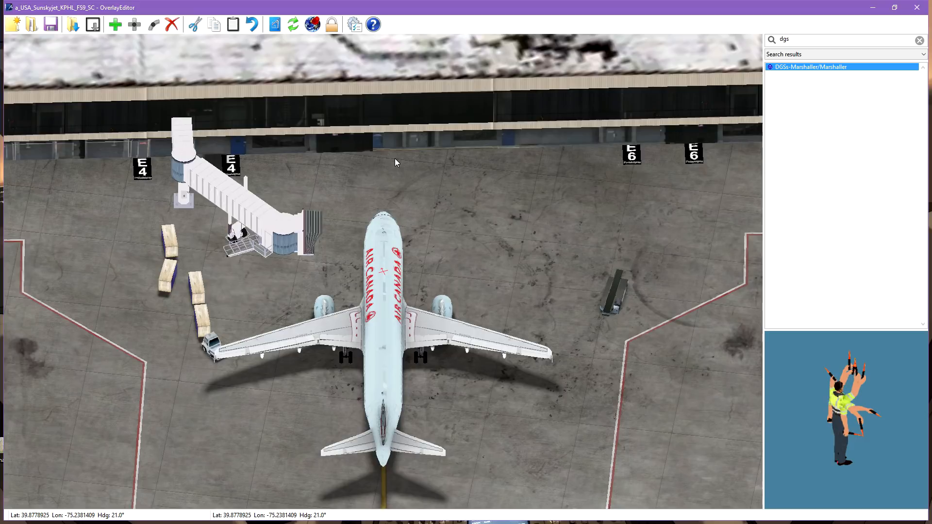
- Move the marshaller out in front of the E4 aircraft's nose, to latitude 39.8780103, longitude -75.2380903
{"action": "key", "text": "w"}
{"action": "key", "text": "w"}
{"action": "key", "text": "w"}
{"action": "key", "text": "w"}
{"action": "key", "text": "w"}
{"action": "key", "text": "w"}
{"action": "key", "text": "w"}
{"action": "key", "text": "w"}
{"action": "key", "text": "w"}
{"action": "key", "text": "w"}
{"action": "key", "text": "w"}
{"action": "key", "text": "w"}
{"action": "key", "text": "w"}
{"action": "key", "text": "w"}
{"action": "key", "text": "w"}
{"action": "key", "text": "w"}
{"action": "key", "text": "w"}
{"action": "key", "text": "w"}
{"action": "key", "text": "w"}
{"action": "key", "text": "w"}
{"action": "key", "text": "w"}
{"action": "key", "text": "w"}
{"action": "key", "text": "w"}
{"action": "key", "text": "w"}
{"action": "key", "text": "w"}
{"action": "key", "text": "w"}
{"action": "key", "text": "w"}
{"action": "key", "text": "w"}
{"action": "key", "text": "w"}
{"action": "key", "text": "w"}
{"action": "key", "text": "s"}
{"action": "key", "text": "s"}
{"action": "key", "text": "s"}
{"action": "key", "text": "s"}
{"action": "key", "text": "s"}
{"action": "key", "text": "s"}
{"action": "key", "text": "a"}
{"action": "key", "text": "a"}
{"action": "key", "text": "a"}
{"action": "key", "text": "a"}
{"action": "scroll", "coordinate": [318, 183], "scroll_direction": "down", "scroll_amount": 3}
{"action": "scroll", "coordinate": [296, 188], "scroll_direction": "up", "scroll_amount": 2}
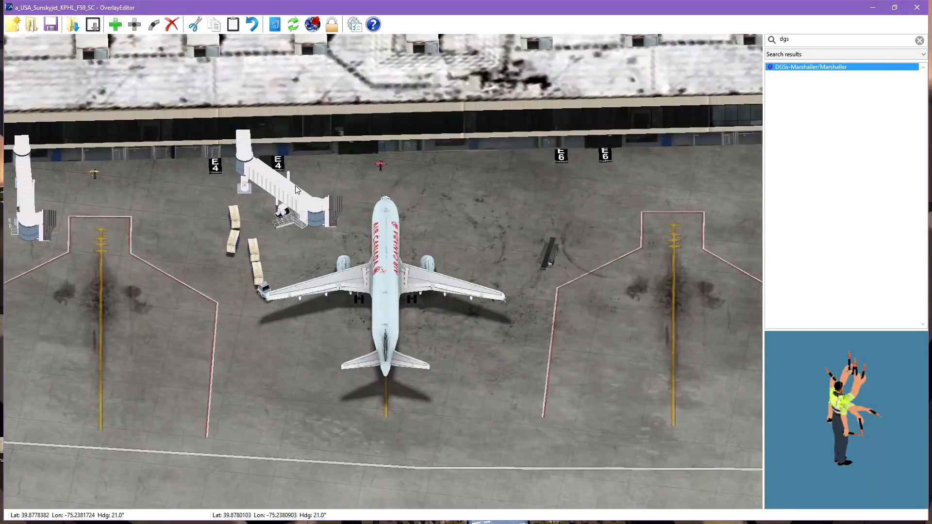
- Record the E4 aircraft's position in Notepad under Gate E4: 39.8778925, -75.2381409 and 21.0 degrees
{"action": "left_click", "coordinate": [389, 254]}
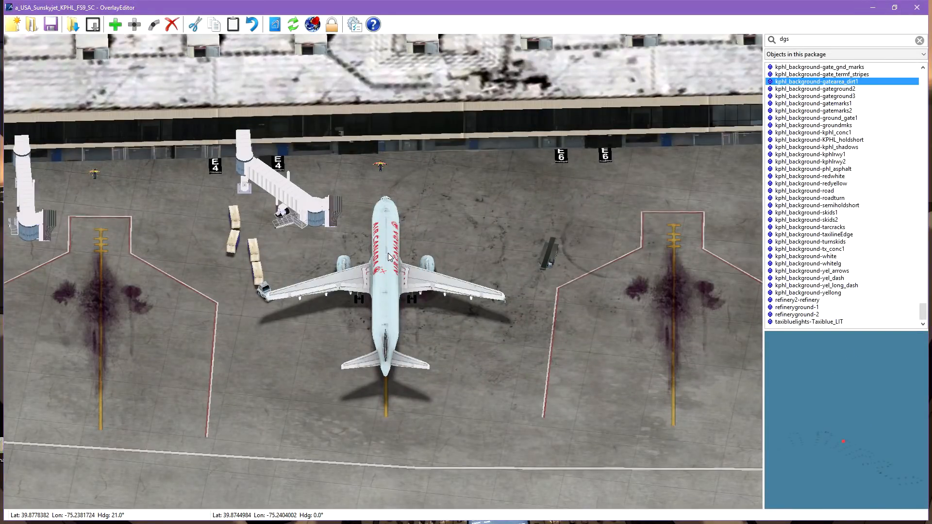
{"action": "left_click", "coordinate": [389, 258]}
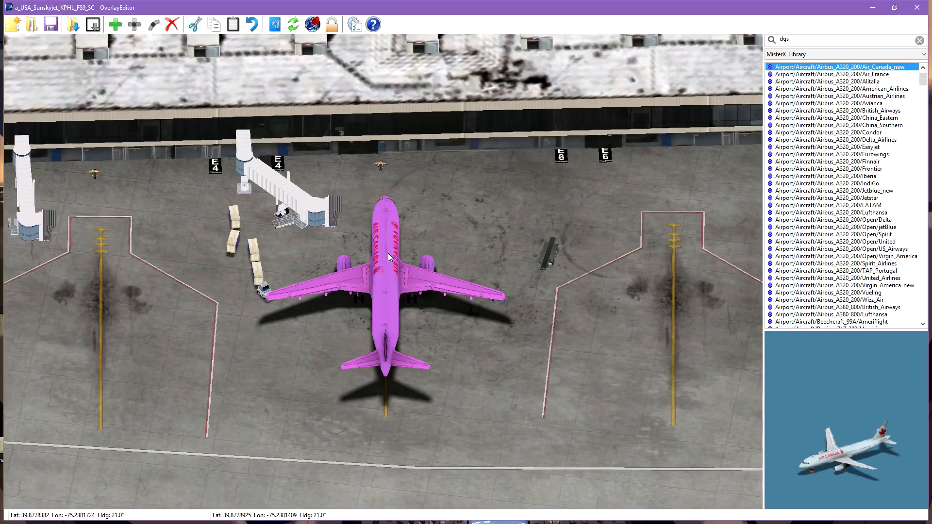
{"action": "key", "text": "c"}
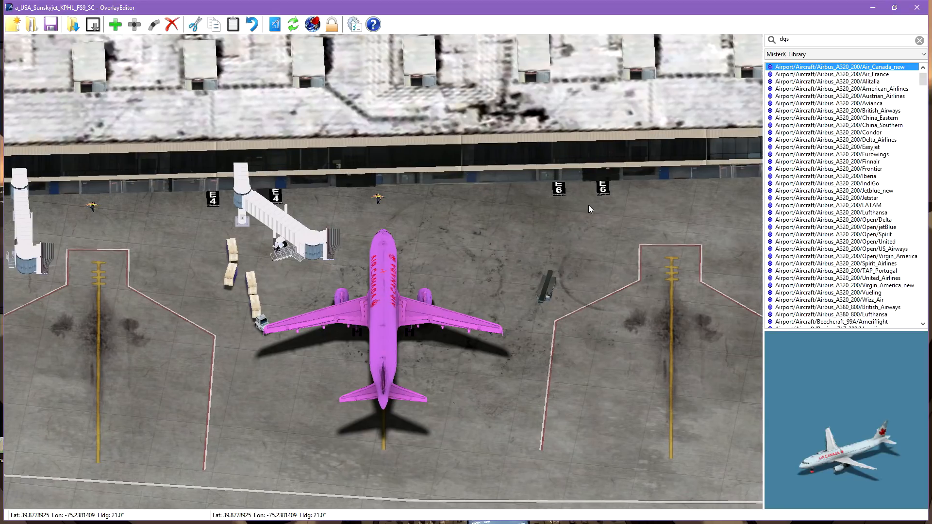
{"action": "left_click_drag", "start_coordinate": [931, 126], "coordinate": [657, 110]}
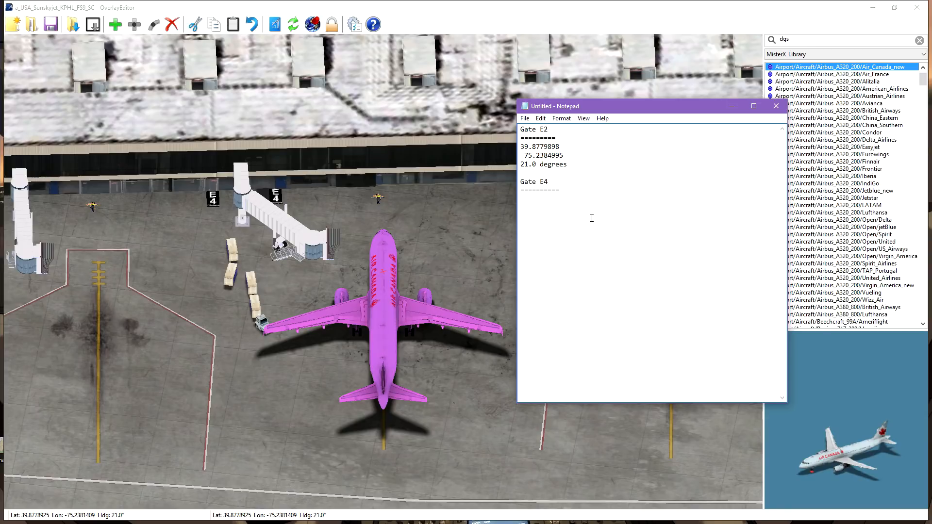
{"action": "type", "text": "39"}
{"action": "type", "text": ".8778925 "}
{"action": "type", "text": "-75"}
{"action": "type", "text": ".2381409"}
{"action": "key", "text": "Return"}
{"action": "type", "text": "21.0 degrees"}
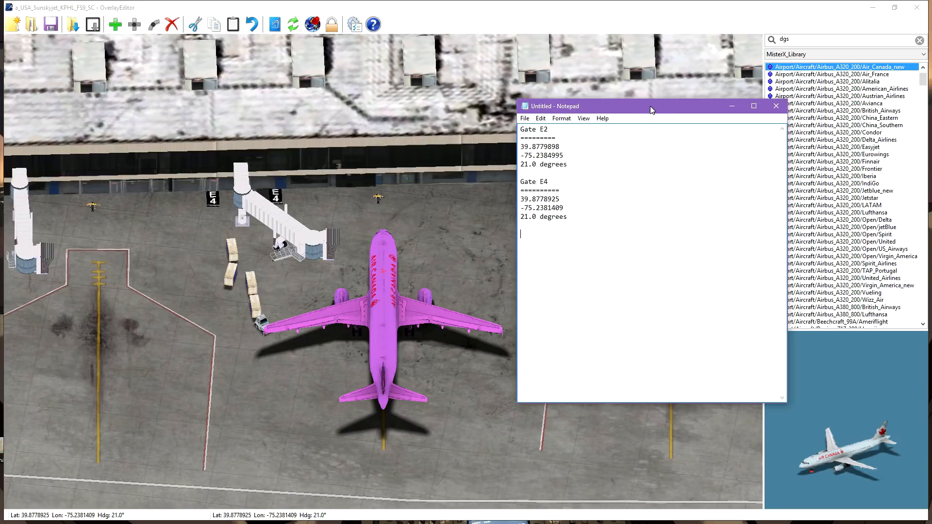
- Return to OverlayEditor and save the KPHL scenery package
{"action": "left_click_drag", "start_coordinate": [635, 106], "coordinate": [0, 106]}
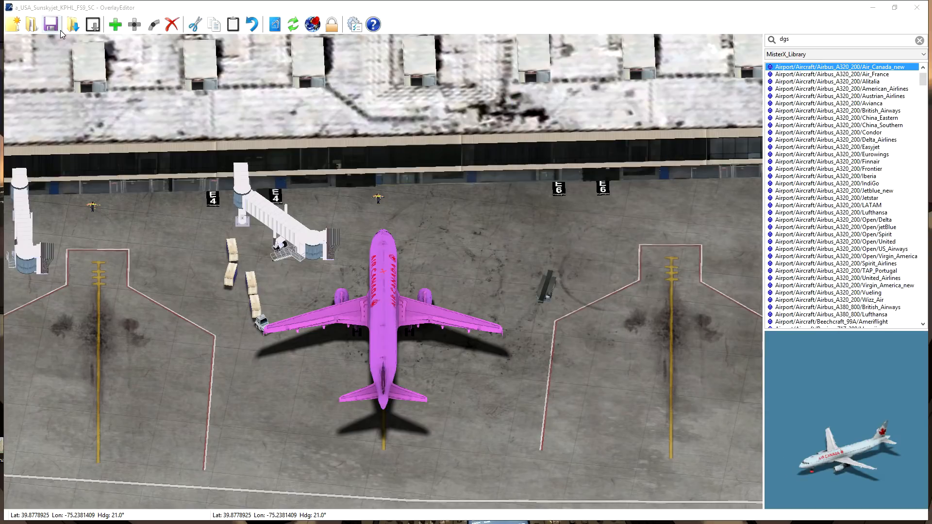
{"action": "left_click", "coordinate": [49, 26]}
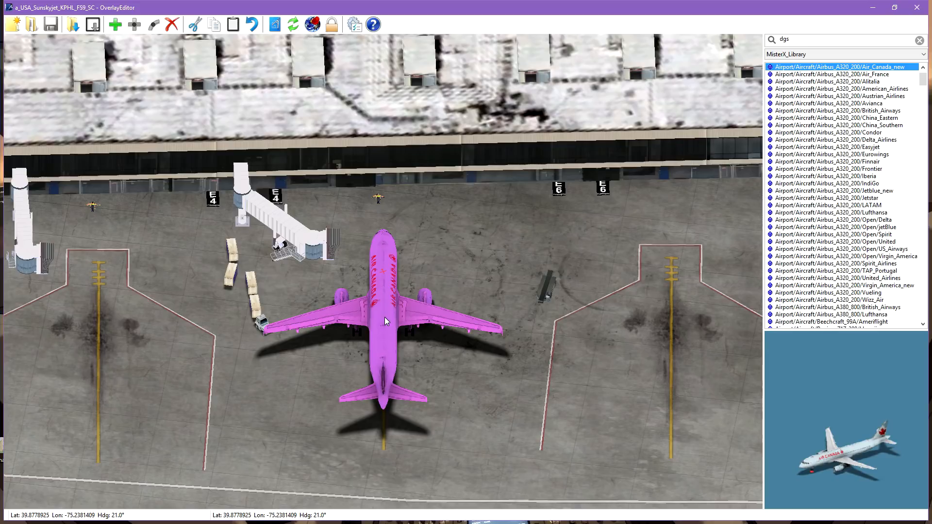
- Delete the Air Canada A320 at gate E4 and save the KPHL scenery package
{"action": "key", "text": "Delete"}
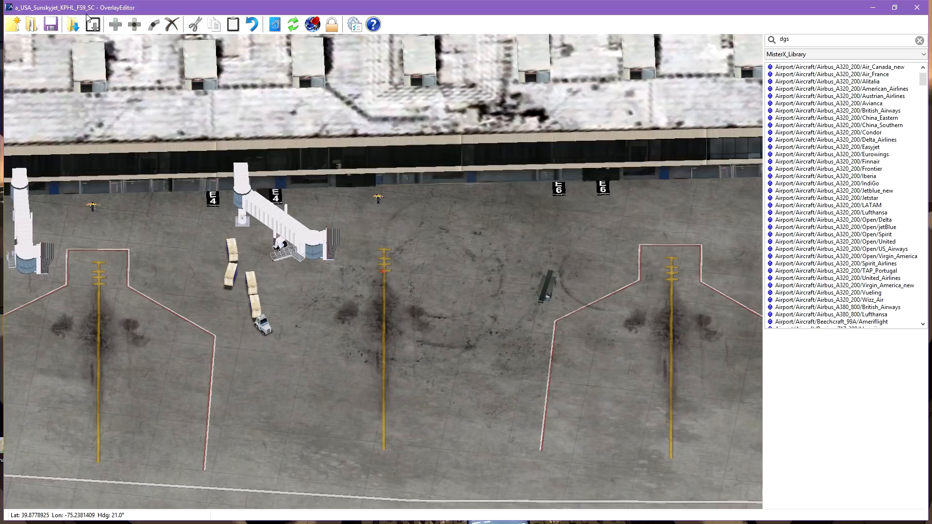
{"action": "left_click", "coordinate": [51, 24]}
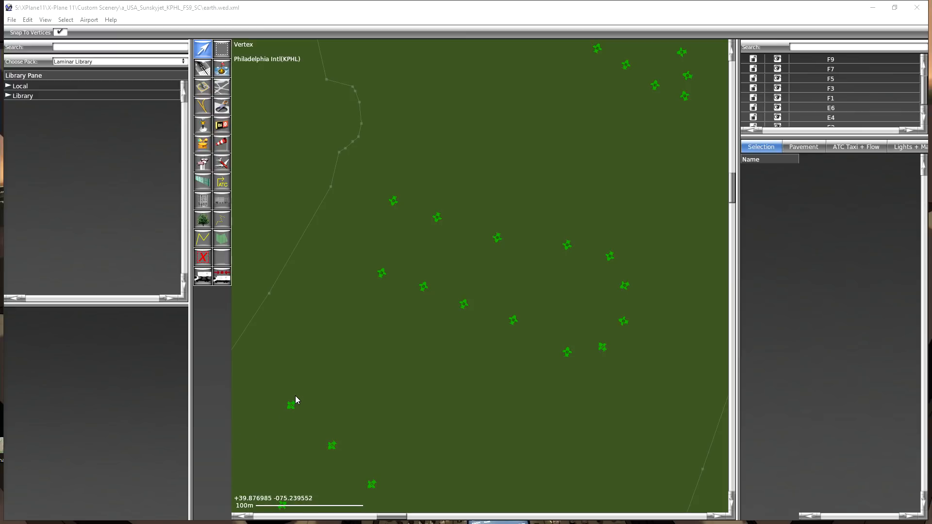
- Switch to WorldEditor and set the E2 ramp start's latitude to 39.8779898 and longitude to -75.2384995, using the Notepad record
{"action": "left_click", "coordinate": [381, 274]}
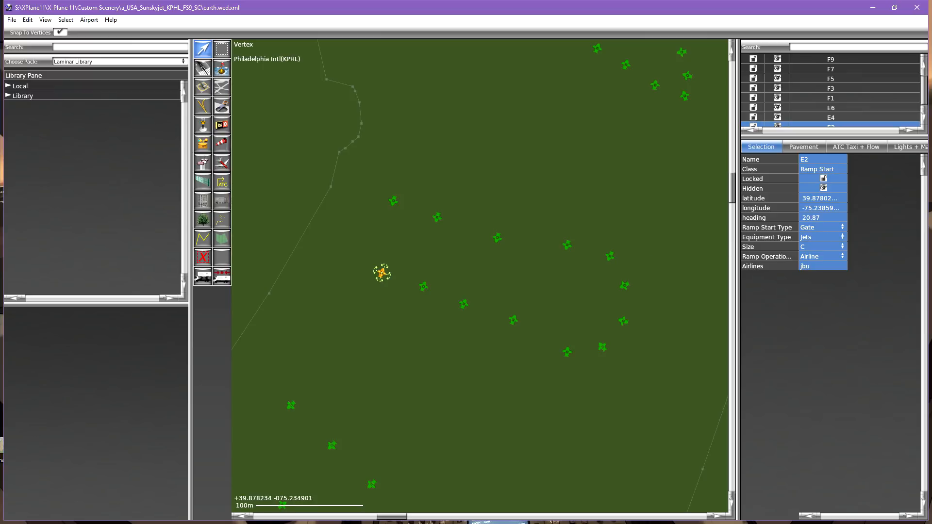
{"action": "left_click_drag", "start_coordinate": [931, 179], "coordinate": [402, 168]}
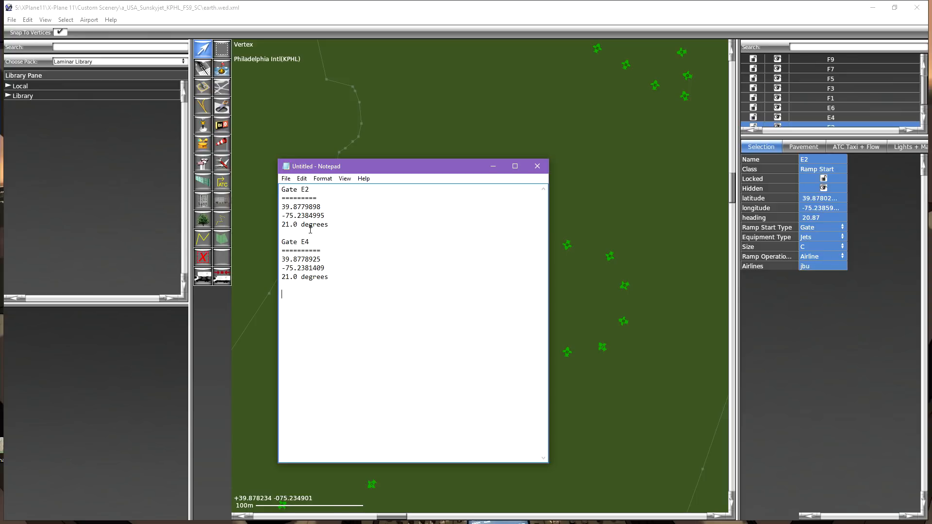
{"action": "left_click_drag", "start_coordinate": [357, 170], "coordinate": [931, 167]}
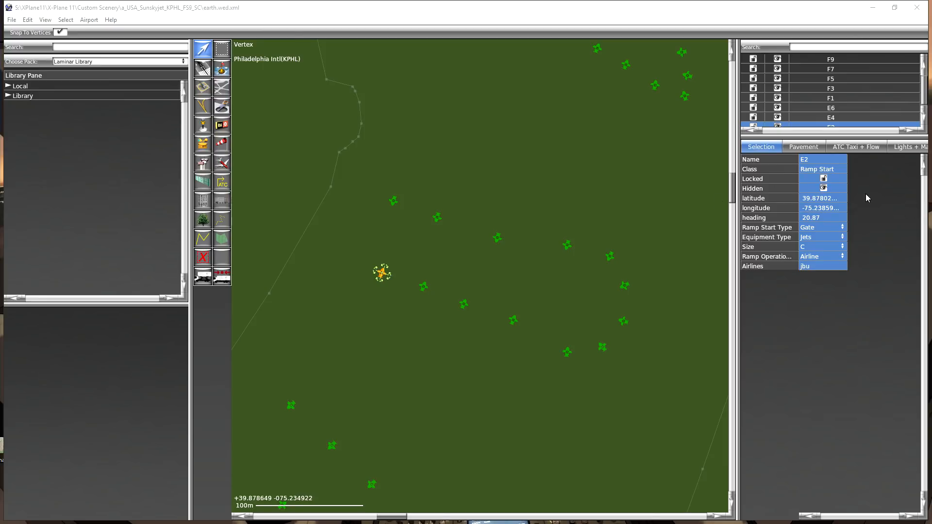
{"action": "left_click", "coordinate": [827, 200]}
{"action": "type", "text": "39.8779898"}
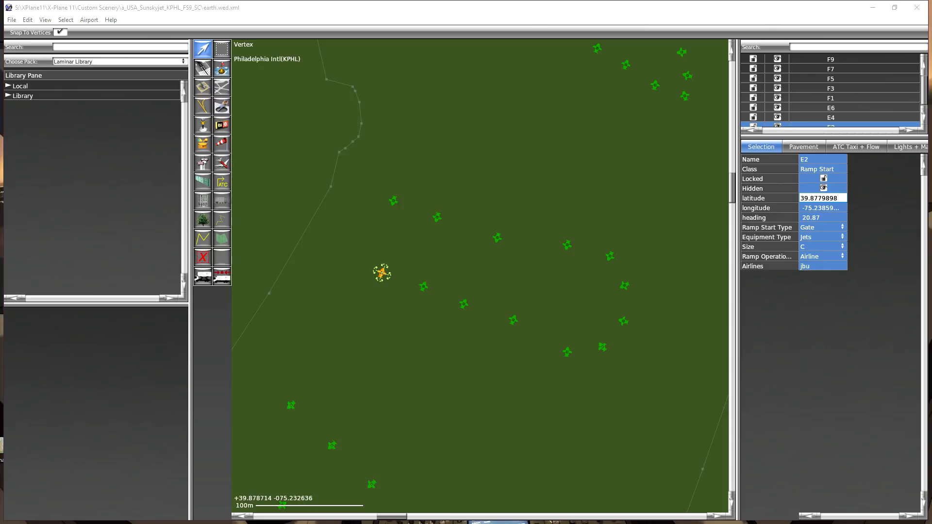
{"action": "left_click", "coordinate": [820, 210]}
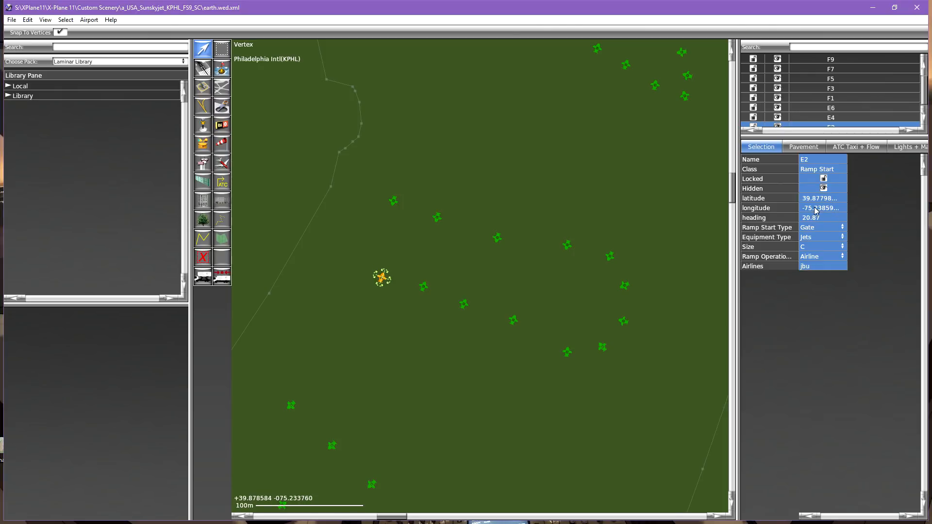
{"action": "left_click", "coordinate": [805, 210]}
{"action": "key", "text": "ctrl+v"}
{"action": "key", "text": "Return"}
- Set the E4 ramp start's latitude to 39.8778925, longitude to -75.2381409 and heading to 21
{"action": "left_click", "coordinate": [424, 288]}
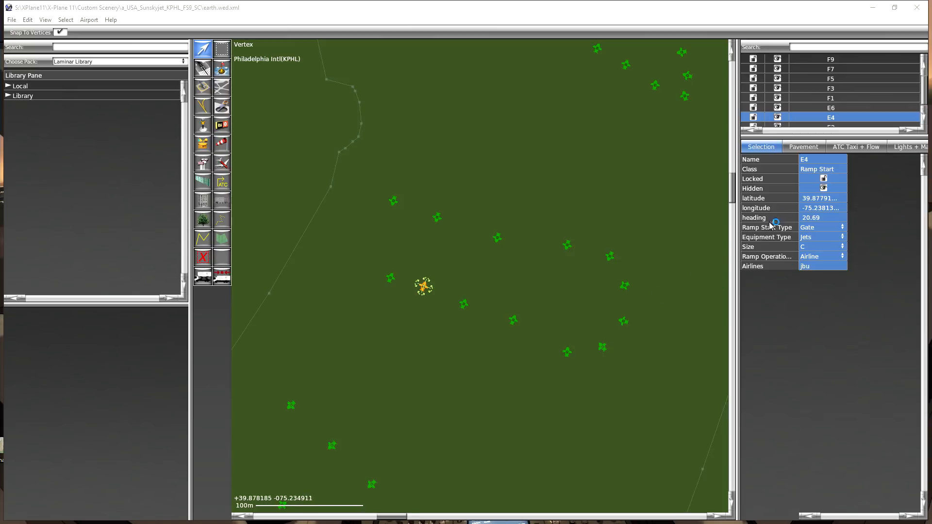
{"action": "left_click", "coordinate": [814, 204]}
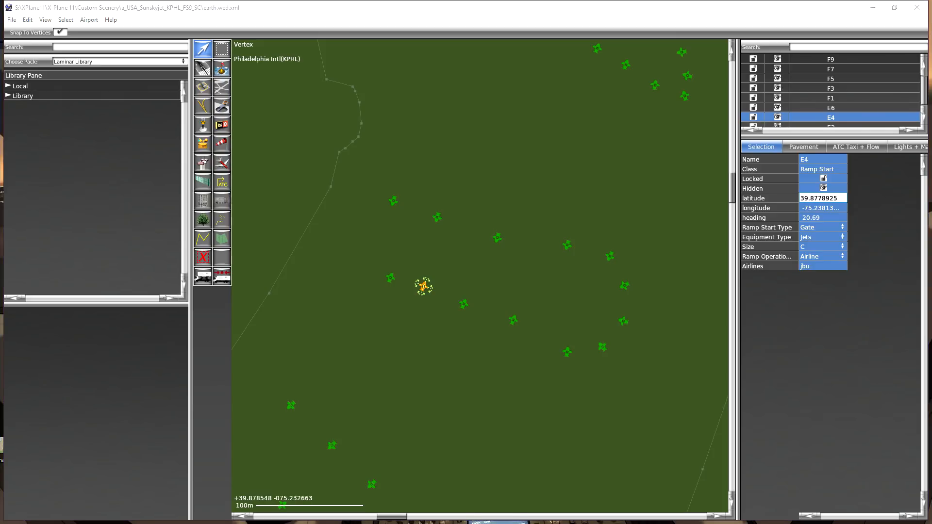
{"action": "left_click", "coordinate": [813, 211]}
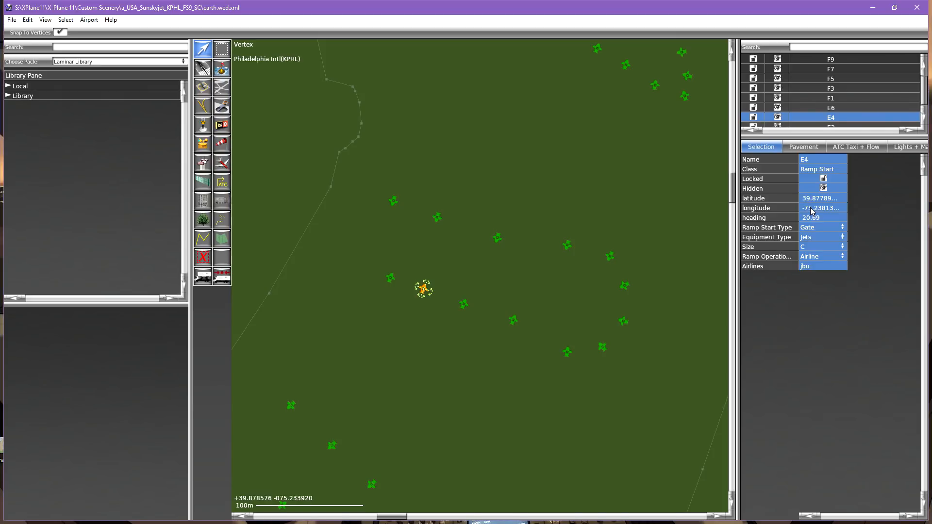
{"action": "left_click", "coordinate": [813, 209]}
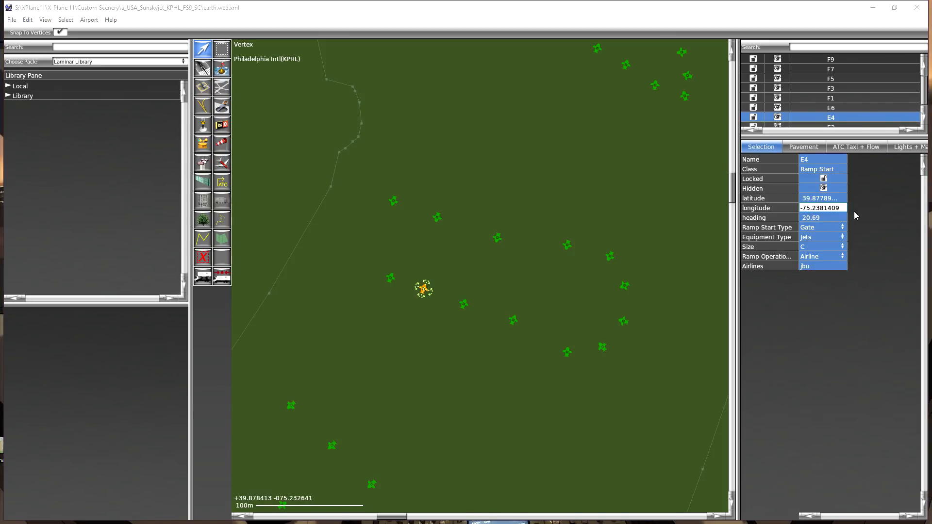
{"action": "left_click", "coordinate": [831, 217]}
{"action": "type", "text": "21"}
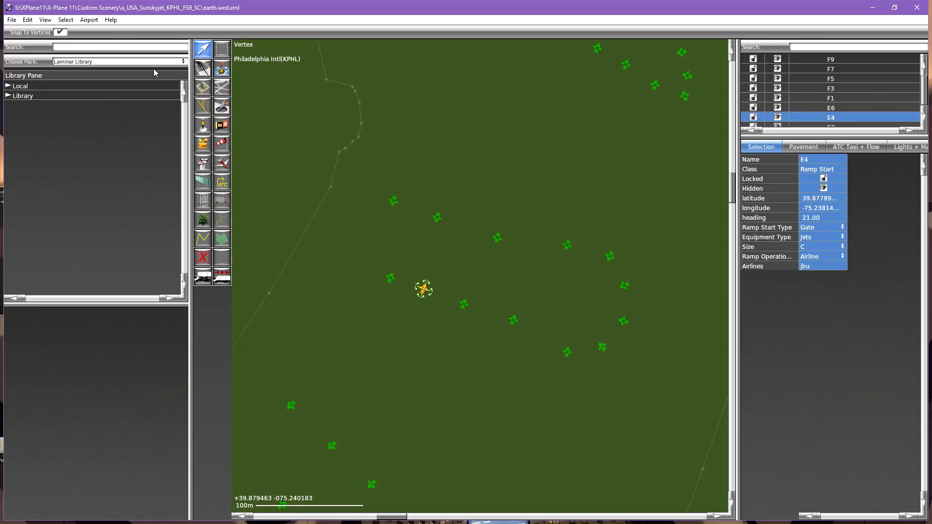
- Save the WorldEditor scenery and export the airport data over apt.dat in the Earth nav data folder
{"action": "left_click", "coordinate": [11, 20]}
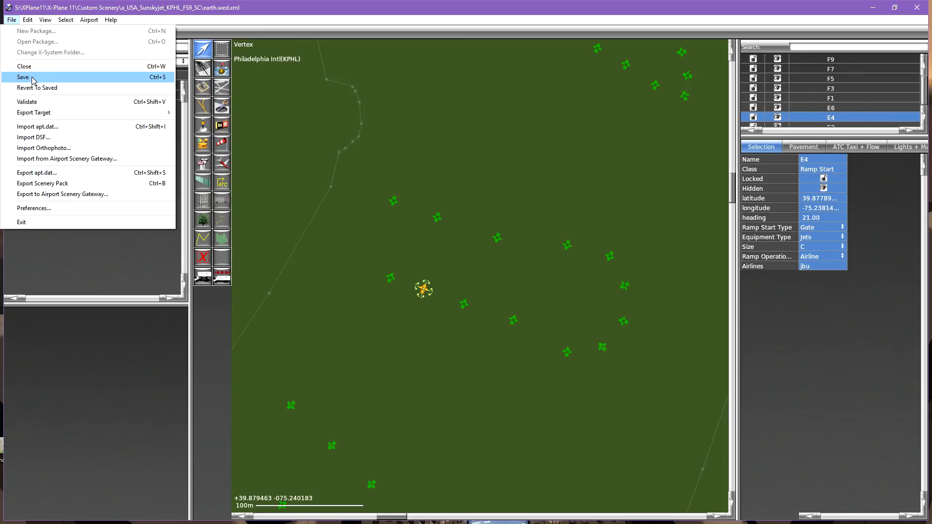
{"action": "left_click", "coordinate": [32, 77]}
{"action": "left_click", "coordinate": [12, 21]}
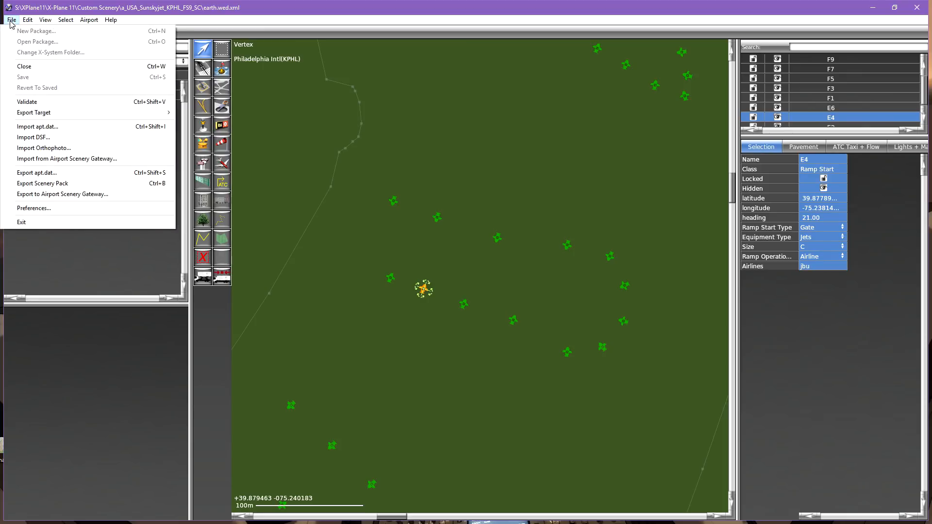
{"action": "left_click", "coordinate": [45, 173]}
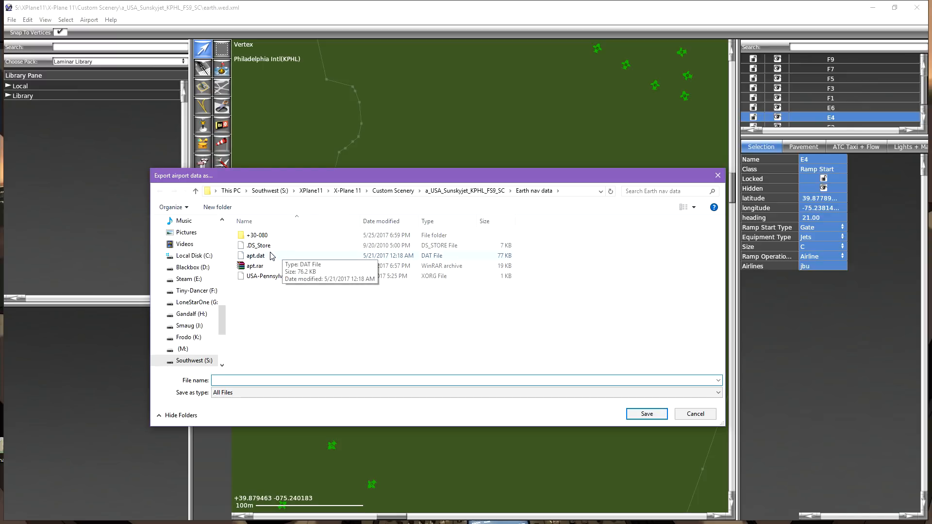
{"action": "double_click", "coordinate": [266, 256]}
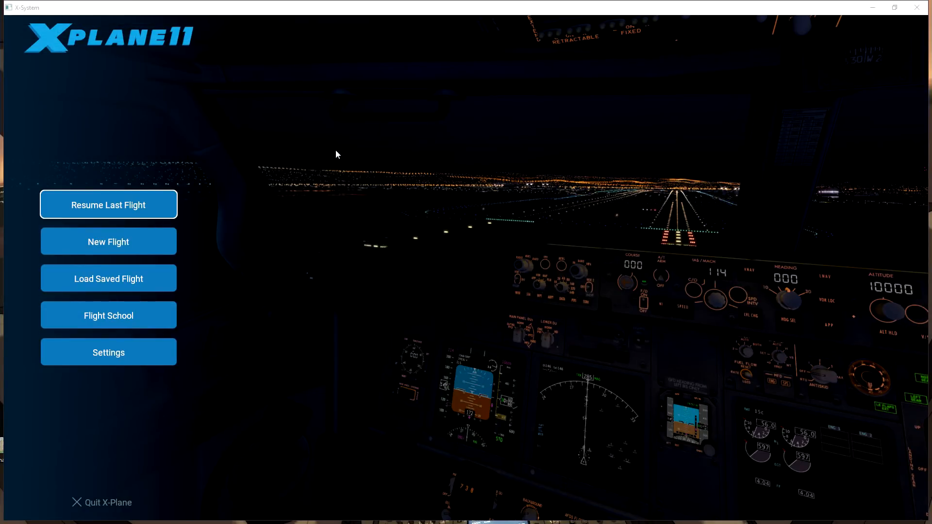
- Switch to X-Plane 11 and start a new flight from ramp start E4 at Philadelphia Intl (KPHL)
{"action": "left_click", "coordinate": [134, 243]}
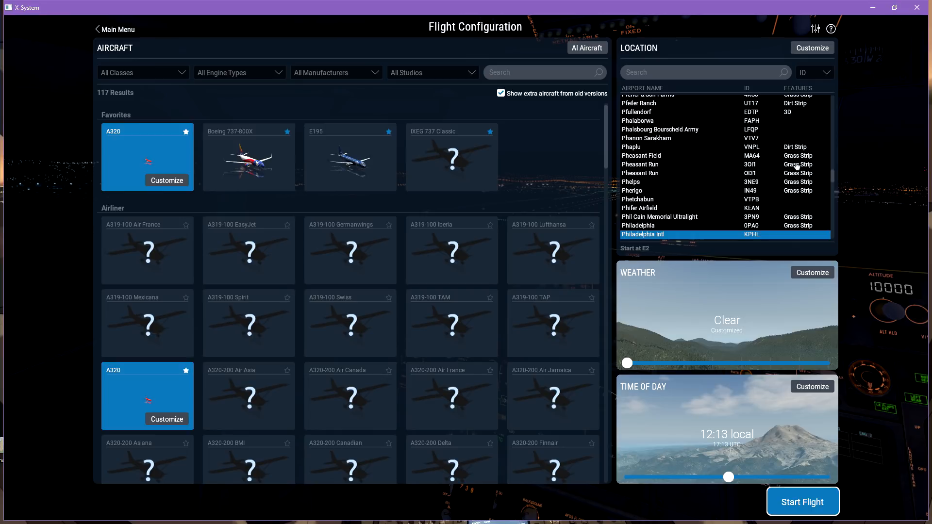
{"action": "left_click", "coordinate": [812, 48]}
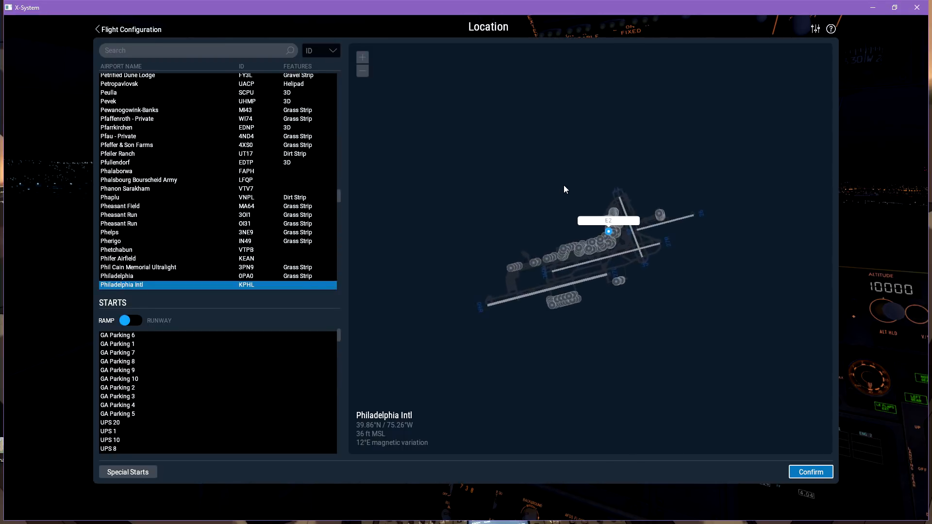
{"action": "scroll", "coordinate": [508, 311], "scroll_direction": "up", "scroll_amount": 5}
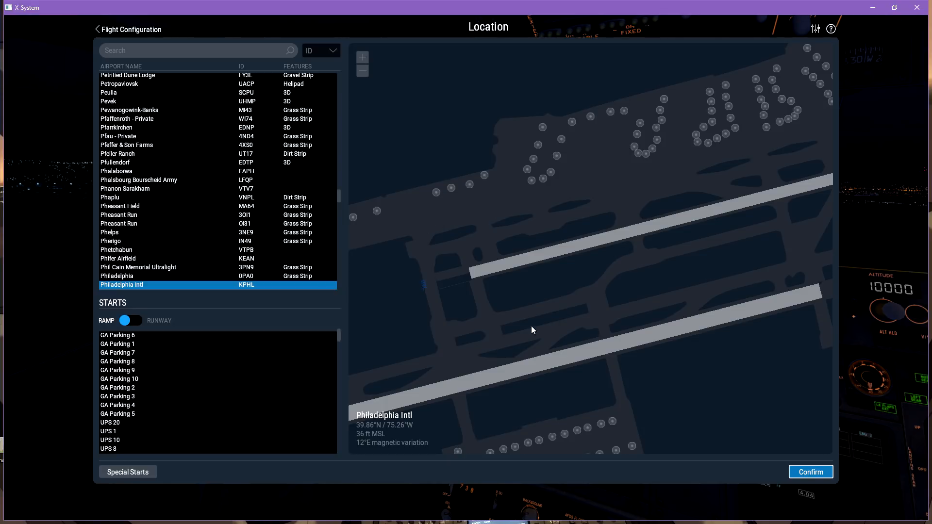
{"action": "left_click_drag", "start_coordinate": [548, 320], "coordinate": [818, 183]}
{"action": "mouse_move", "coordinate": [532, 271]}
{"action": "left_mouse_down"}
{"action": "mouse_move", "coordinate": [722, 223]}
{"action": "mouse_move", "coordinate": [485, 334]}
{"action": "left_mouse_up"}
{"action": "left_click_drag", "start_coordinate": [645, 269], "coordinate": [407, 280]}
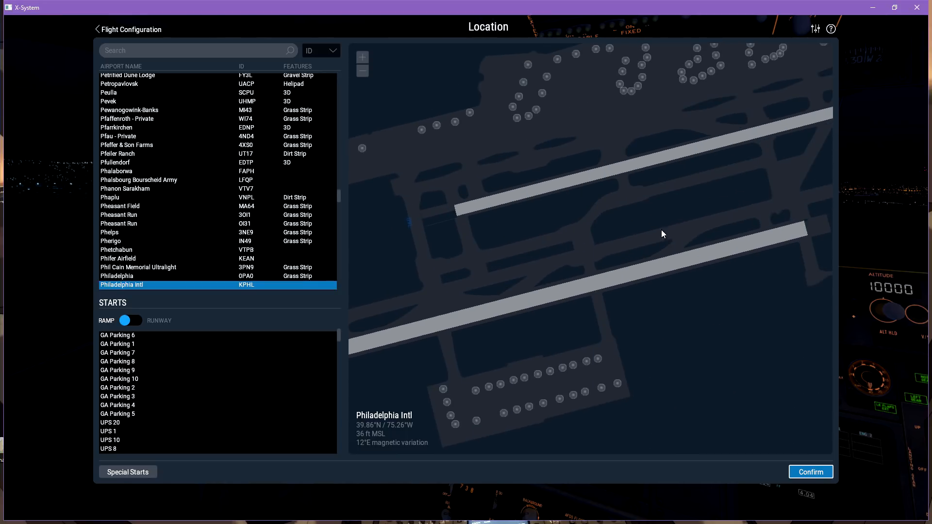
{"action": "mouse_move", "coordinate": [747, 196]}
{"action": "left_mouse_down"}
{"action": "mouse_move", "coordinate": [671, 254]}
{"action": "mouse_move", "coordinate": [575, 298]}
{"action": "mouse_move", "coordinate": [567, 349]}
{"action": "mouse_move", "coordinate": [599, 361]}
{"action": "left_mouse_up"}
{"action": "mouse_move", "coordinate": [617, 294]}
{"action": "left_mouse_down"}
{"action": "mouse_move", "coordinate": [561, 307]}
{"action": "mouse_move", "coordinate": [584, 301]}
{"action": "mouse_move", "coordinate": [491, 347]}
{"action": "left_mouse_up"}
{"action": "mouse_move", "coordinate": [541, 335]}
{"action": "left_mouse_down"}
{"action": "mouse_move", "coordinate": [676, 326]}
{"action": "mouse_move", "coordinate": [753, 306]}
{"action": "left_mouse_up"}
{"action": "left_click_drag", "start_coordinate": [570, 339], "coordinate": [626, 300]}
{"action": "left_click_drag", "start_coordinate": [706, 280], "coordinate": [551, 301]}
{"action": "mouse_move", "coordinate": [655, 266]}
{"action": "left_mouse_down"}
{"action": "mouse_move", "coordinate": [558, 291]}
{"action": "mouse_move", "coordinate": [529, 311]}
{"action": "mouse_move", "coordinate": [743, 220]}
{"action": "left_mouse_up"}
{"action": "mouse_move", "coordinate": [466, 349]}
{"action": "left_mouse_down"}
{"action": "mouse_move", "coordinate": [613, 277]}
{"action": "mouse_move", "coordinate": [610, 285]}
{"action": "left_mouse_up"}
{"action": "scroll", "coordinate": [490, 253], "scroll_direction": "up", "scroll_amount": 5}
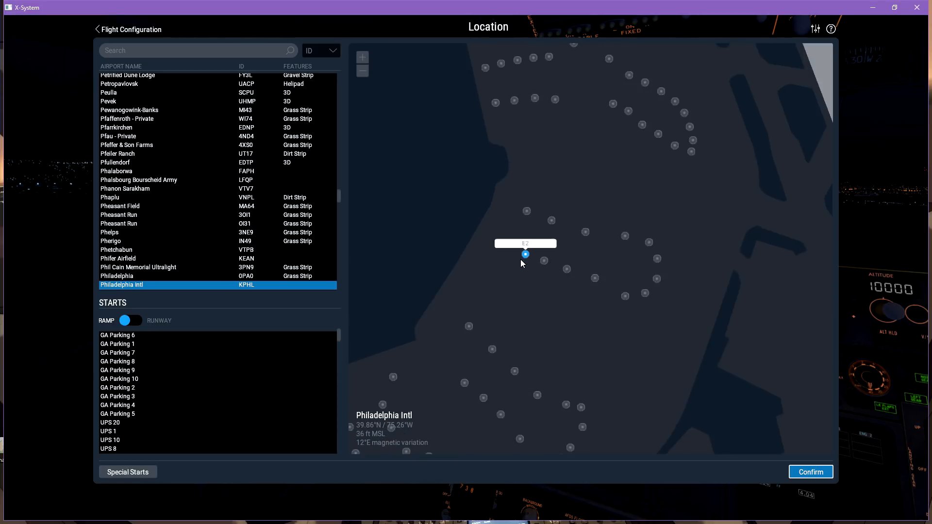
{"action": "scroll", "coordinate": [521, 261], "scroll_direction": "up", "scroll_amount": 3}
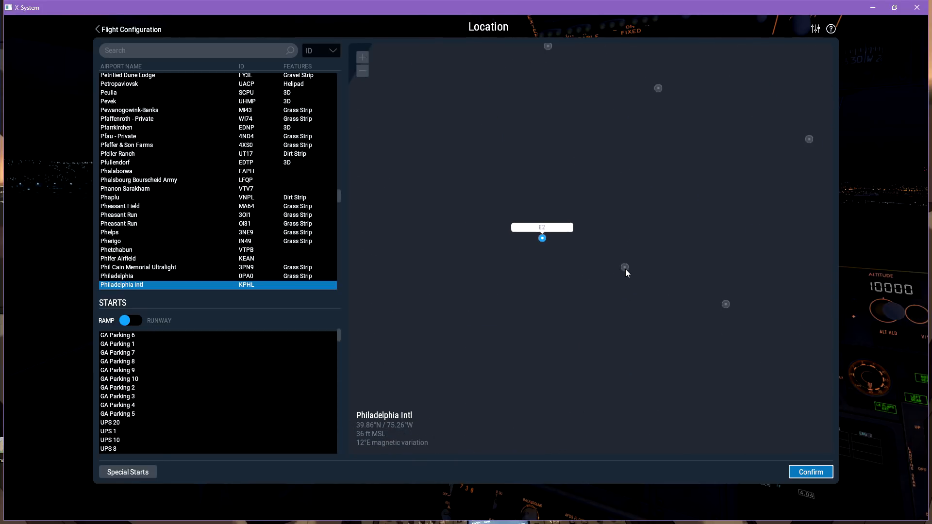
{"action": "left_click", "coordinate": [625, 268]}
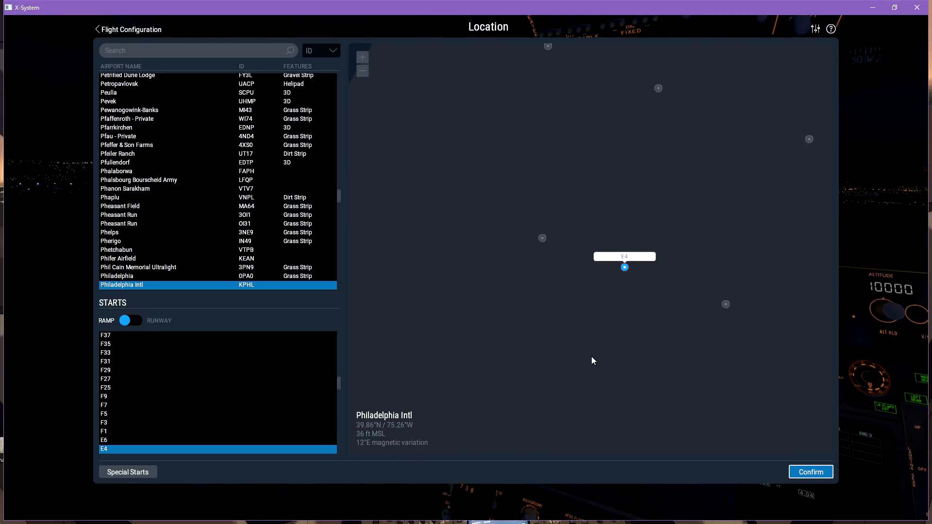
{"action": "left_click", "coordinate": [812, 473]}
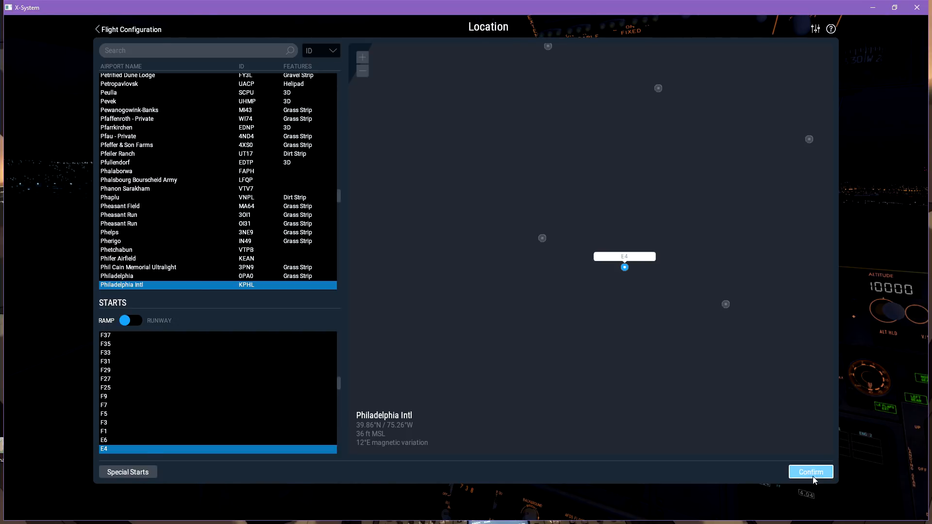
{"action": "left_click", "coordinate": [796, 505]}
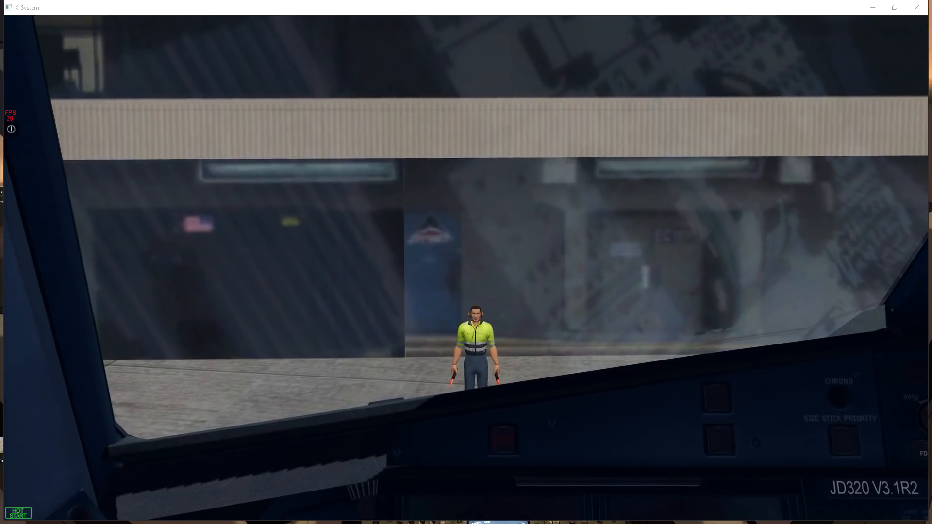
- Look around the cockpit from the E4 stand, then examine the parked aircraft's nose gear and engines in an external view
{"action": "right_click_drag", "start_coordinate": [457, 283], "coordinate": [300, 339]}
{"action": "key", "text": "shift+9"}
{"action": "key", "text": "shift+4"}
{"action": "right_click_drag", "start_coordinate": [320, 297], "coordinate": [272, 302]}
{"action": "key", "text": "Down"}
{"action": "scroll", "coordinate": [549, 272], "scroll_direction": "up", "scroll_amount": 10}
{"action": "key", "text": "Right"}
{"action": "right_click_drag", "start_coordinate": [514, 291], "coordinate": [345, 282]}
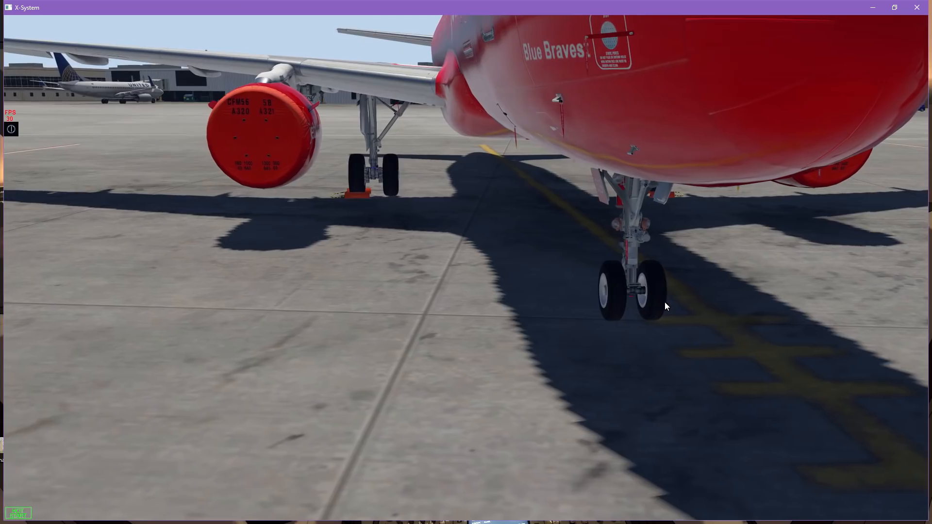
- Inspect the aircraft's position at gate E4 against the stop line, jetway, marshaller and baggage carts from close up and above
{"action": "right_click_drag", "start_coordinate": [677, 305], "coordinate": [686, 336]}
{"action": "key", "text": "Right"}
{"action": "key", "text": "Up"}
{"action": "key", "text": "Left"}
{"action": "right_click_drag", "start_coordinate": [424, 288], "coordinate": [770, 410]}
{"action": "key", "text": "Up"}
{"action": "key", "text": "Down"}
{"action": "key", "text": "Down"}
{"action": "key", "text": "Up"}
{"action": "key", "text": "Down"}
{"action": "key", "text": "Down"}
{"action": "scroll", "coordinate": [770, 411], "scroll_direction": "down", "scroll_amount": 10}
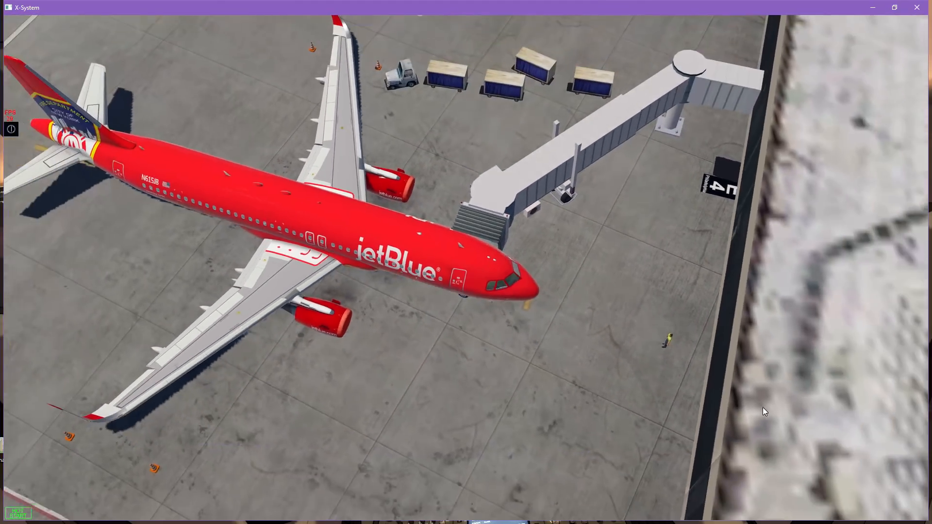
{"action": "scroll", "coordinate": [764, 407], "scroll_direction": "down", "scroll_amount": 3}
{"action": "right_click_drag", "start_coordinate": [763, 407], "coordinate": [853, 390]}
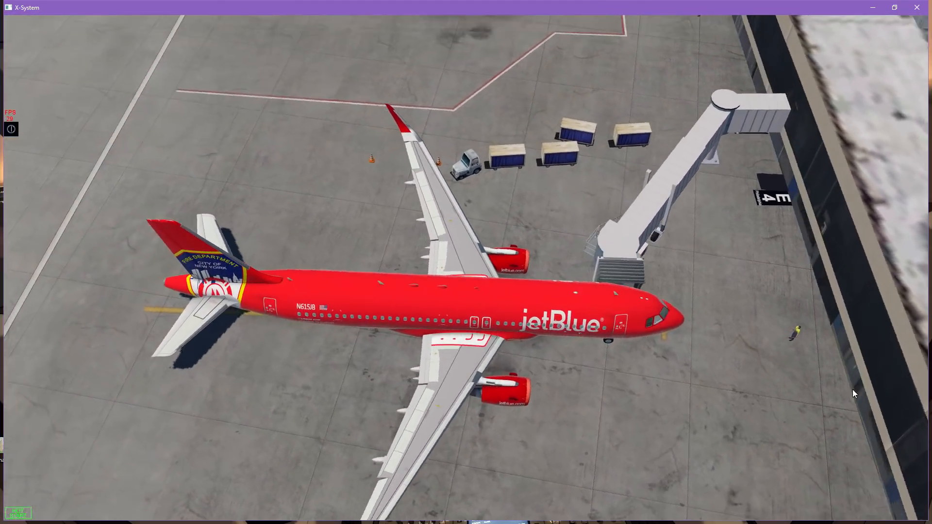
{"action": "key", "text": "Left"}
{"action": "right_click_drag", "start_coordinate": [620, 369], "coordinate": [697, 354]}
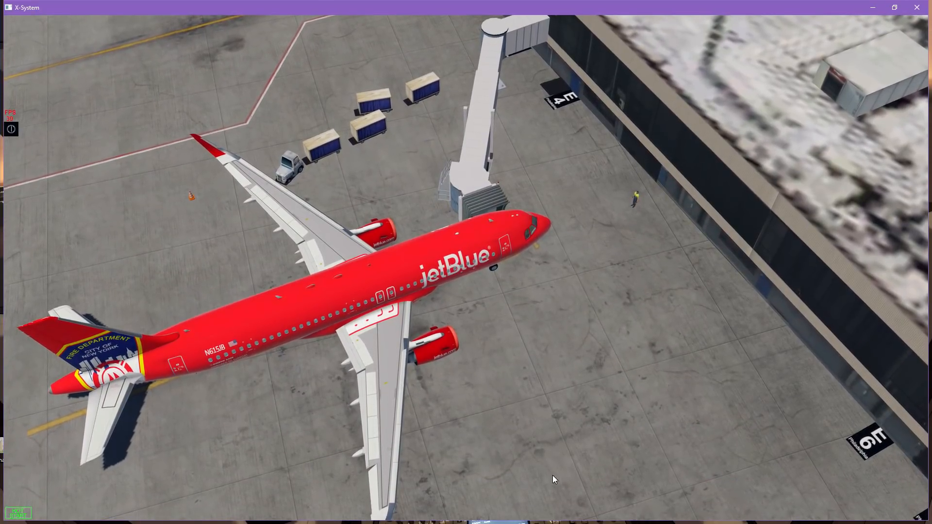
- Activate the aircraft's Hot Start option and view the E4 stand from above the aircraft, facing the terminal
{"action": "left_click", "coordinate": [18, 513]}
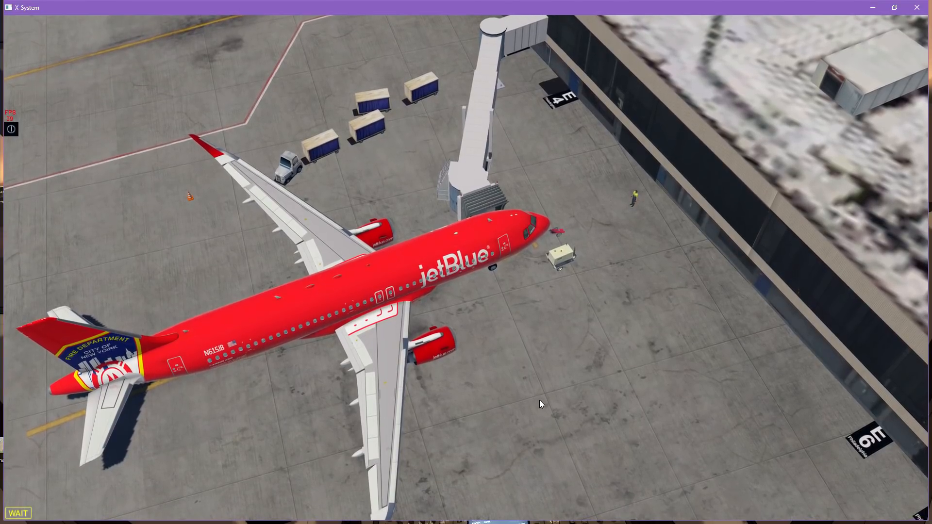
{"action": "right_click_drag", "start_coordinate": [434, 182], "coordinate": [510, 250]}
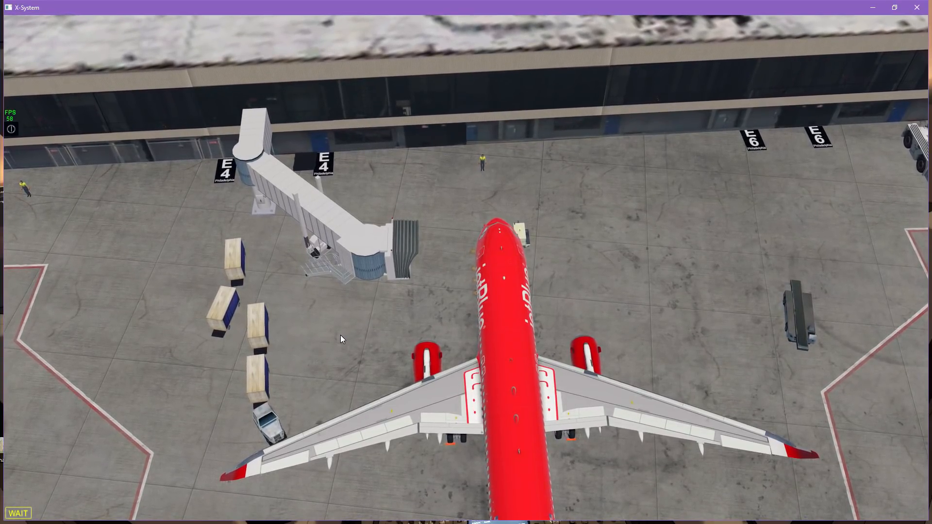
- Open the map, zoom in on KPHL, and move the A320 from stand E4 back onto the apron
{"action": "key", "text": "m"}
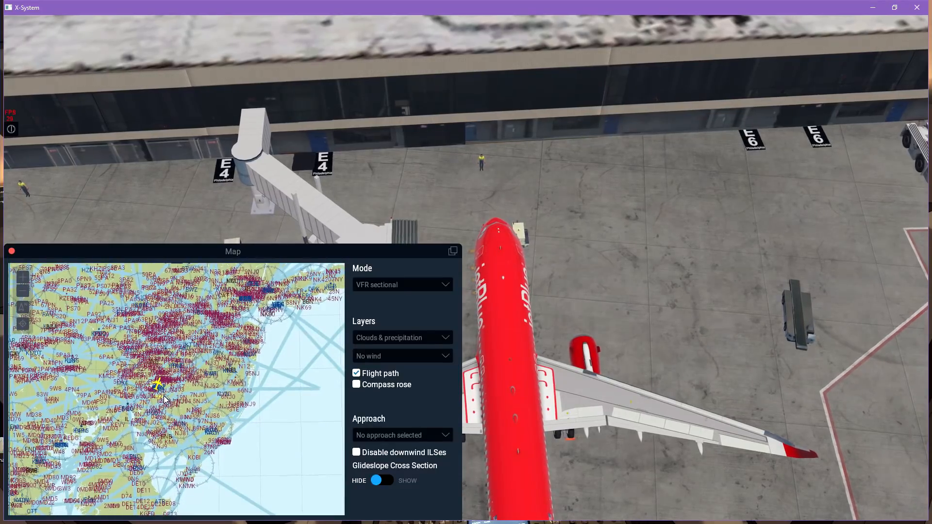
{"action": "scroll", "coordinate": [159, 386], "scroll_direction": "up", "scroll_amount": 5}
{"action": "scroll", "coordinate": [161, 385], "scroll_direction": "up", "scroll_amount": 5}
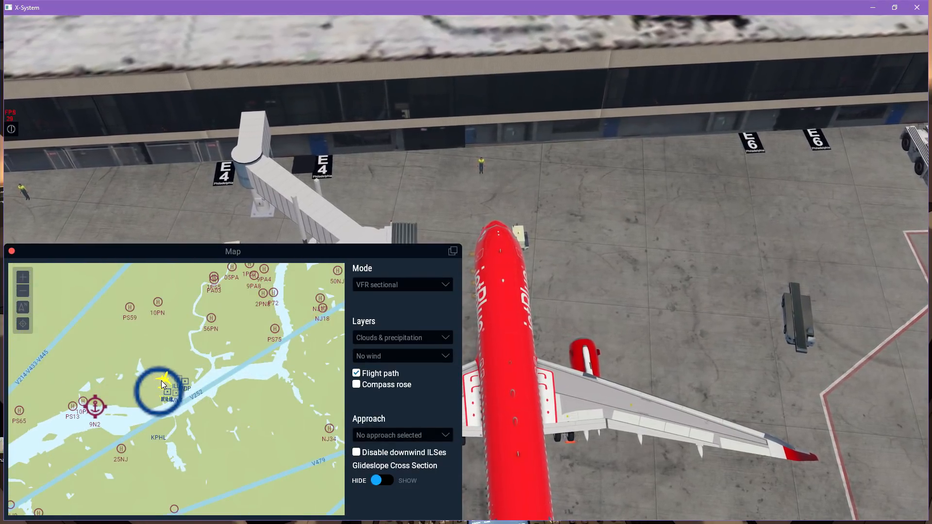
{"action": "scroll", "coordinate": [165, 384], "scroll_direction": "up", "scroll_amount": 2}
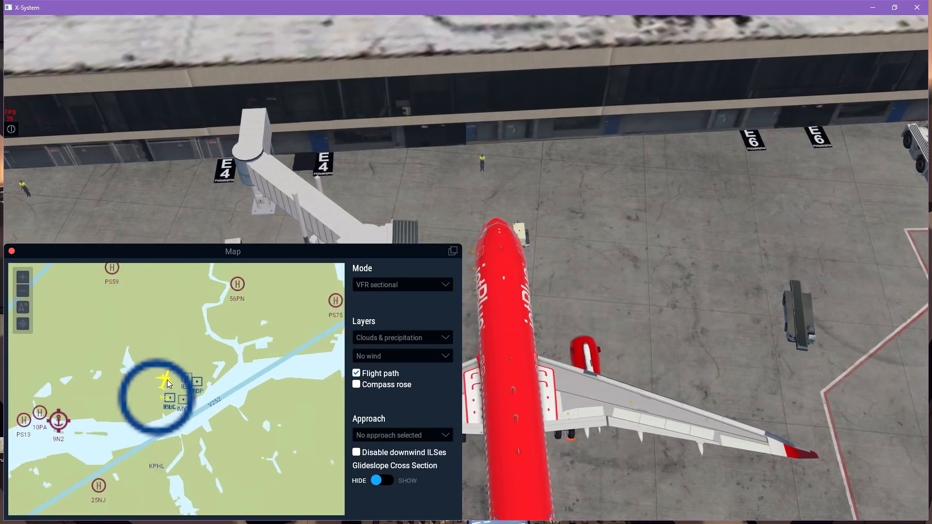
{"action": "scroll", "coordinate": [168, 386], "scroll_direction": "up", "scroll_amount": 3}
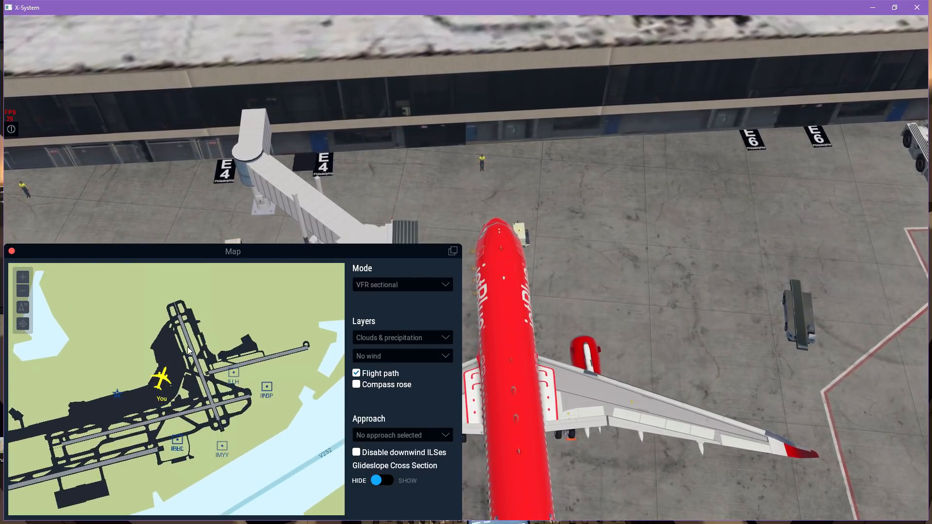
{"action": "scroll", "coordinate": [164, 382], "scroll_direction": "up", "scroll_amount": 1}
{"action": "left_click", "coordinate": [163, 381]}
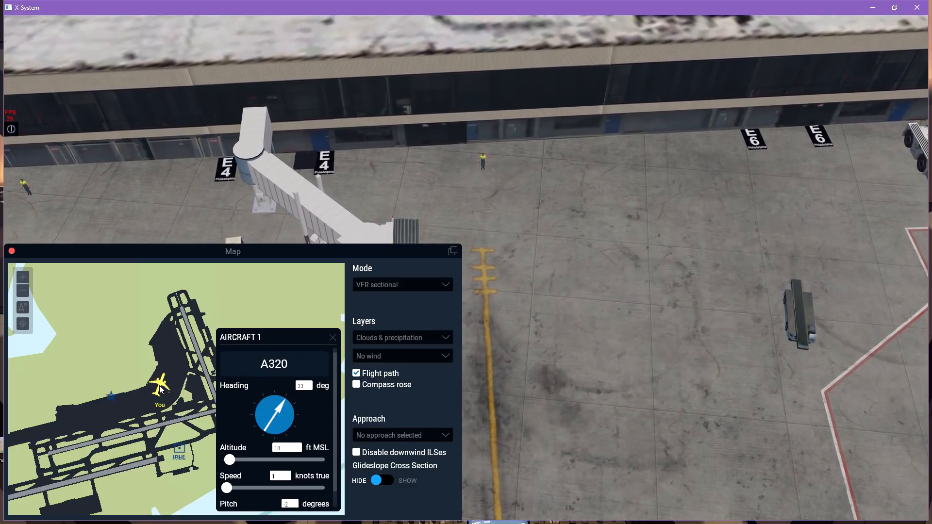
- View the aircraft externally from behind, reposition it farther back from the E gates on the map, and close the map
{"action": "right_click_drag", "start_coordinate": [552, 348], "coordinate": [570, 448]}
{"action": "key", "text": "shift+4"}
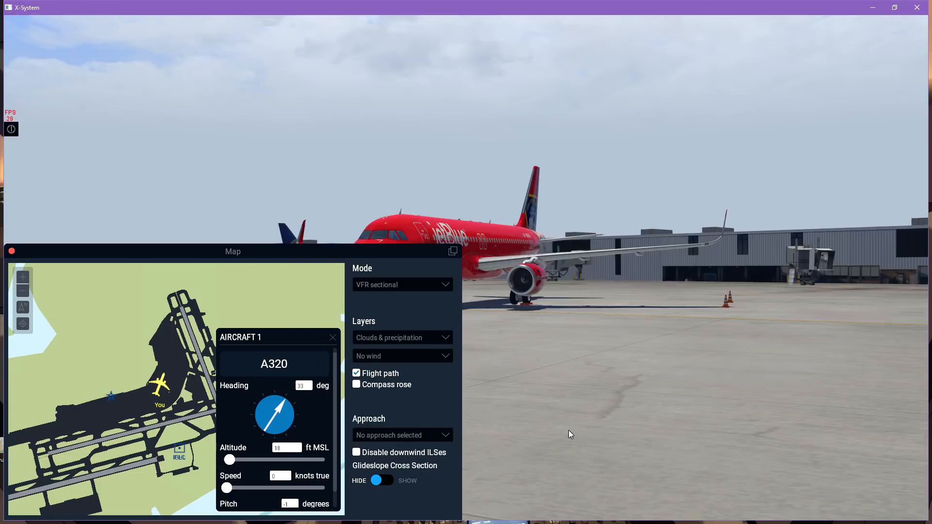
{"action": "right_click_drag", "start_coordinate": [619, 292], "coordinate": [346, 218]}
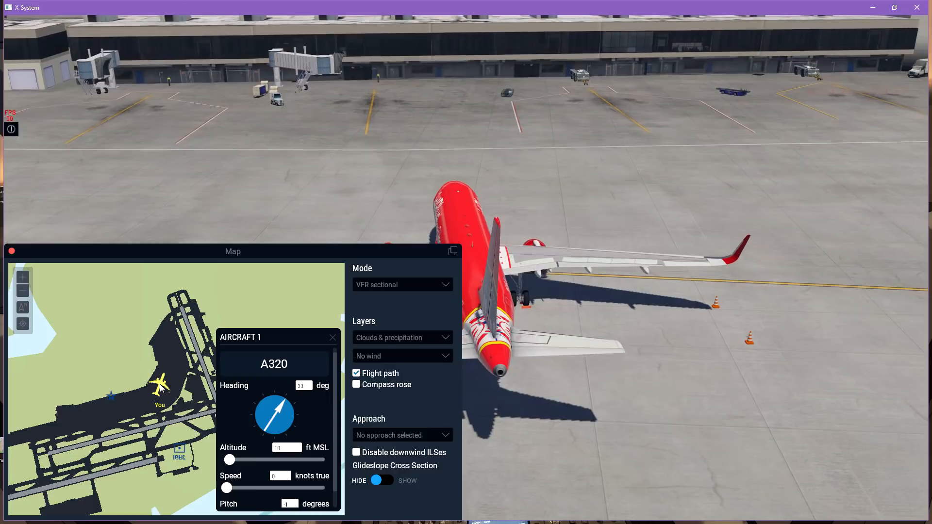
{"action": "left_click_drag", "start_coordinate": [158, 385], "coordinate": [157, 388]}
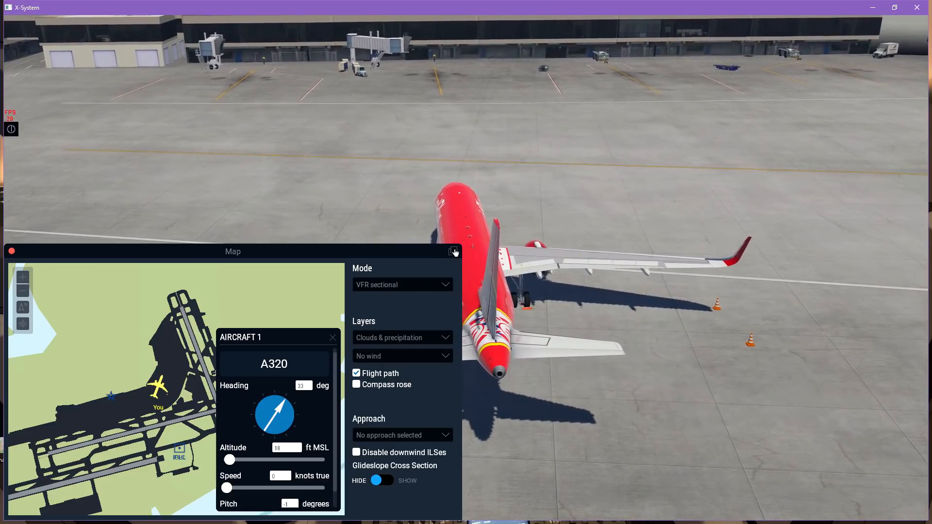
{"action": "left_click", "coordinate": [453, 251]}
{"action": "left_click", "coordinate": [451, 265]}
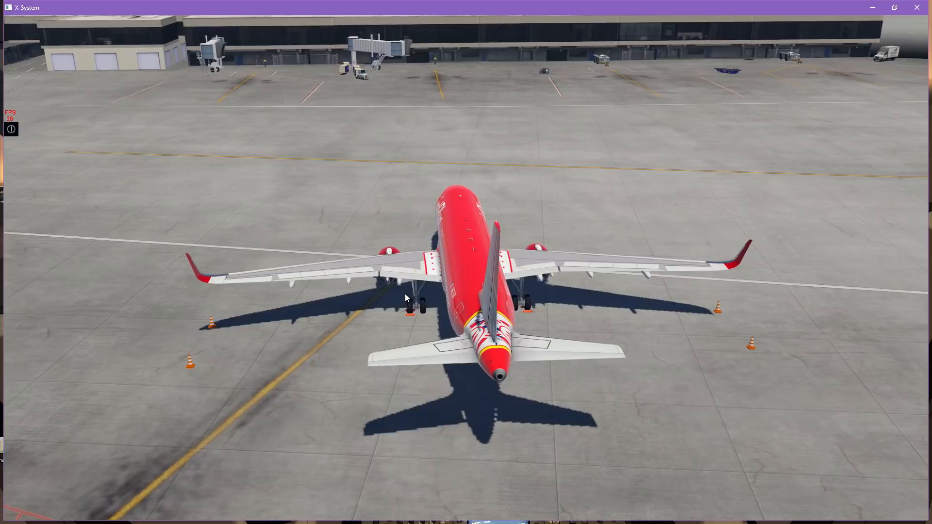
- Return to the cockpit, check the centre pedestal, and taxi toward the marshaller until stopped at gate E4
{"action": "key", "text": "shift+9"}
{"action": "right_click_drag", "start_coordinate": [500, 302], "coordinate": [703, 383]}
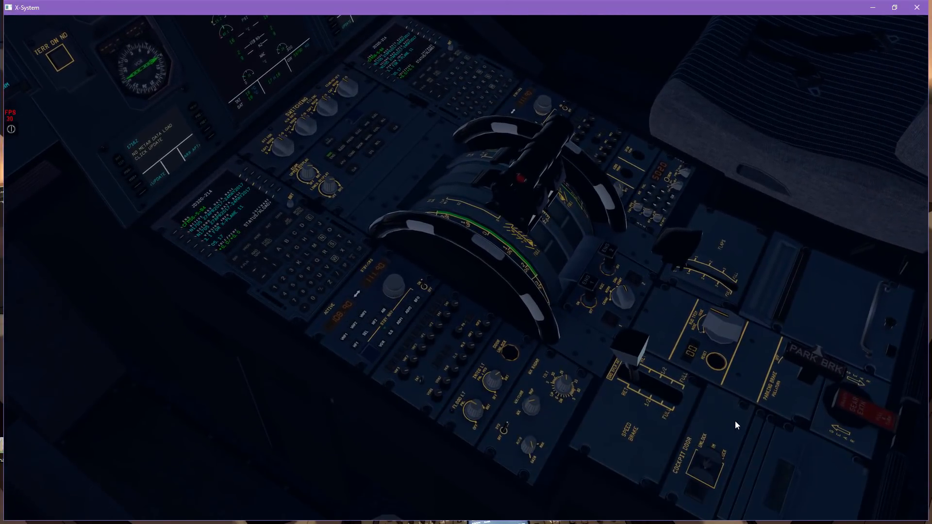
{"action": "right_click_drag", "start_coordinate": [812, 354], "coordinate": [488, 252]}
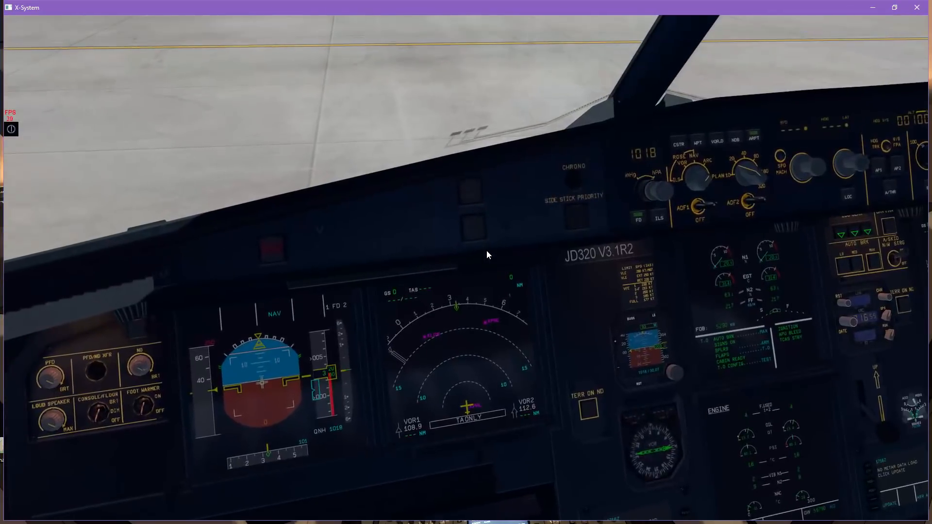
{"action": "right_click_drag", "start_coordinate": [494, 283], "coordinate": [457, 249]}
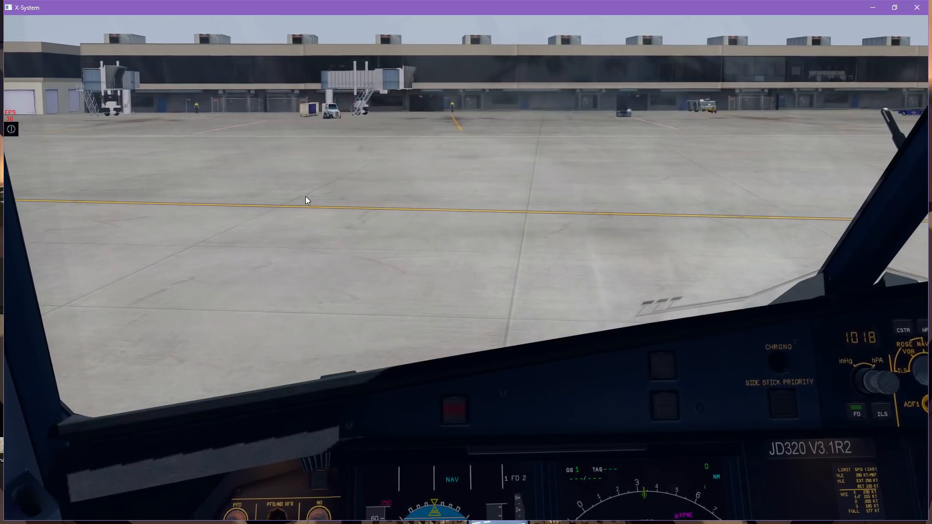
{"action": "right_click_drag", "start_coordinate": [325, 209], "coordinate": [327, 212]}
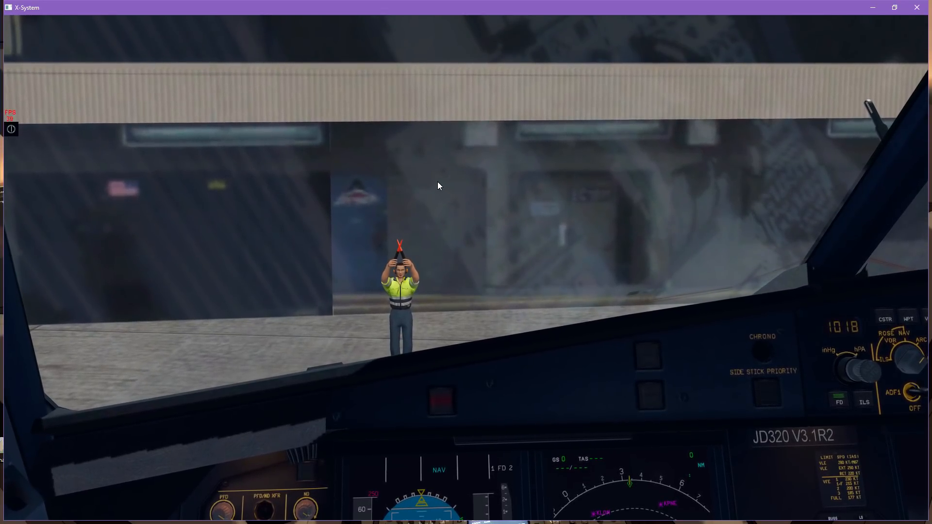
- Shut down the engines at gate E4 and watch the jetway dock from the cockpit side window and an external view
{"action": "right_click_drag", "start_coordinate": [447, 199], "coordinate": [651, 257]}
{"action": "left_click", "coordinate": [656, 252]}
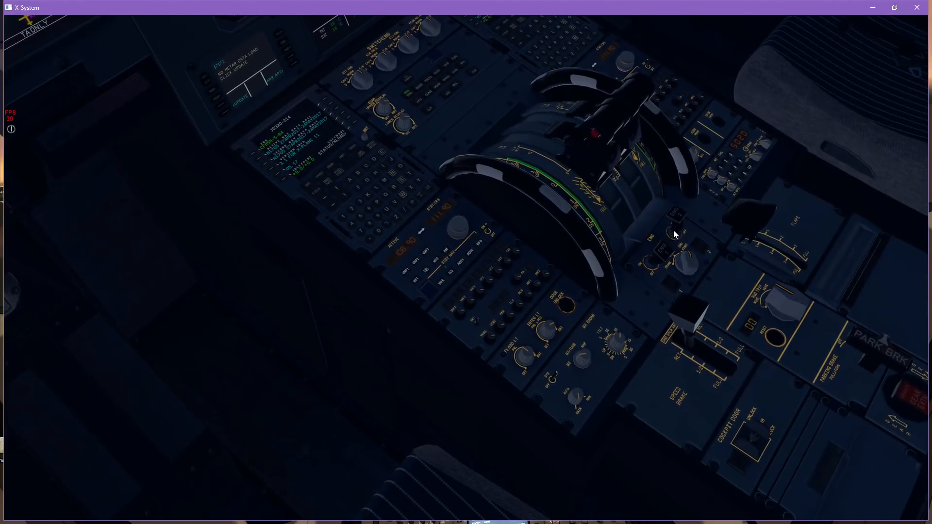
{"action": "right_click_drag", "start_coordinate": [738, 238], "coordinate": [468, 142]}
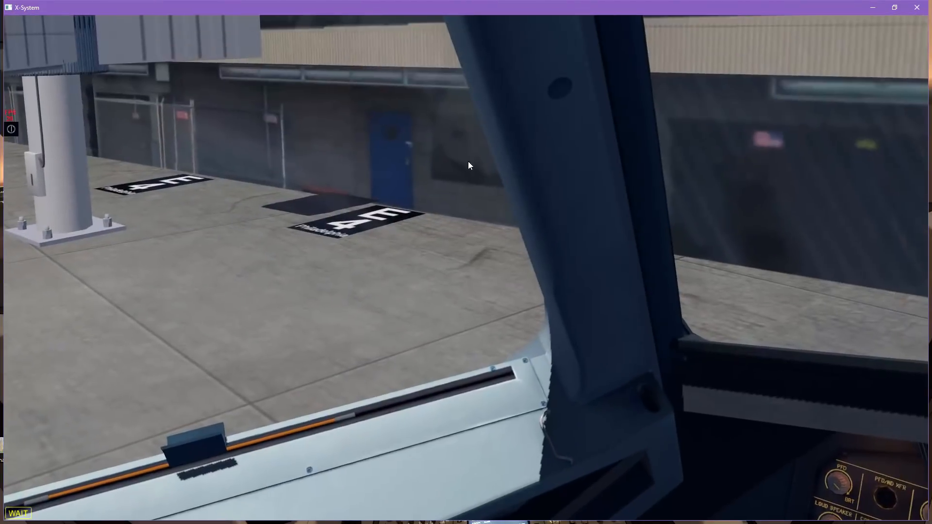
{"action": "right_click_drag", "start_coordinate": [518, 235], "coordinate": [399, 201]}
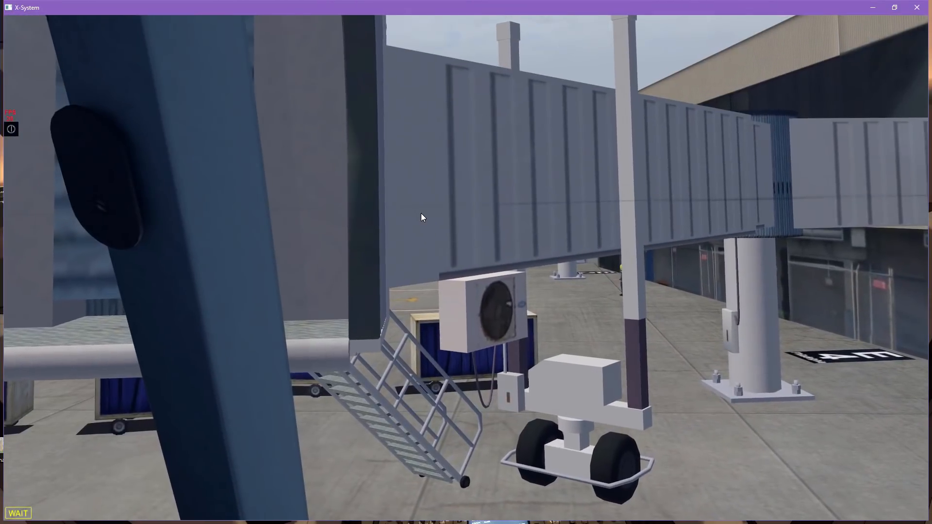
{"action": "key", "text": "shift+4"}
{"action": "right_click_drag", "start_coordinate": [429, 209], "coordinate": [547, 231]}
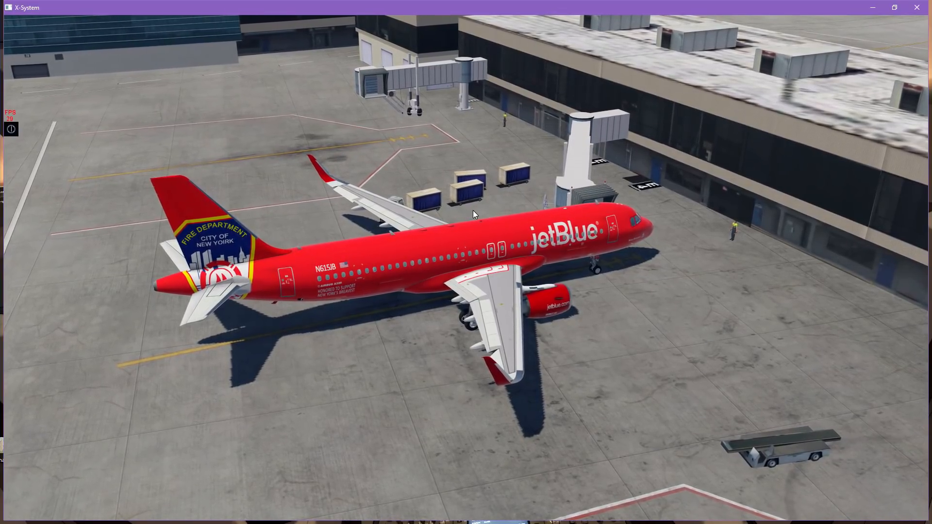
- Examine the jetways and parked aircraft at the airport's other terminal piers from a high external view
{"action": "right_click_drag", "start_coordinate": [464, 128], "coordinate": [451, 275]}
{"action": "key", "text": "Up"}
{"action": "right_click_drag", "start_coordinate": [451, 275], "coordinate": [301, 222]}
{"action": "right_click_drag", "start_coordinate": [418, 219], "coordinate": [666, 316]}
{"action": "right_click_drag", "start_coordinate": [454, 317], "coordinate": [663, 310]}
{"action": "right_click_drag", "start_coordinate": [549, 295], "coordinate": [601, 297]}
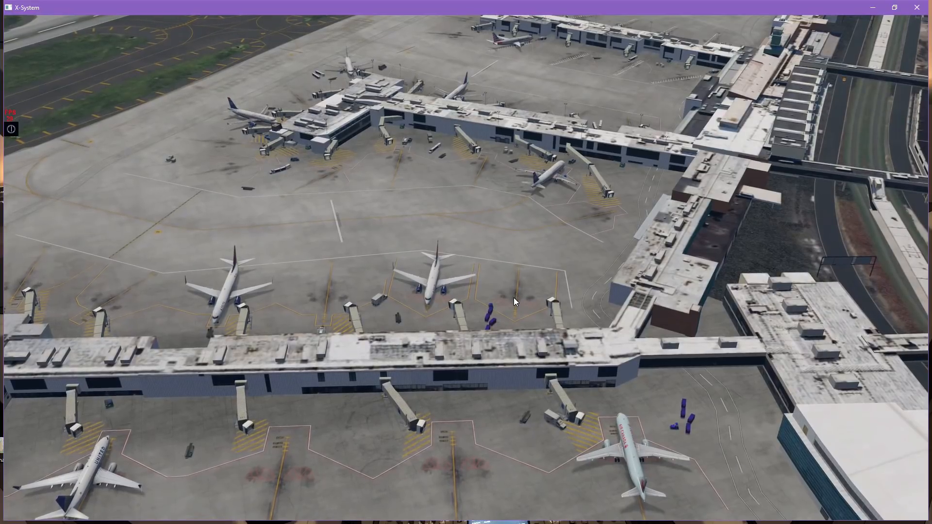
{"action": "key", "text": "Left"}
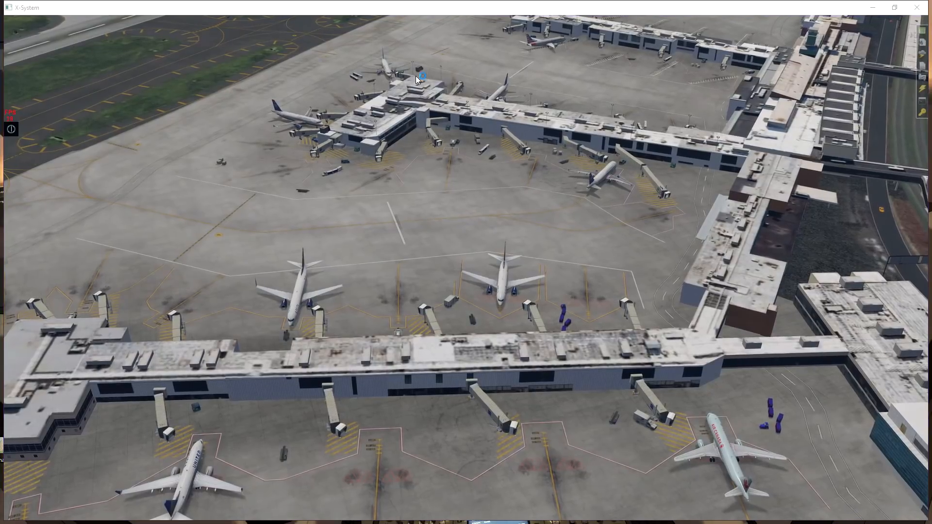
- Switch to the AutoGate ReadMe in a maximized browser window and review its jetway types, four orientations and placement instructions
{"action": "left_click_drag", "start_coordinate": [931, 145], "coordinate": [506, 143]}
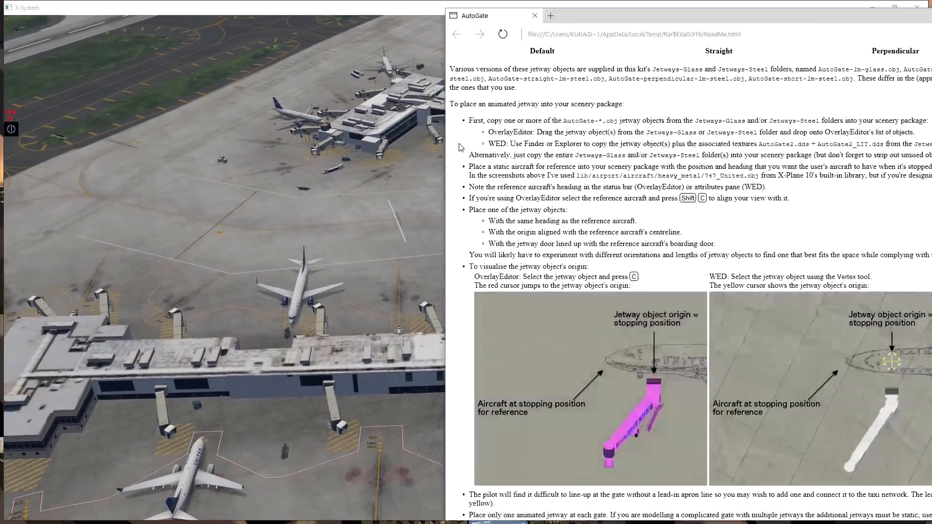
{"action": "left_click_drag", "start_coordinate": [835, 20], "coordinate": [352, 33]}
{"action": "left_click", "coordinate": [857, 30]}
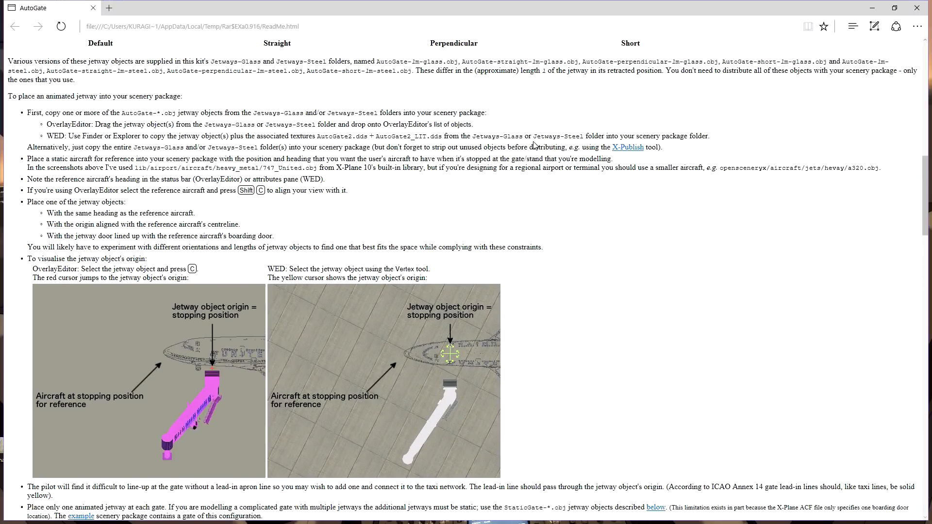
{"action": "scroll", "coordinate": [514, 145], "scroll_direction": "up", "scroll_amount": 15}
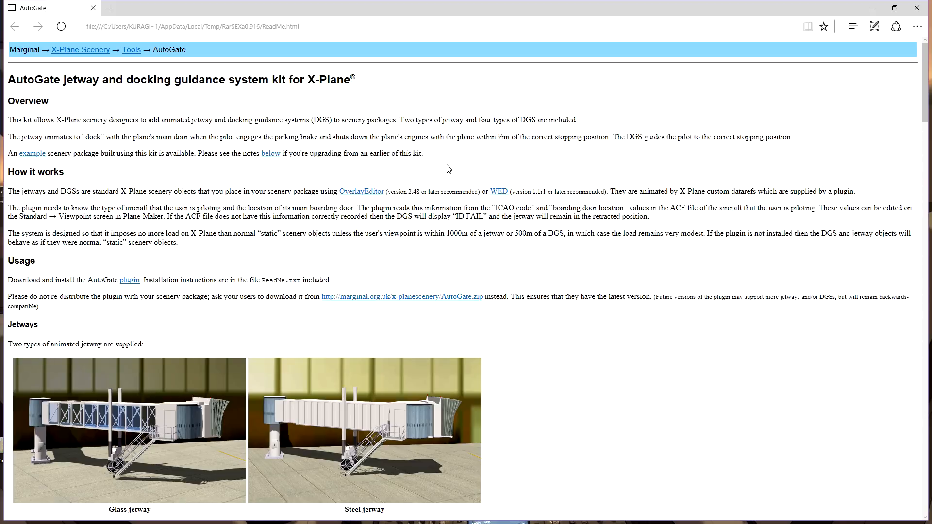
{"action": "scroll", "coordinate": [432, 185], "scroll_direction": "down", "scroll_amount": 8}
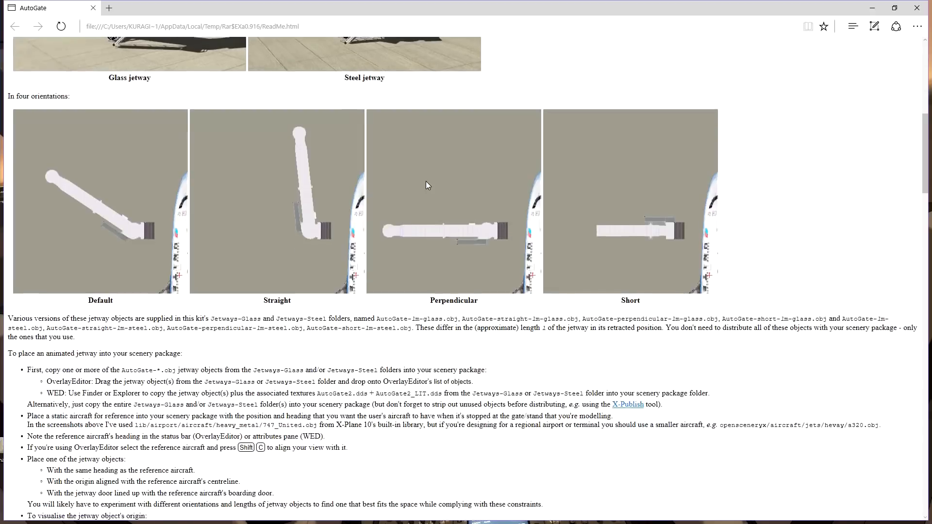
{"action": "scroll", "coordinate": [430, 184], "scroll_direction": "down", "scroll_amount": 1}
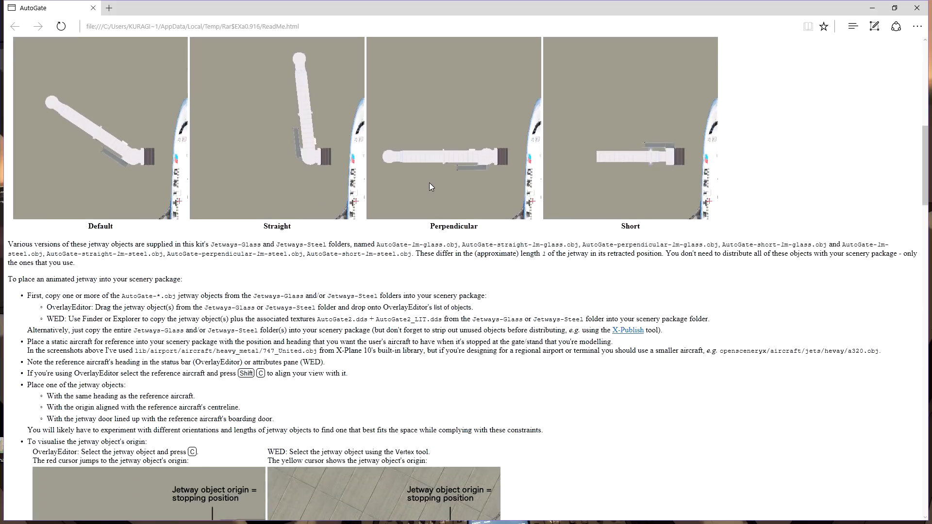
{"action": "scroll", "coordinate": [424, 185], "scroll_direction": "down", "scroll_amount": 3}
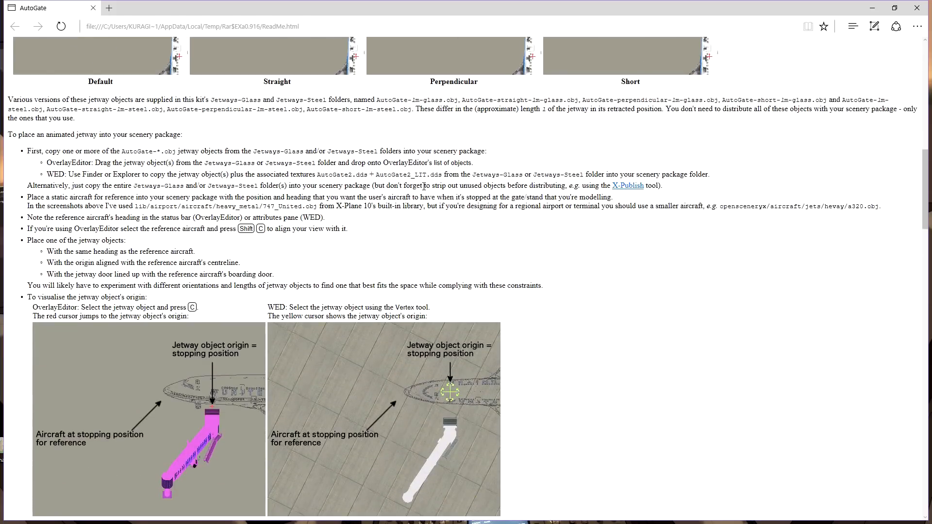
- Read the ReadMe's sections on docking guidance systems, their green placement zone, stand-alone stopping points and static objects
{"action": "scroll", "coordinate": [422, 191], "scroll_direction": "down", "scroll_amount": 9}
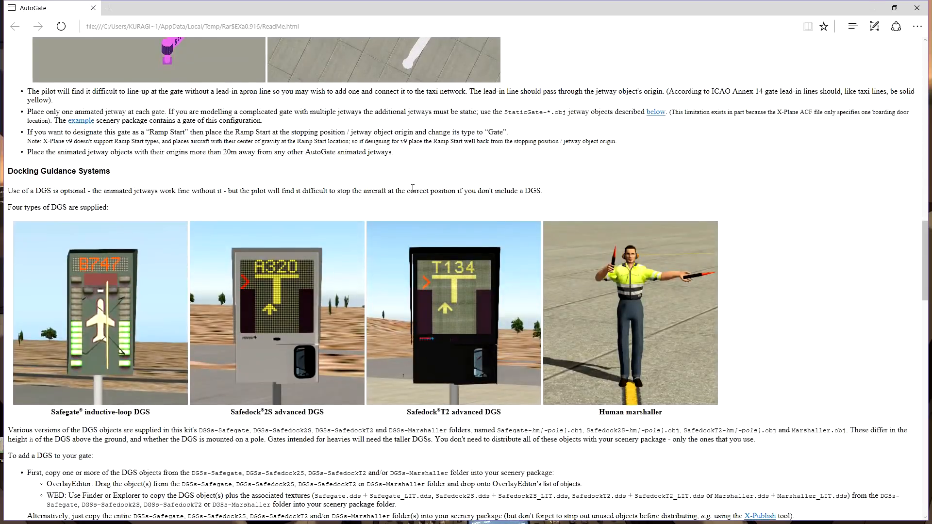
{"action": "scroll", "coordinate": [412, 188], "scroll_direction": "down", "scroll_amount": 9}
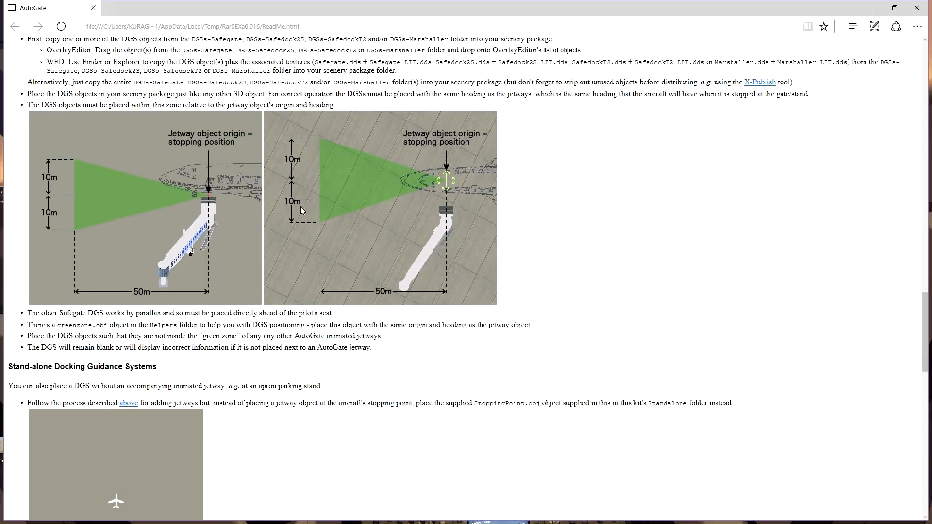
{"action": "scroll", "coordinate": [375, 241], "scroll_direction": "up", "scroll_amount": 9}
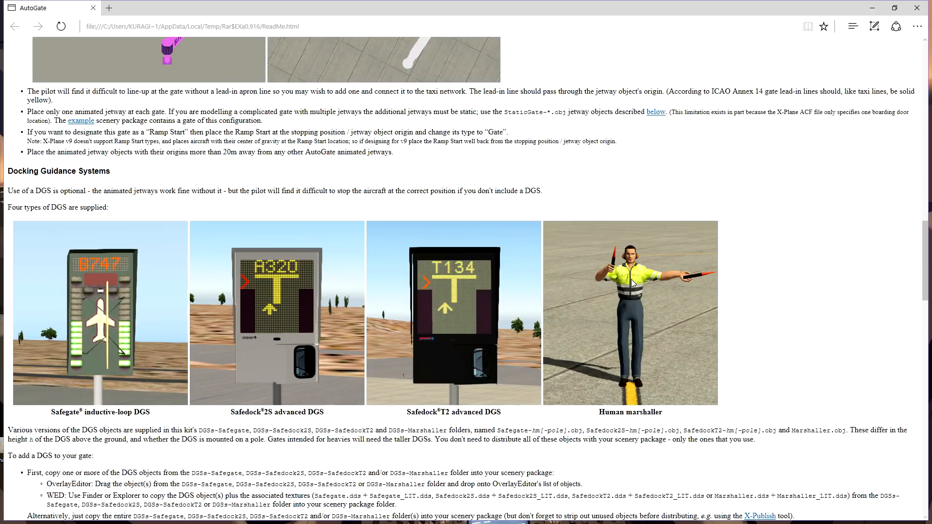
{"action": "scroll", "coordinate": [533, 302], "scroll_direction": "down", "scroll_amount": 9}
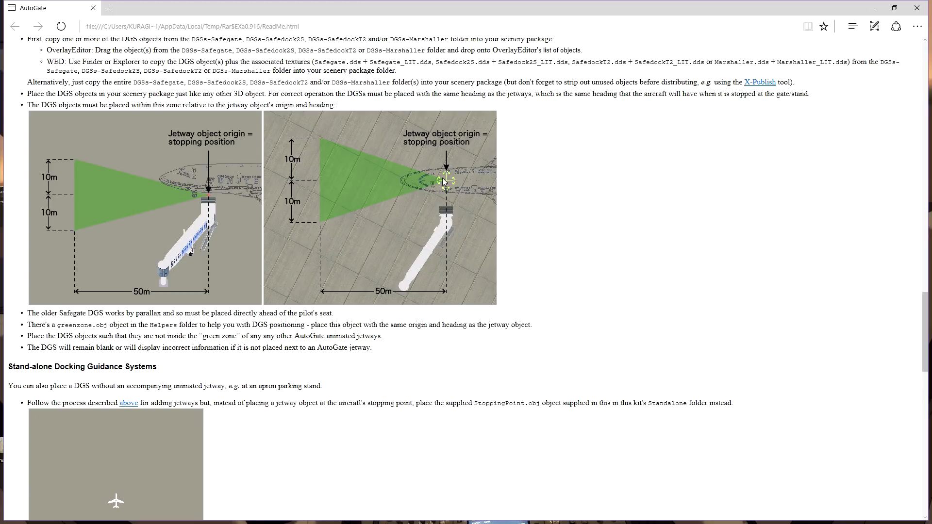
{"action": "scroll", "coordinate": [233, 260], "scroll_direction": "down", "scroll_amount": 7}
{"action": "scroll", "coordinate": [241, 257], "scroll_direction": "up", "scroll_amount": 12}
{"action": "scroll", "coordinate": [242, 254], "scroll_direction": "down", "scroll_amount": 12}
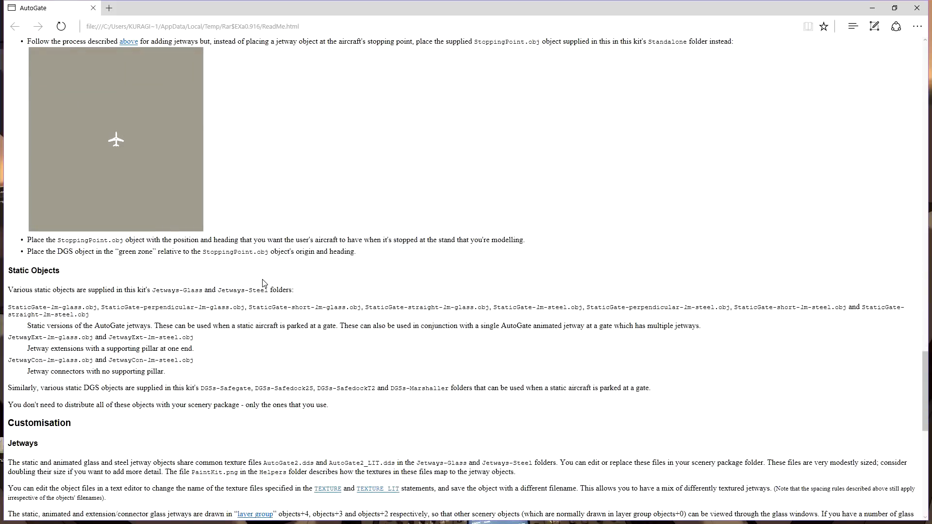
{"action": "scroll", "coordinate": [262, 283], "scroll_direction": "up", "scroll_amount": 10}
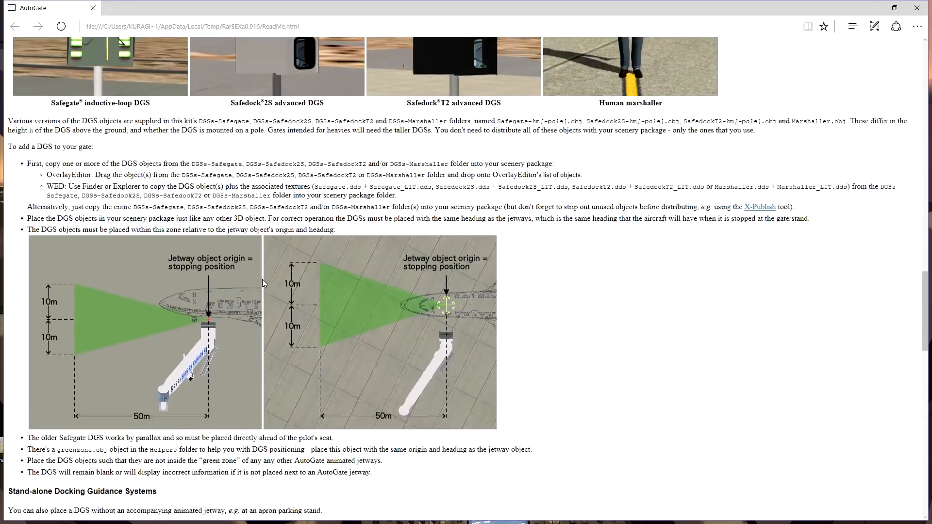
{"action": "scroll", "coordinate": [262, 280], "scroll_direction": "up", "scroll_amount": 5}
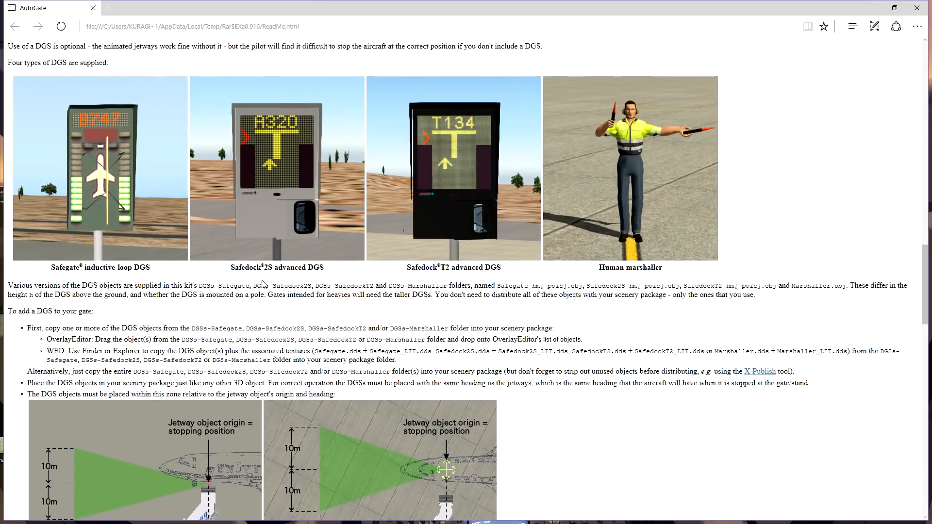
{"action": "scroll", "coordinate": [264, 285], "scroll_direction": "up", "scroll_amount": 6}
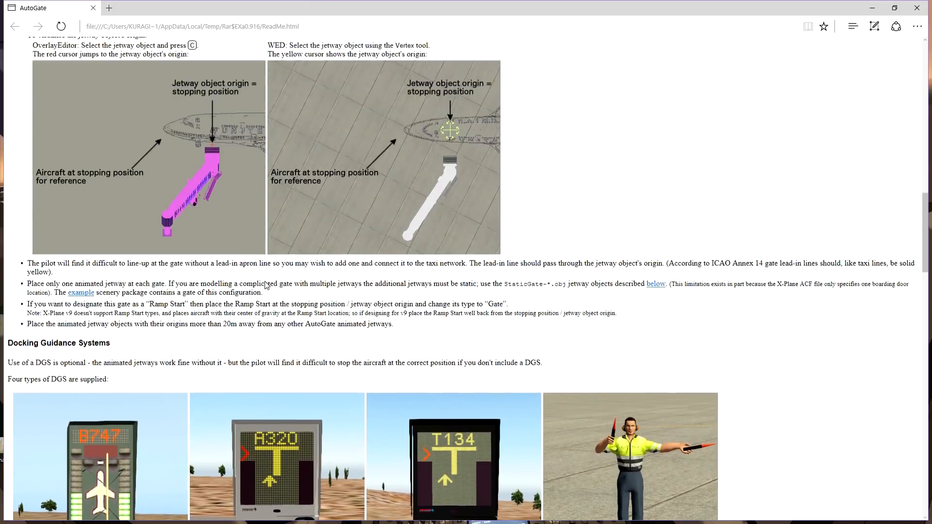